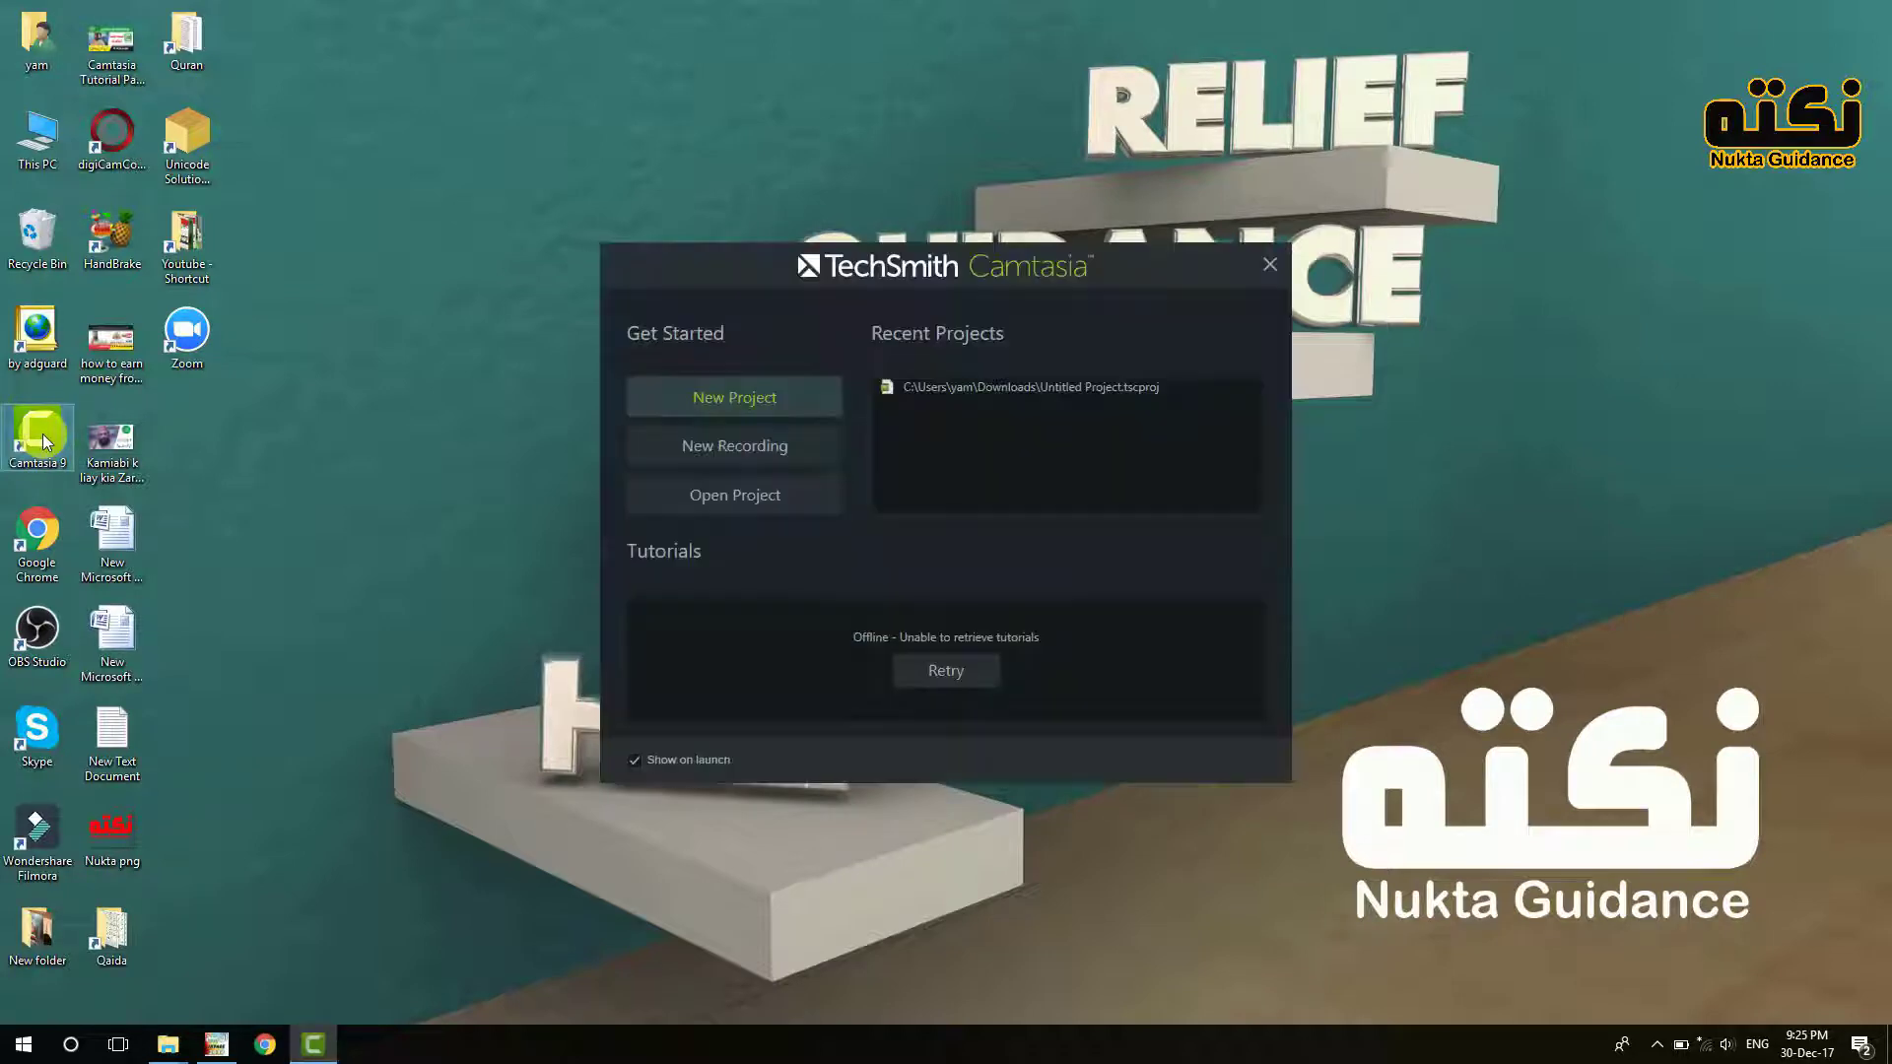
Step: Create a new project and display its empty Media Bin
left_click(712, 402)
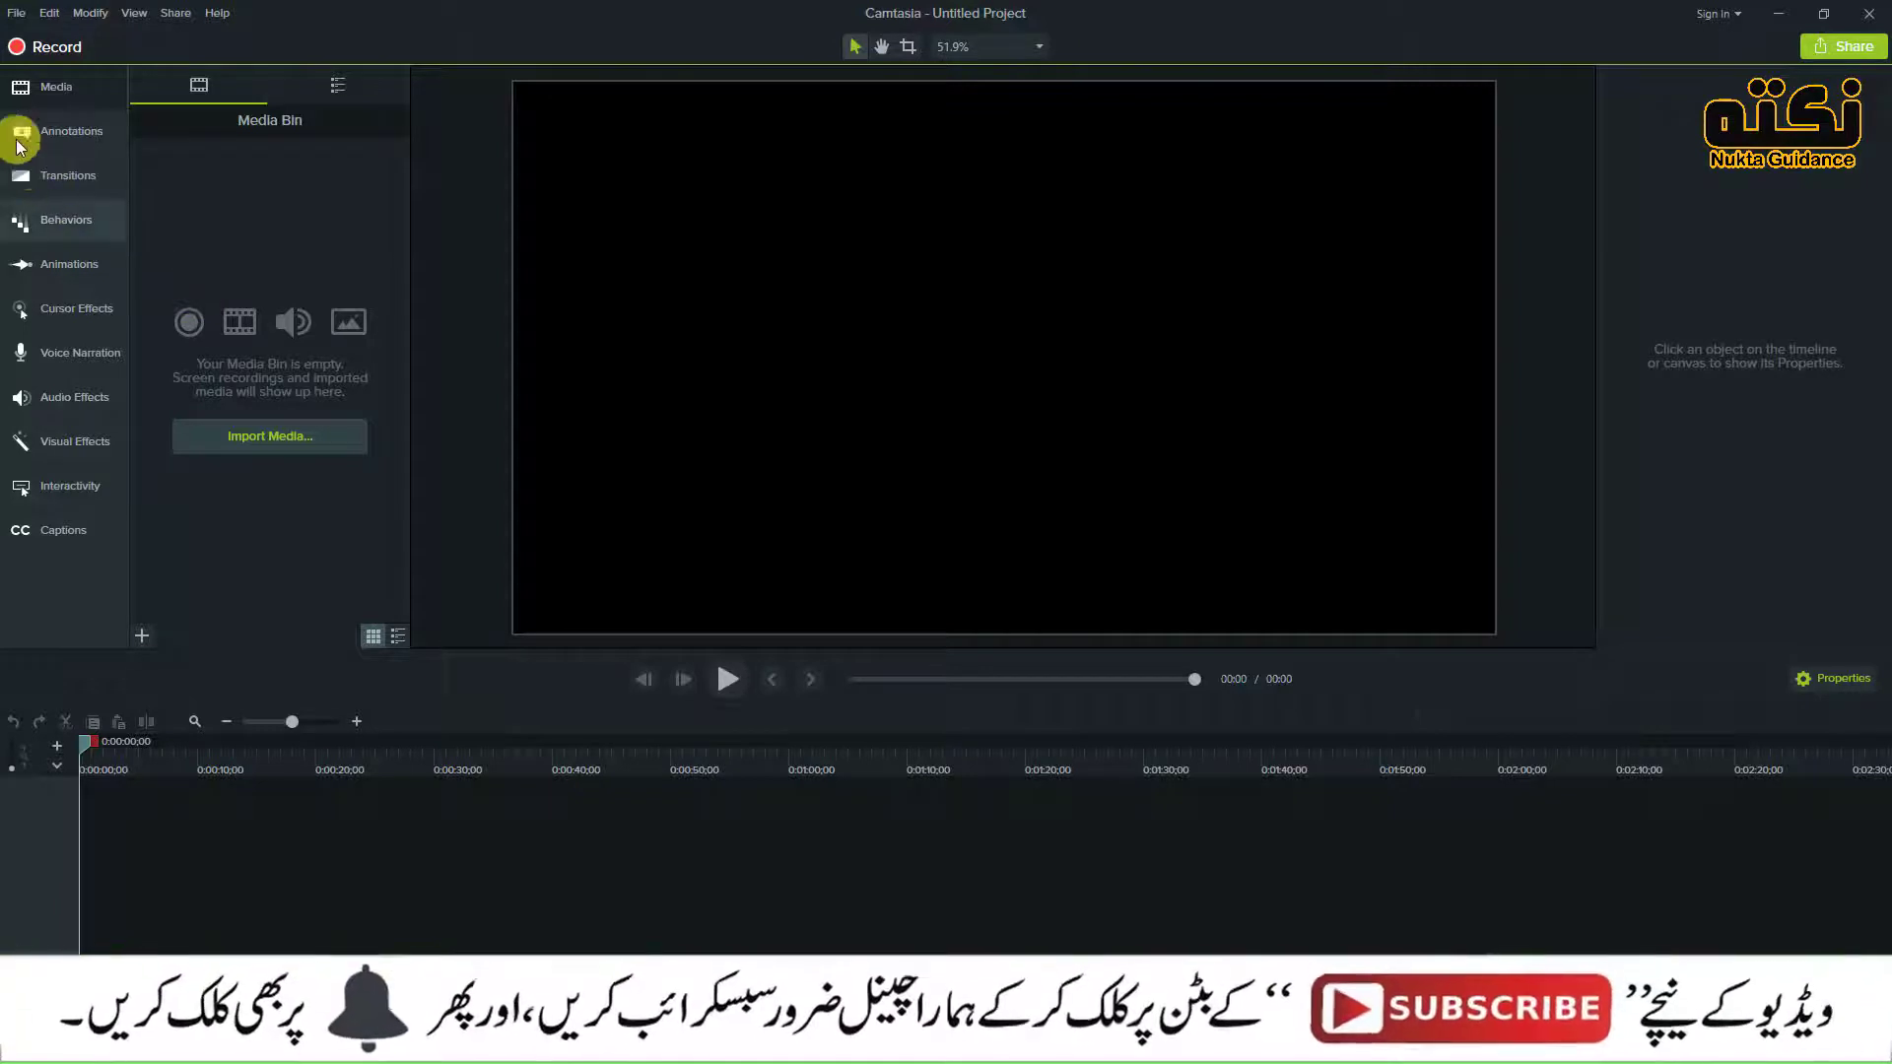
left_click(55, 91)
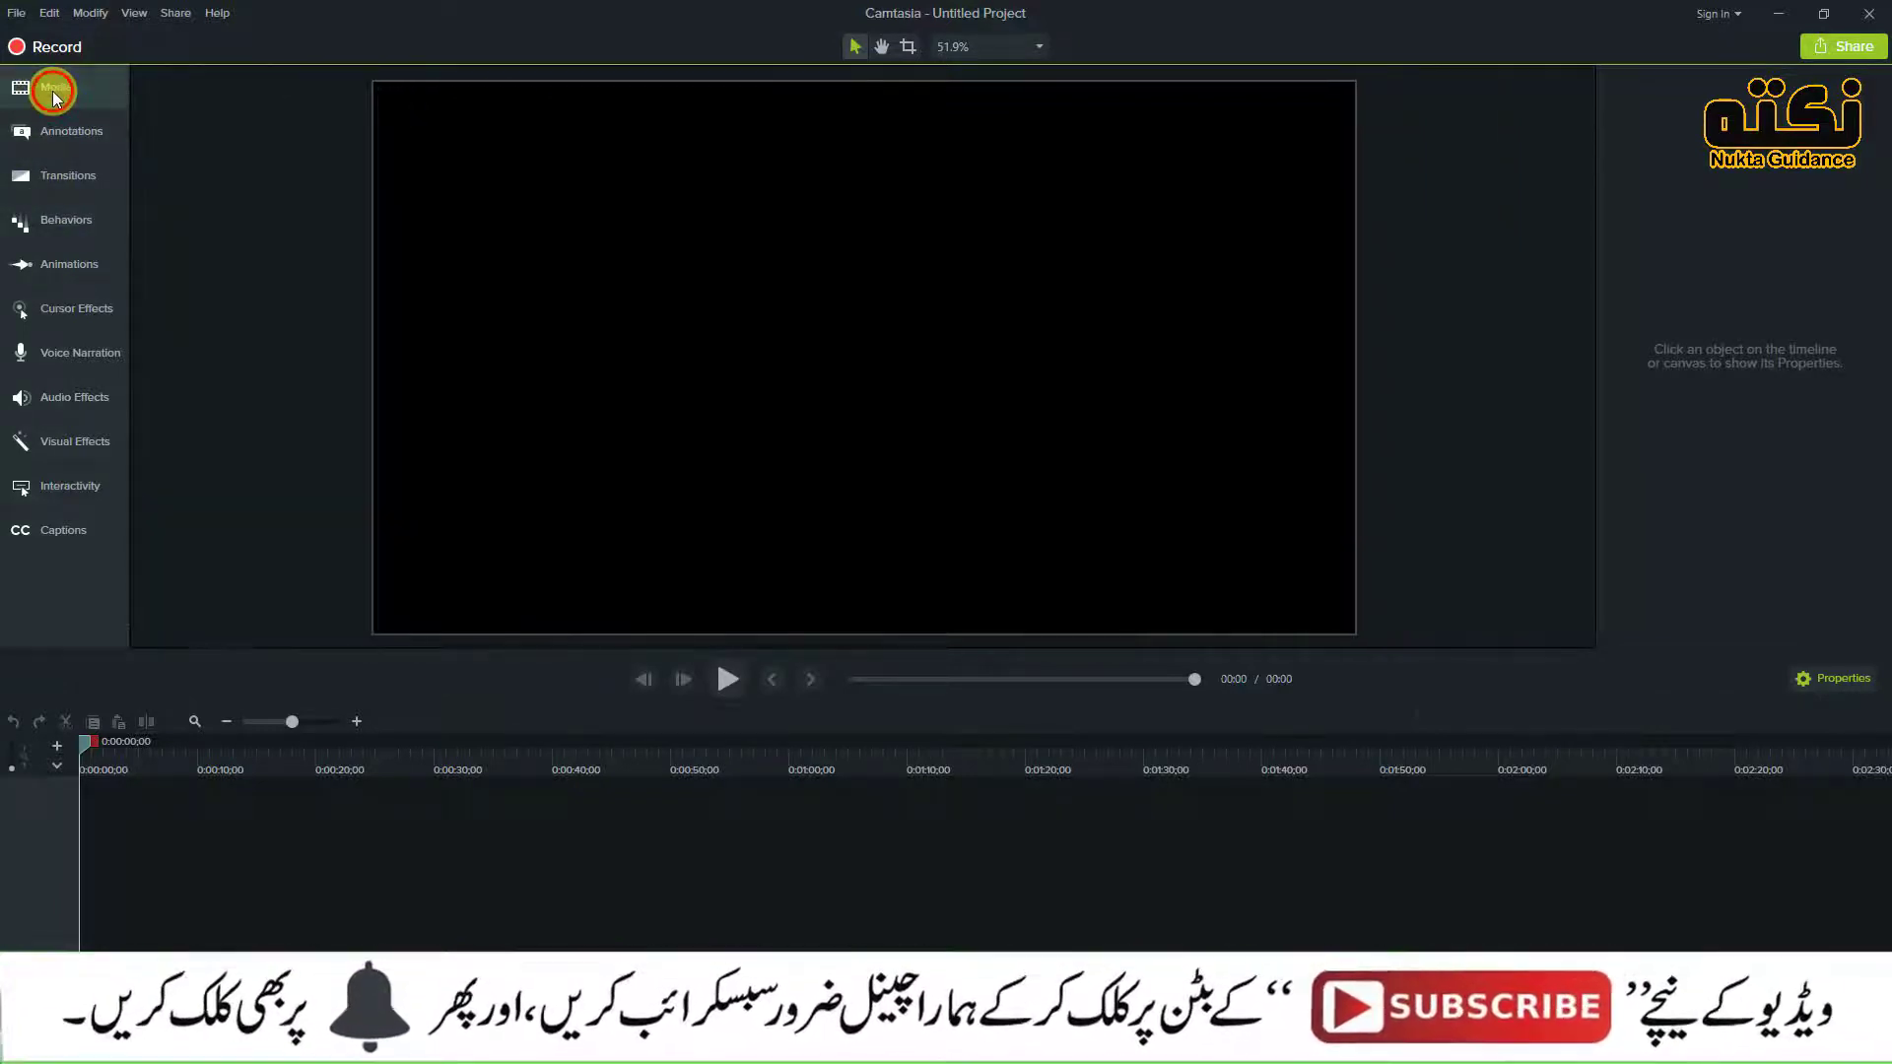
left_click(54, 93)
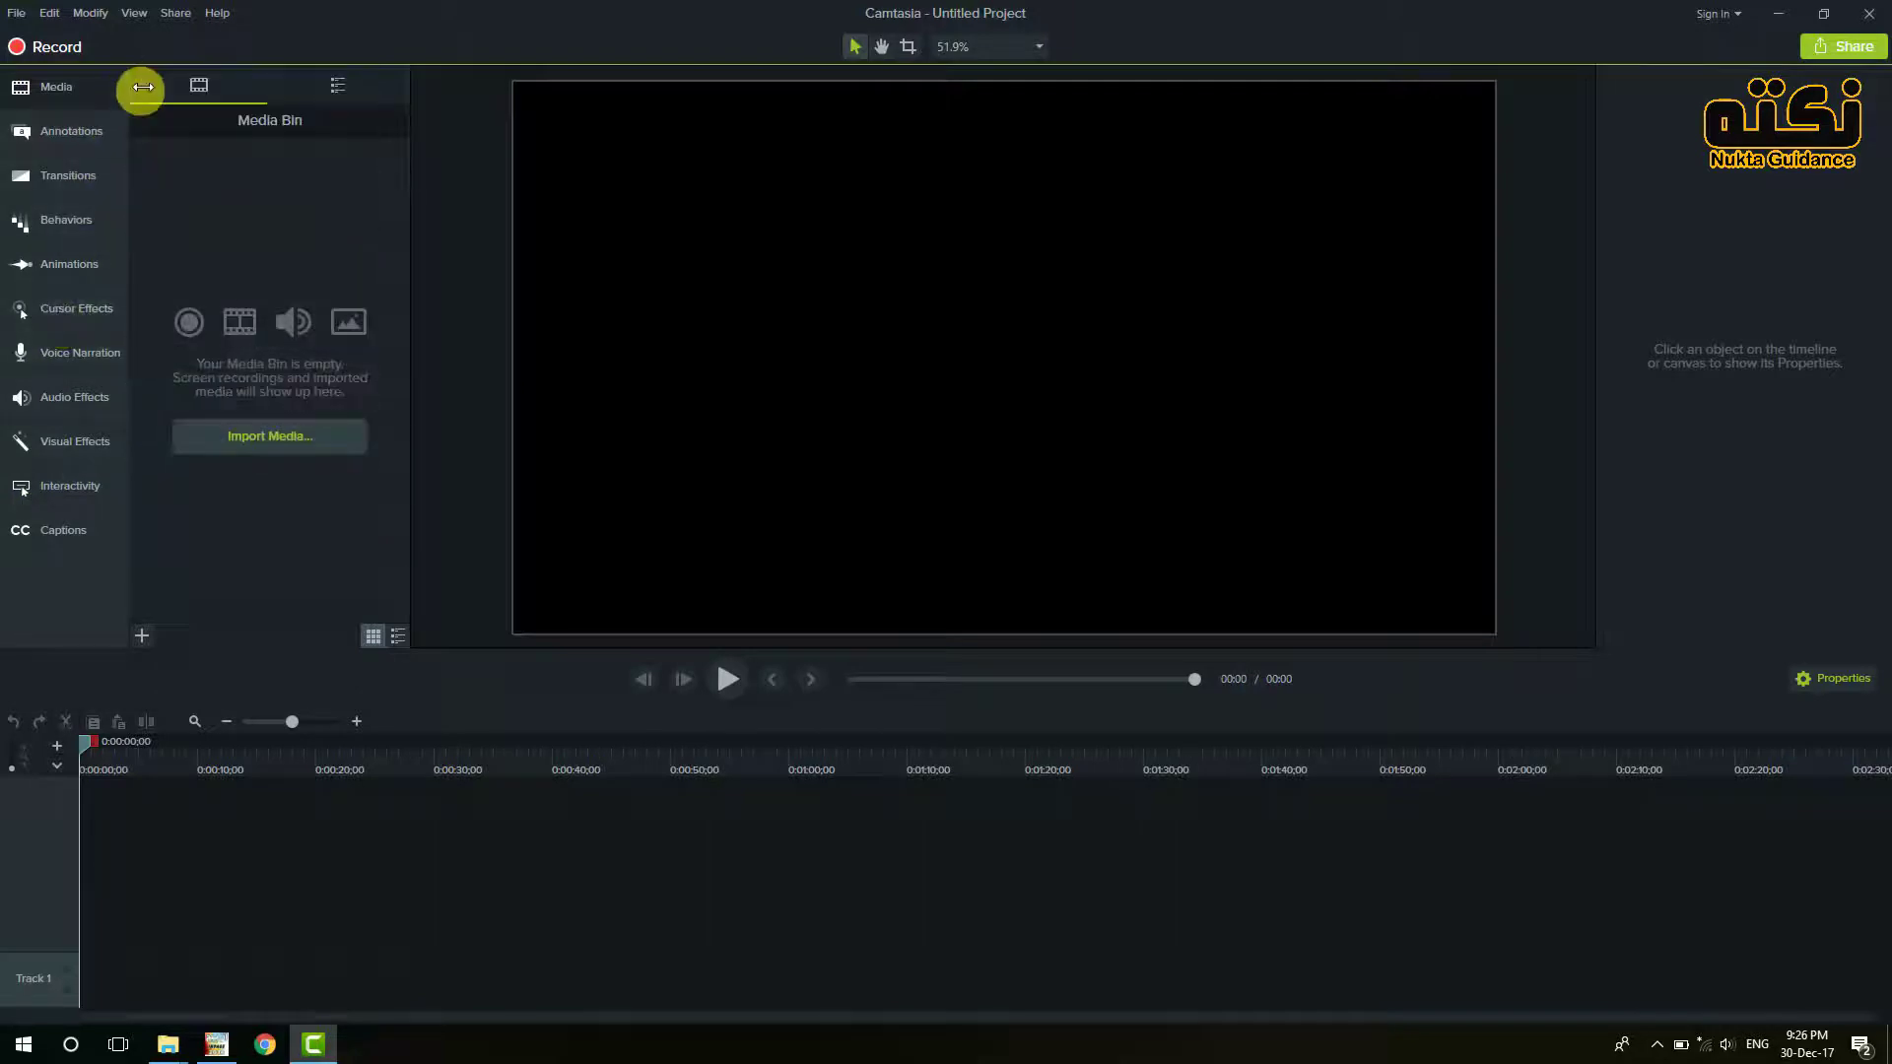
Step: Preview the bokehdots animated background from the library, place it at the start of Track 2, and check the Media Bin
left_click(338, 88)
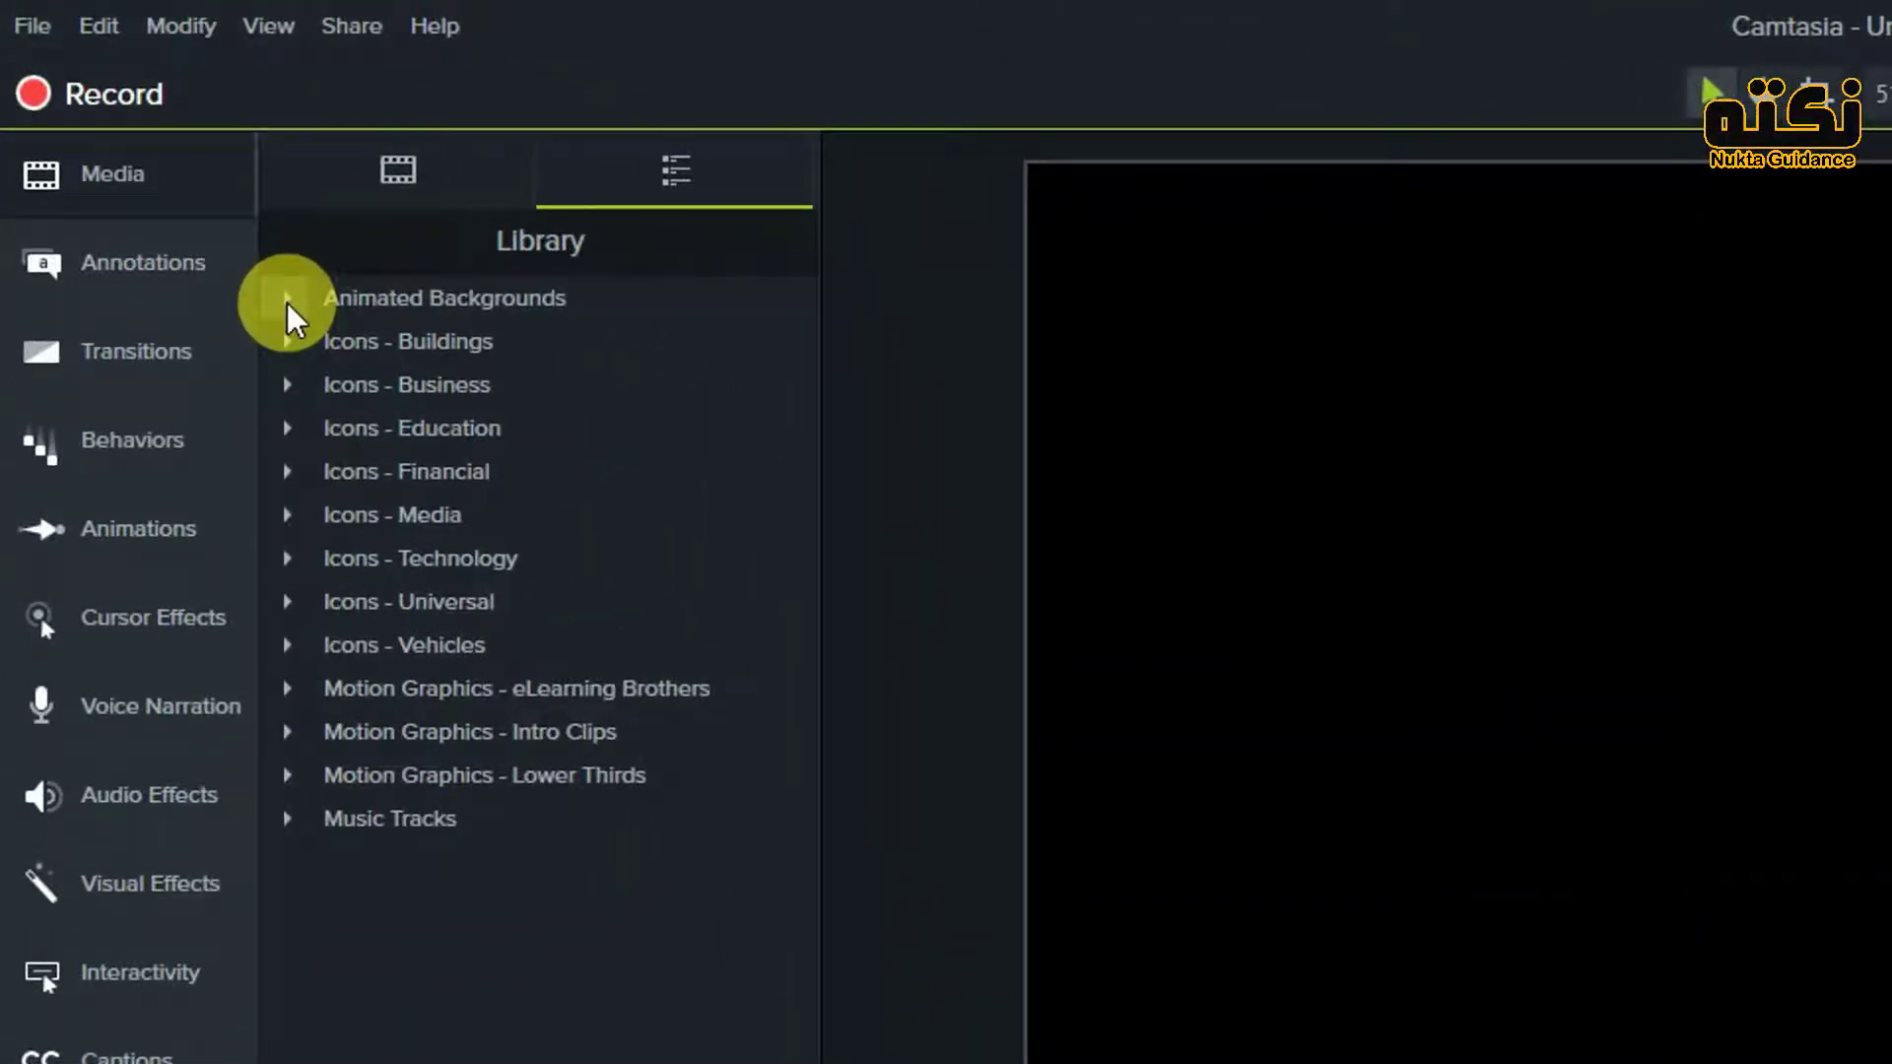
left_click(287, 300)
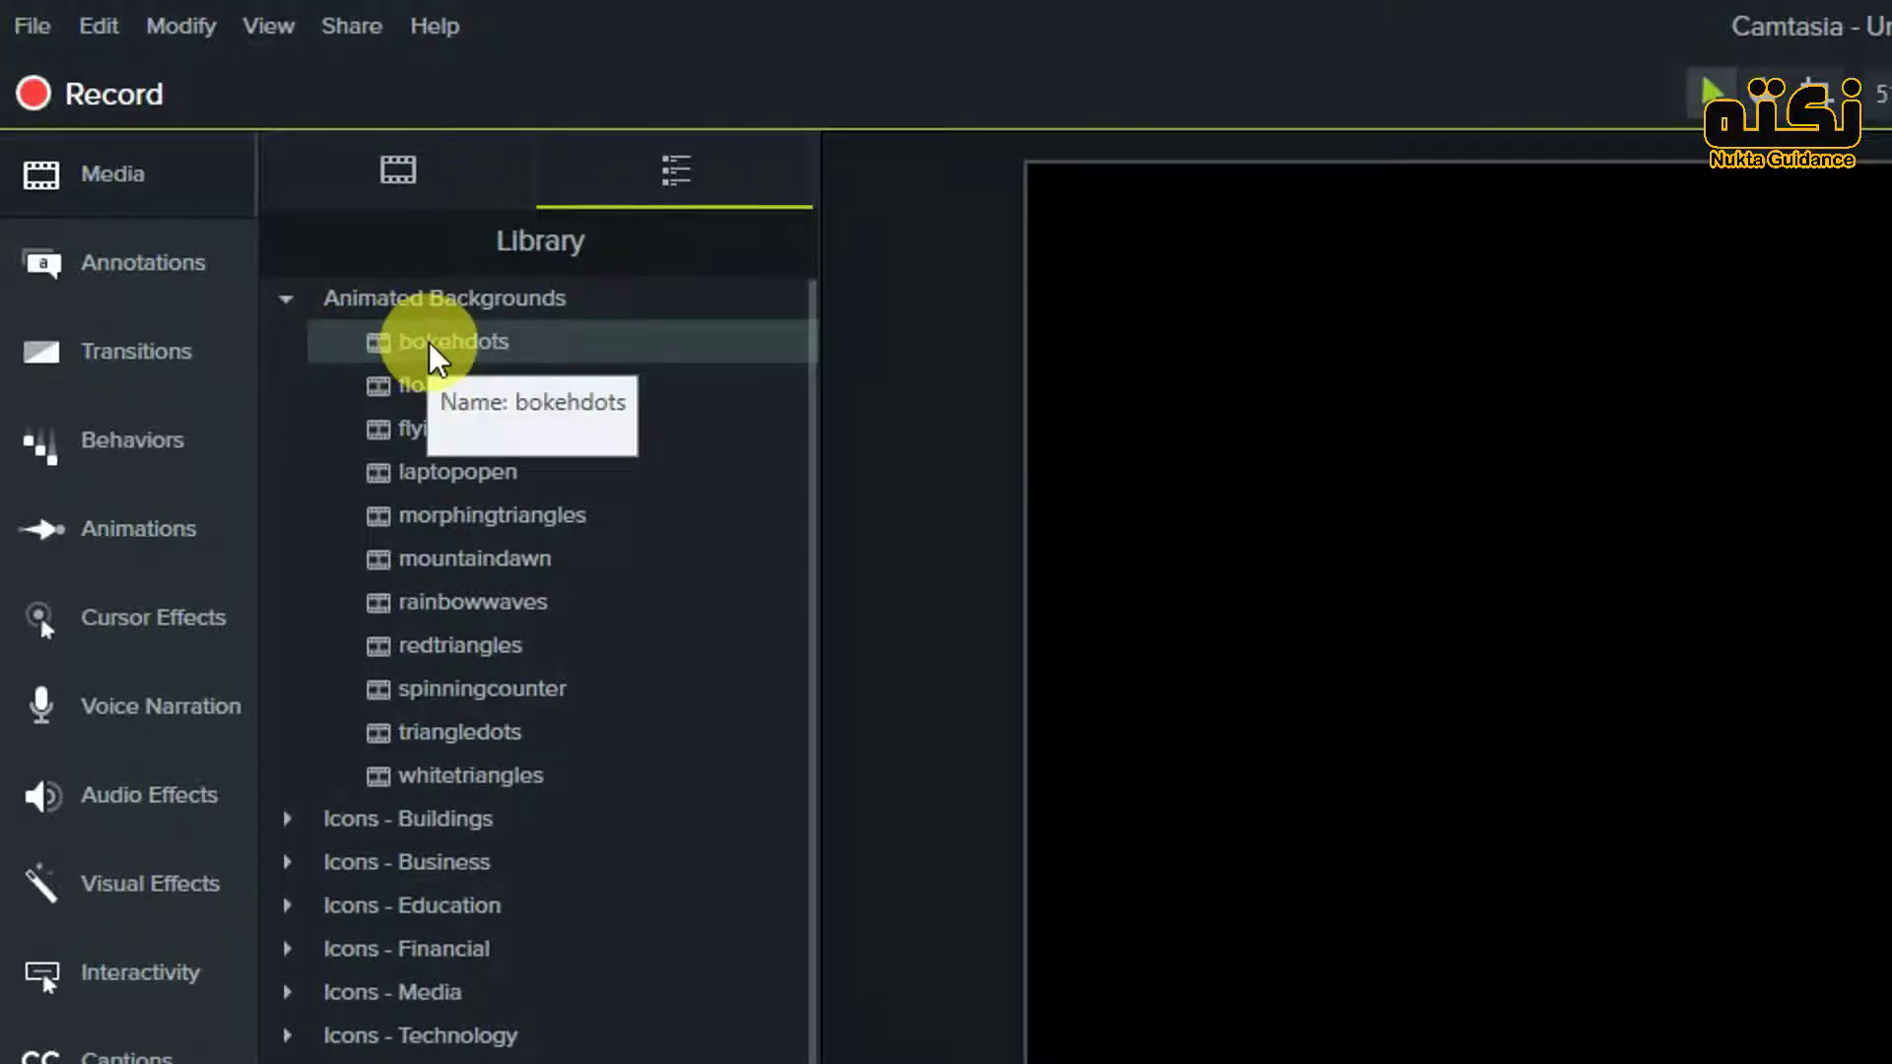
double_click(481, 338)
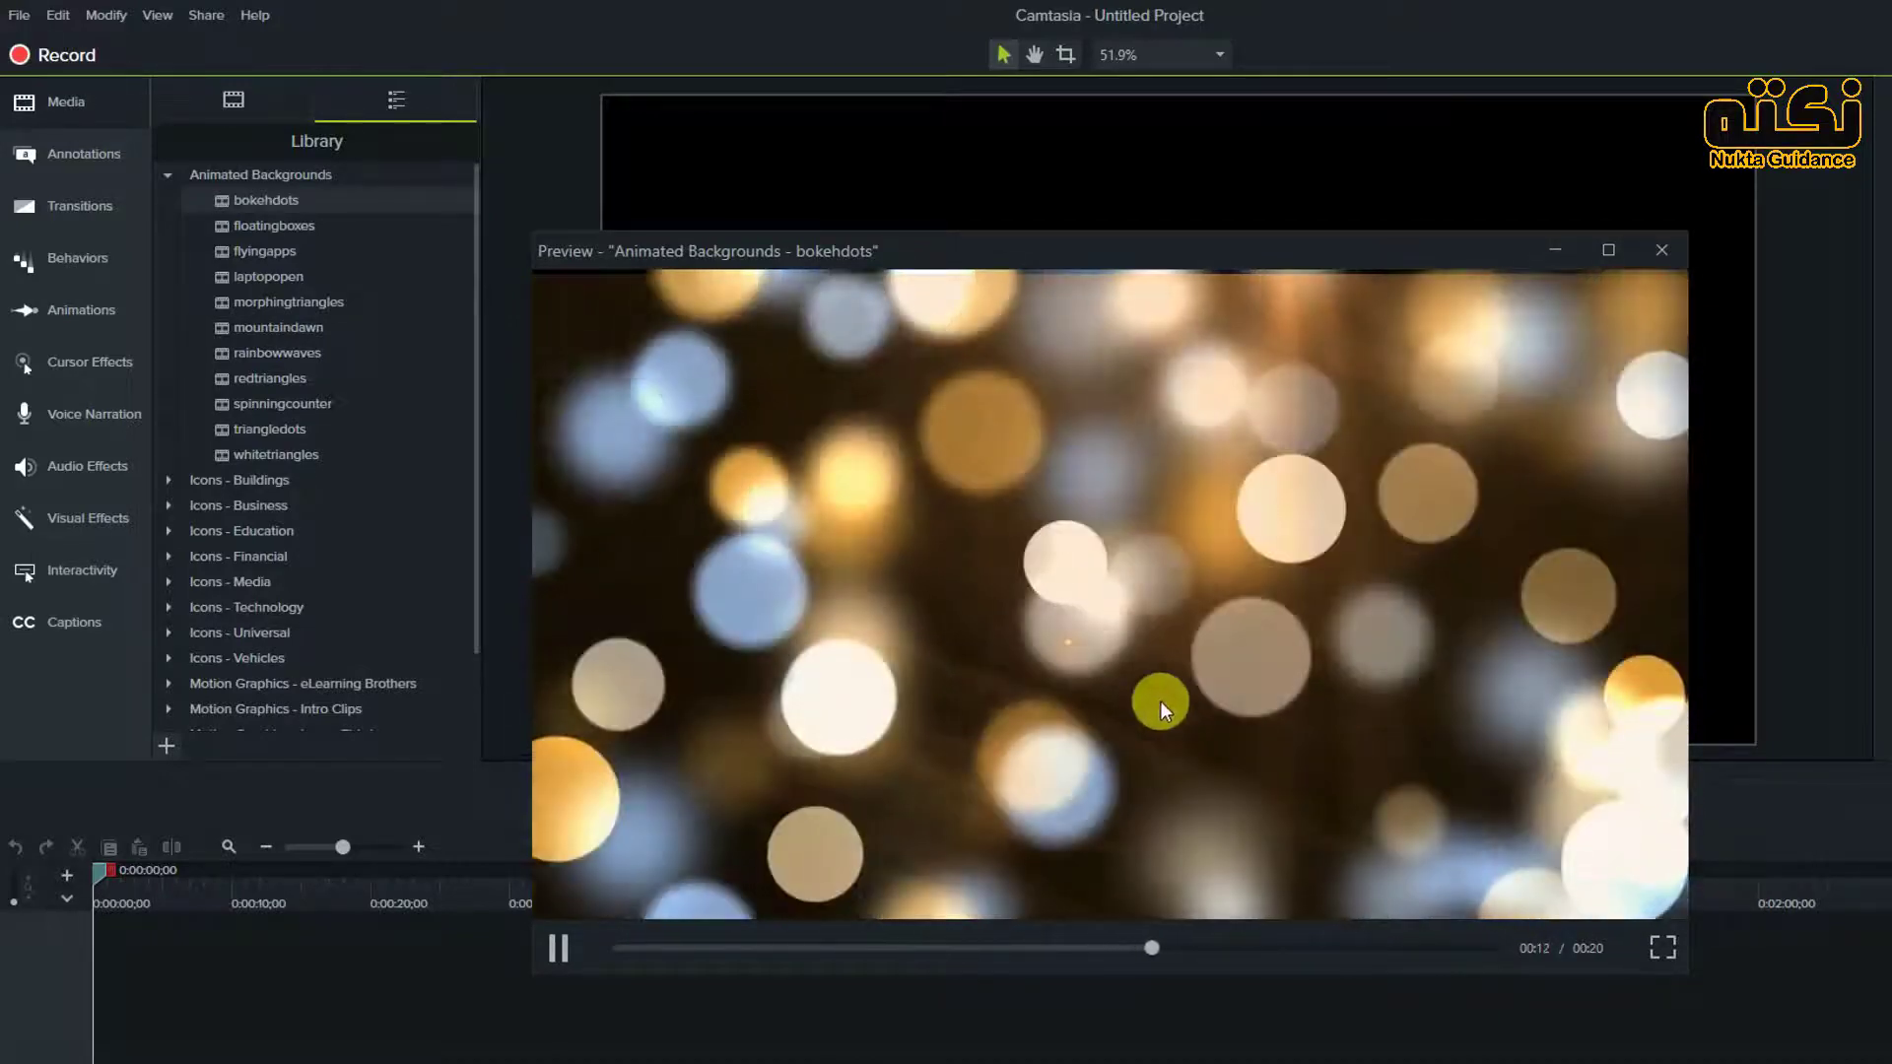
left_click(1659, 252)
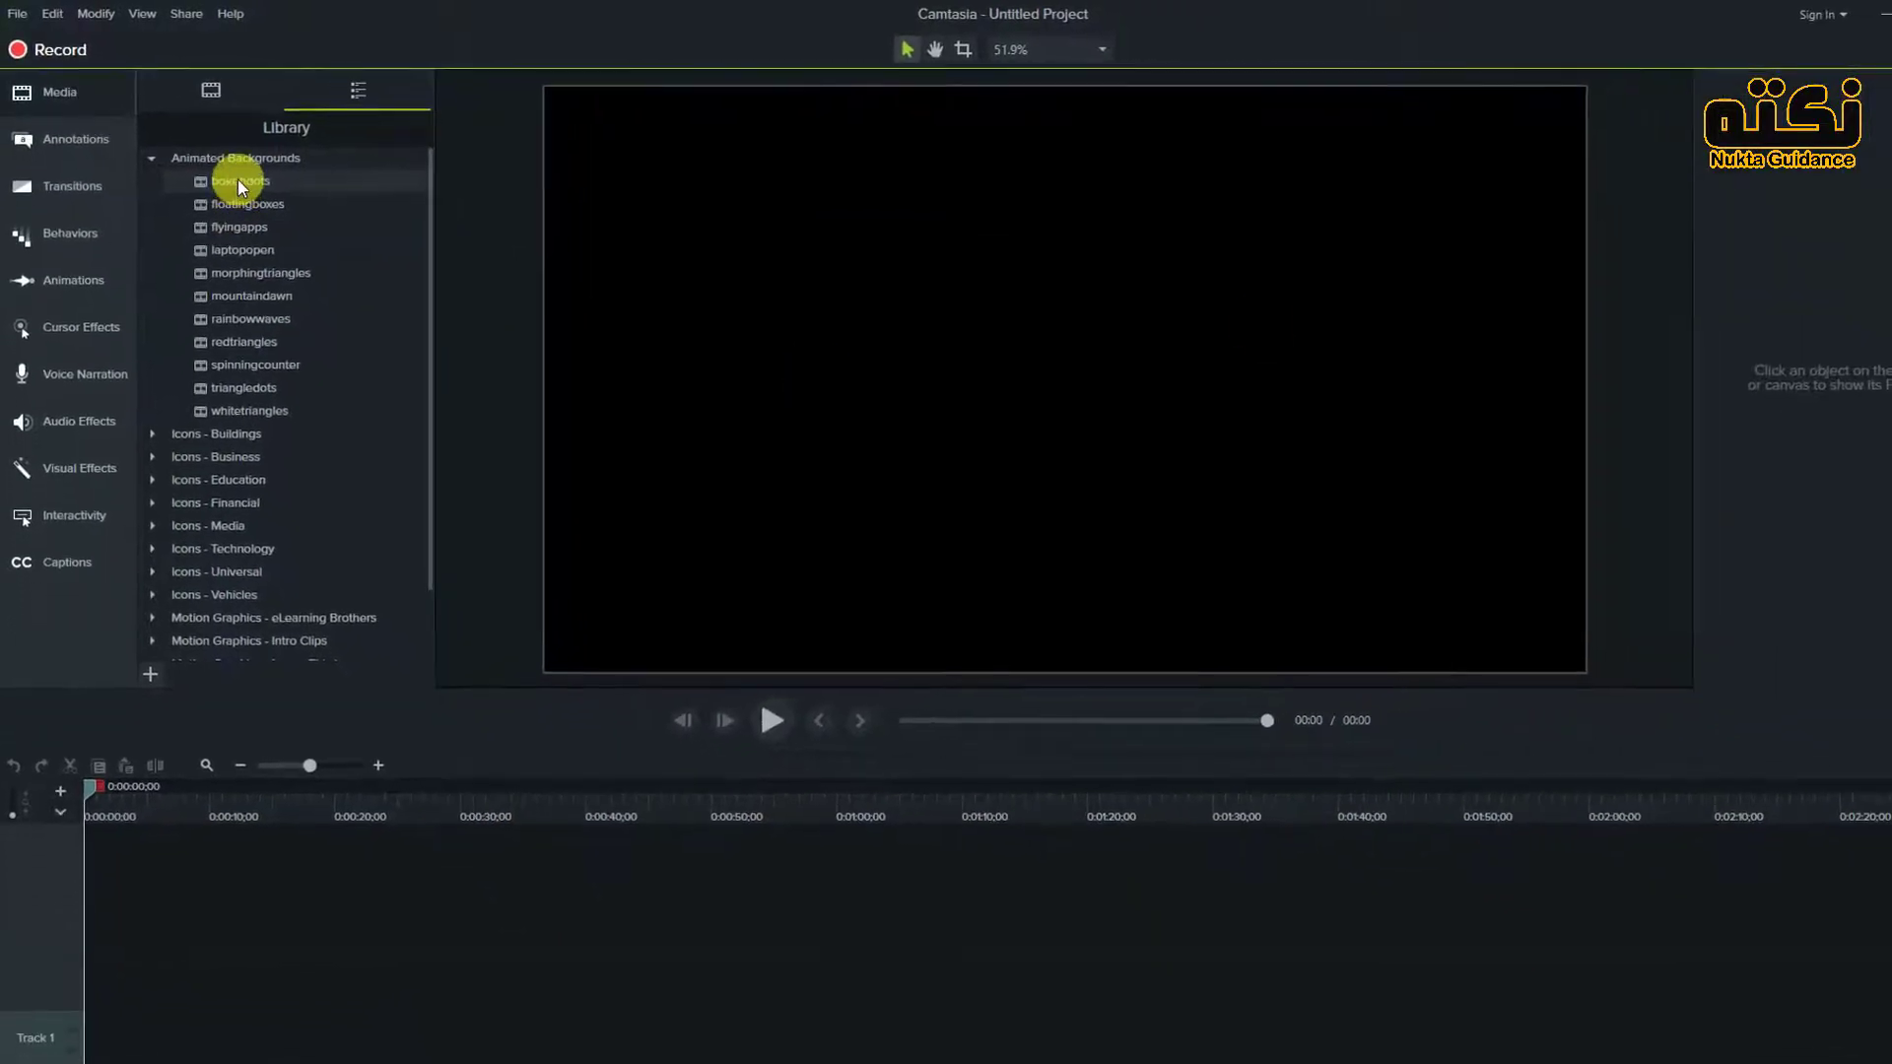
left_click_drag(238, 179, 73, 991)
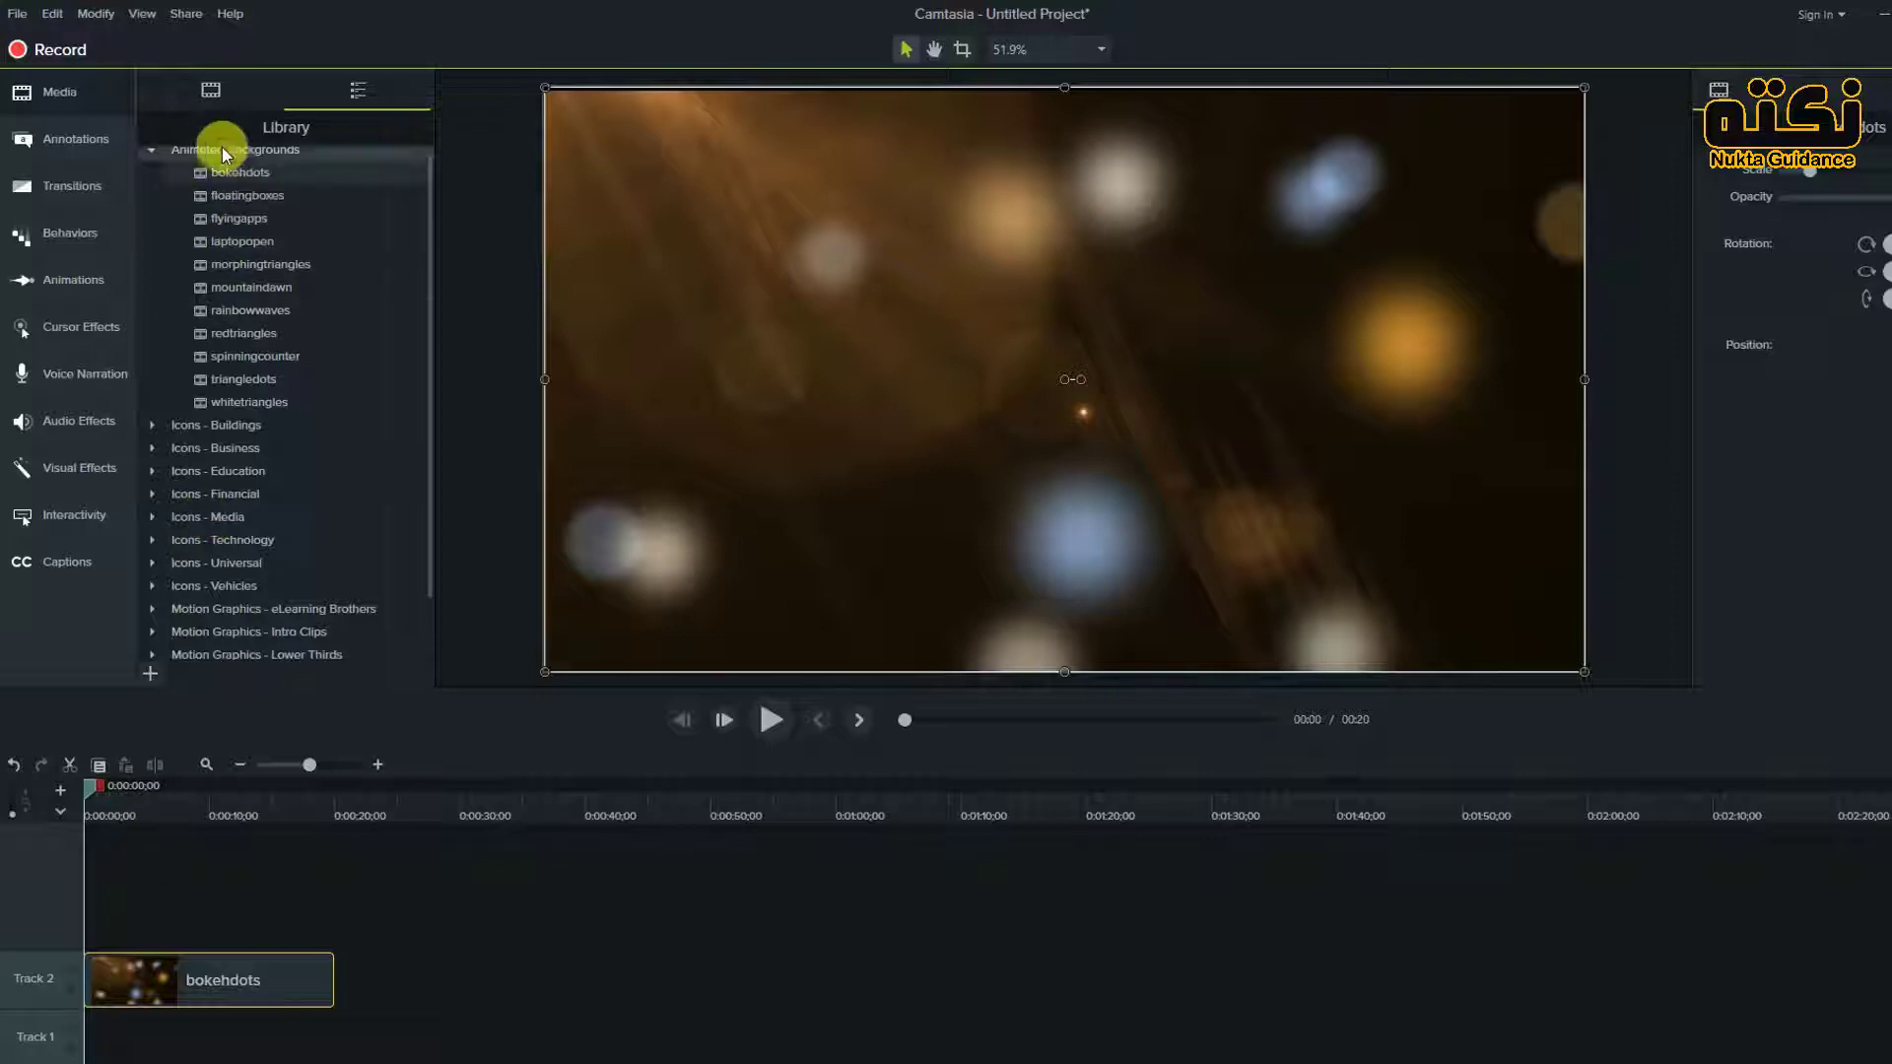
left_click(209, 93)
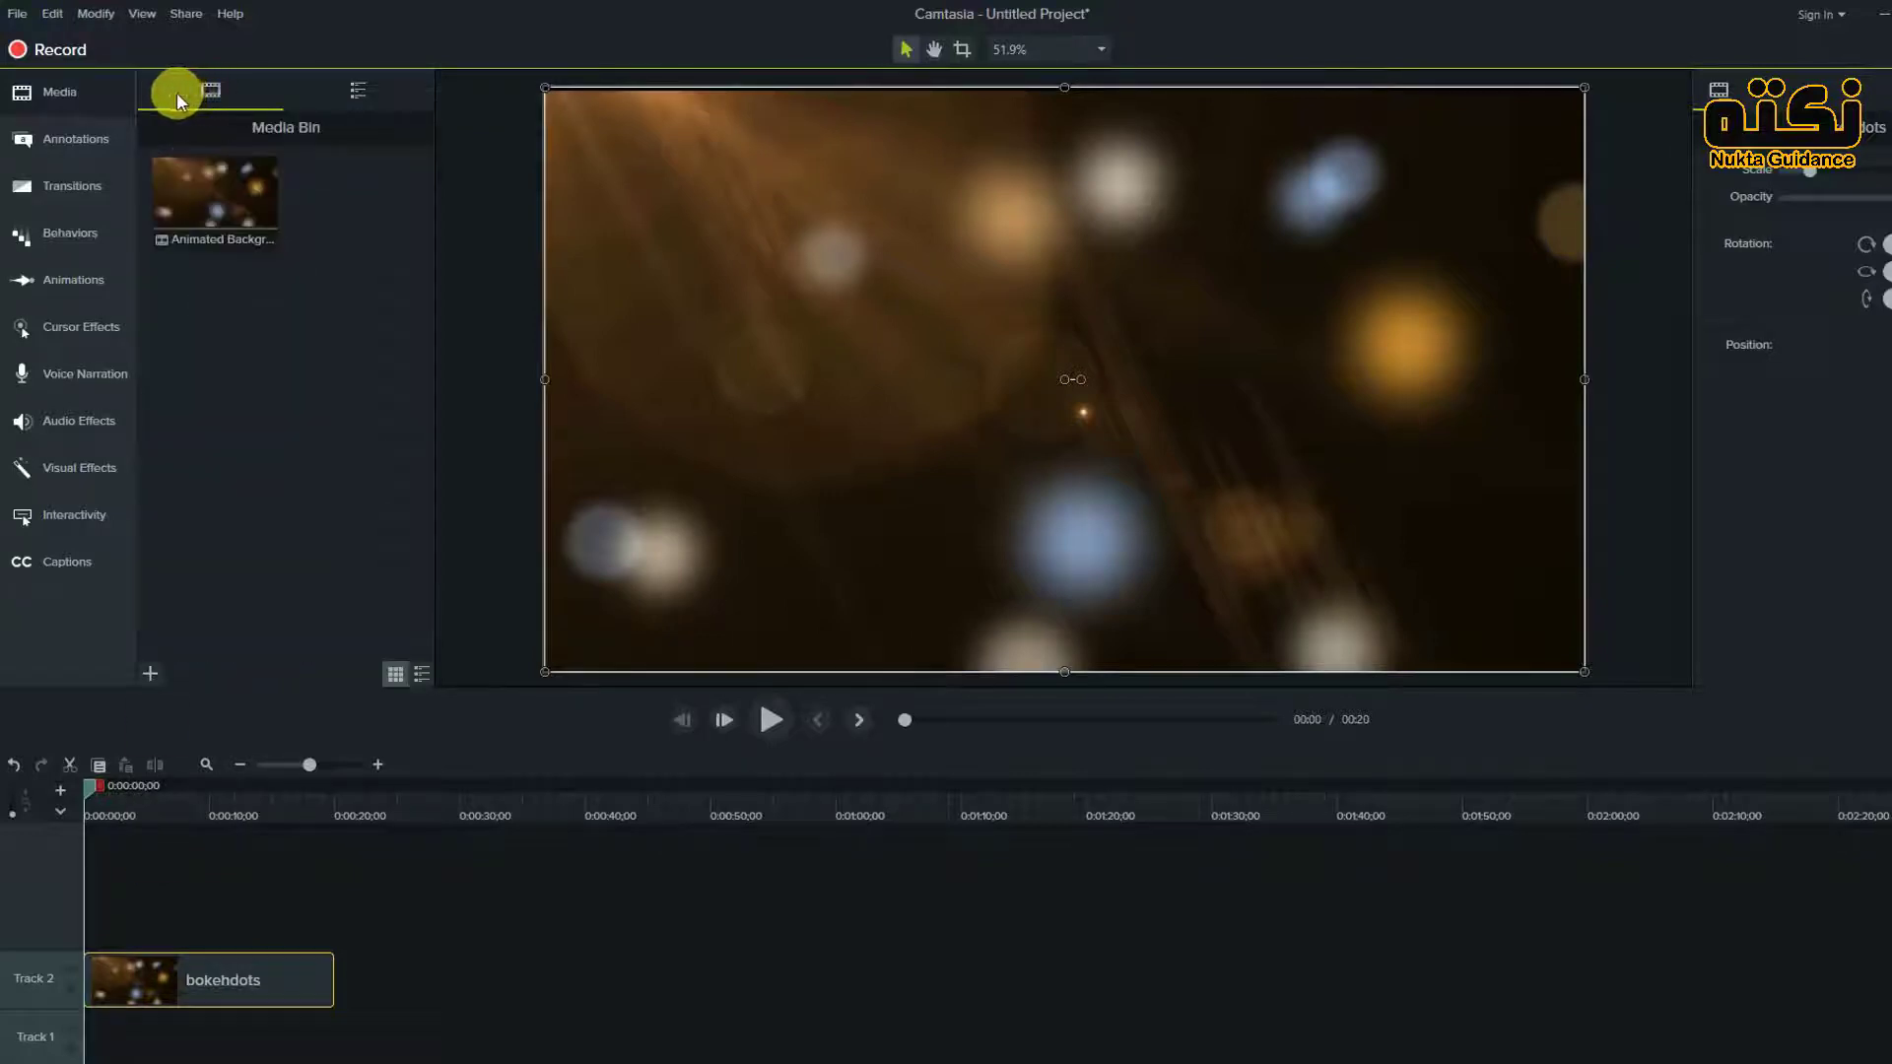
Step: Show all callout styles, add a plain text callout on Track 3 above the bokehdots clip, and put the playhead at about 11 seconds
left_click(63, 146)
left_click(304, 168)
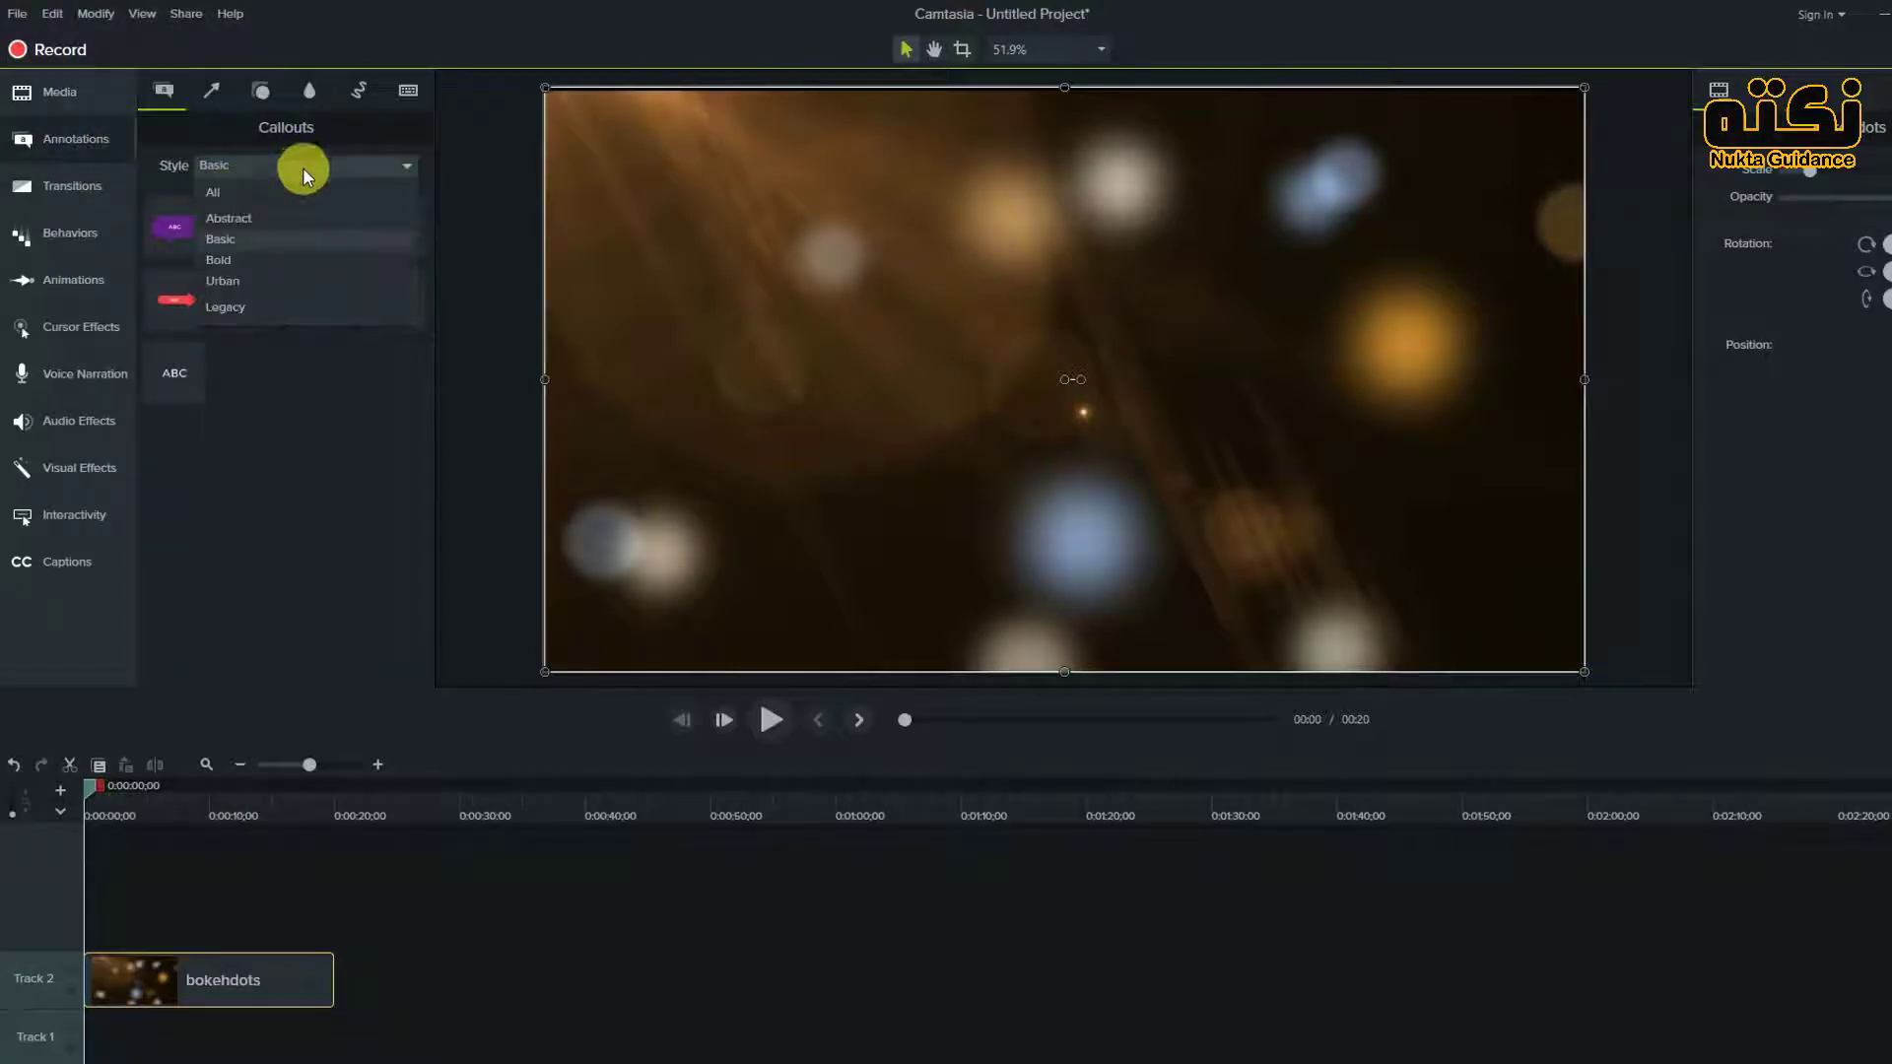
left_click(287, 191)
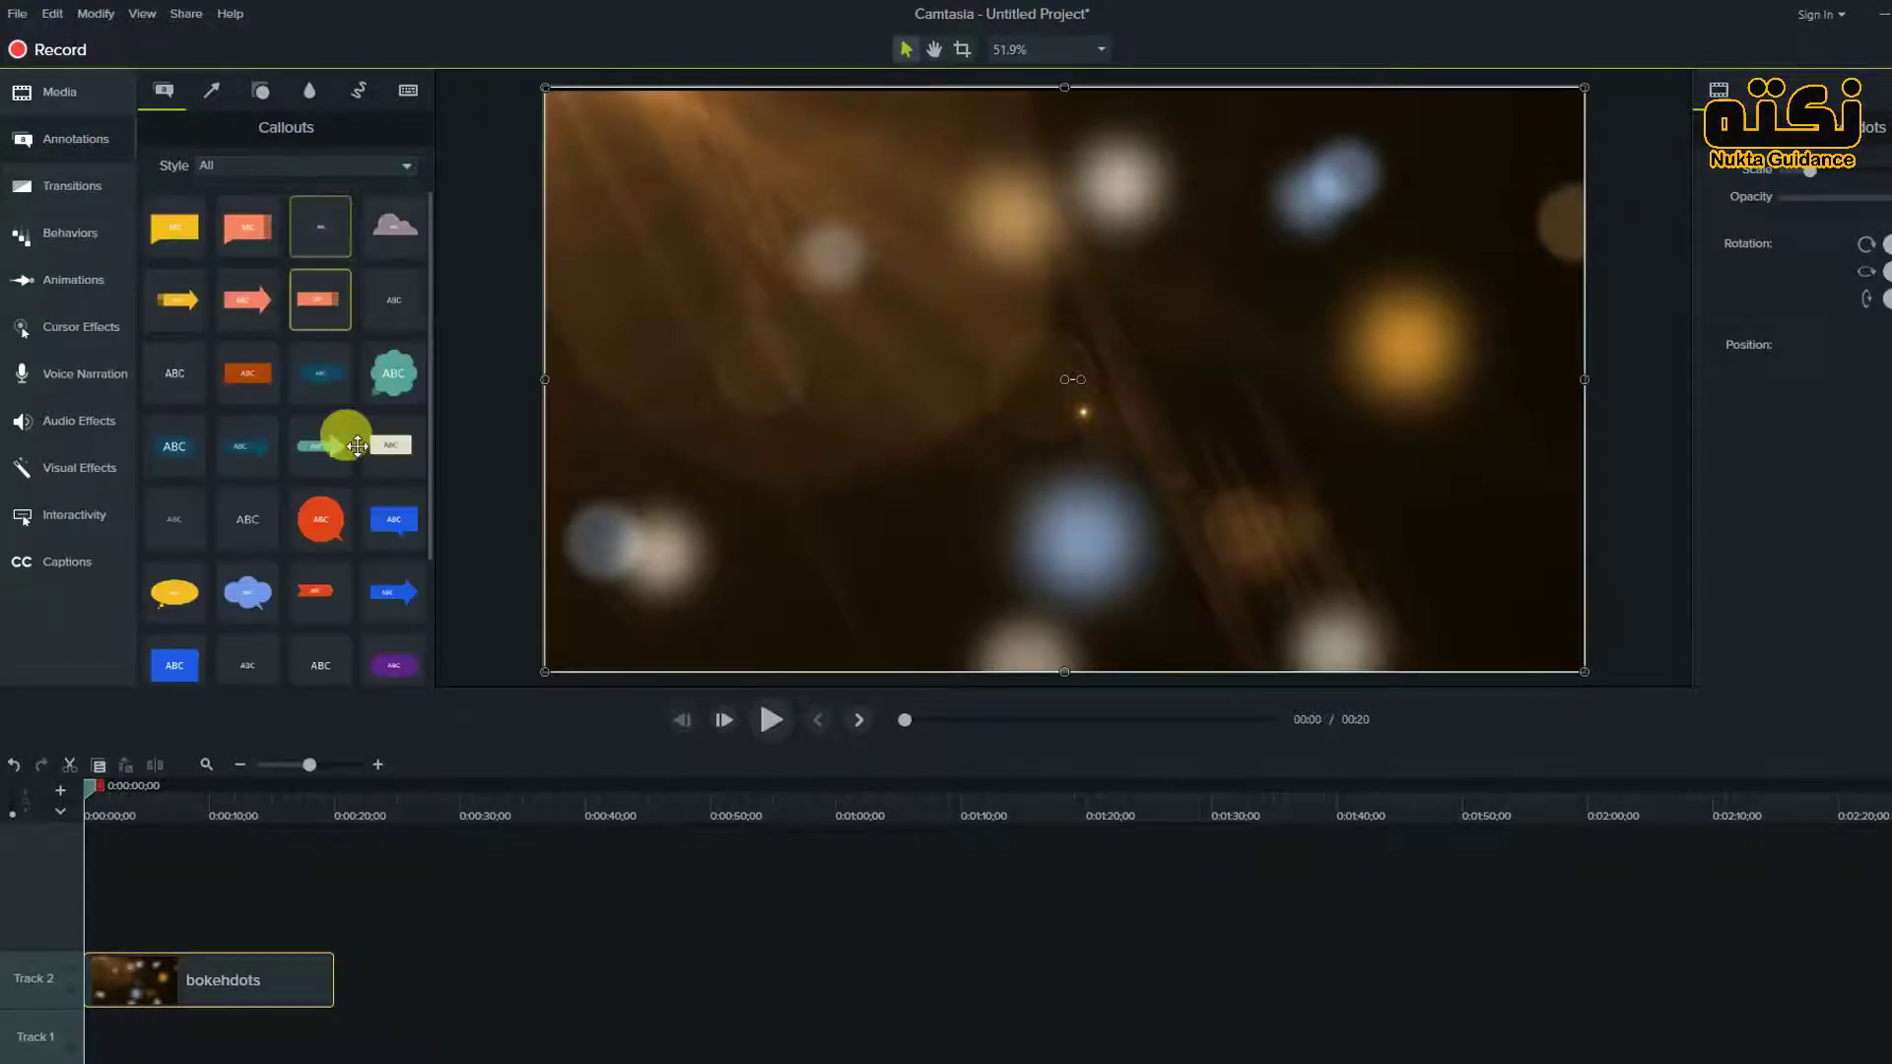
scroll(335, 527, "down", 3)
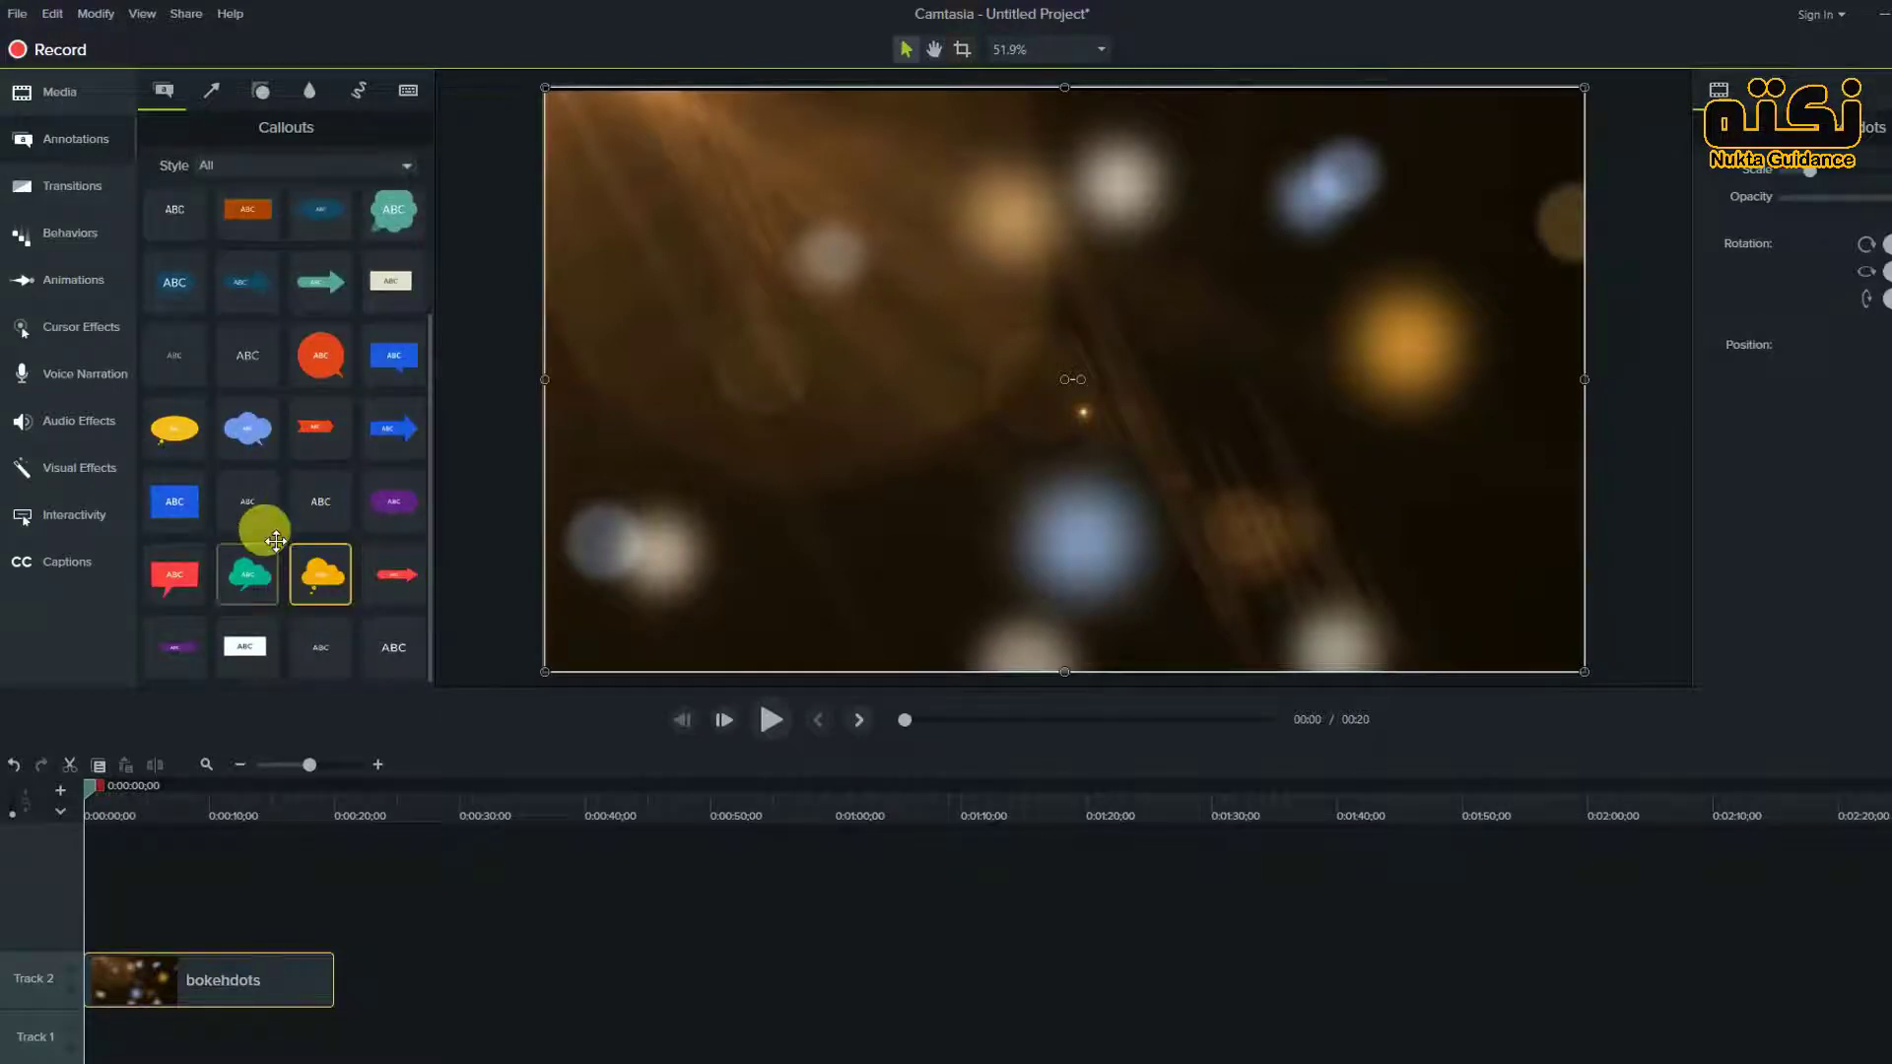
left_click_drag(321, 501, 180, 831)
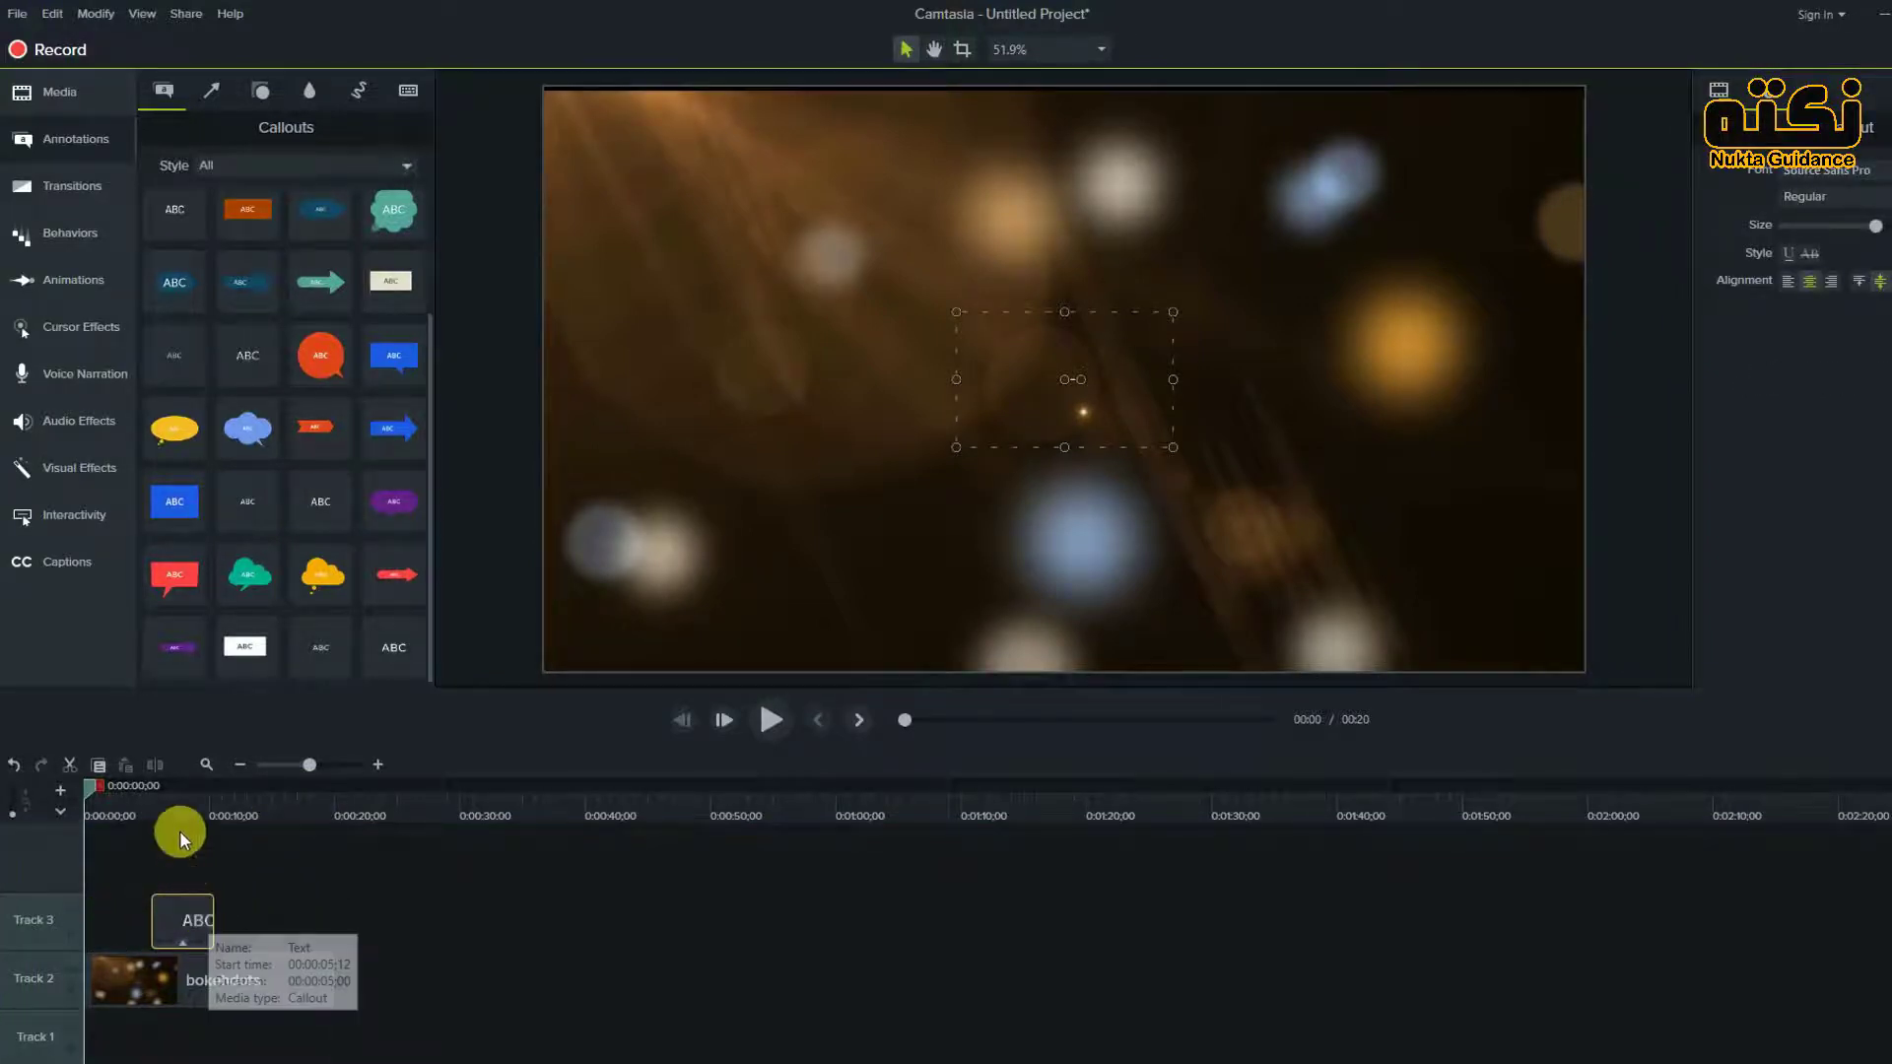
left_click(223, 803)
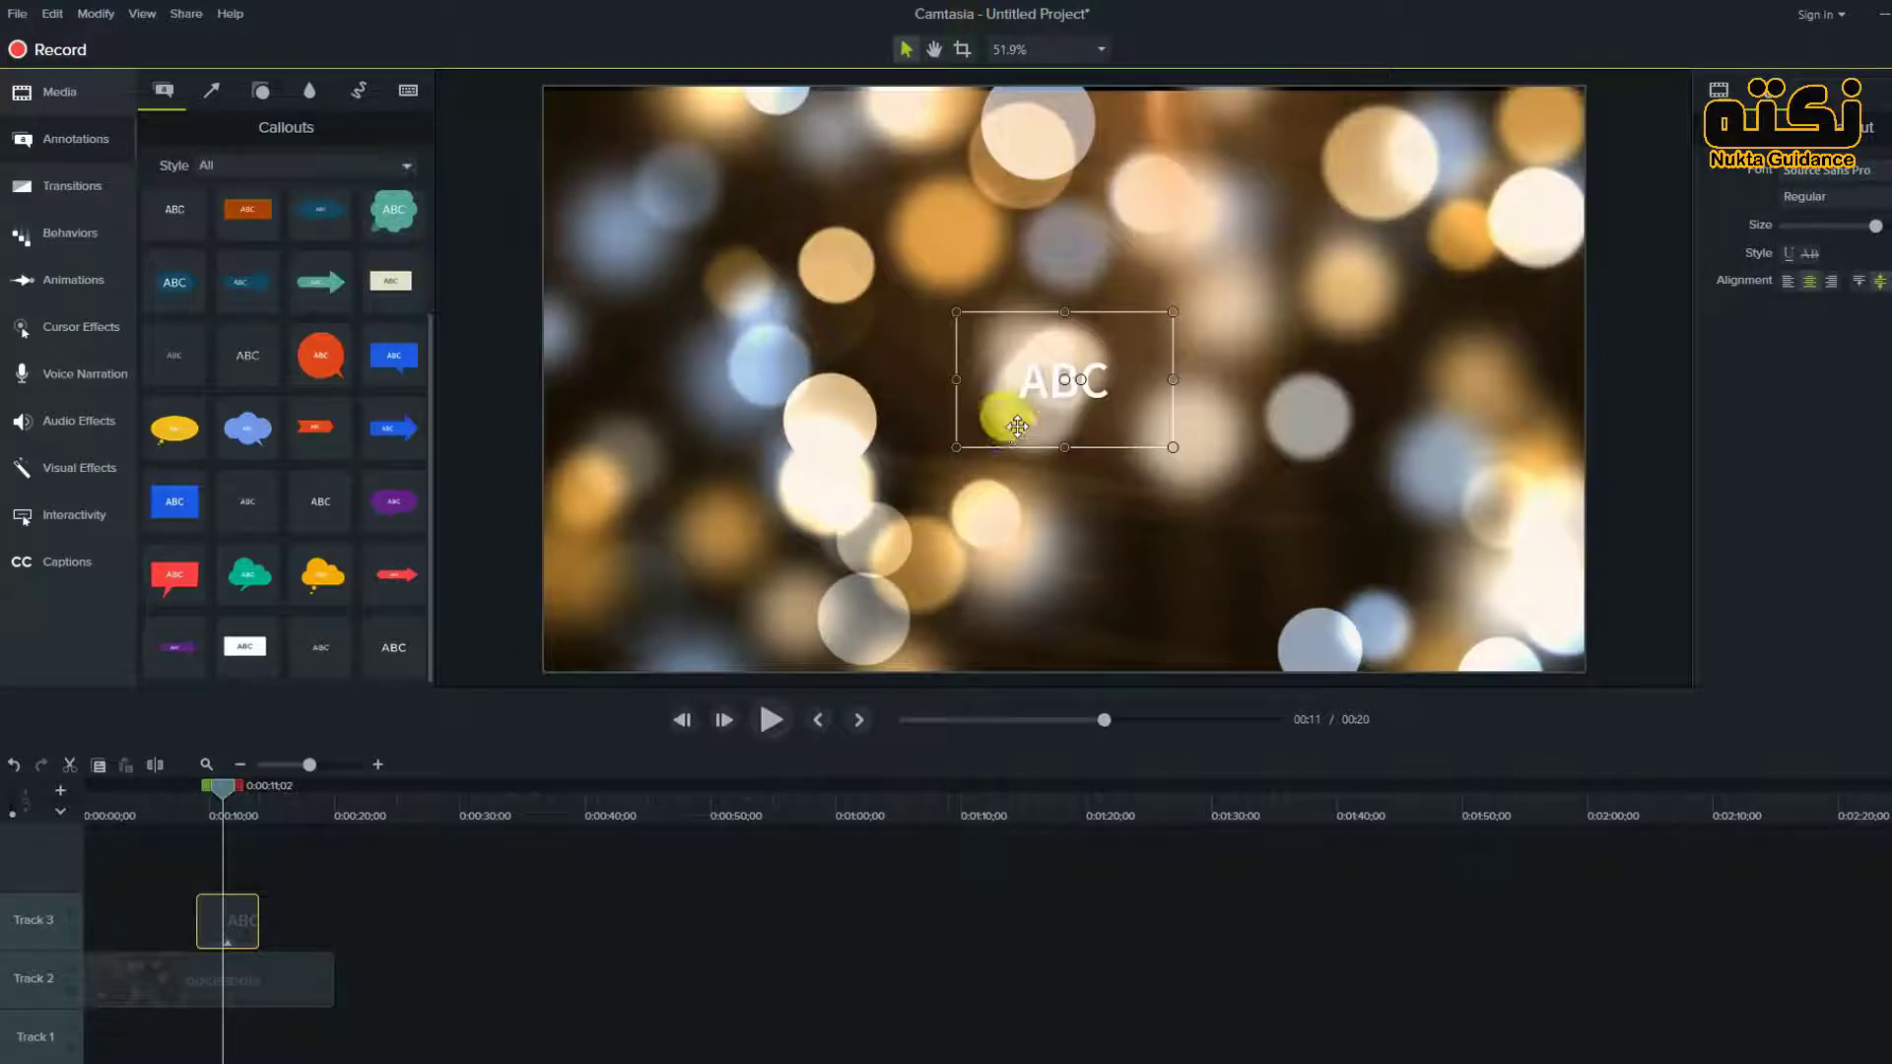
Step: Replace the callout's placeholder text with "How to Pakistan"
double_click(1063, 402)
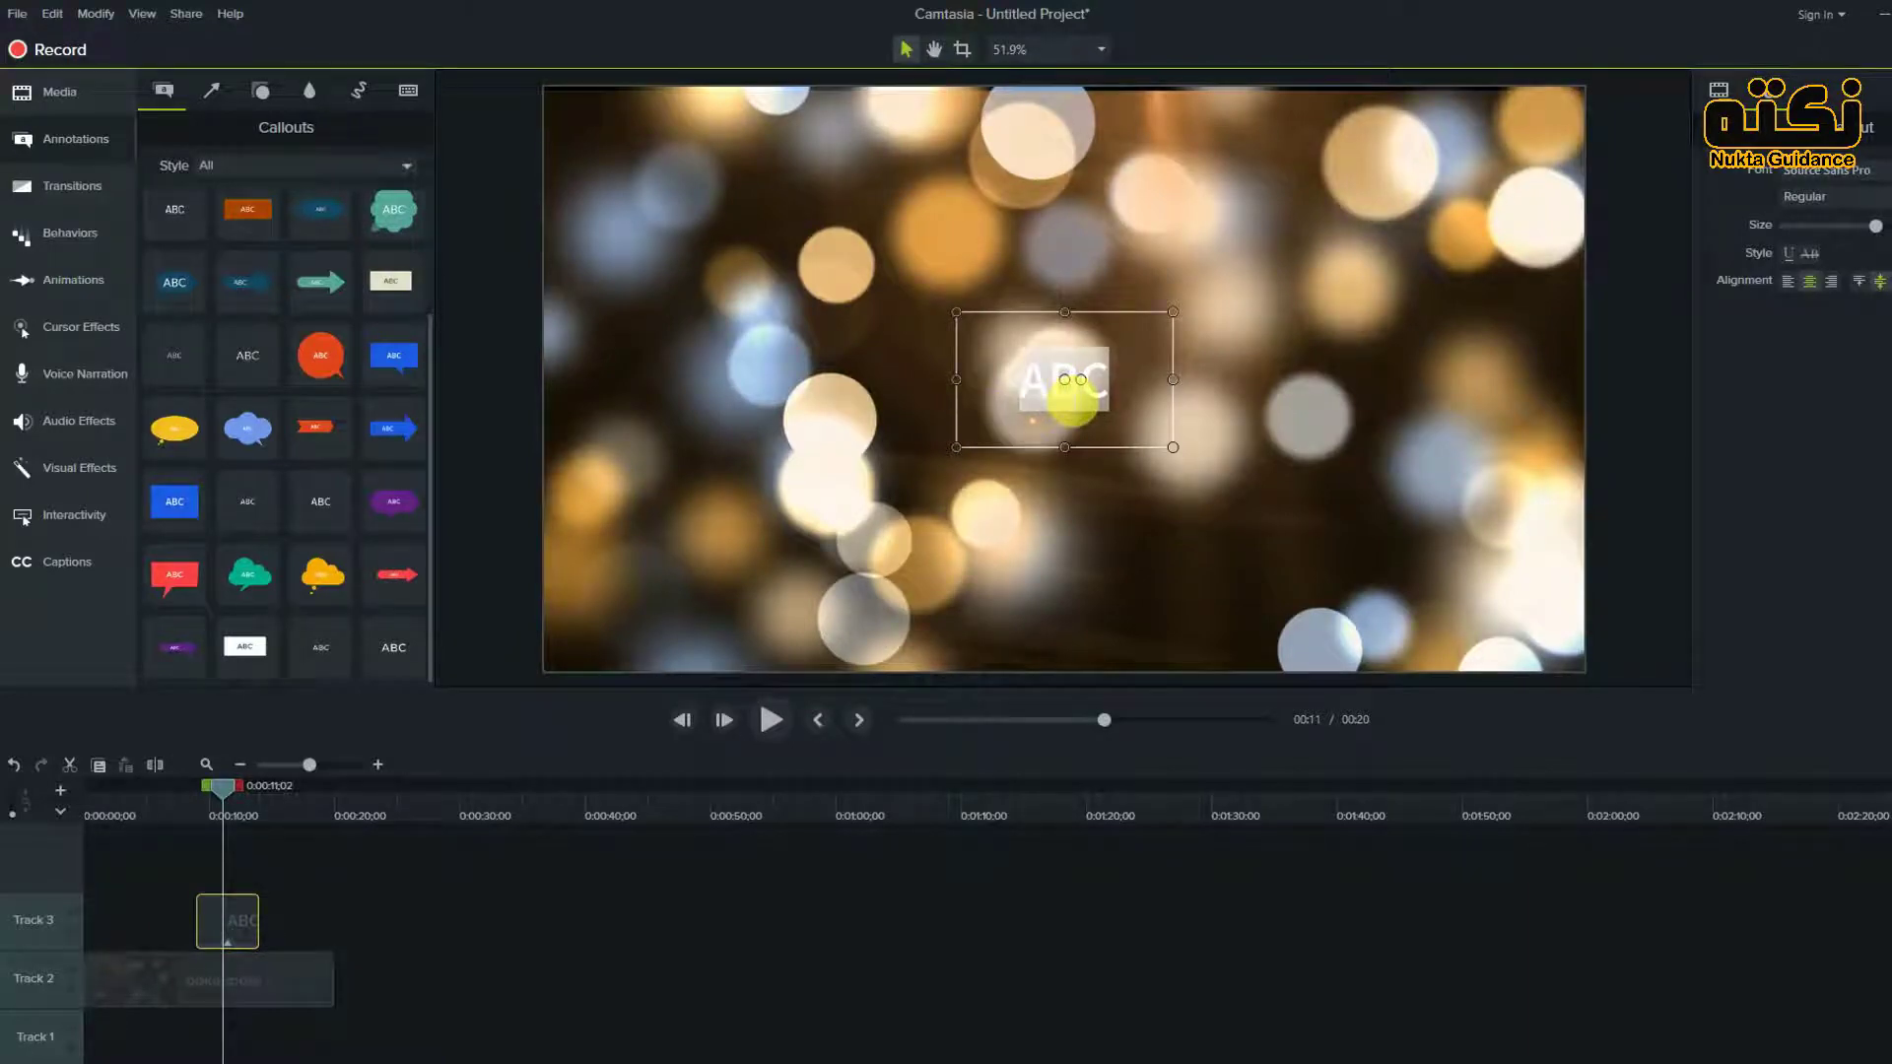
key("BackSpace")
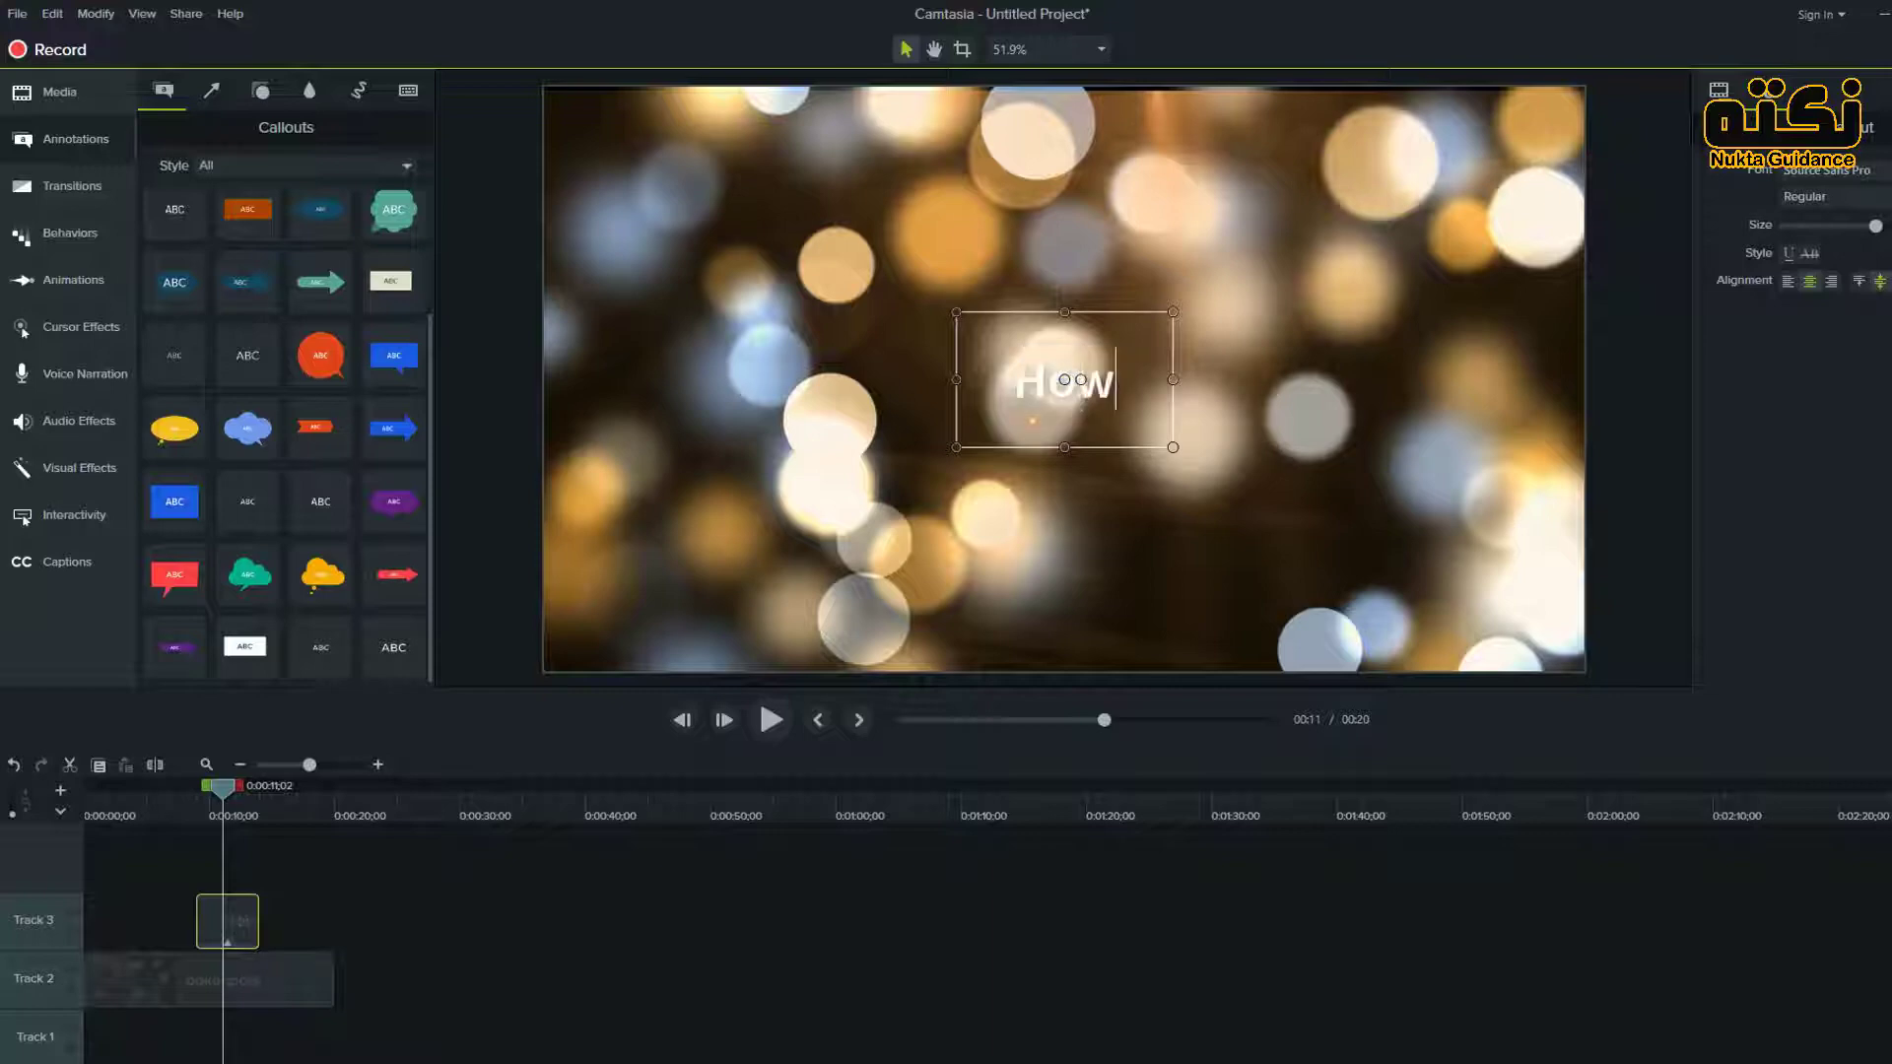
type("How to Pak")
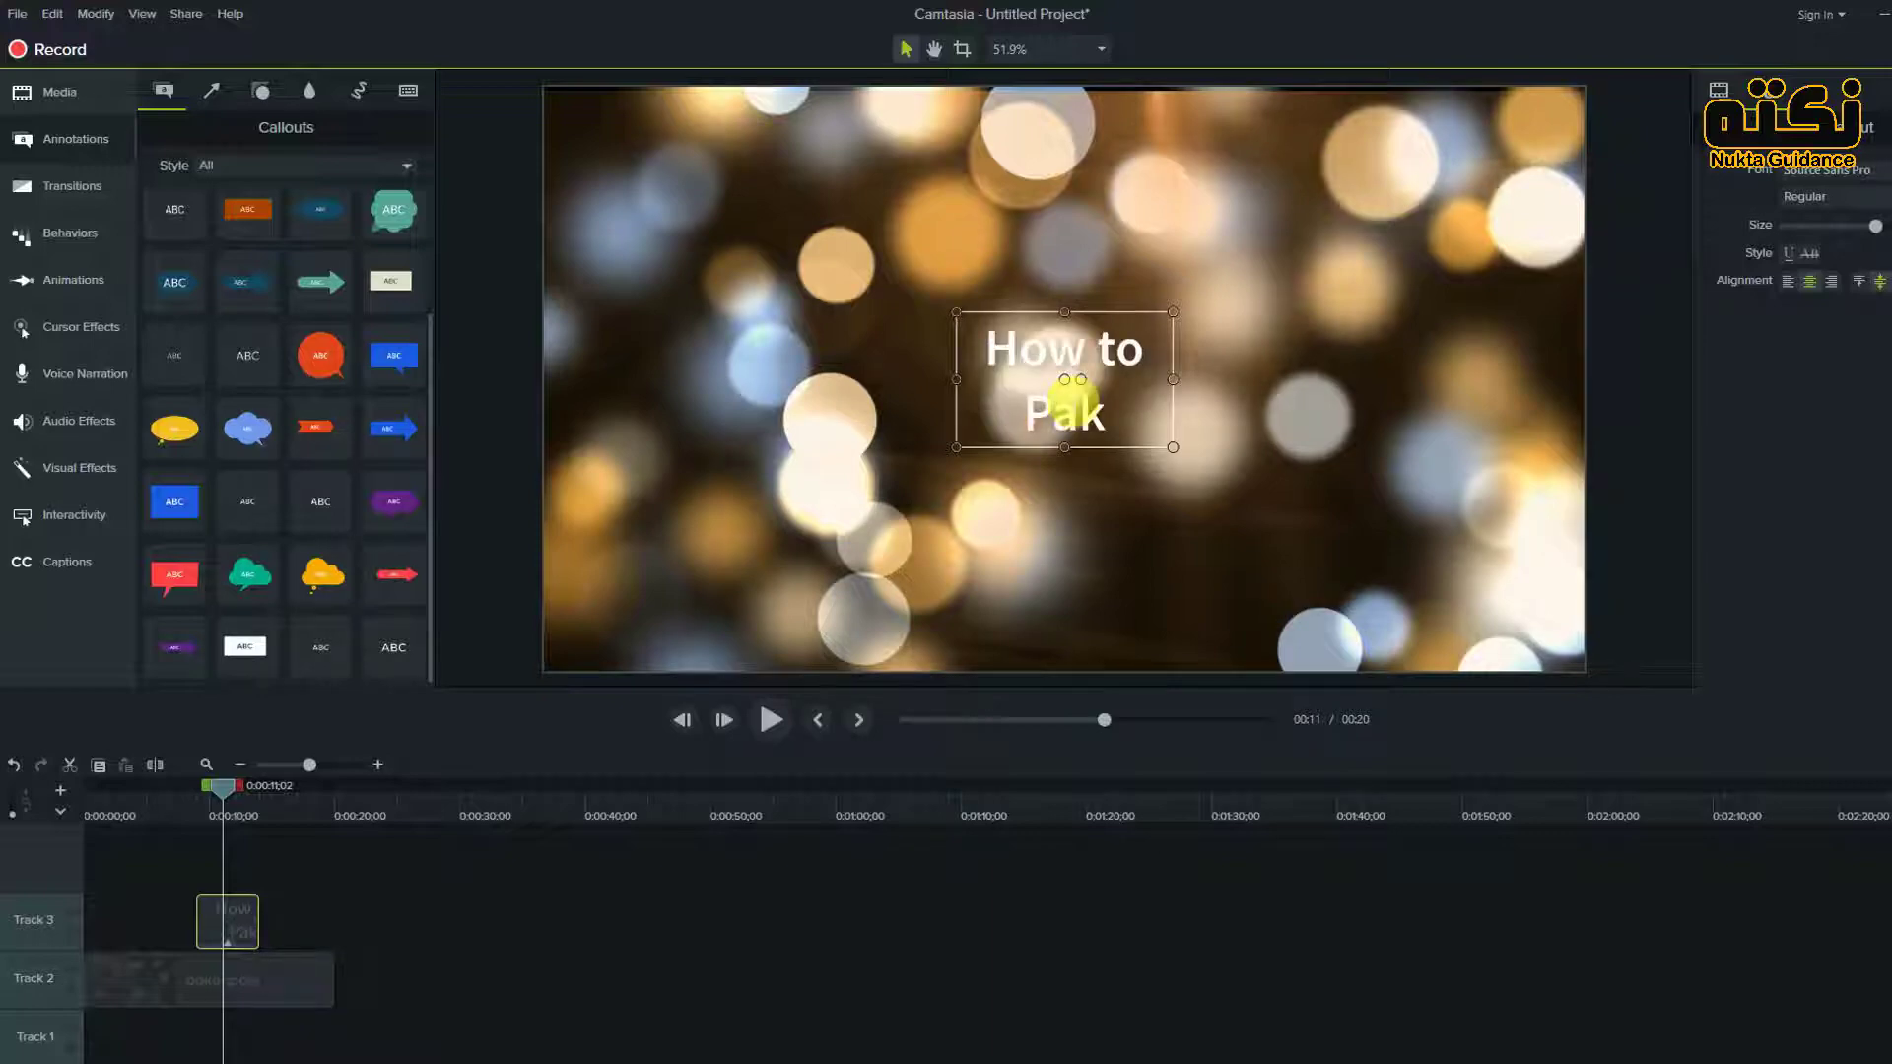
type("istan")
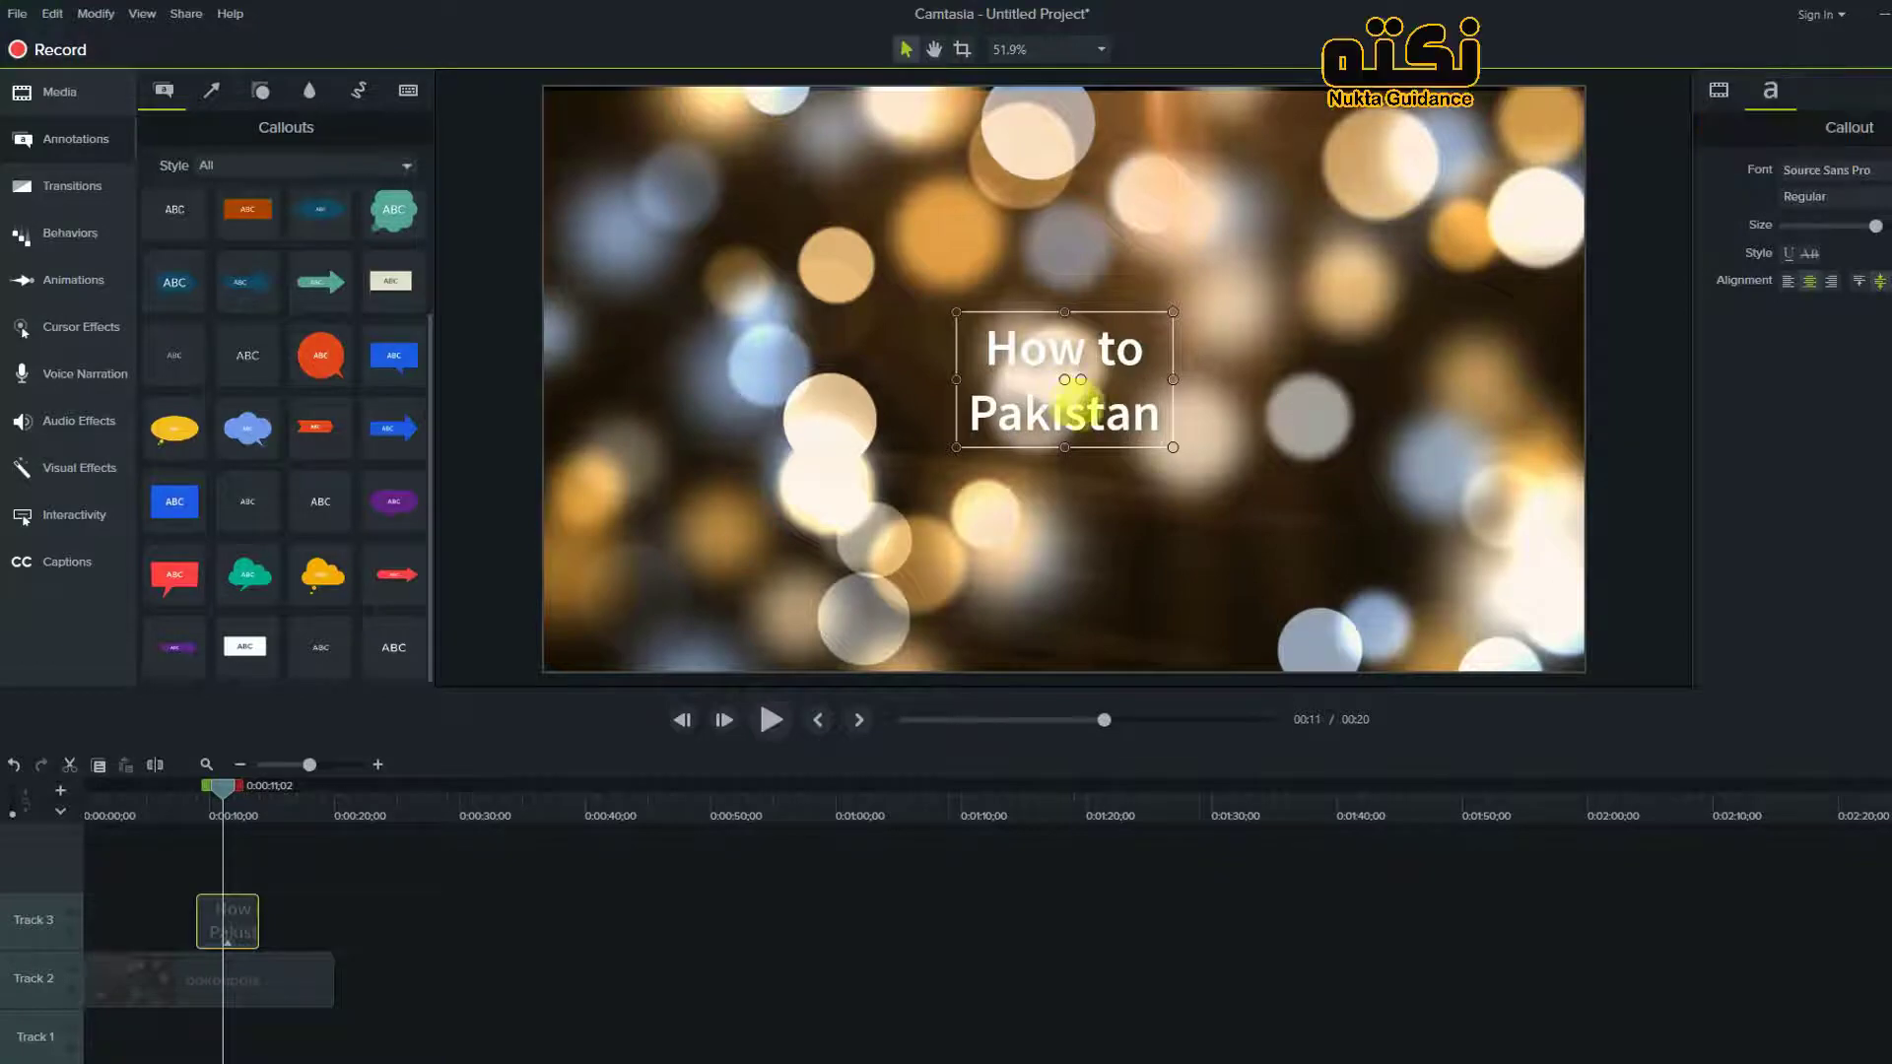
Step: Widen the callout so its text fits on one line, set the font size to 128, and centre it on the canvas
left_click_drag(1184, 384, 1427, 387)
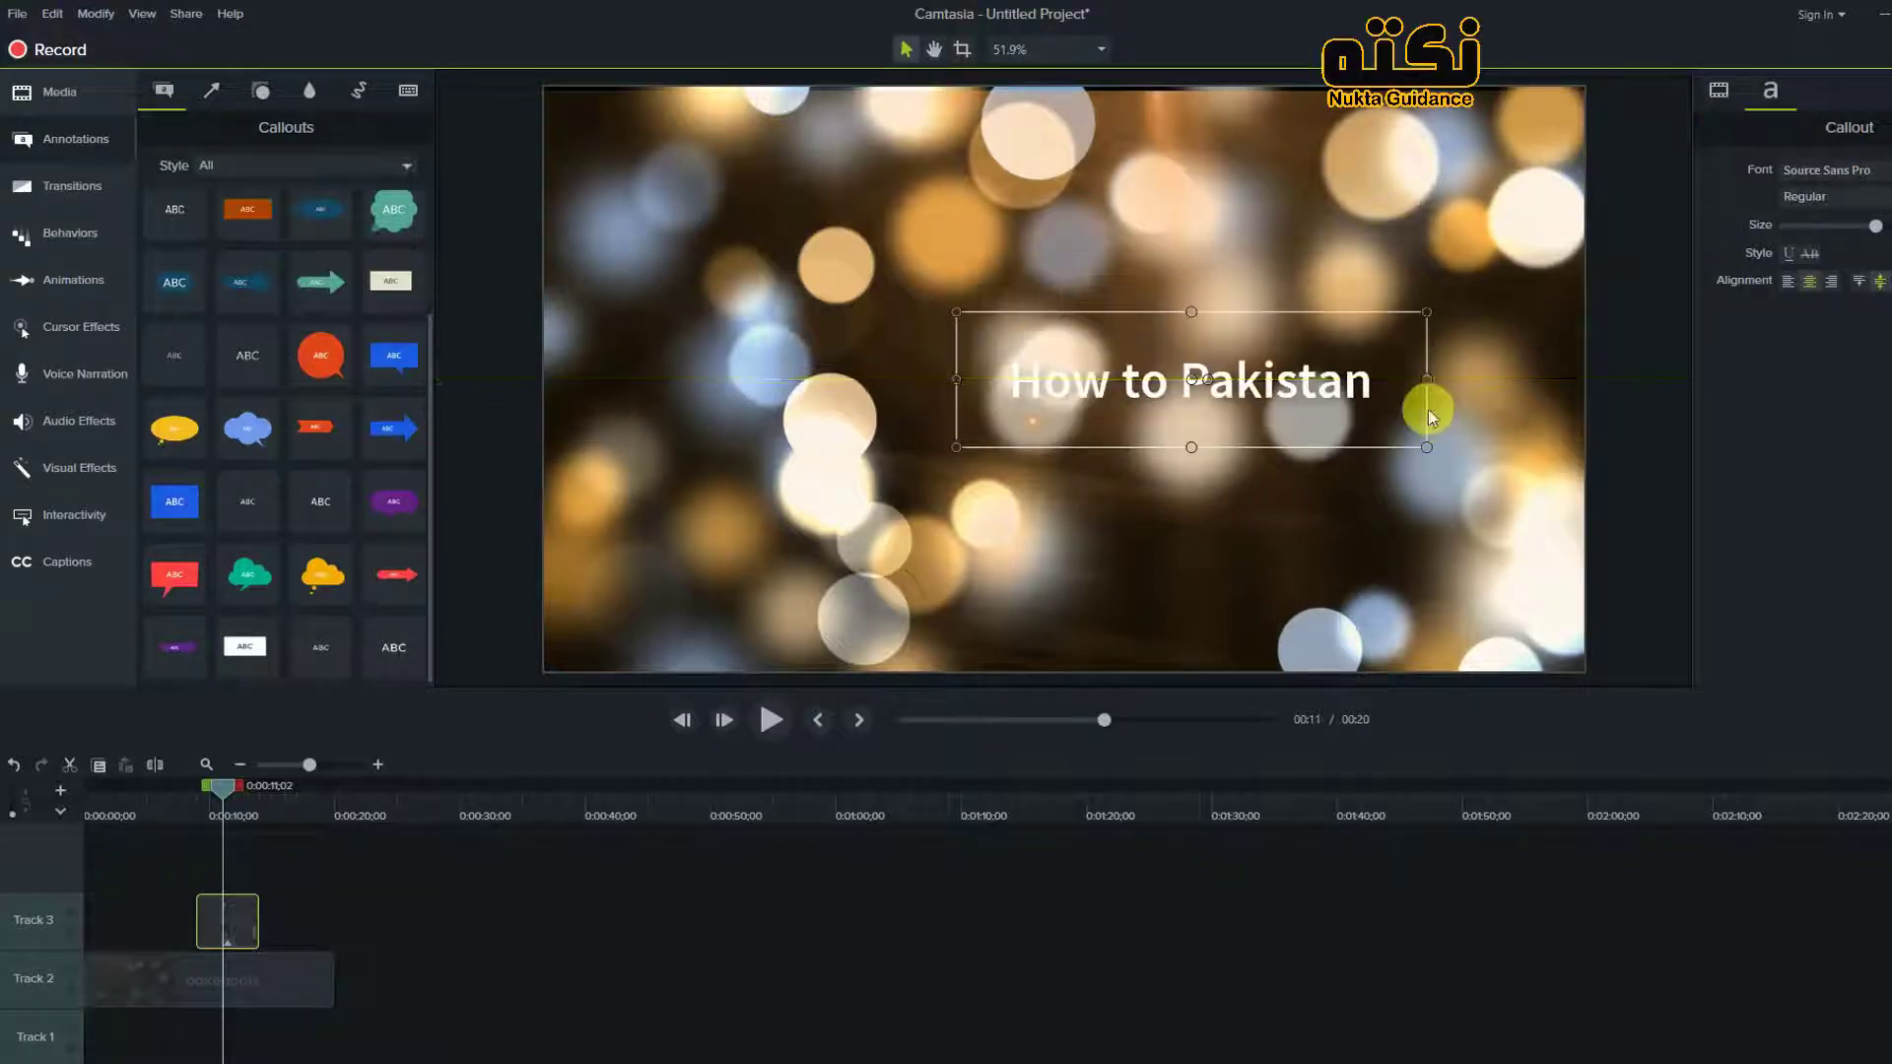
left_click(1877, 229)
left_click_drag(1862, 228, 1891, 233)
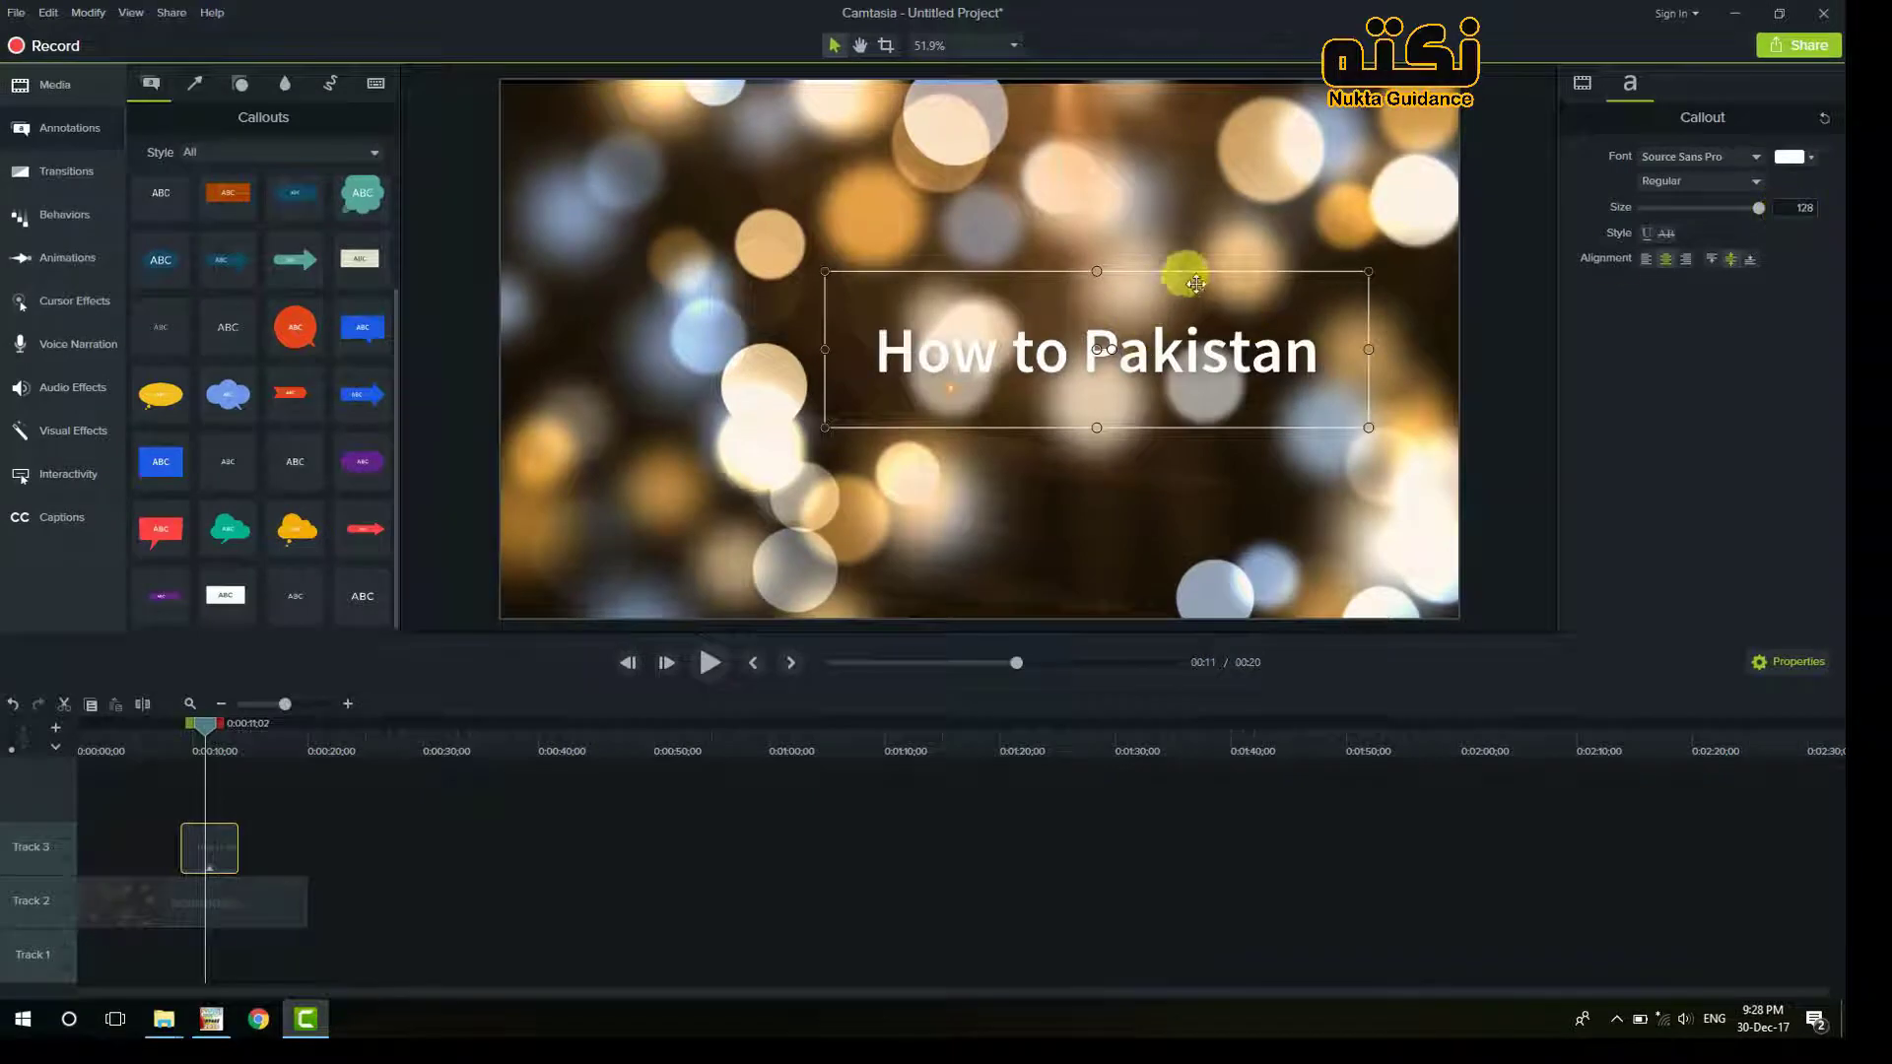
left_click_drag(1196, 284, 1058, 289)
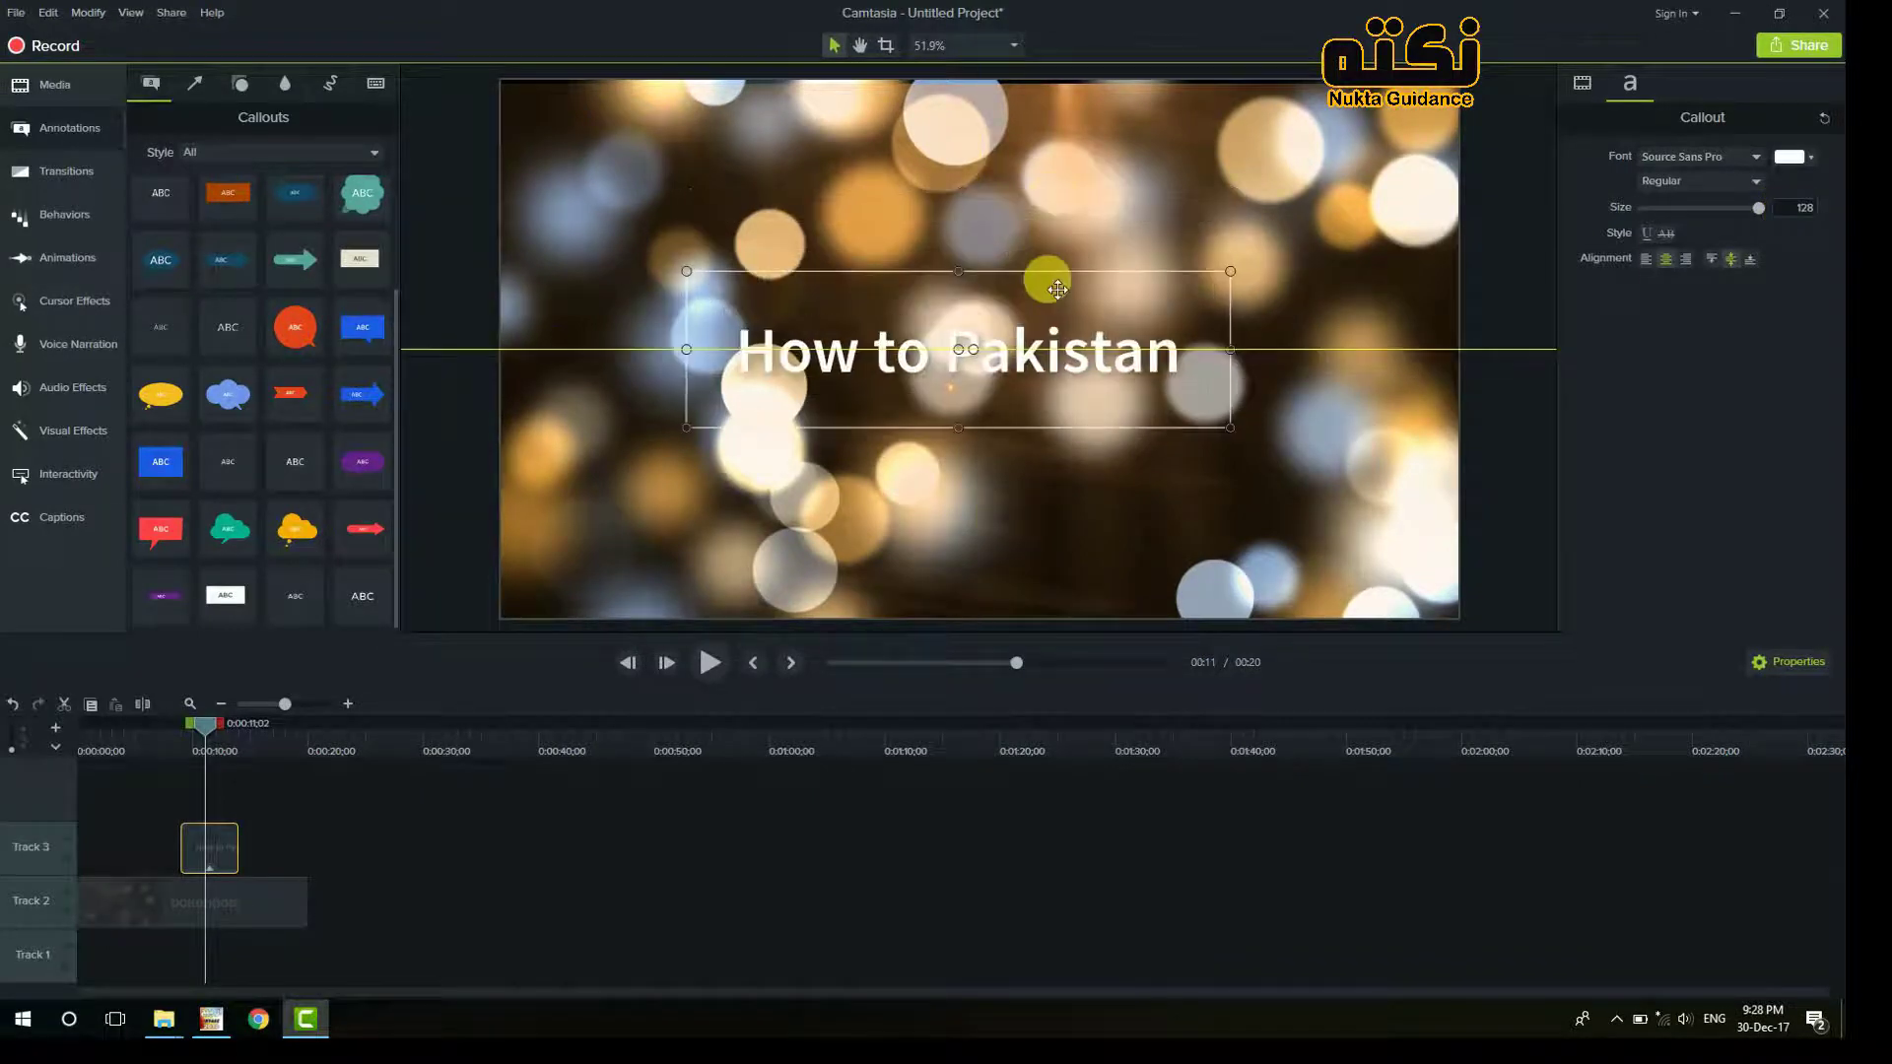
Step: Try green on the whole callout text, and settle on black as its colour
double_click(1071, 368)
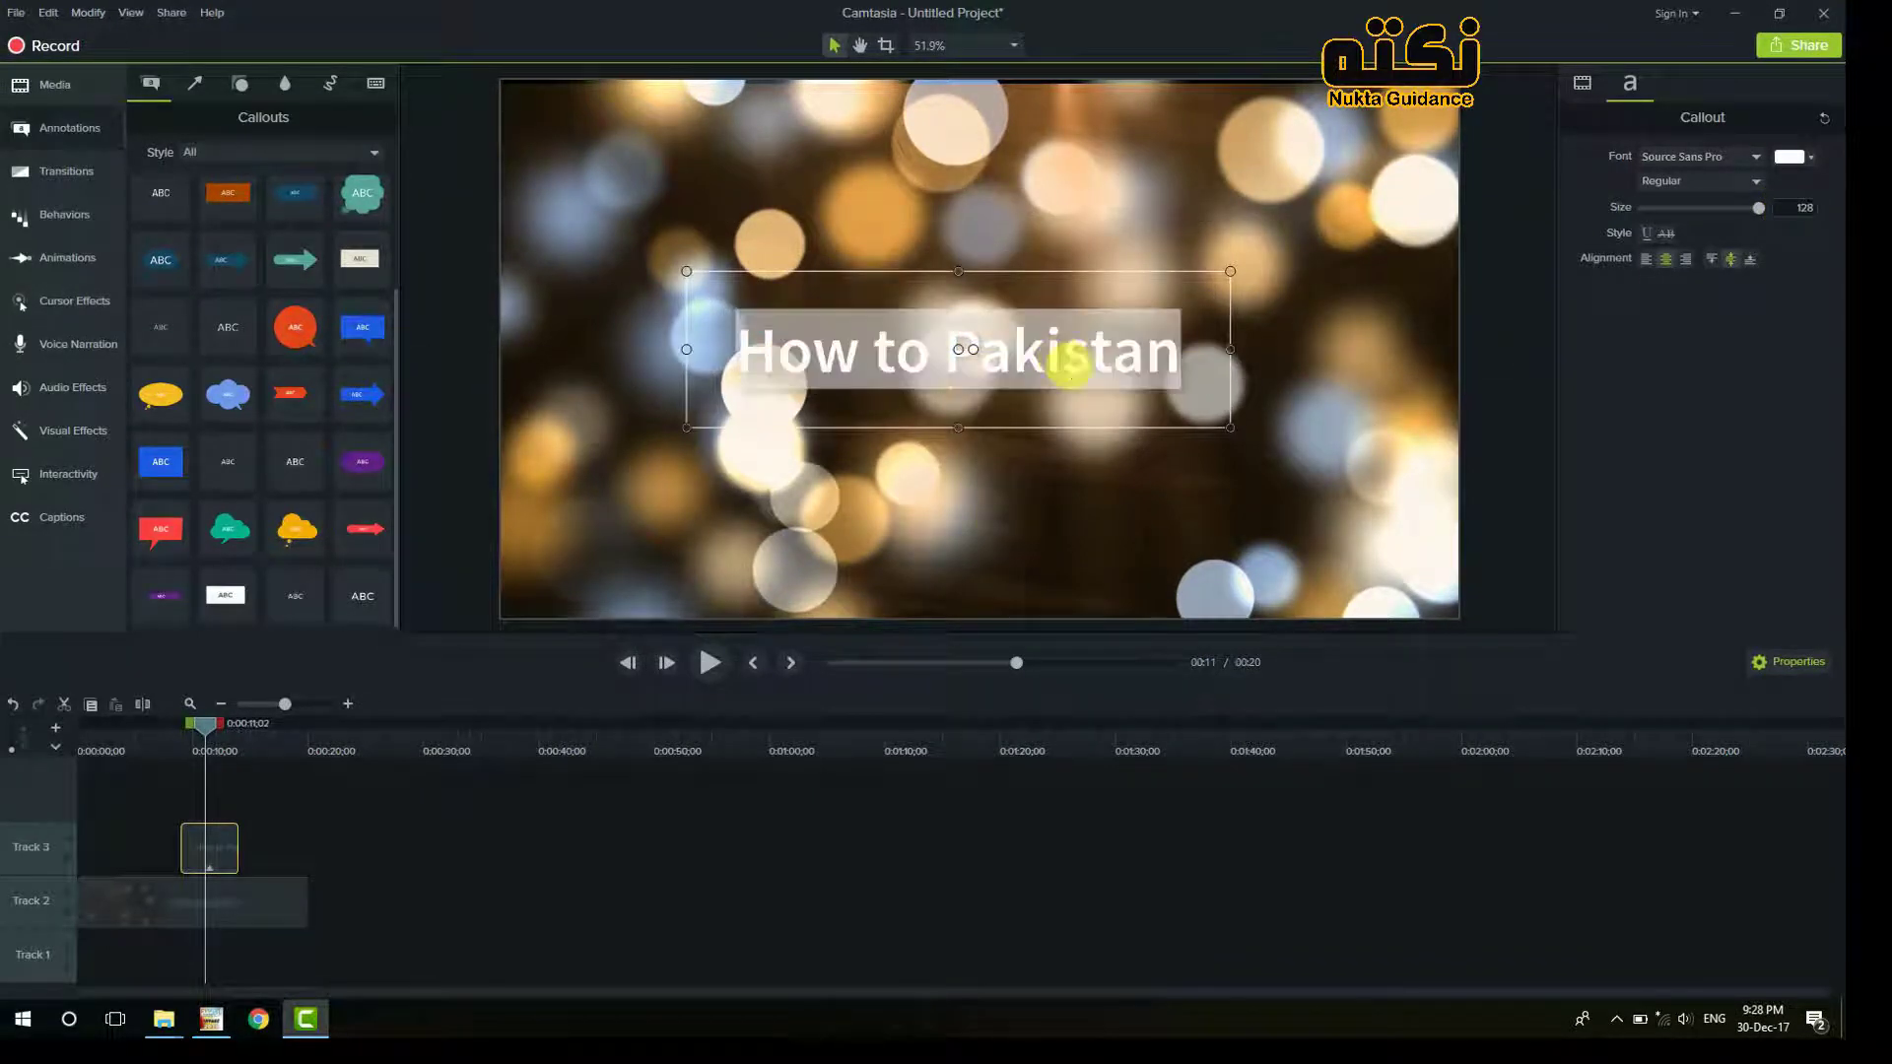
left_click(1792, 155)
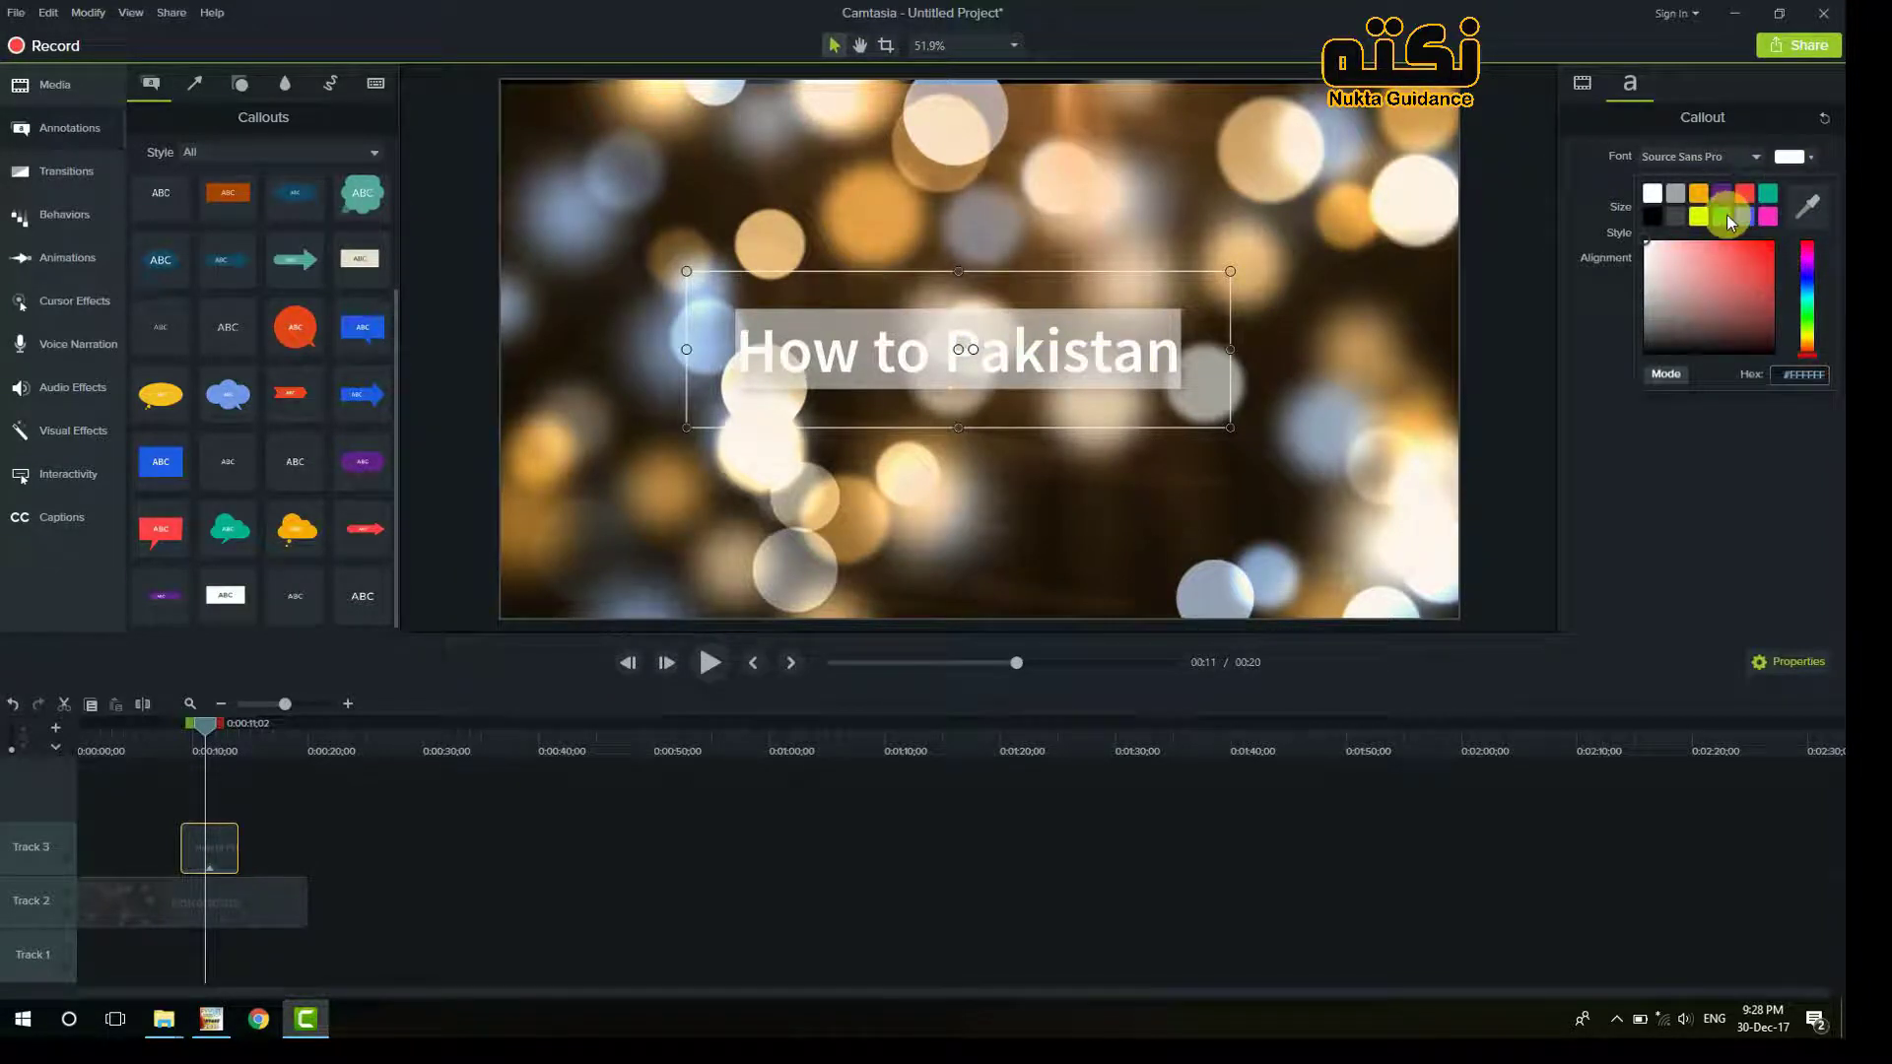
left_click(1728, 219)
left_click(1791, 155)
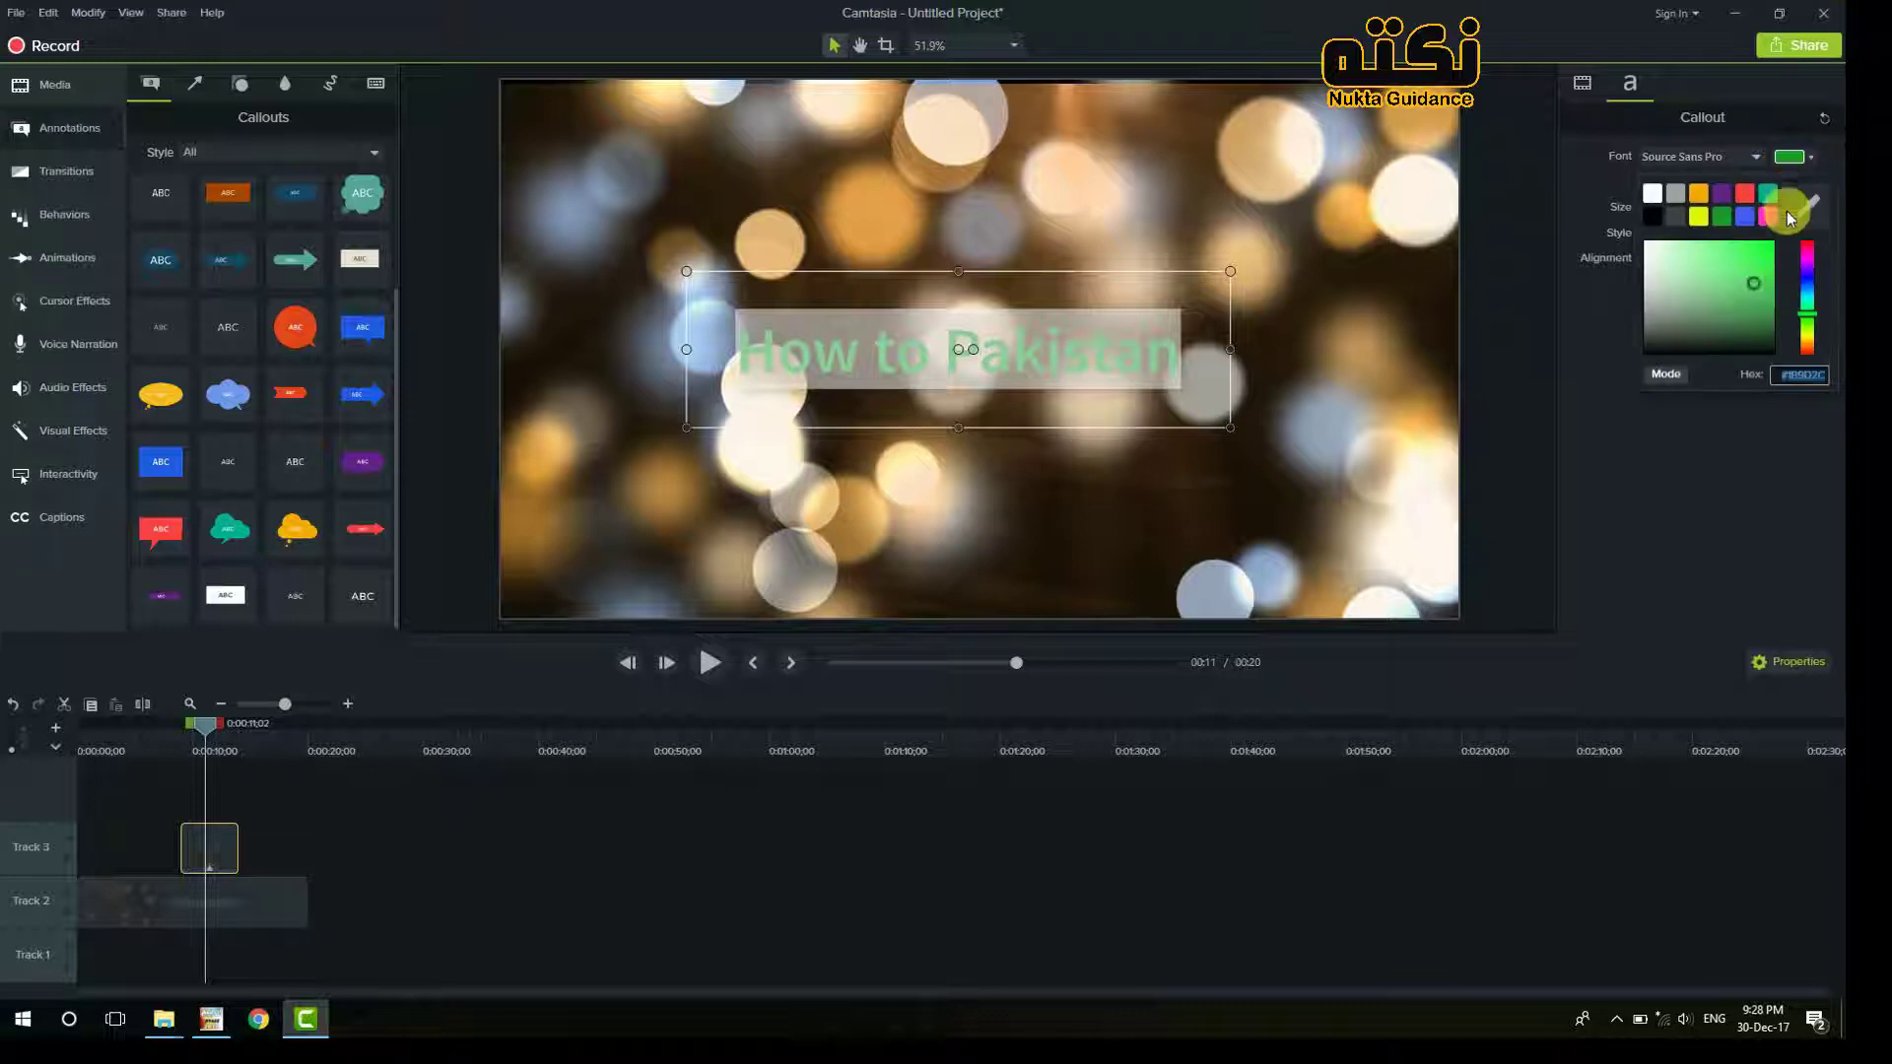
key("ctrl+z")
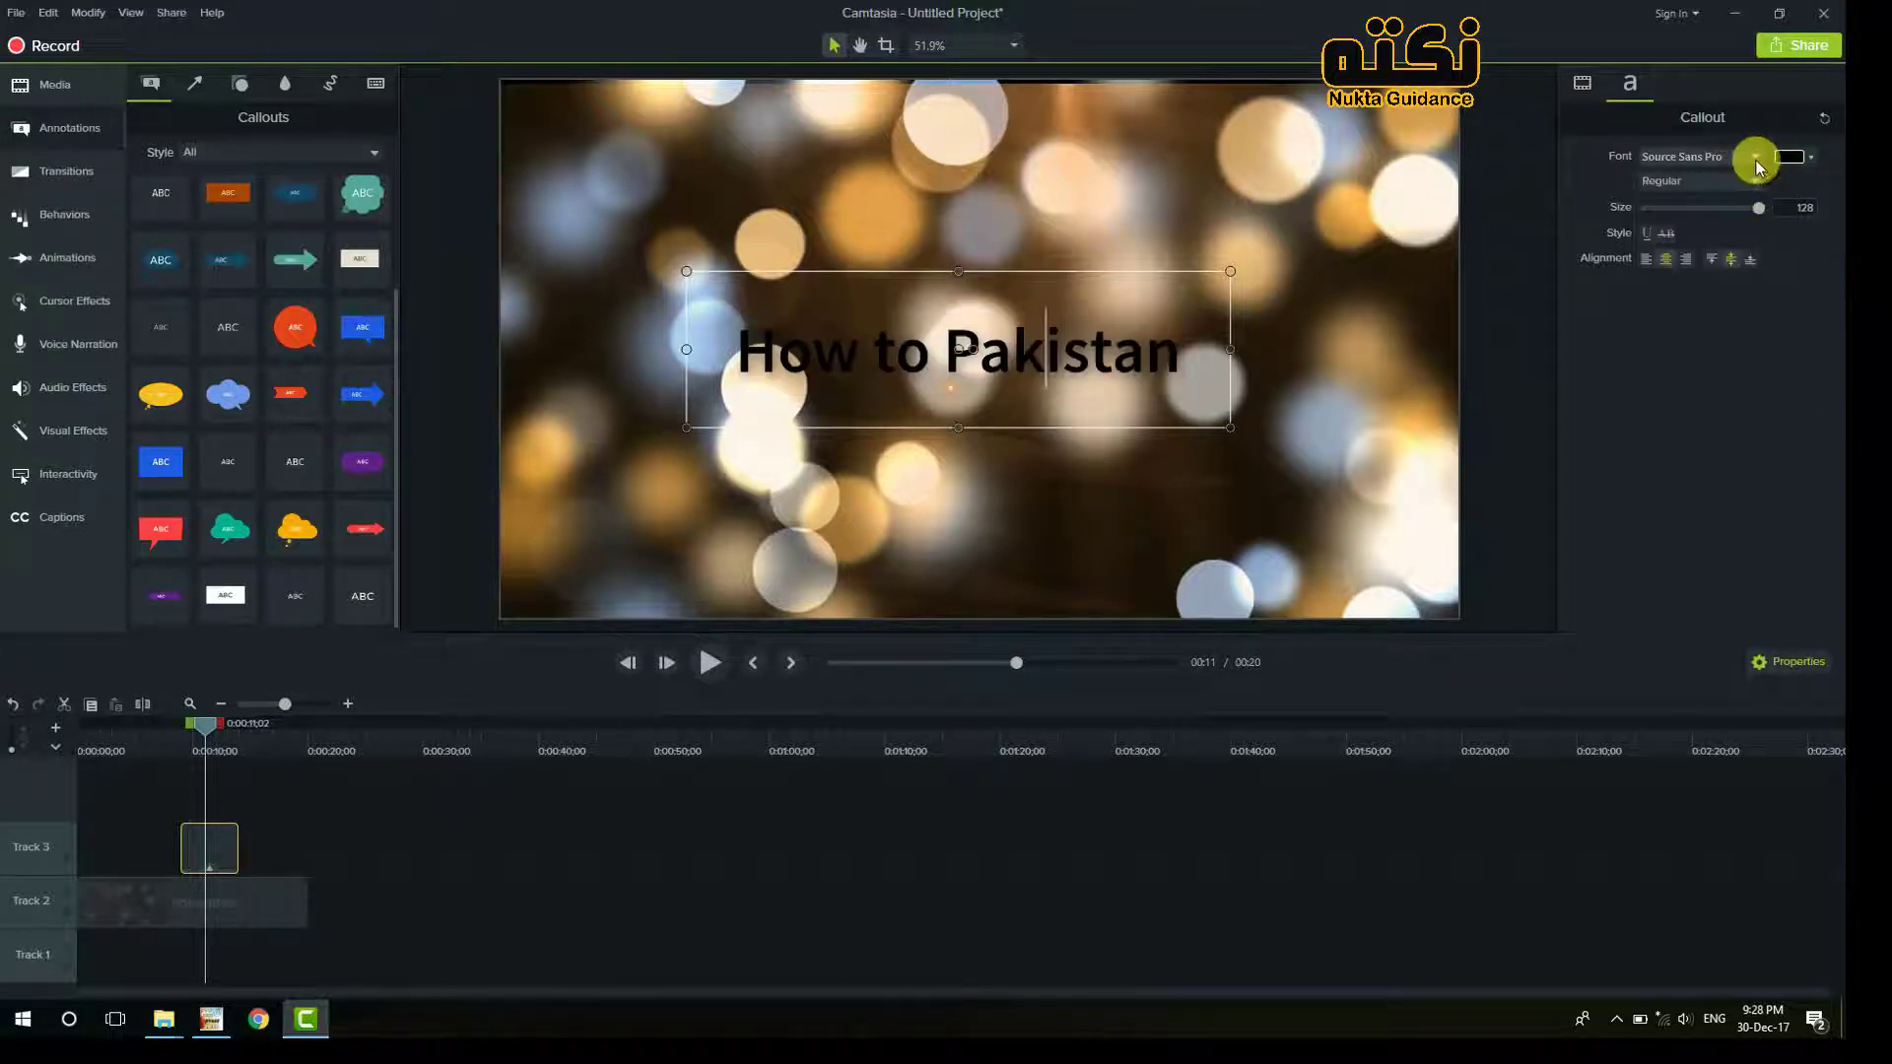
Step: Change the callout text's font to Arial Black and recentre the callout slightly above the middle of the canvas
left_click(1756, 161)
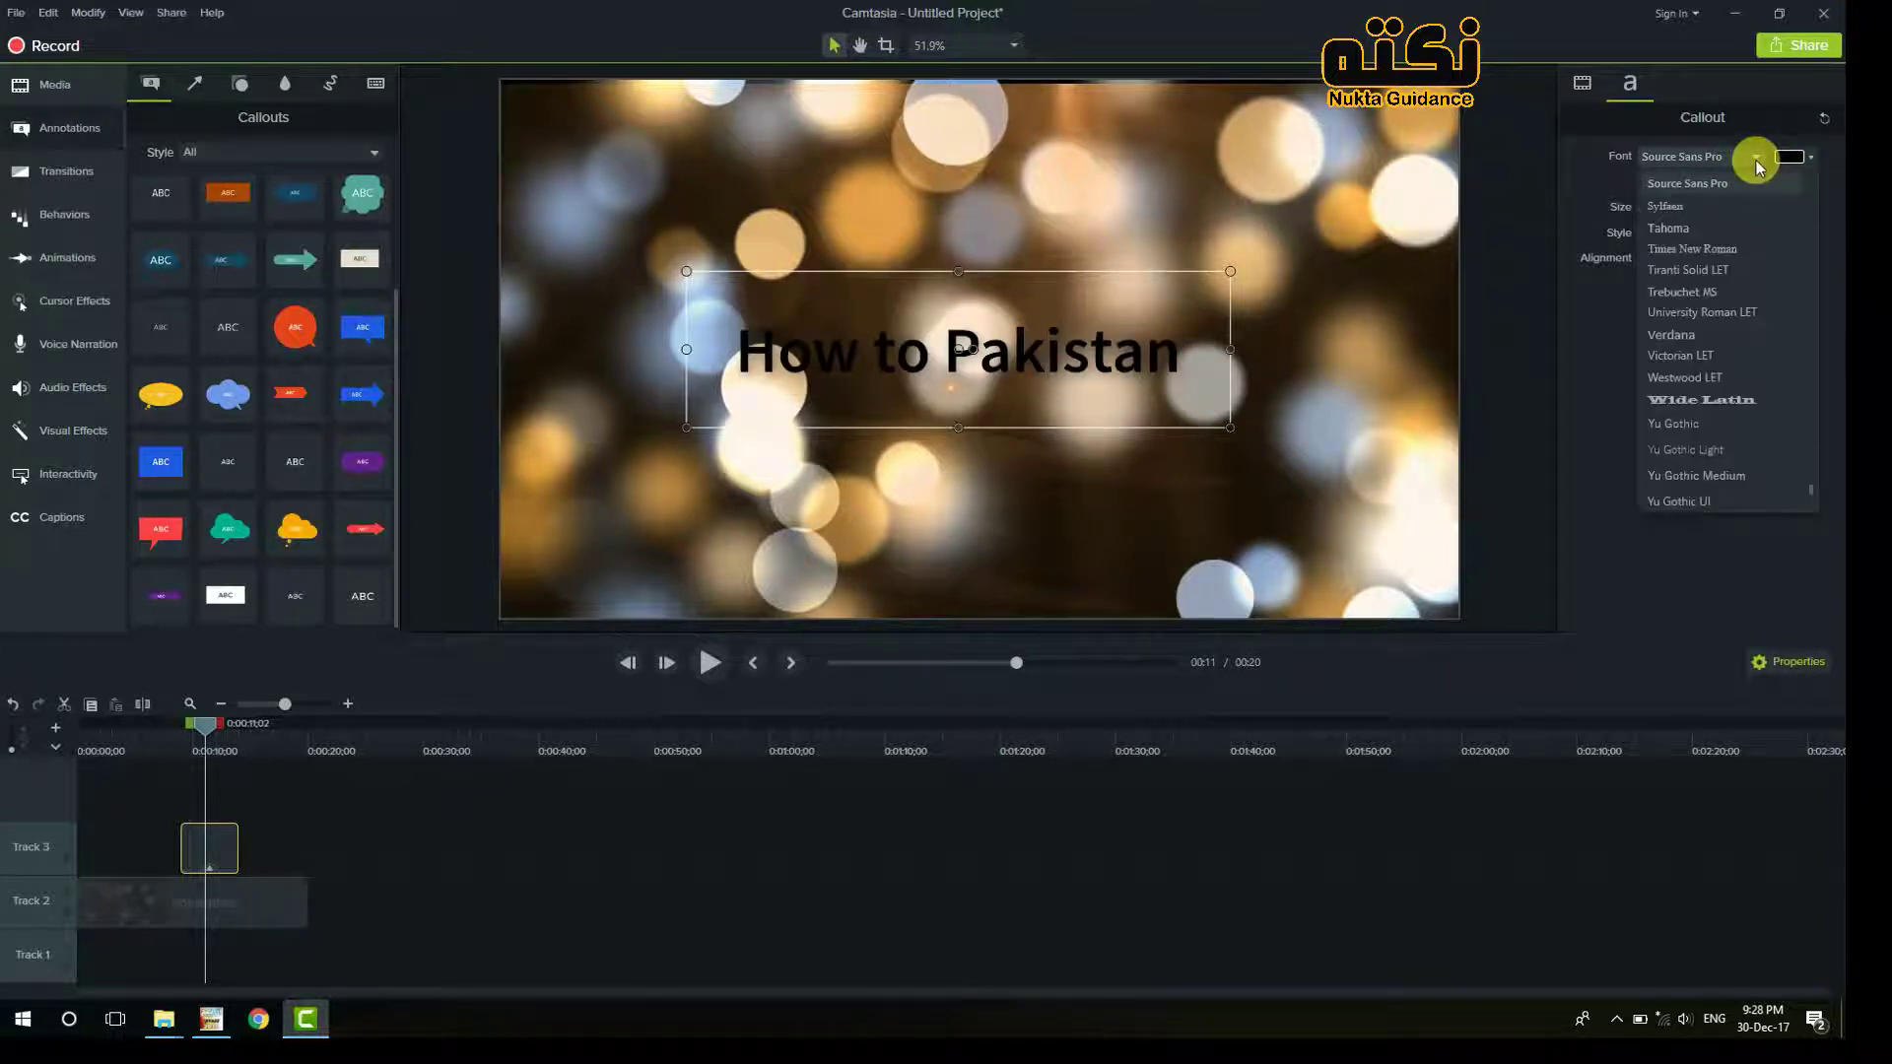
left_click(1103, 351)
double_click(1103, 352)
triple_click(1103, 352)
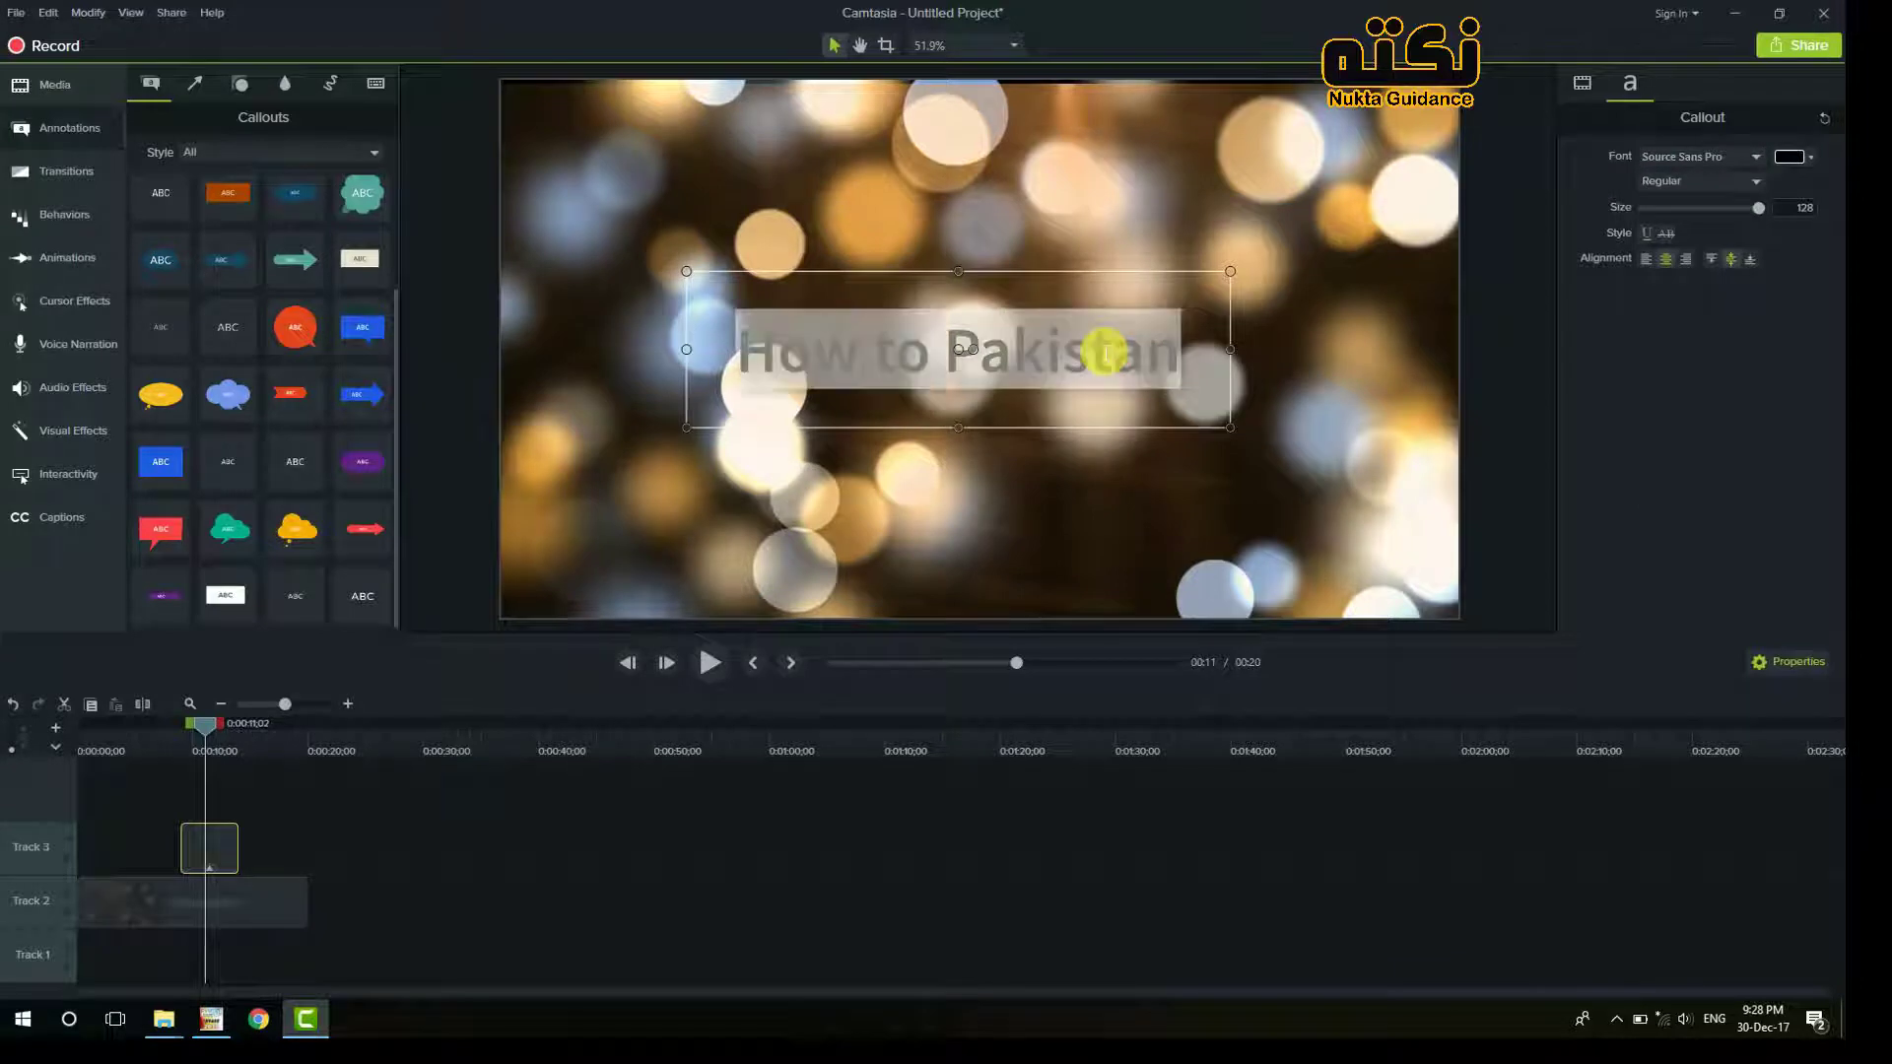
left_click(1725, 157)
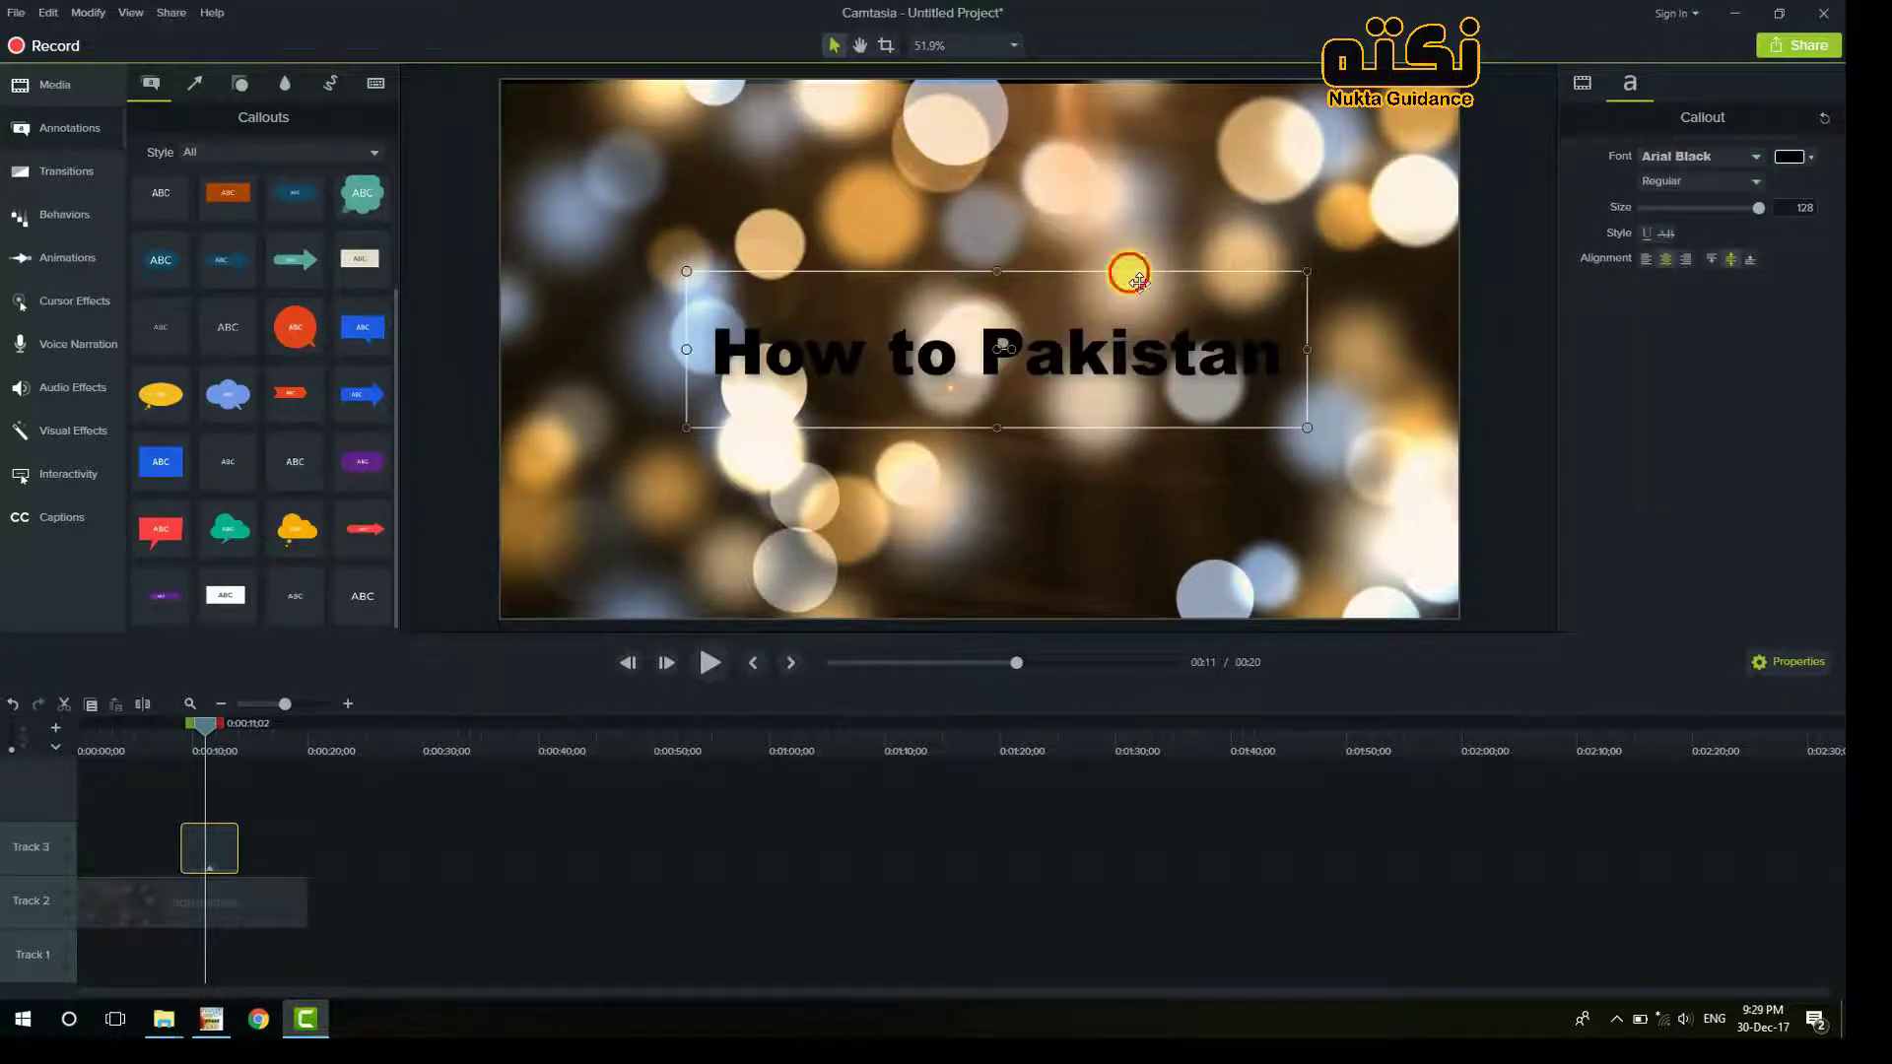
left_click_drag(1119, 266, 1116, 233)
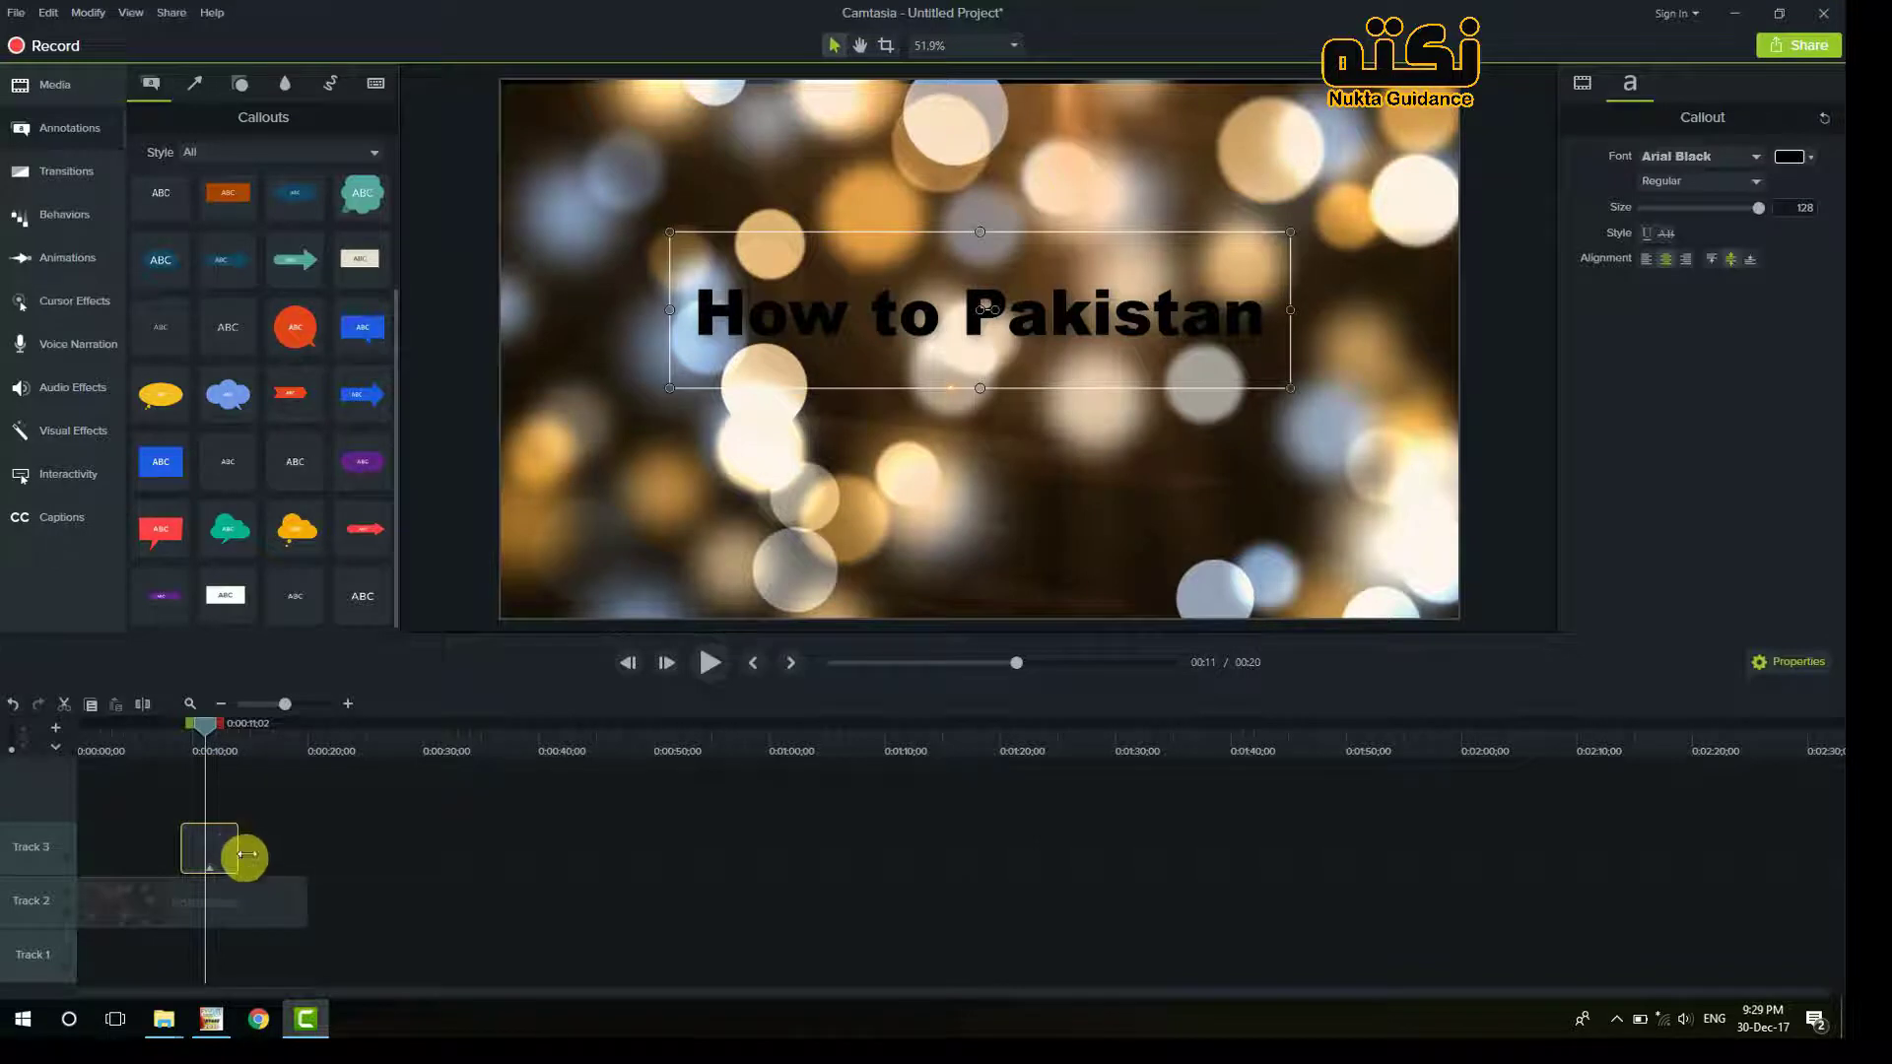
Step: Extend the text clip on Track 3 from about 3 seconds to the end of the bokehdots clip, and play the timeline from the start
left_click_drag(207, 852, 307, 865)
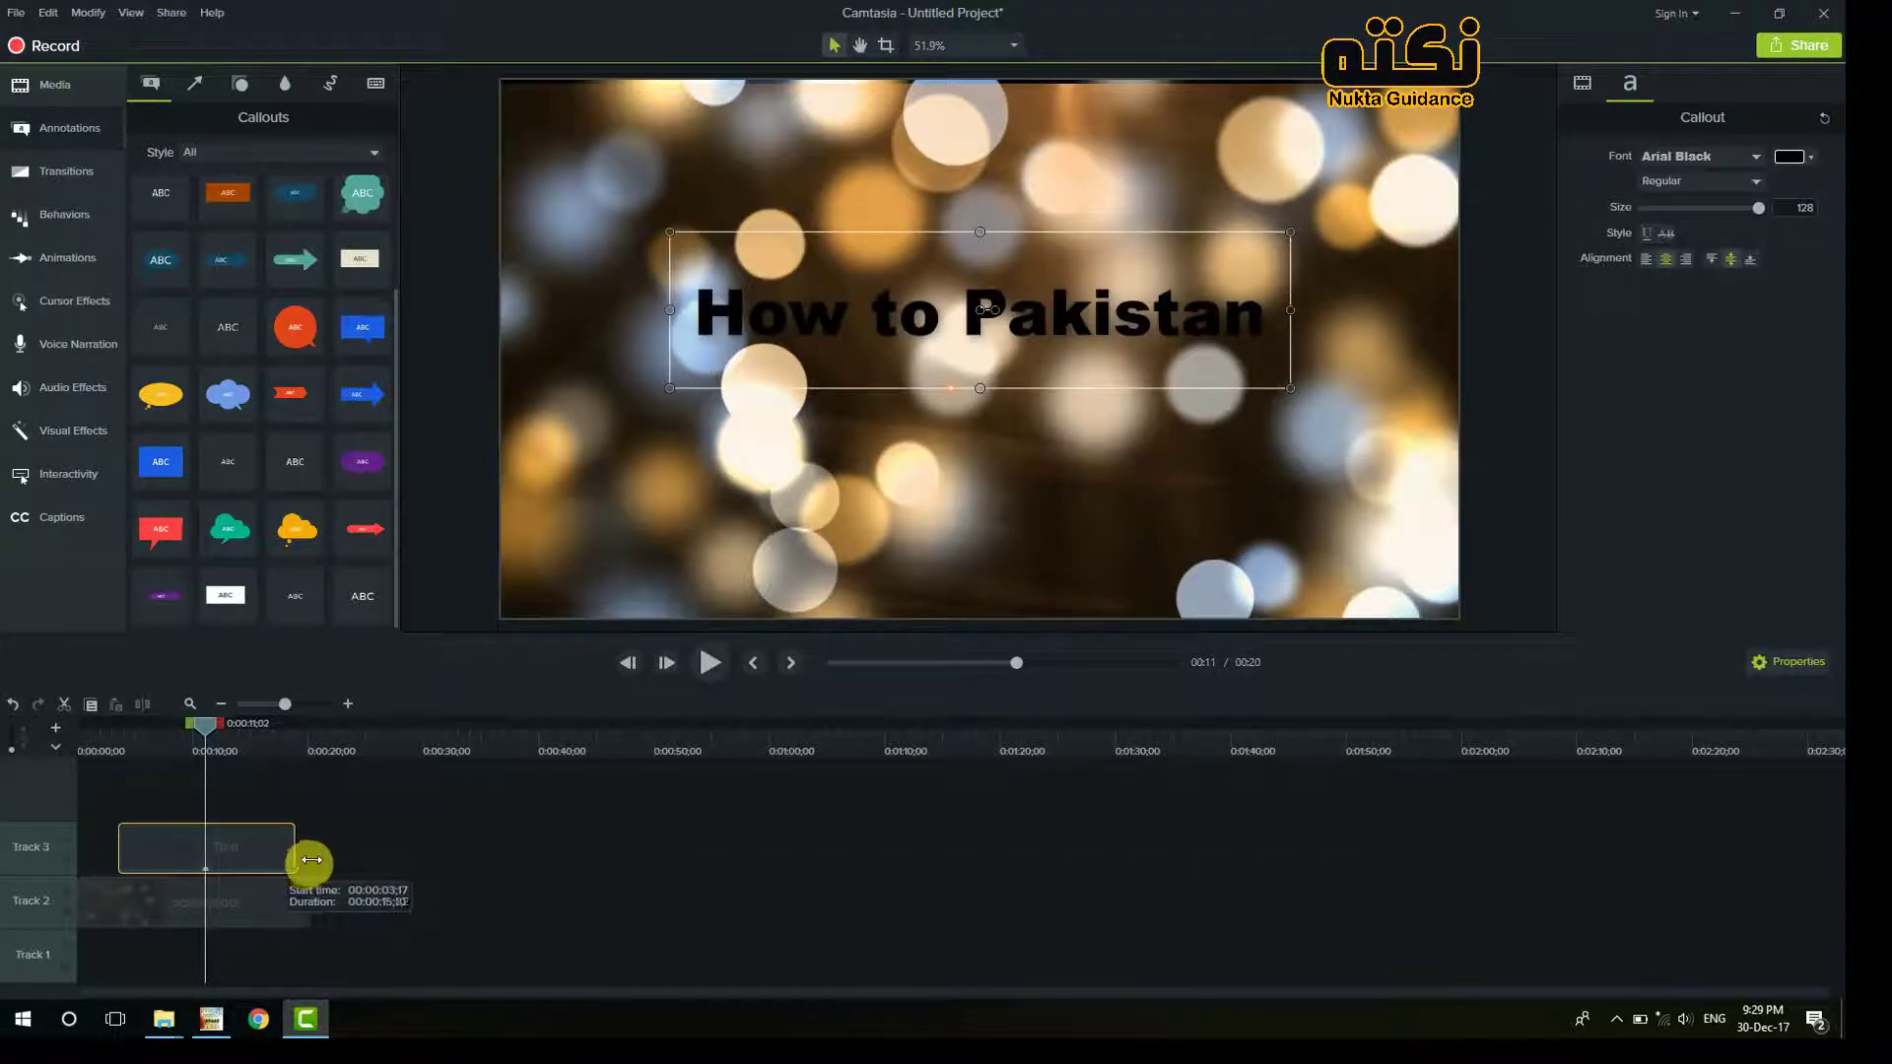
left_click_drag(207, 737, 43, 753)
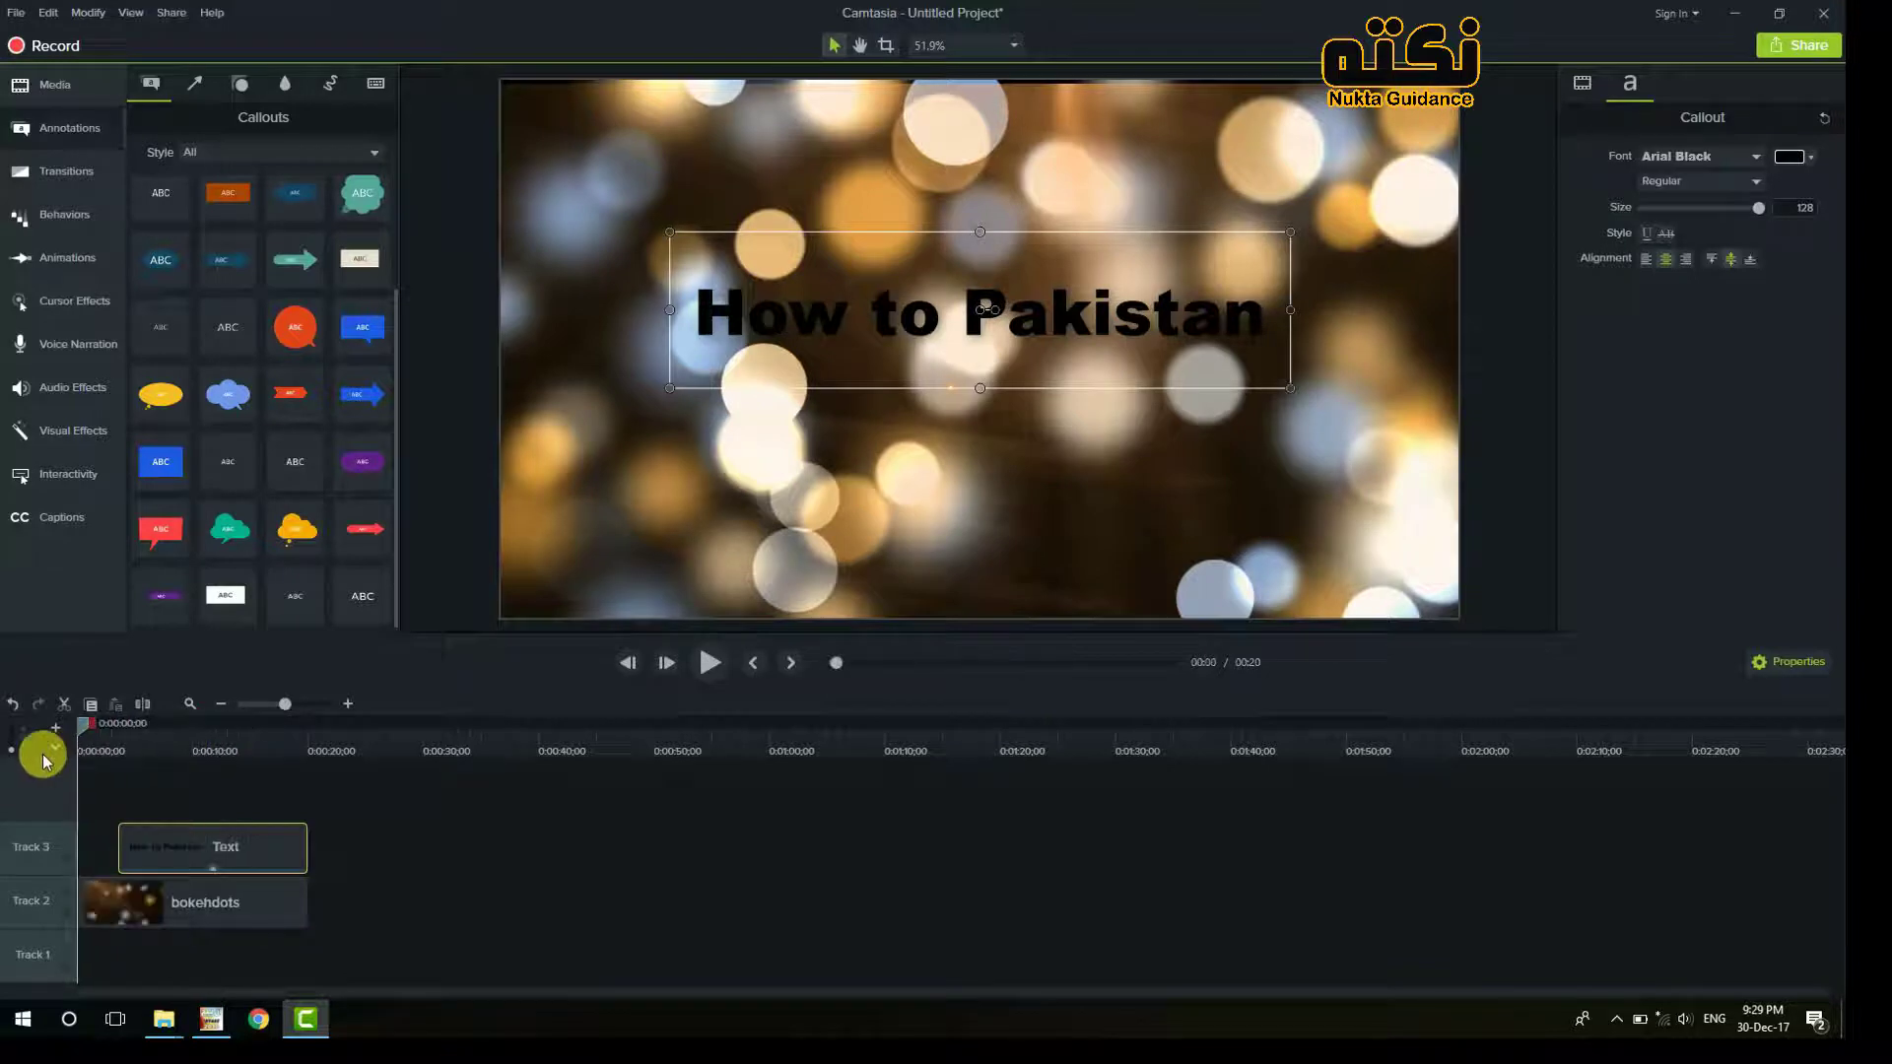
key("space")
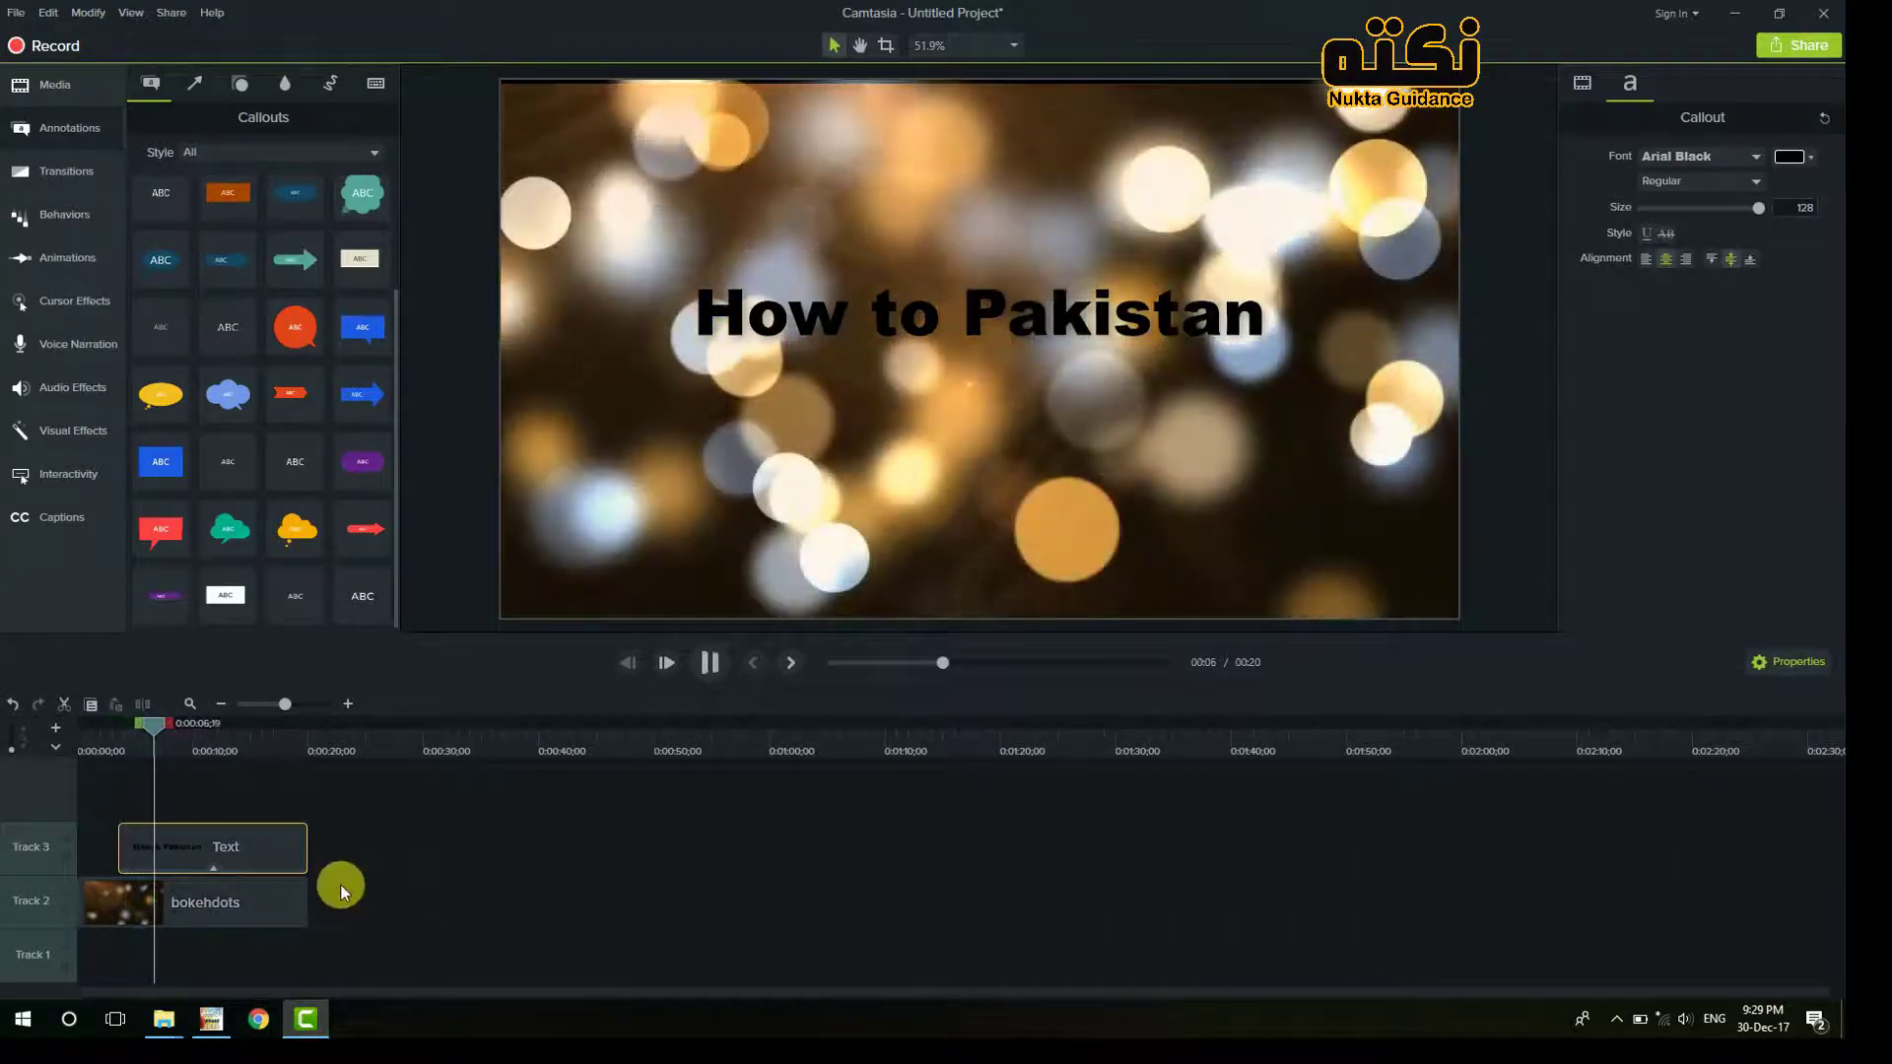
key("space")
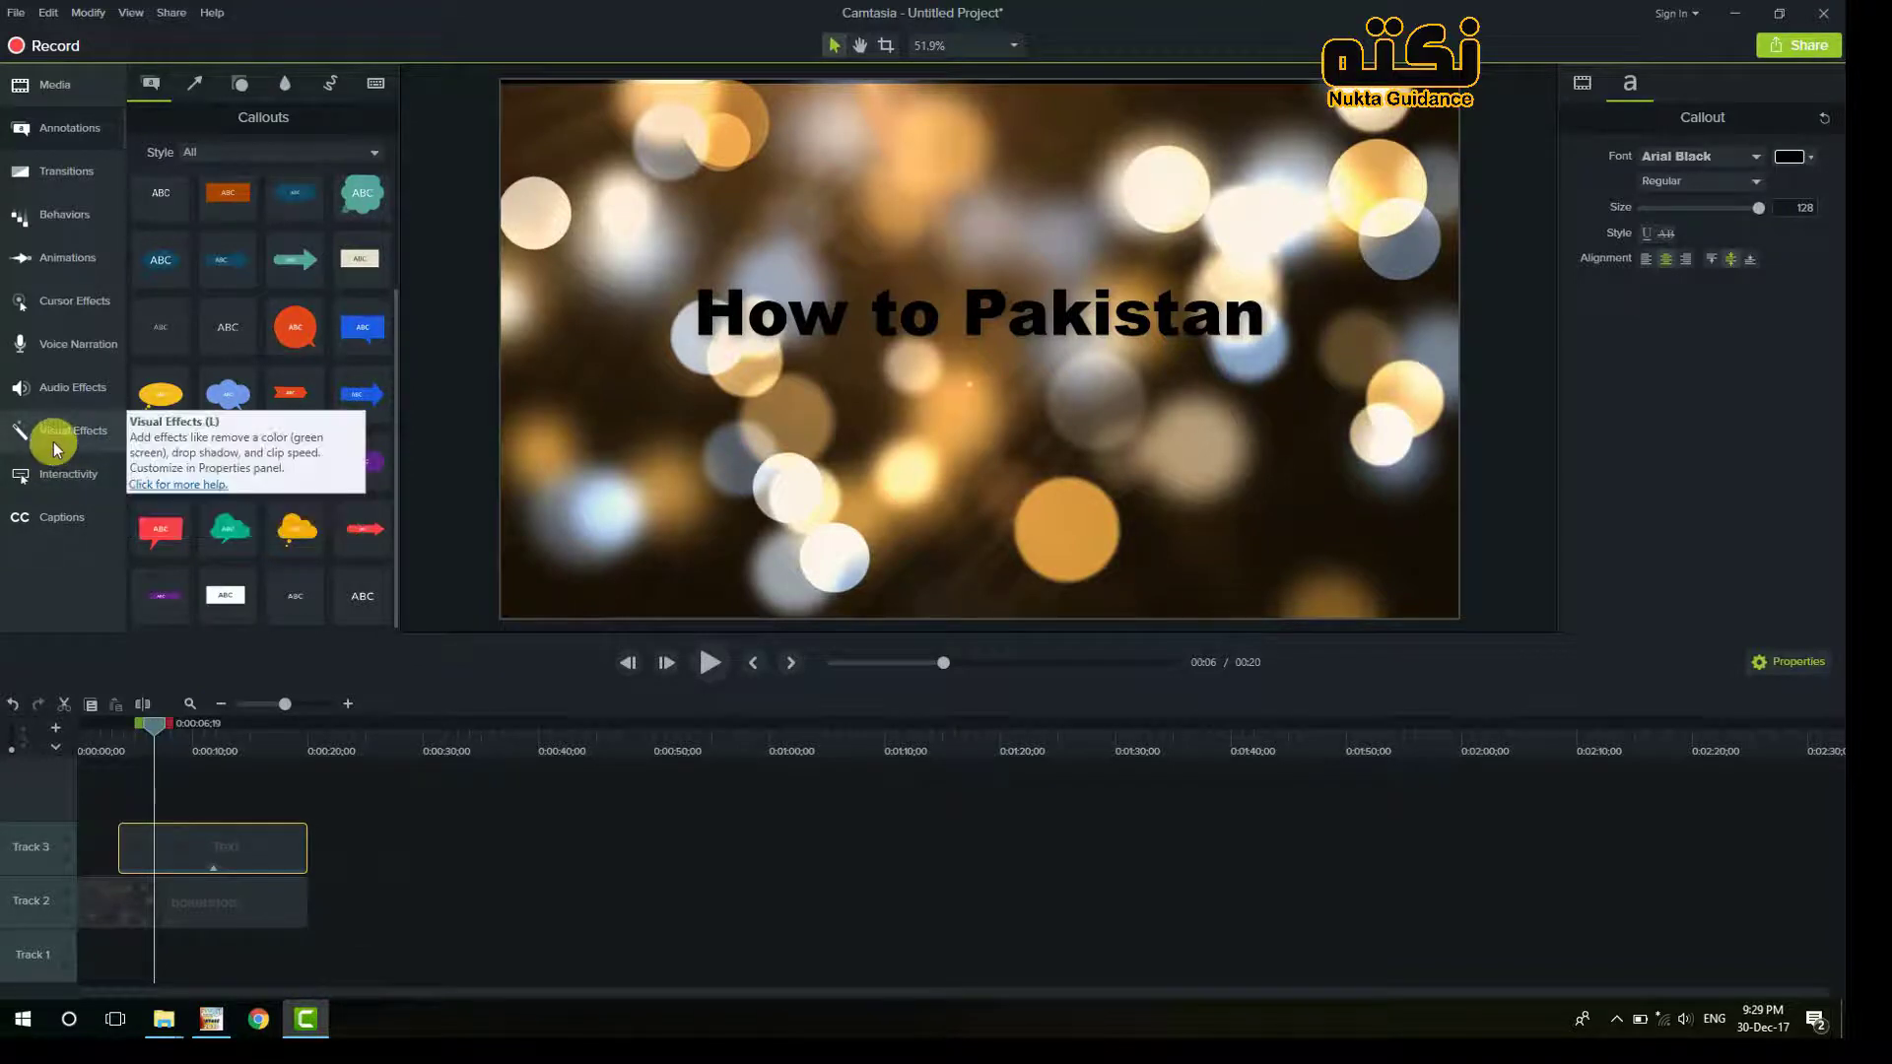
Step: Apply the Drifting behavior to the text clip on Track 3 and play the timeline from about 3 seconds
left_click(54, 444)
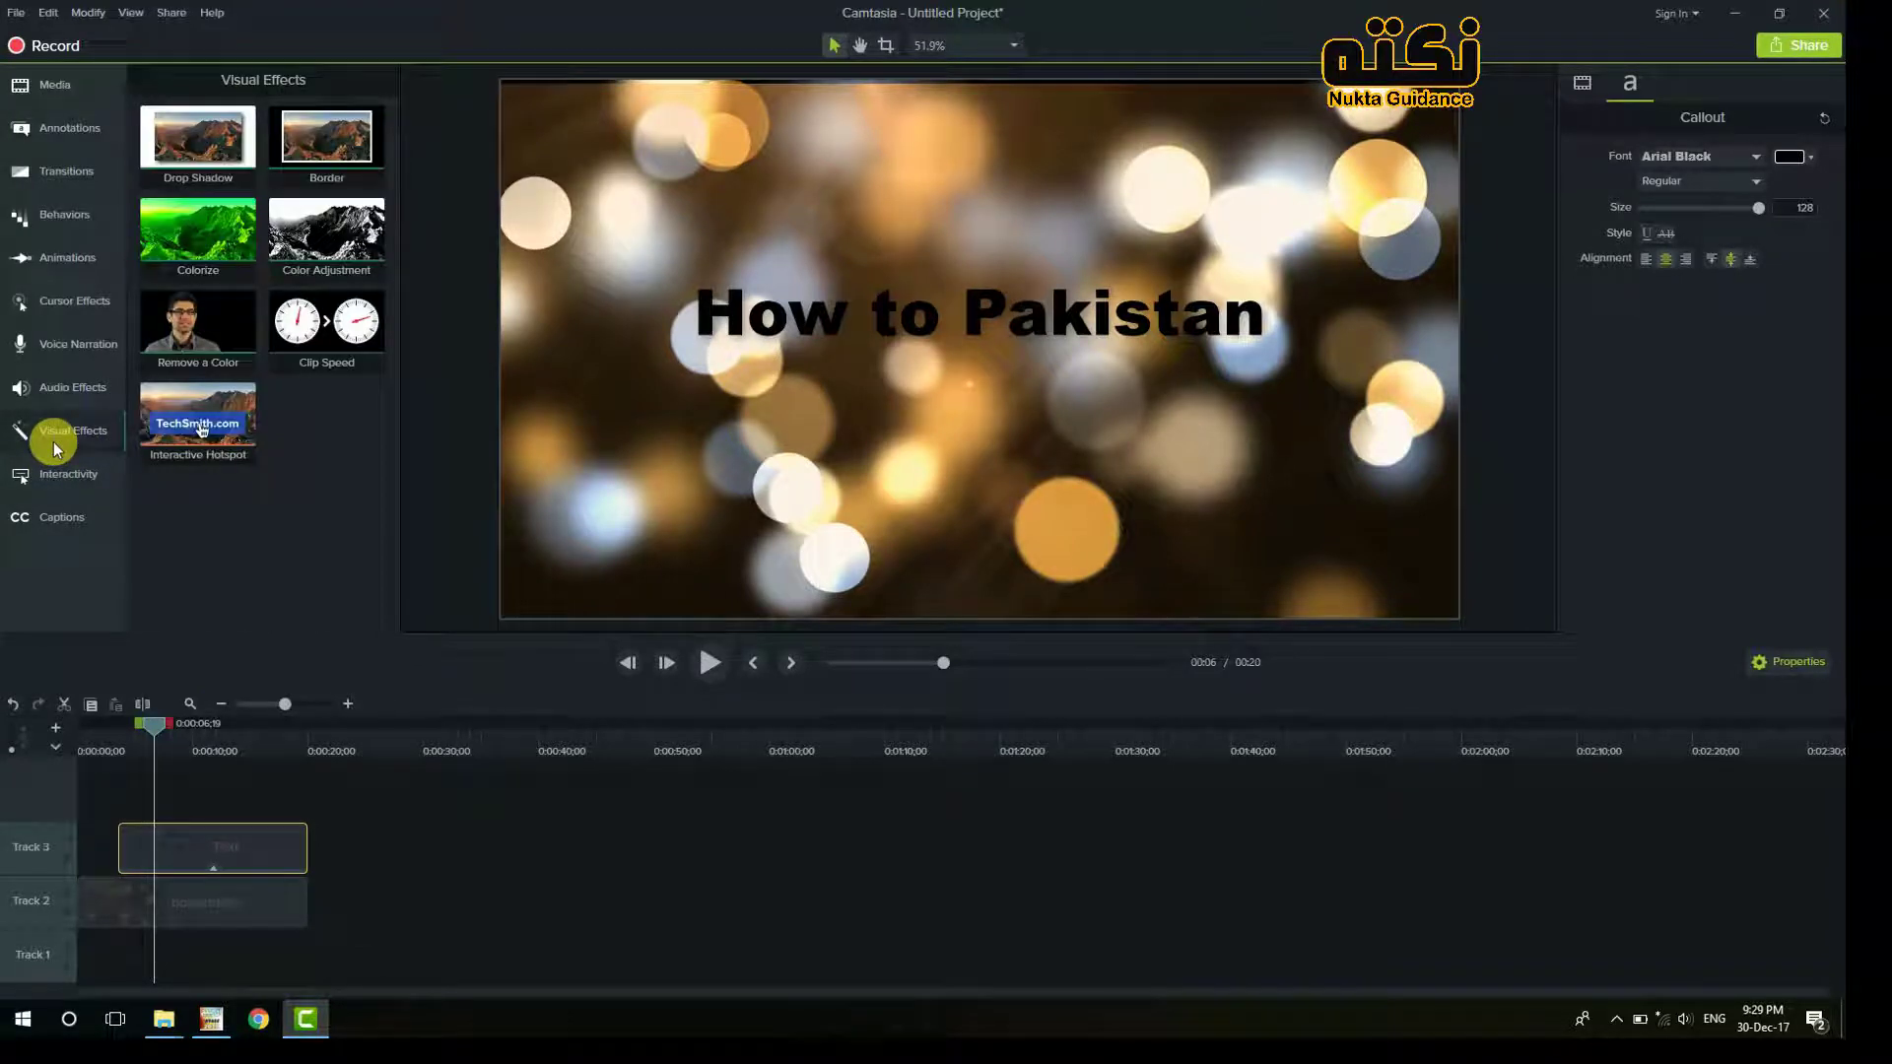
left_click(54, 231)
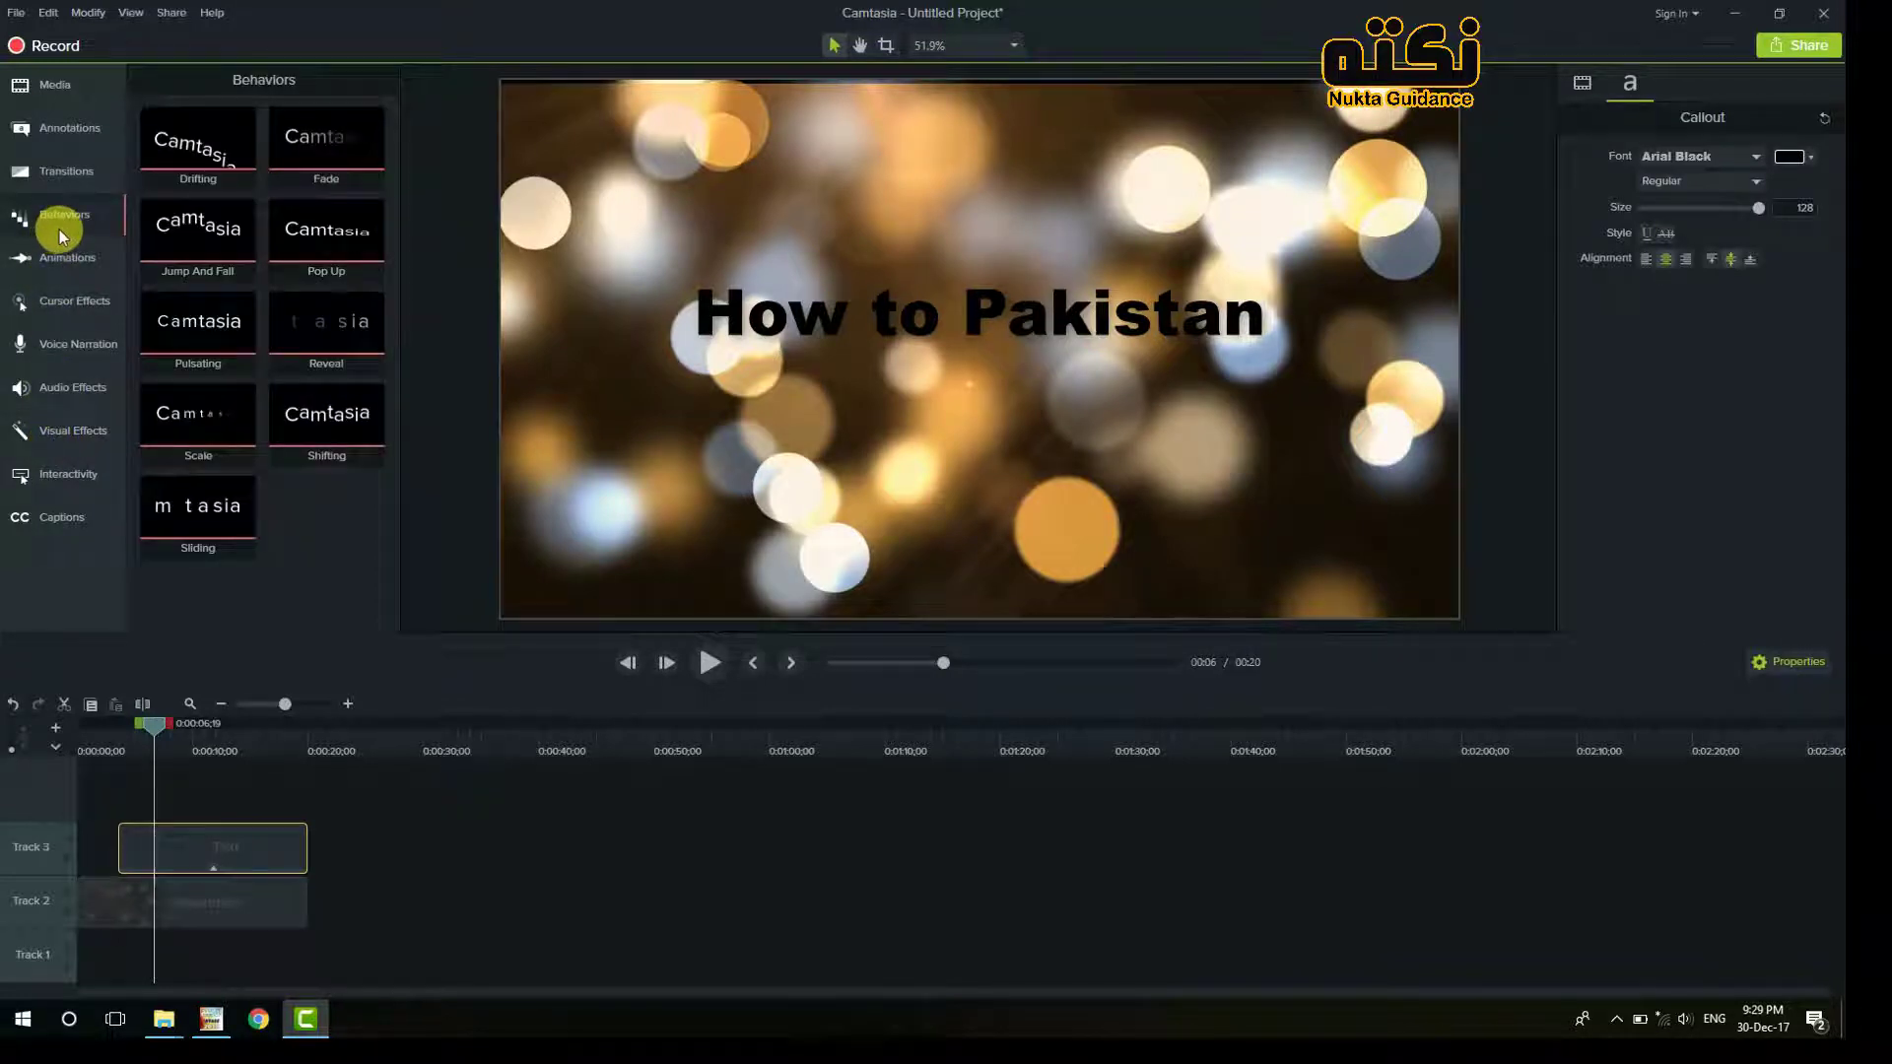
left_click_drag(210, 157, 233, 849)
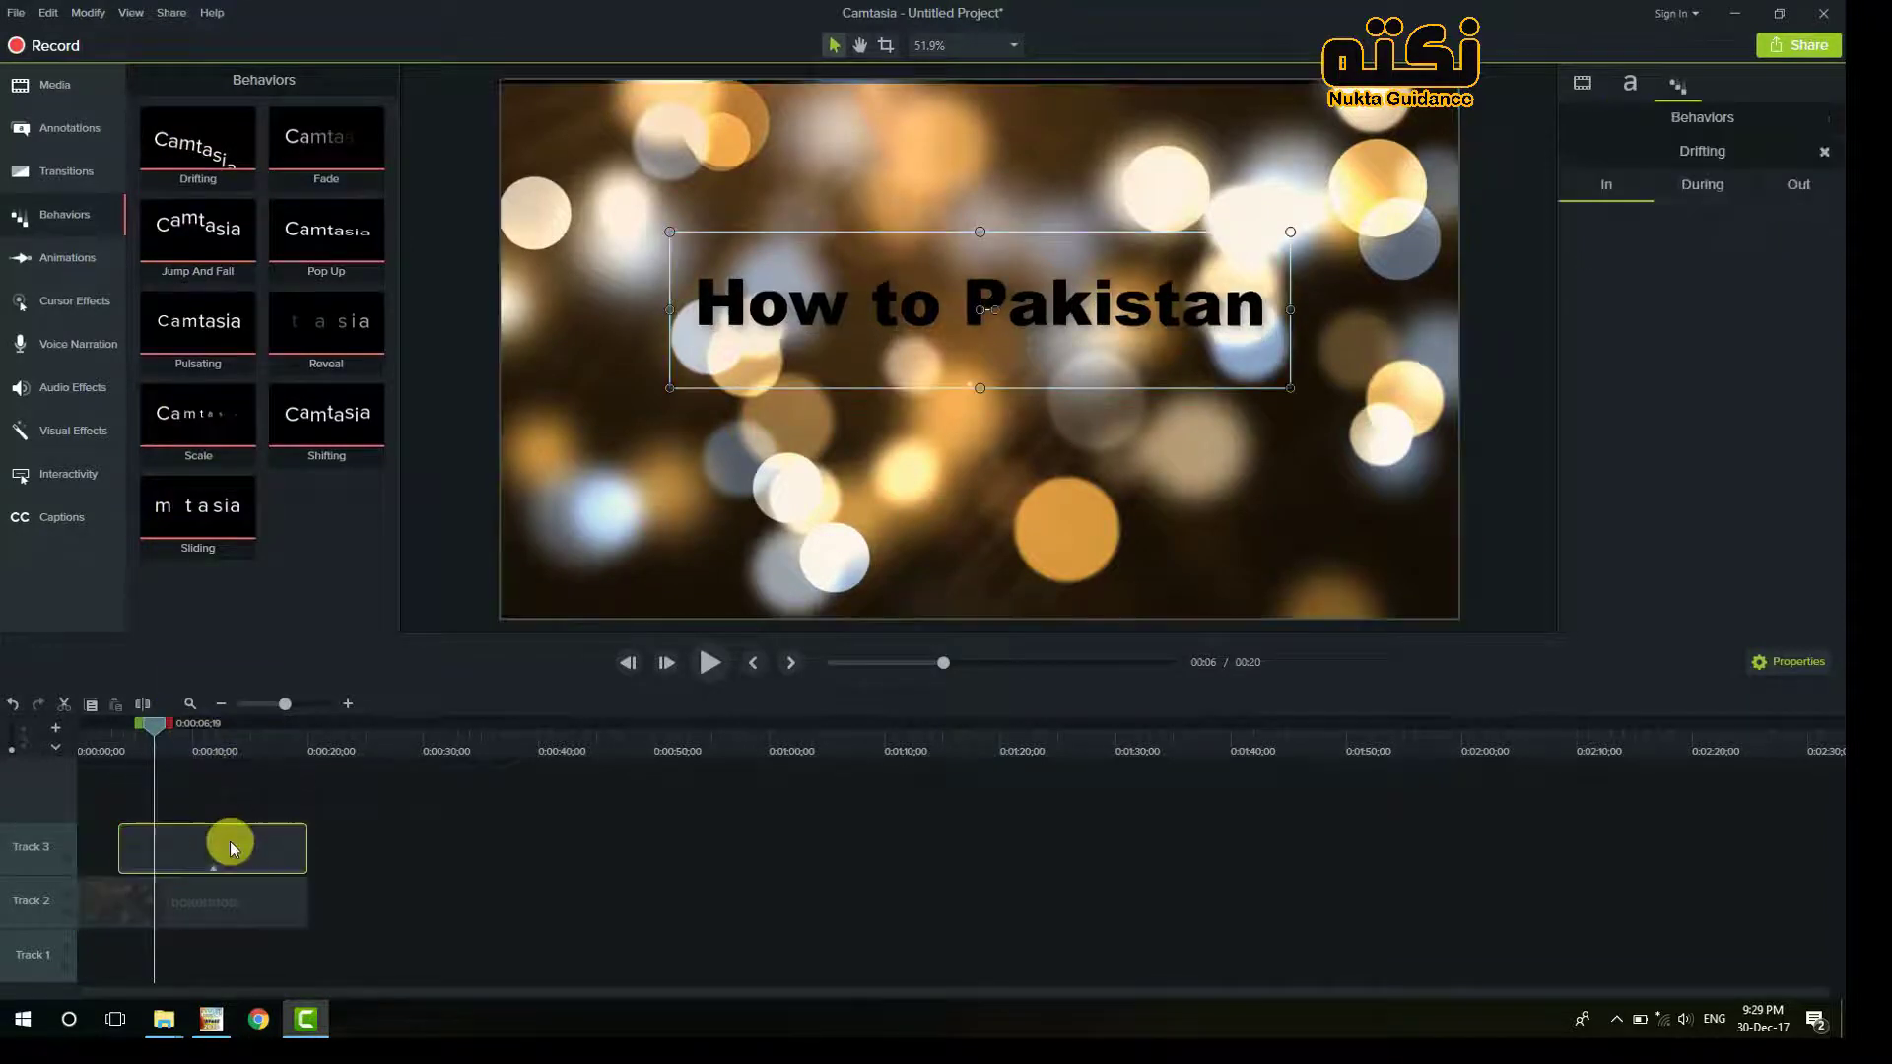
left_click_drag(158, 726, 113, 731)
key("space")
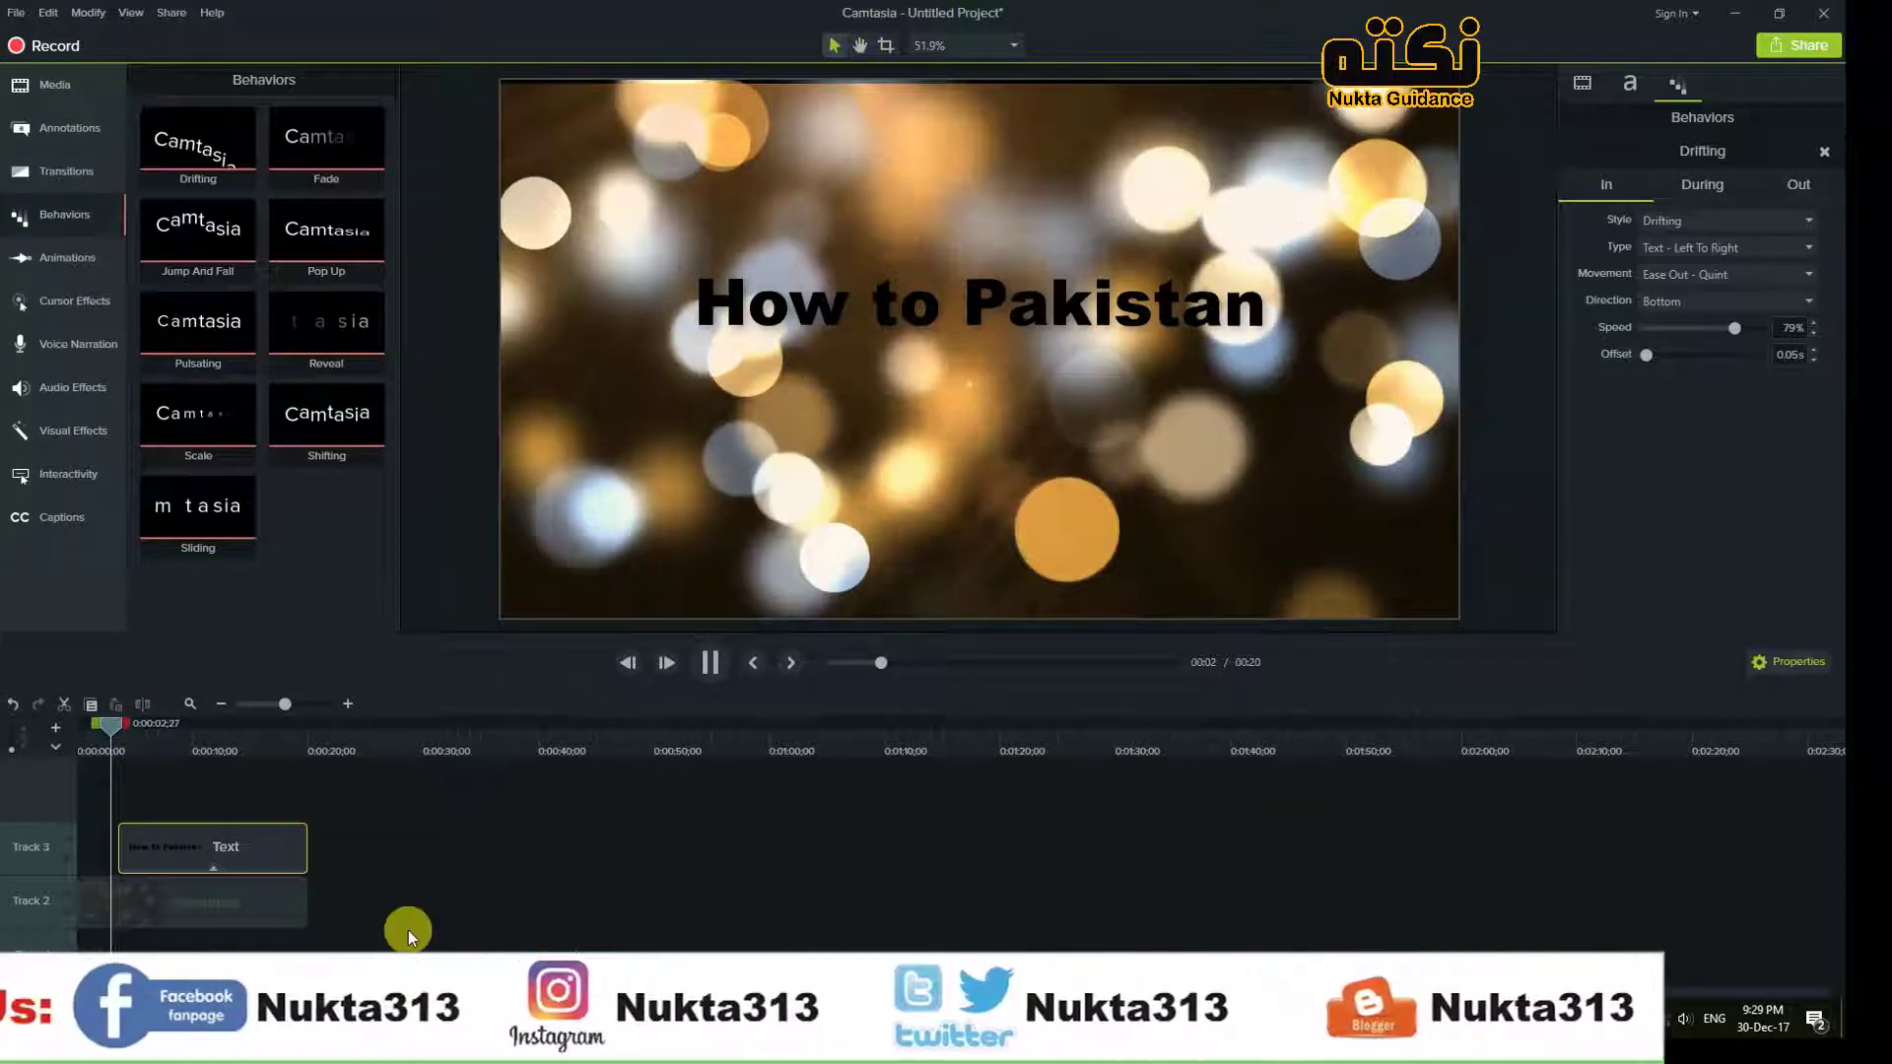
key("space")
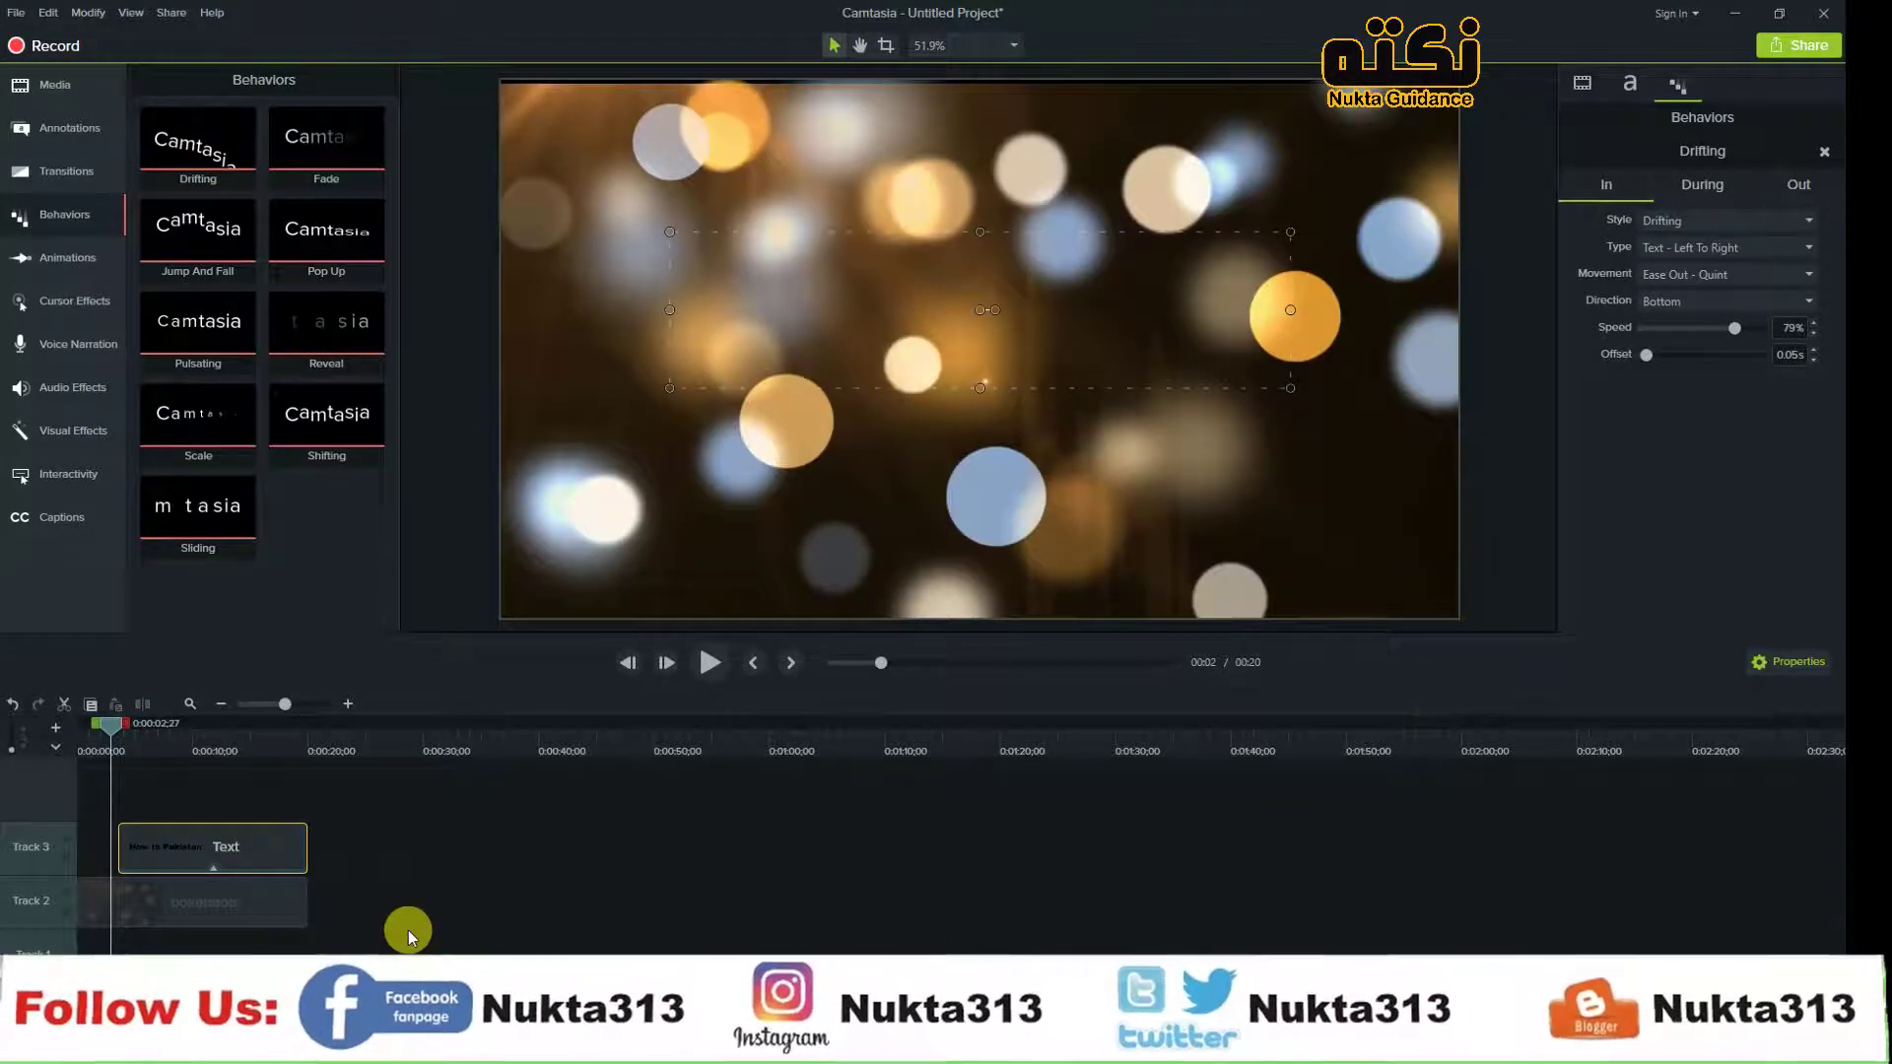
key("space")
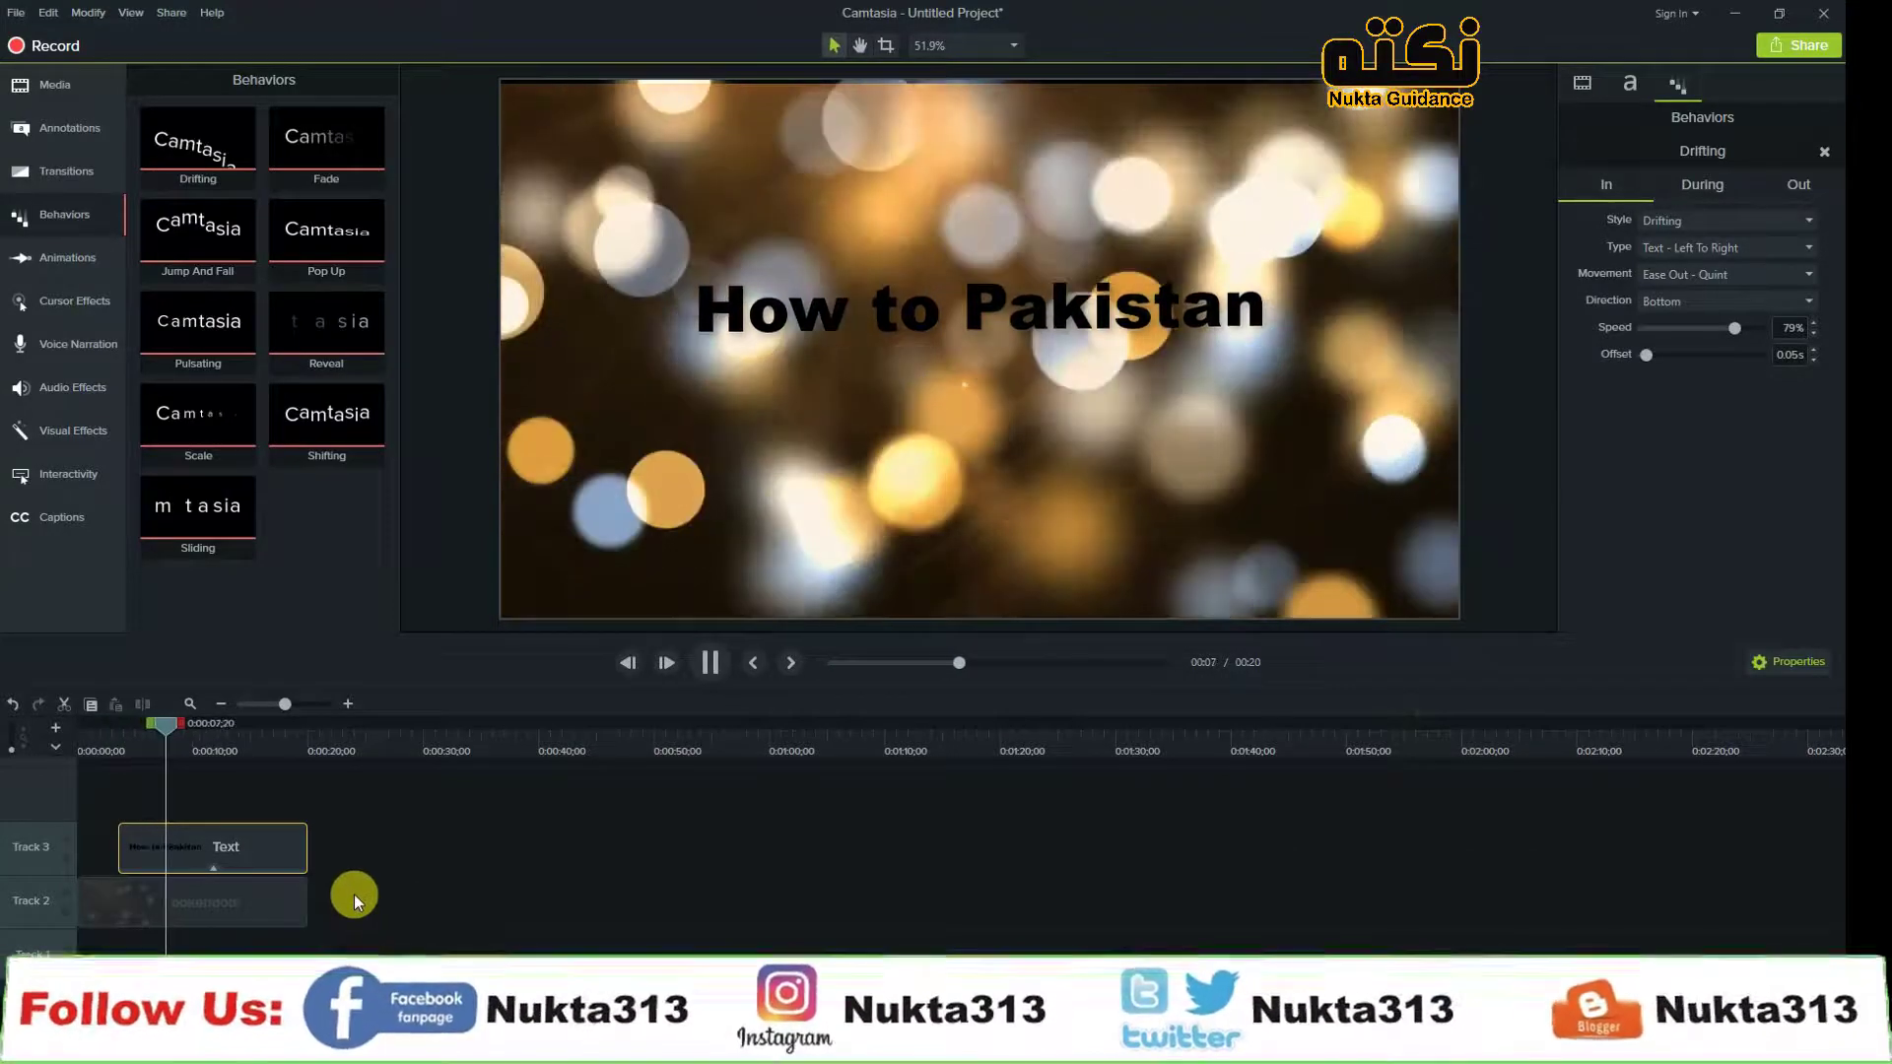
key("space")
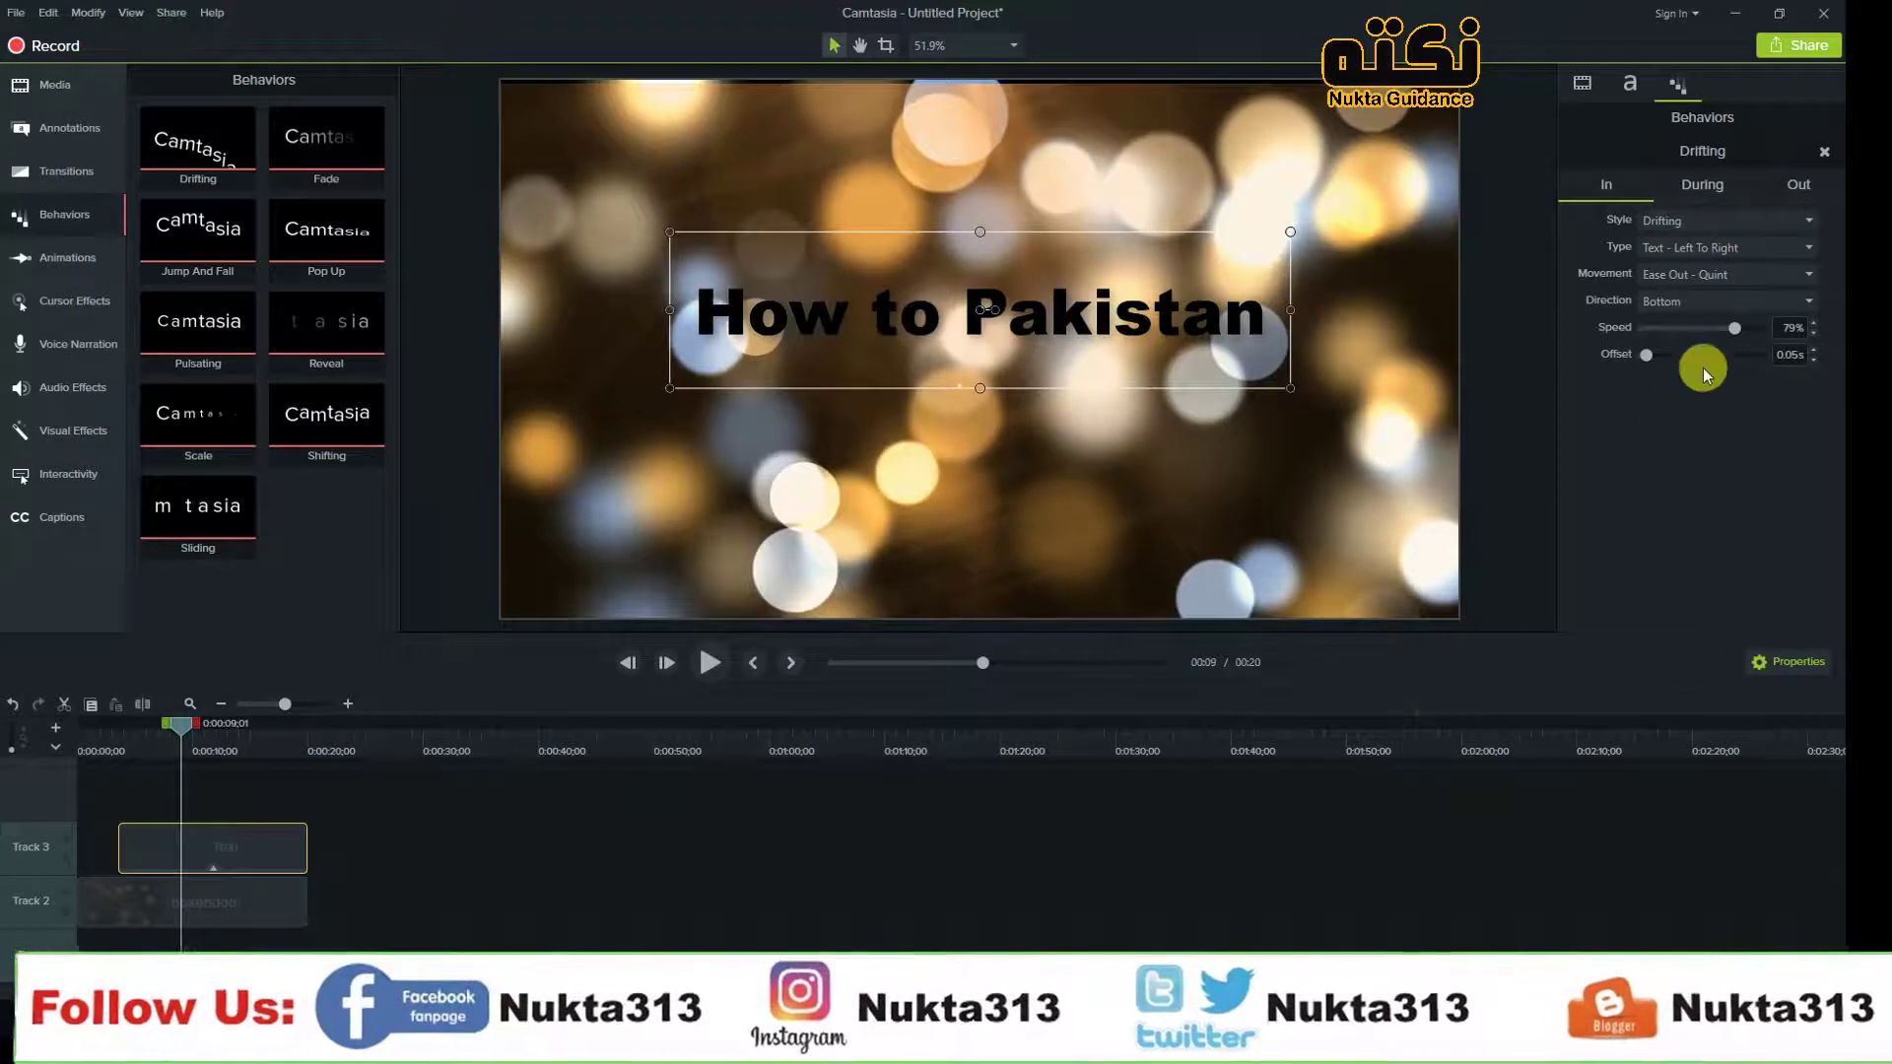
Step: Try Pulsate as the During style of the text's behavior, settle on Jump, and replay that part of the timeline
left_click(1703, 185)
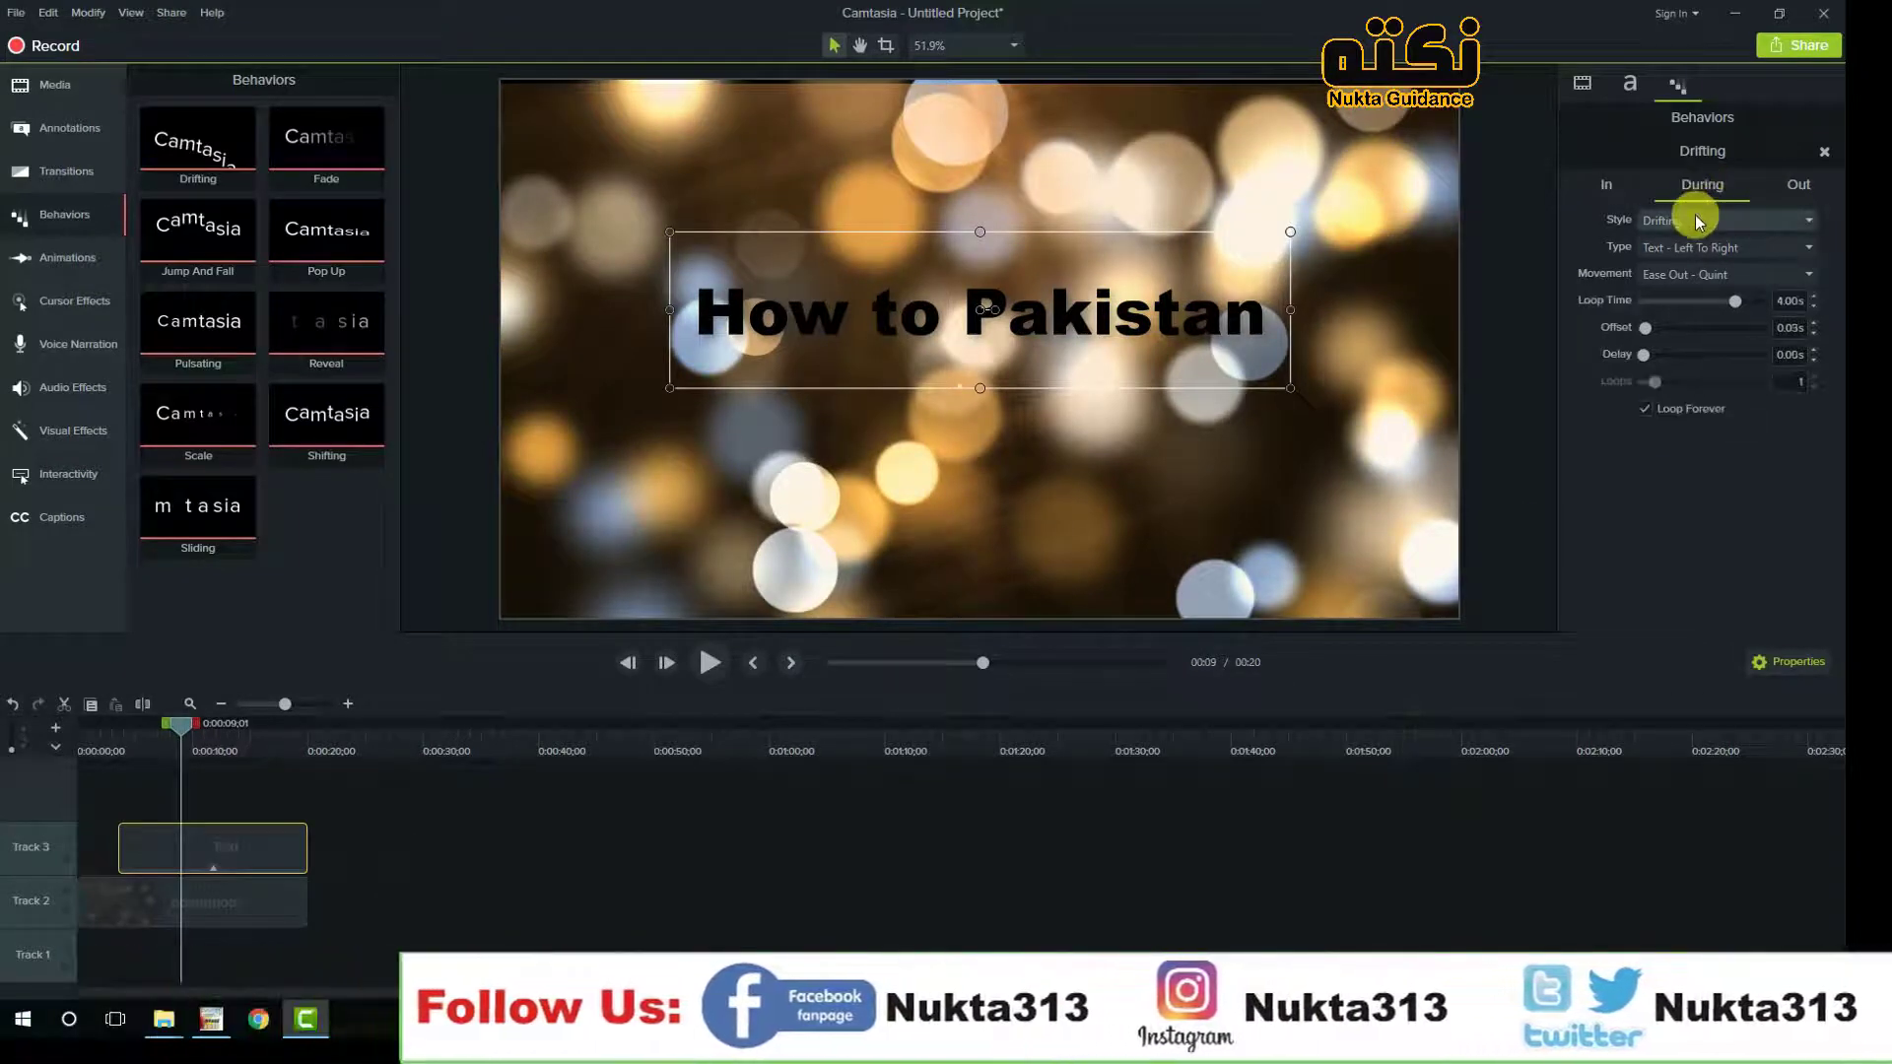
left_click(1694, 220)
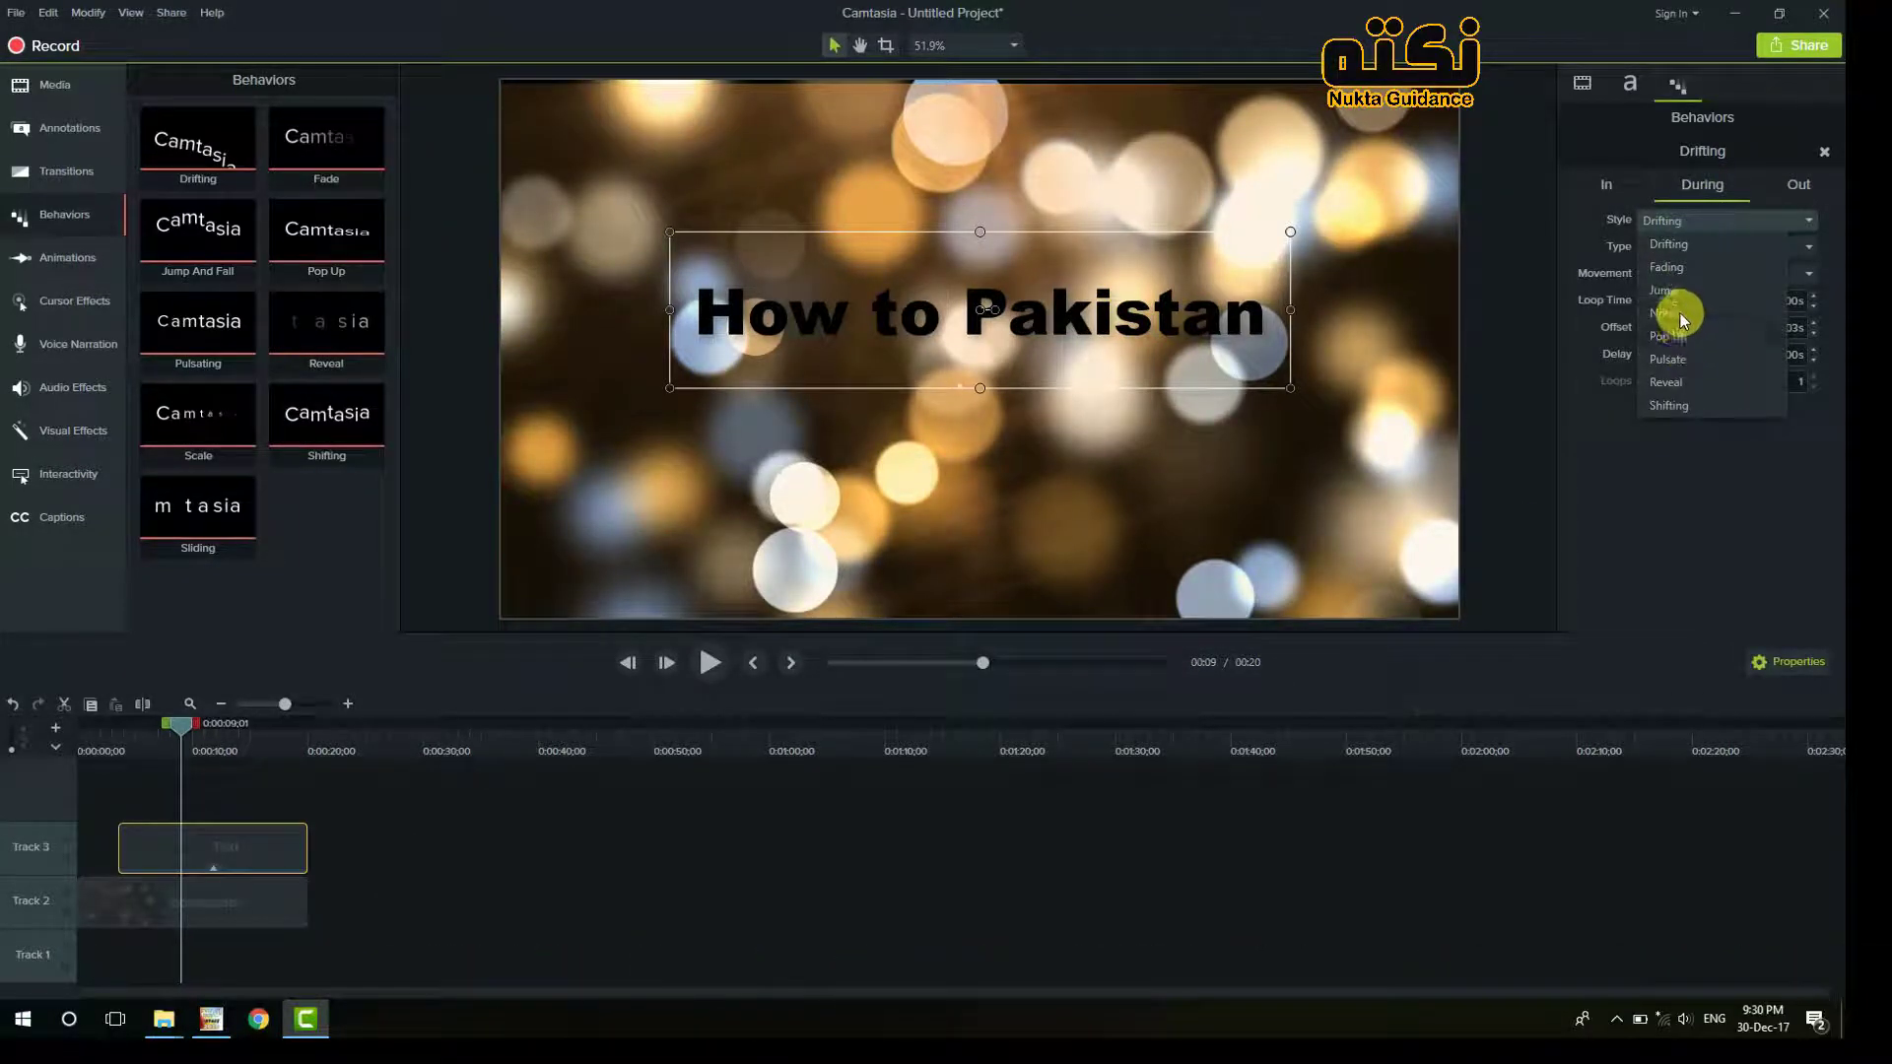
left_click(1691, 361)
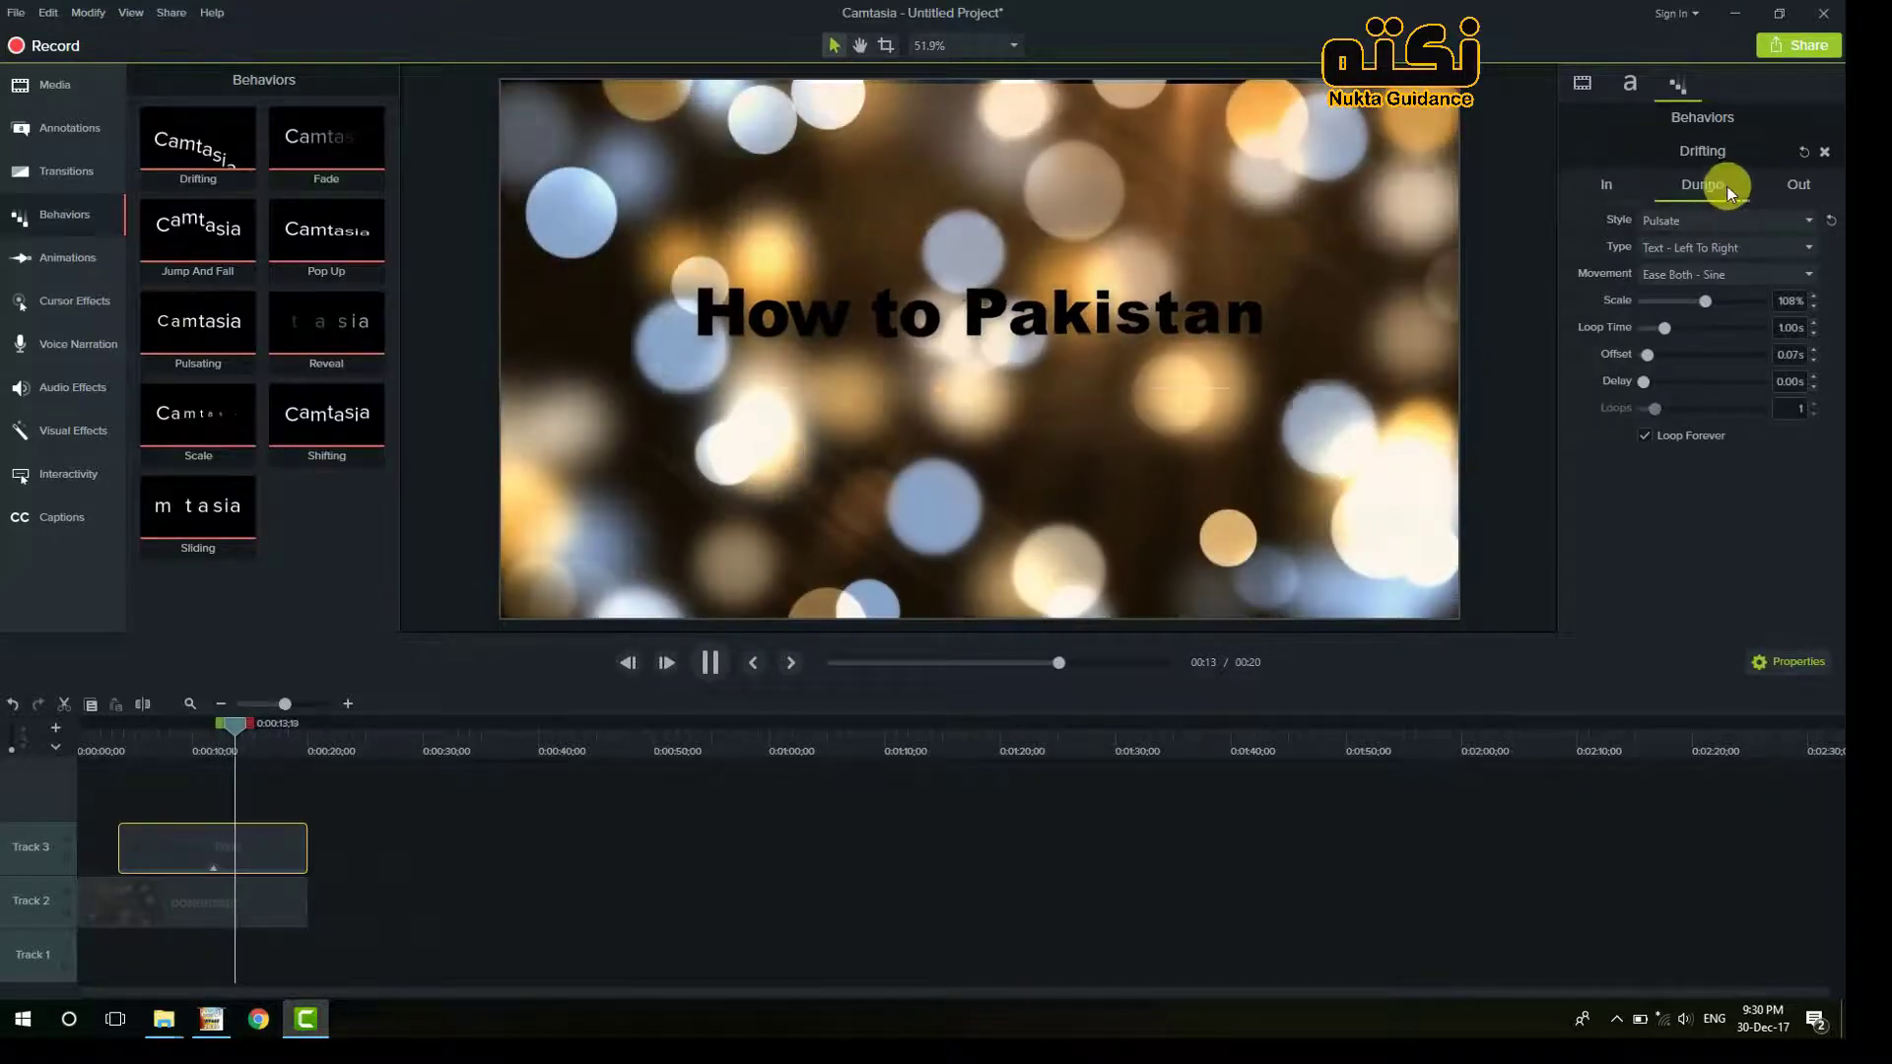
left_click(1709, 220)
left_click(1681, 290)
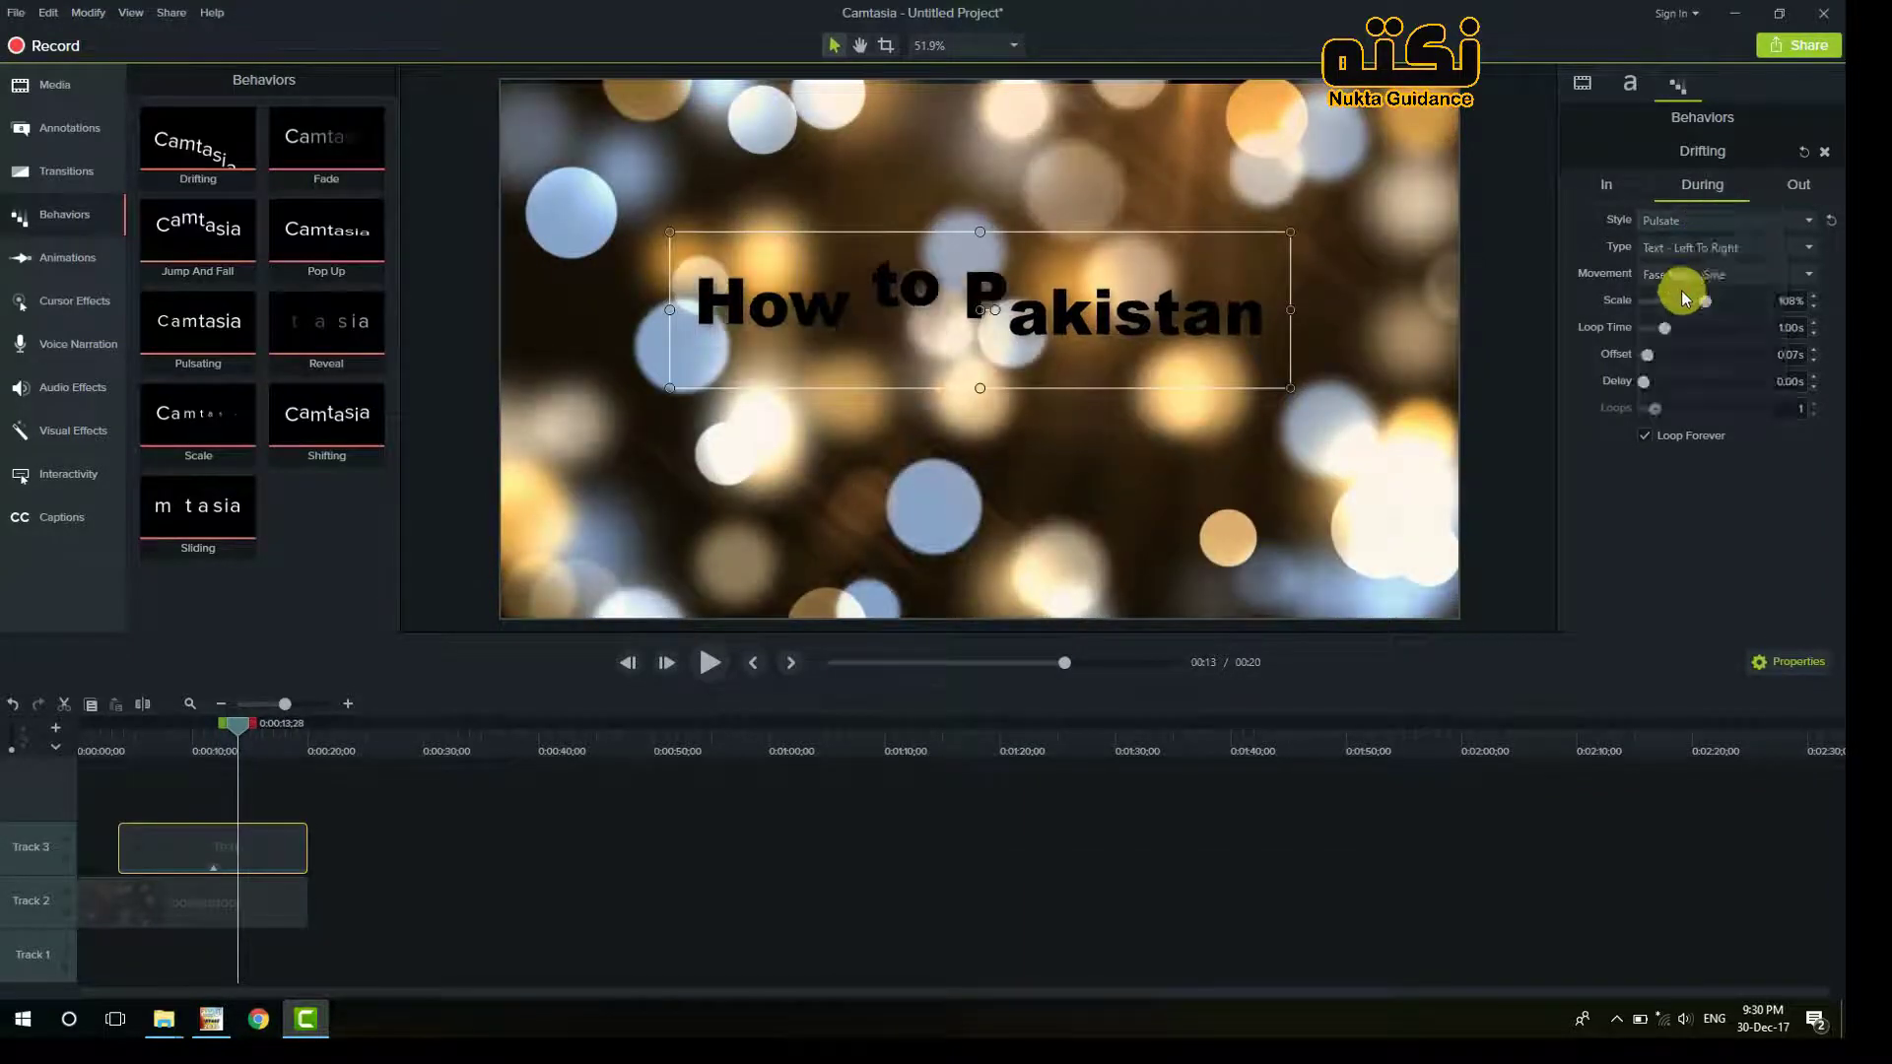
key("space")
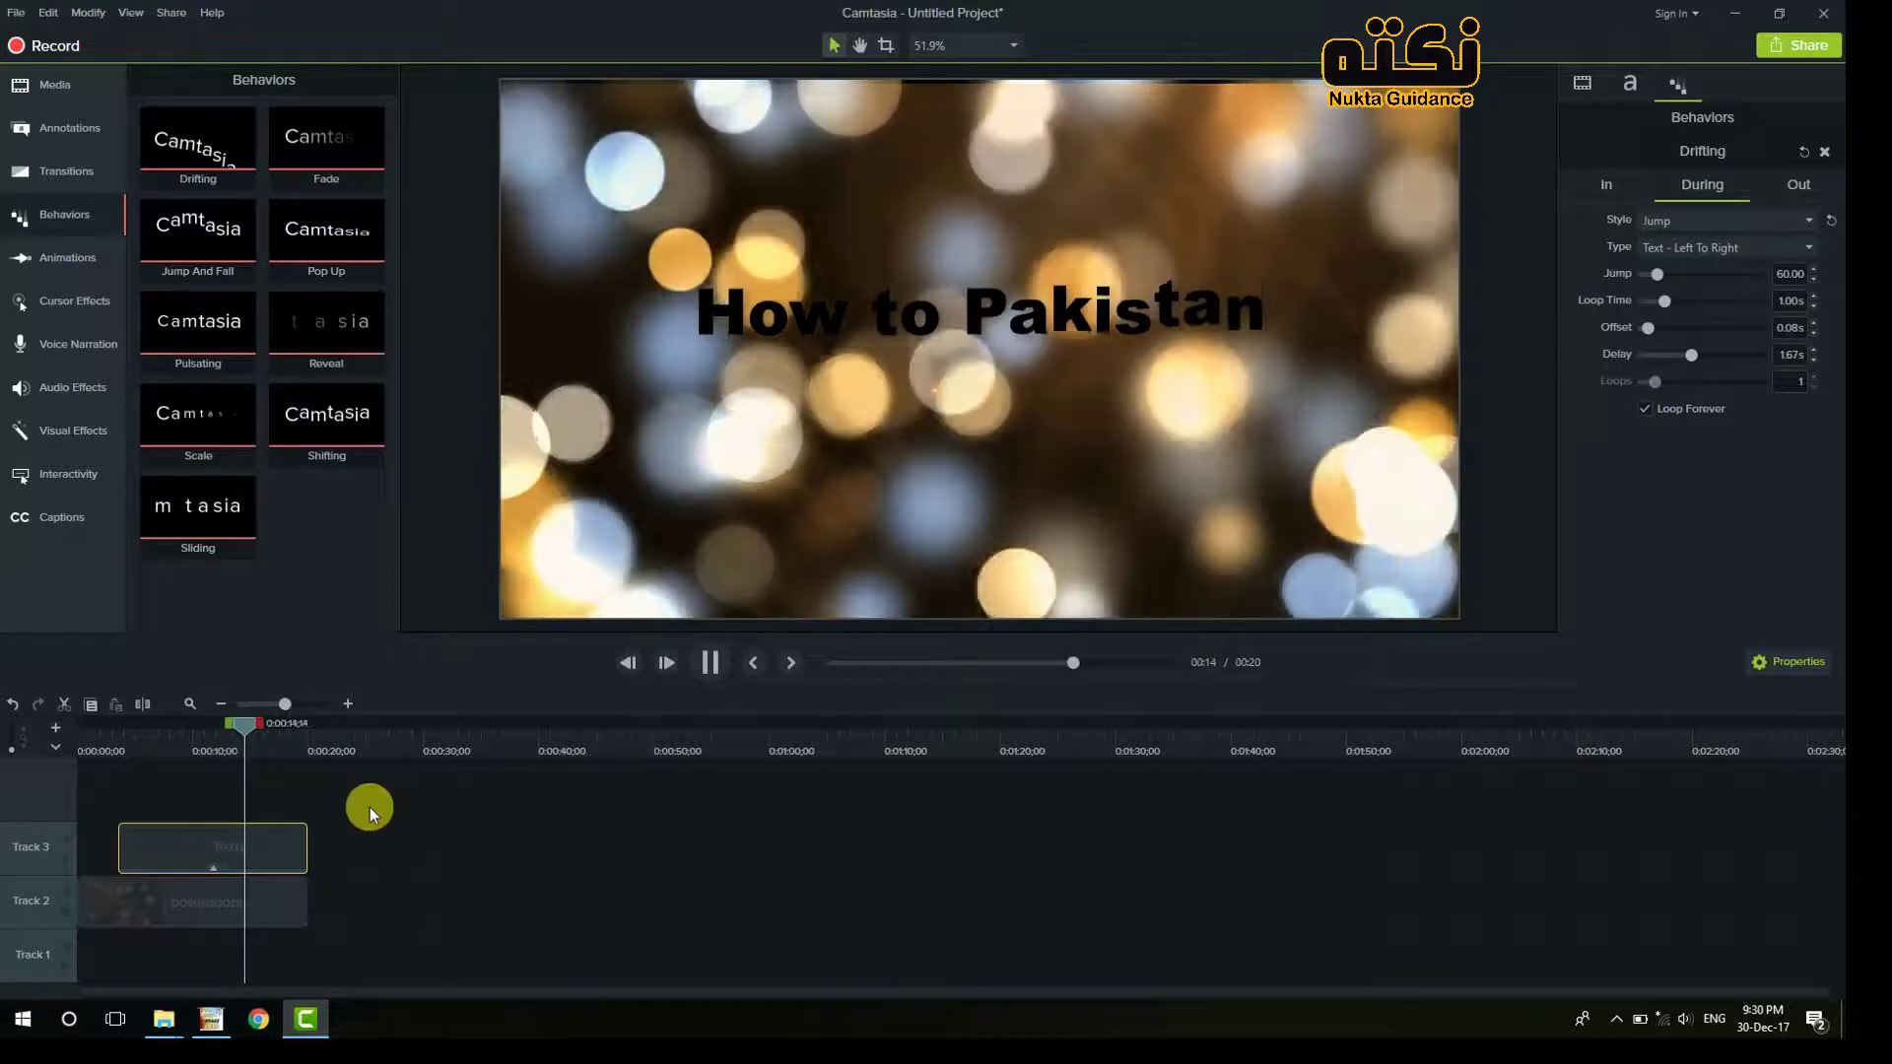
left_click(175, 726)
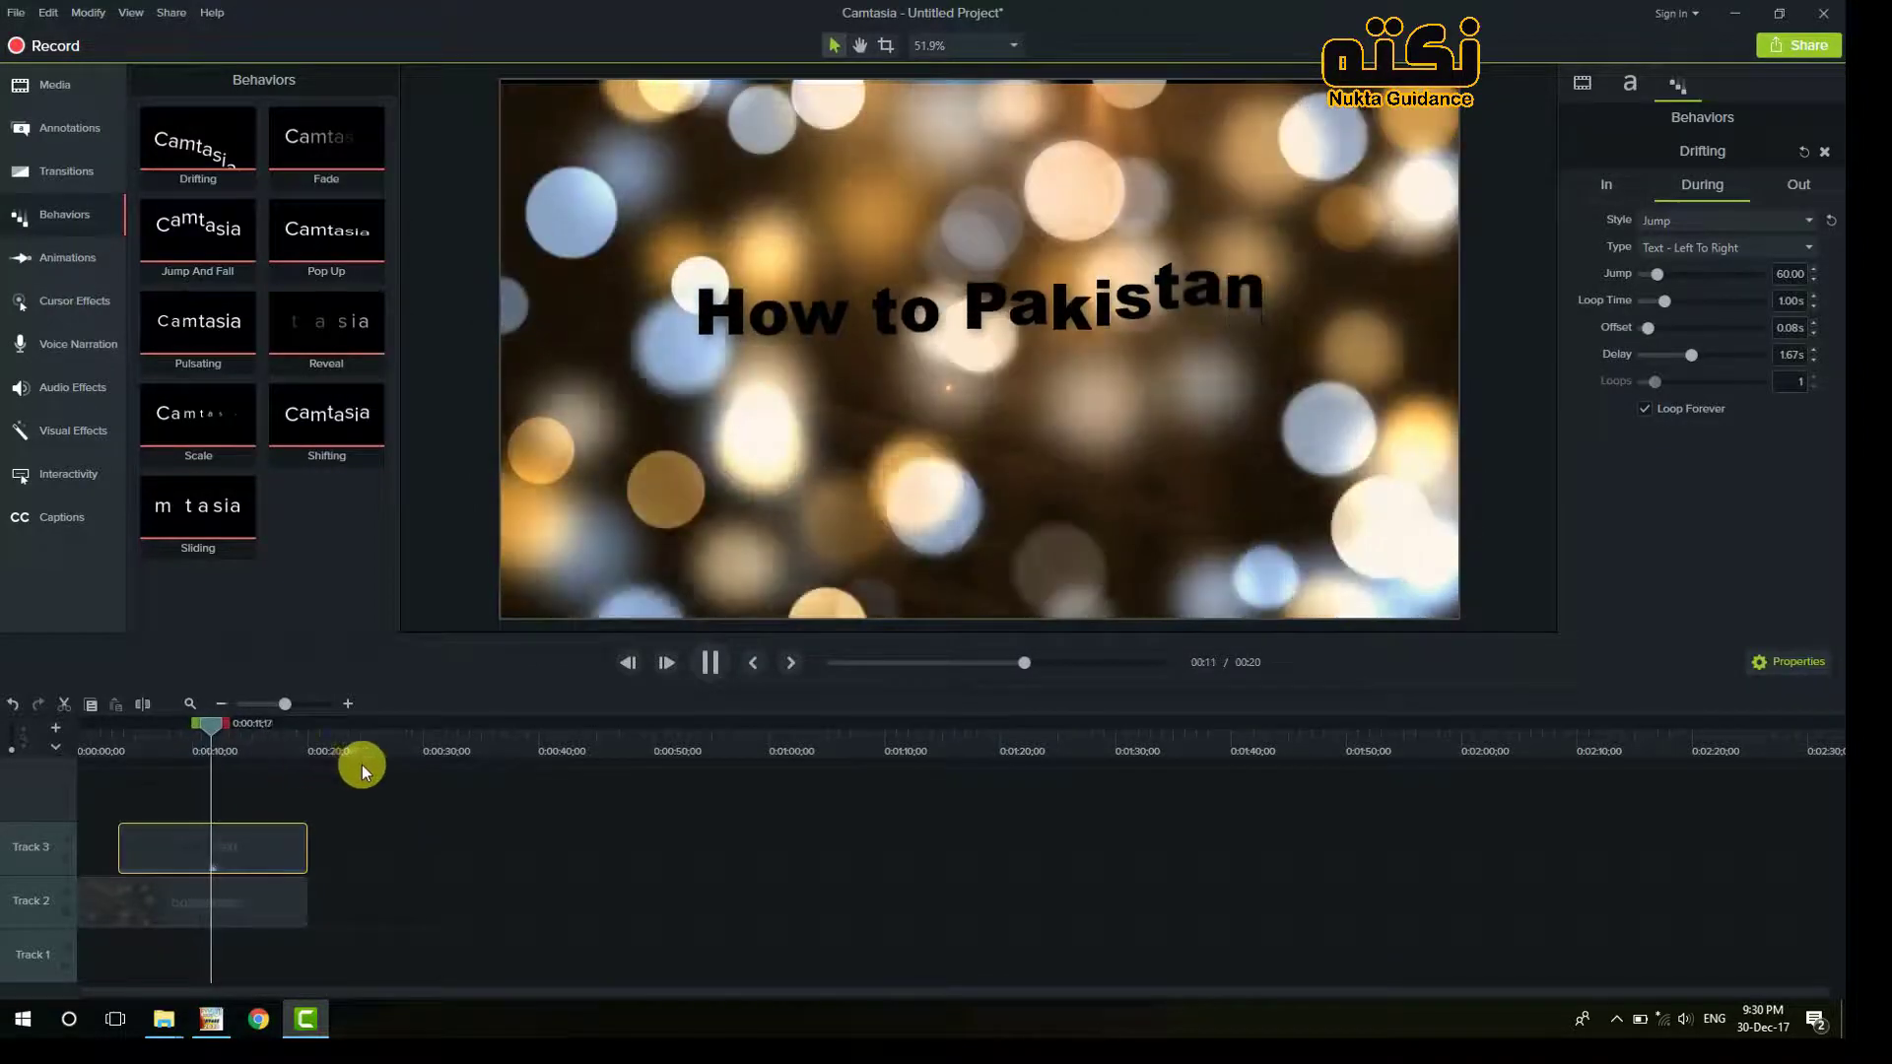
key("space")
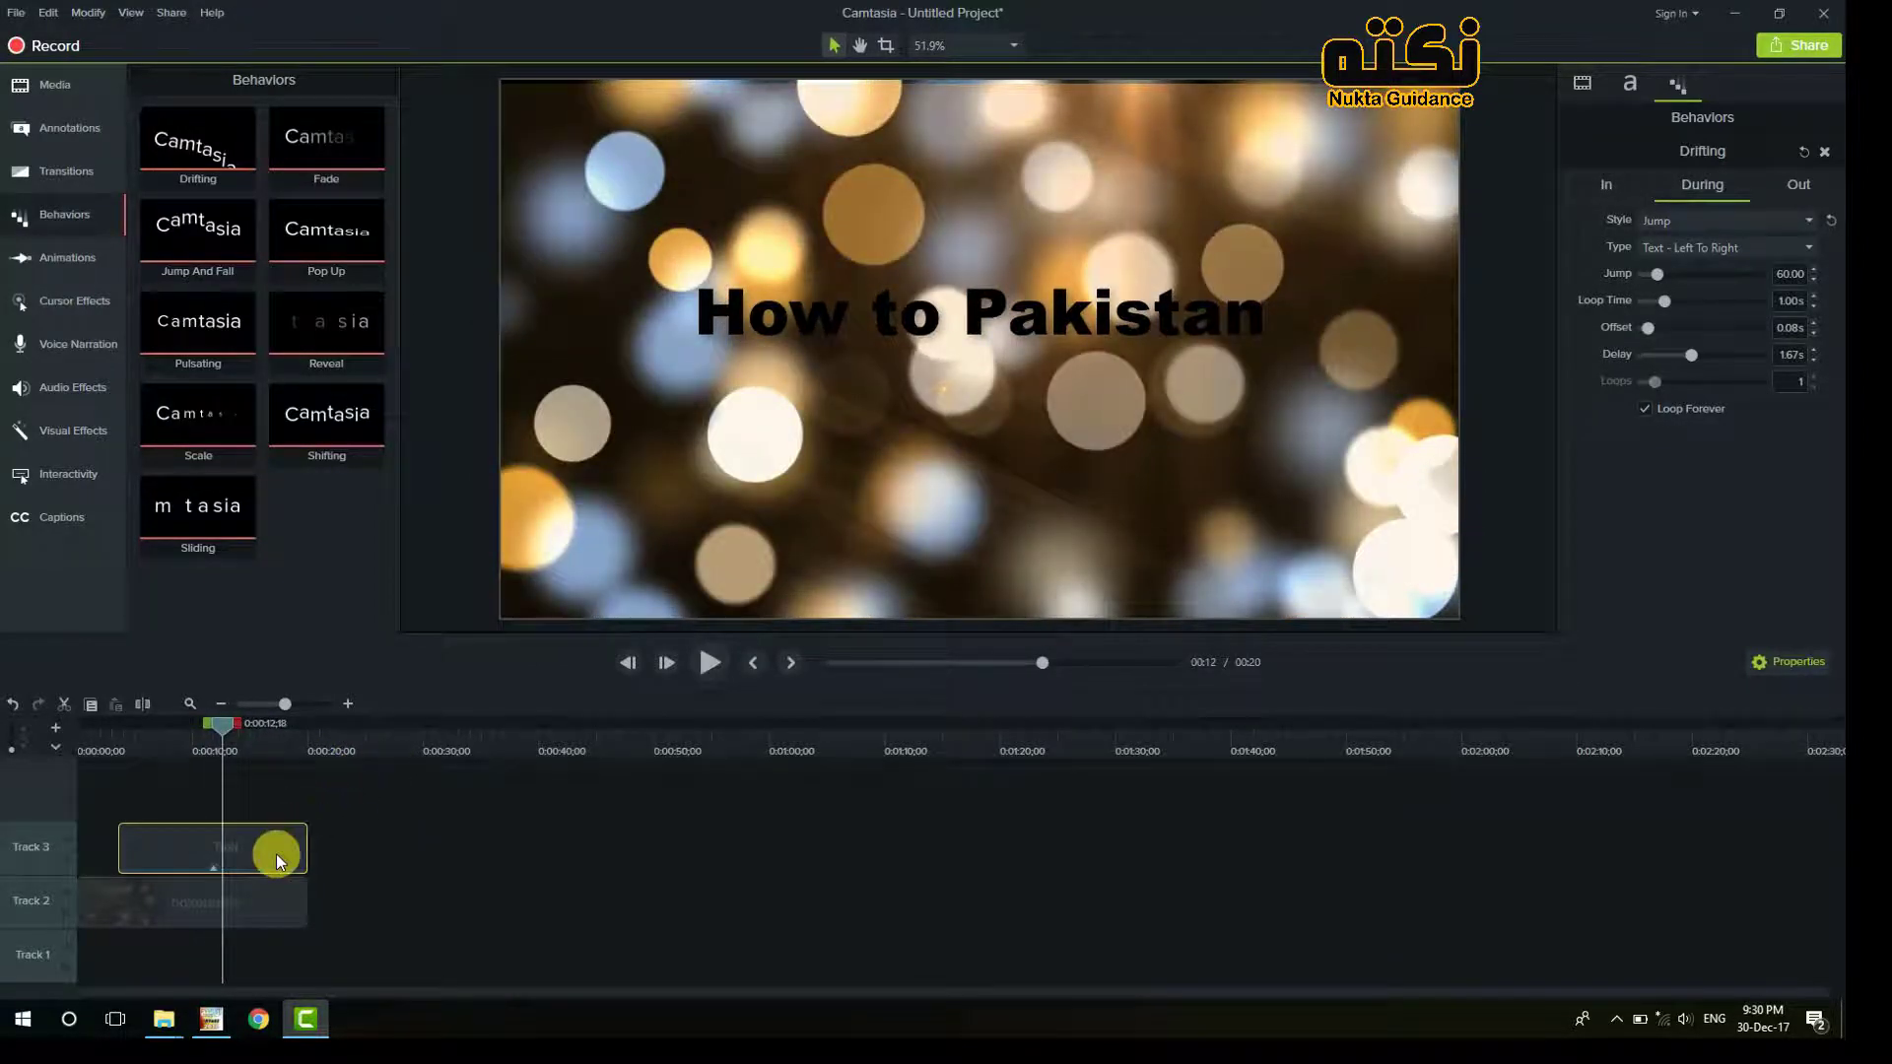
Step: Change the colour of the whole callout text to red (#FF0006) and play the timeline to check it
left_click(889, 308)
double_click(888, 321)
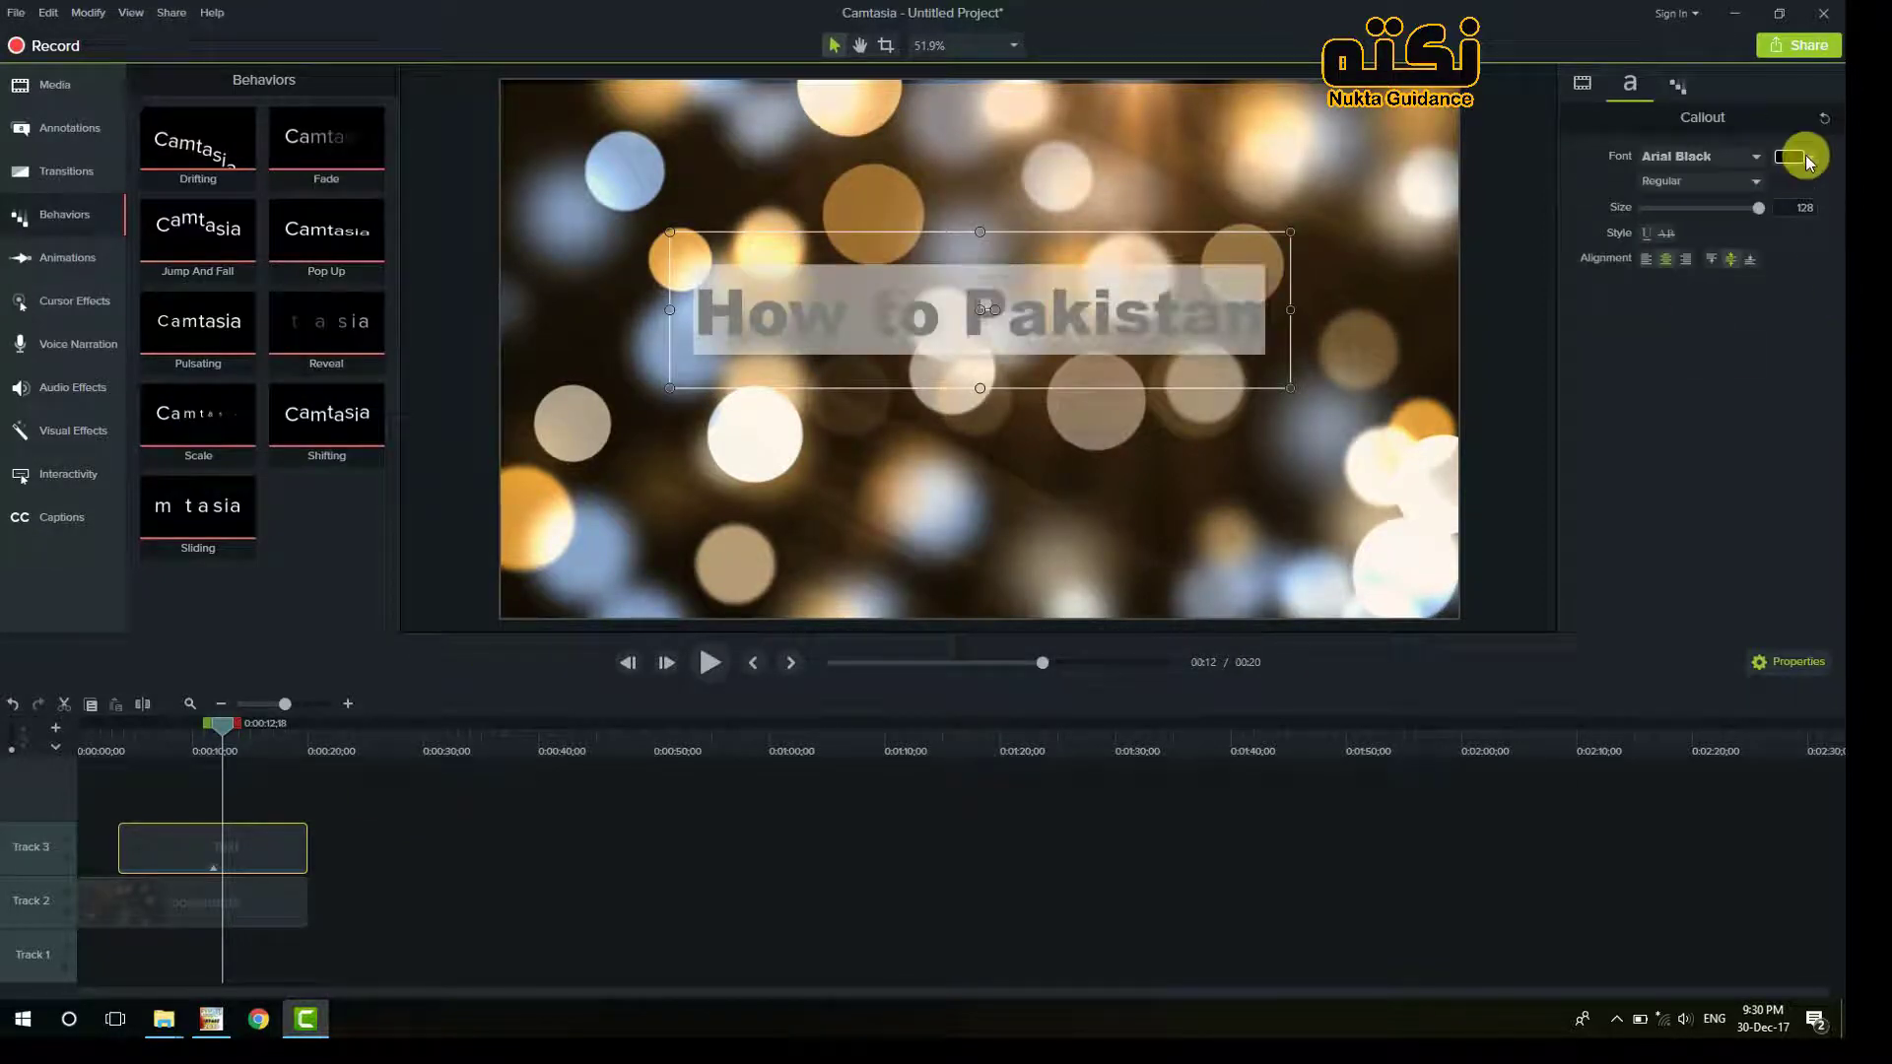
left_click(1791, 159)
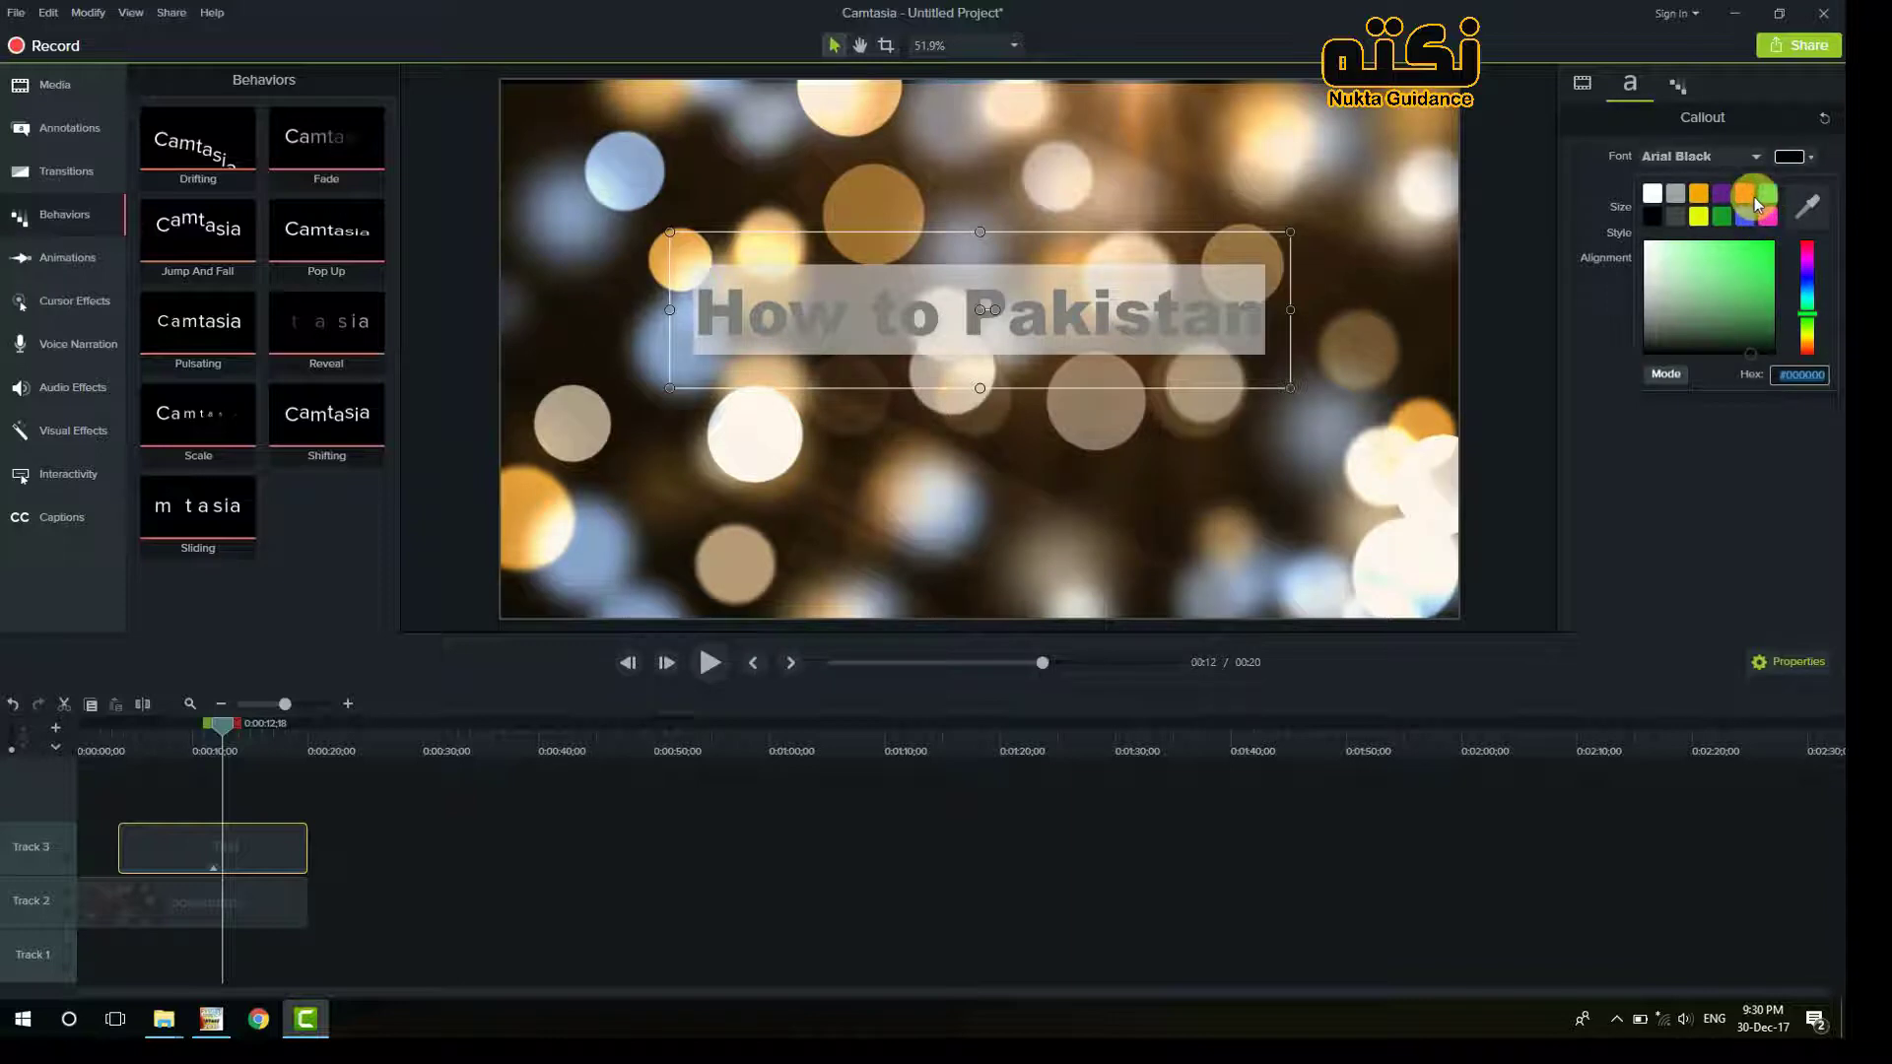
left_click_drag(1810, 264, 1817, 235)
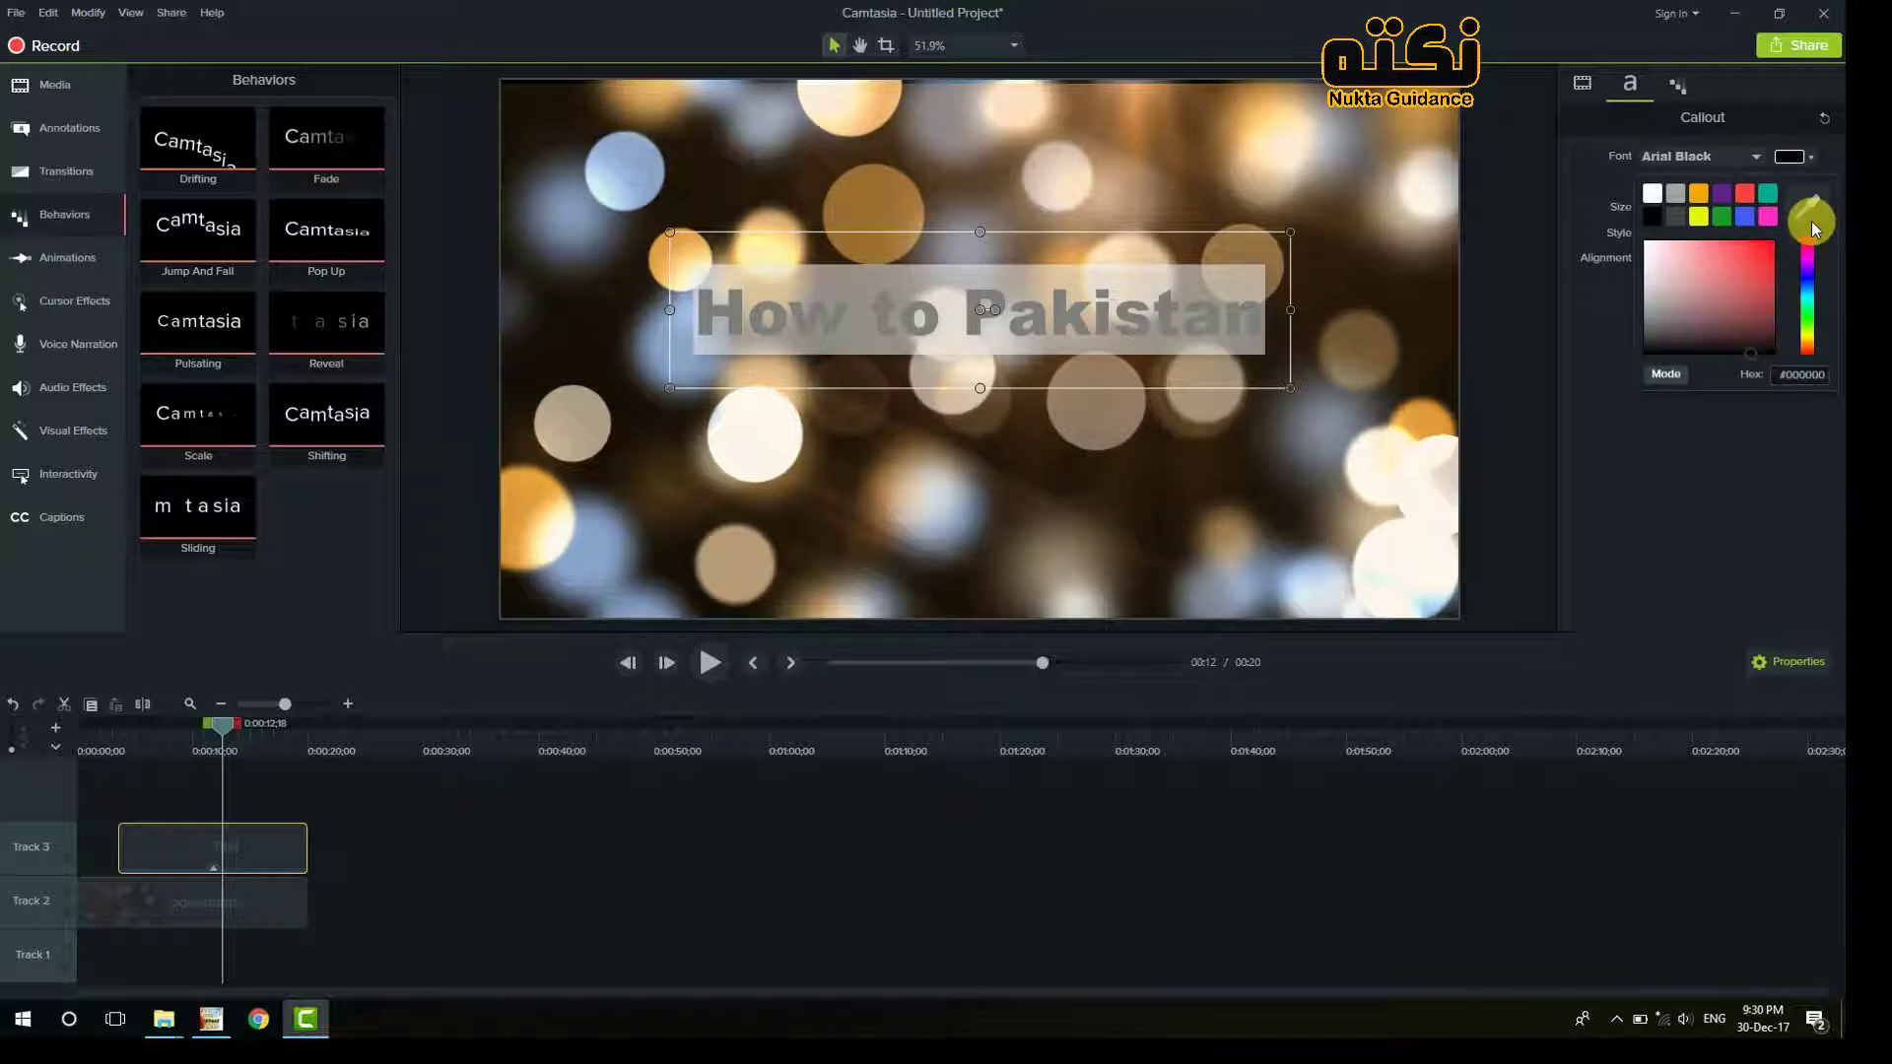
left_click(1763, 264)
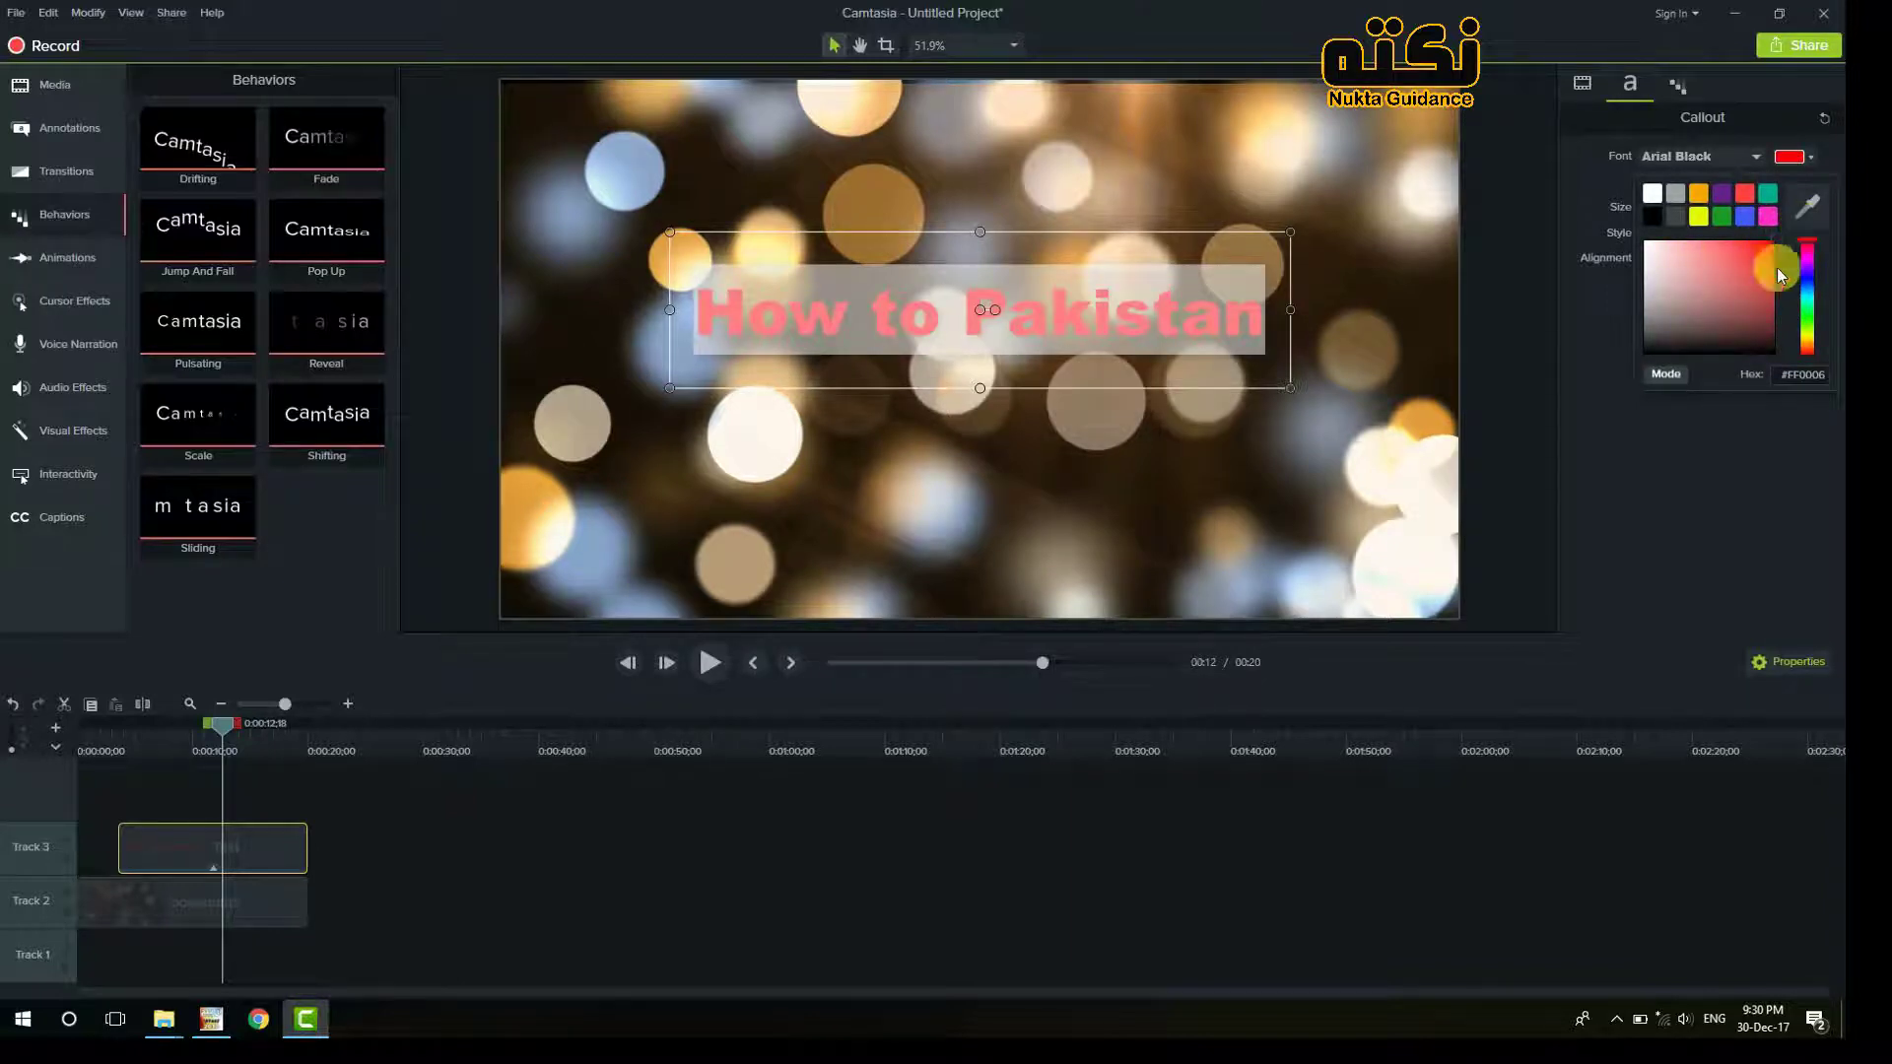
left_click(1267, 310)
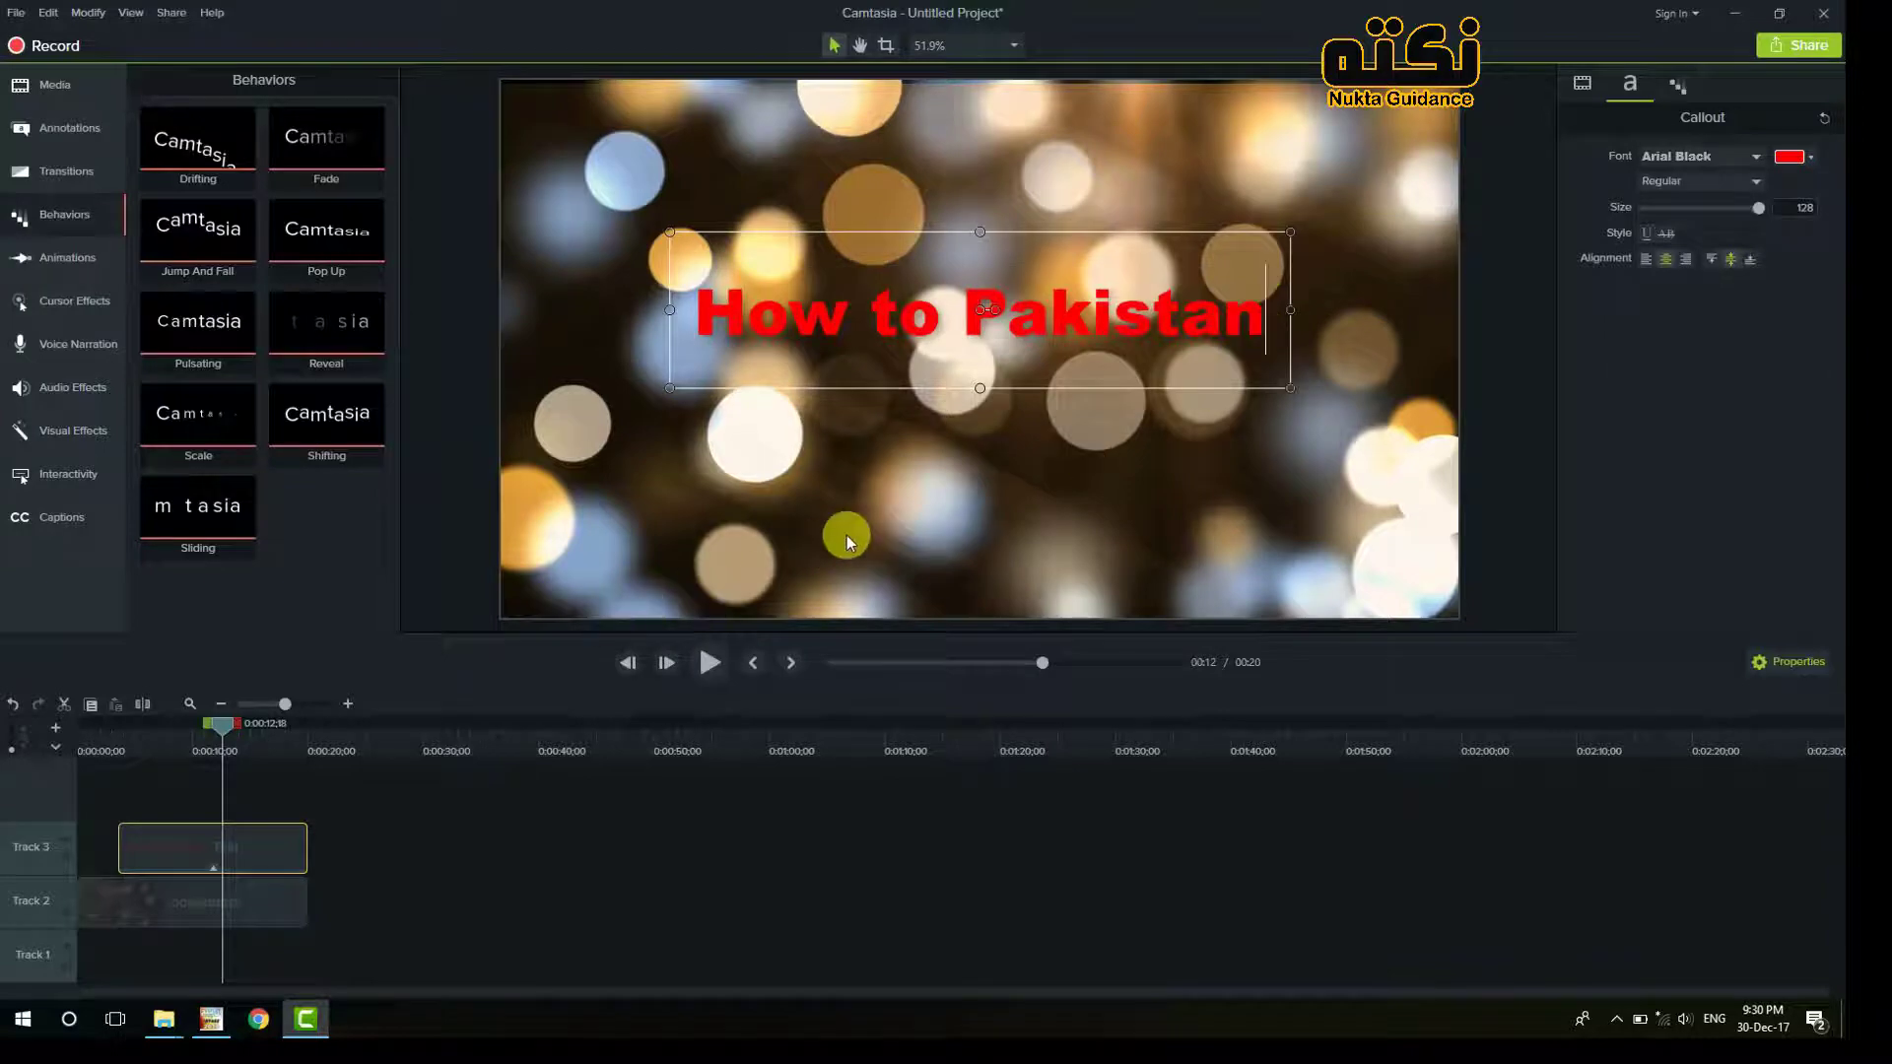
left_click(709, 662)
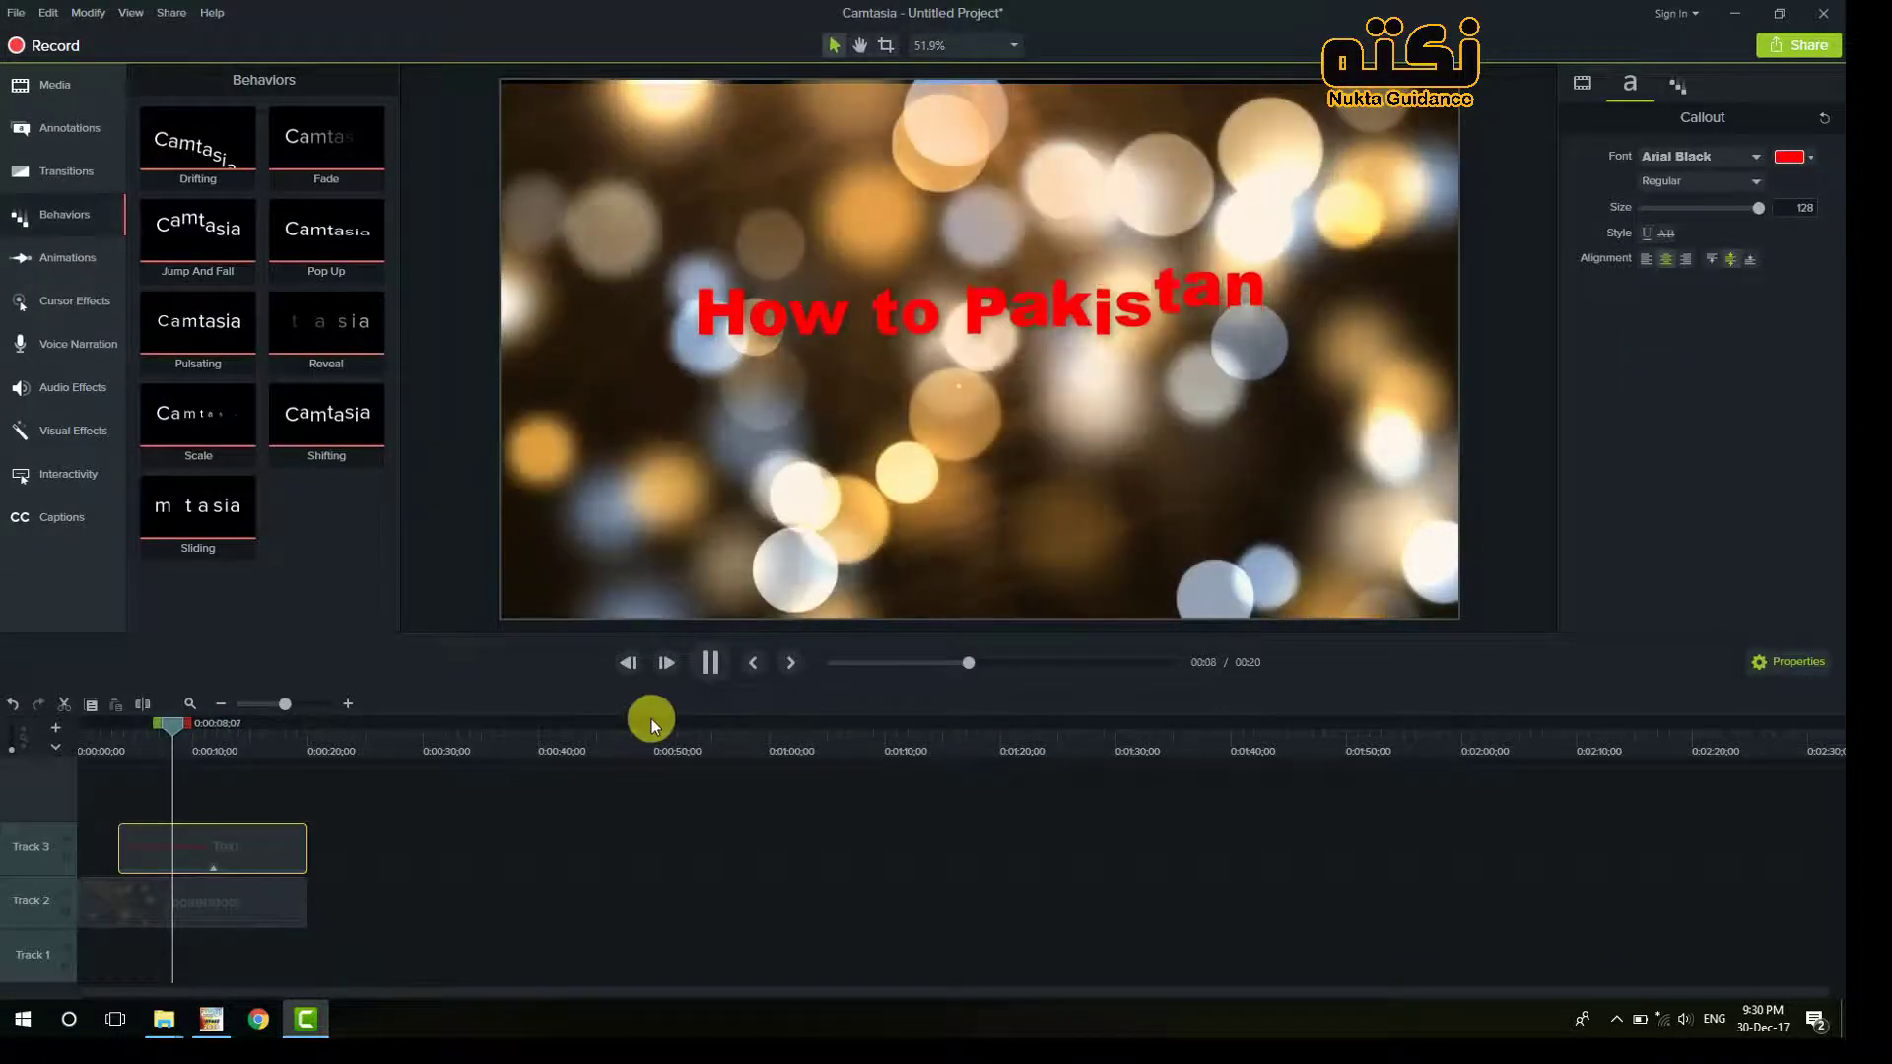
key("space")
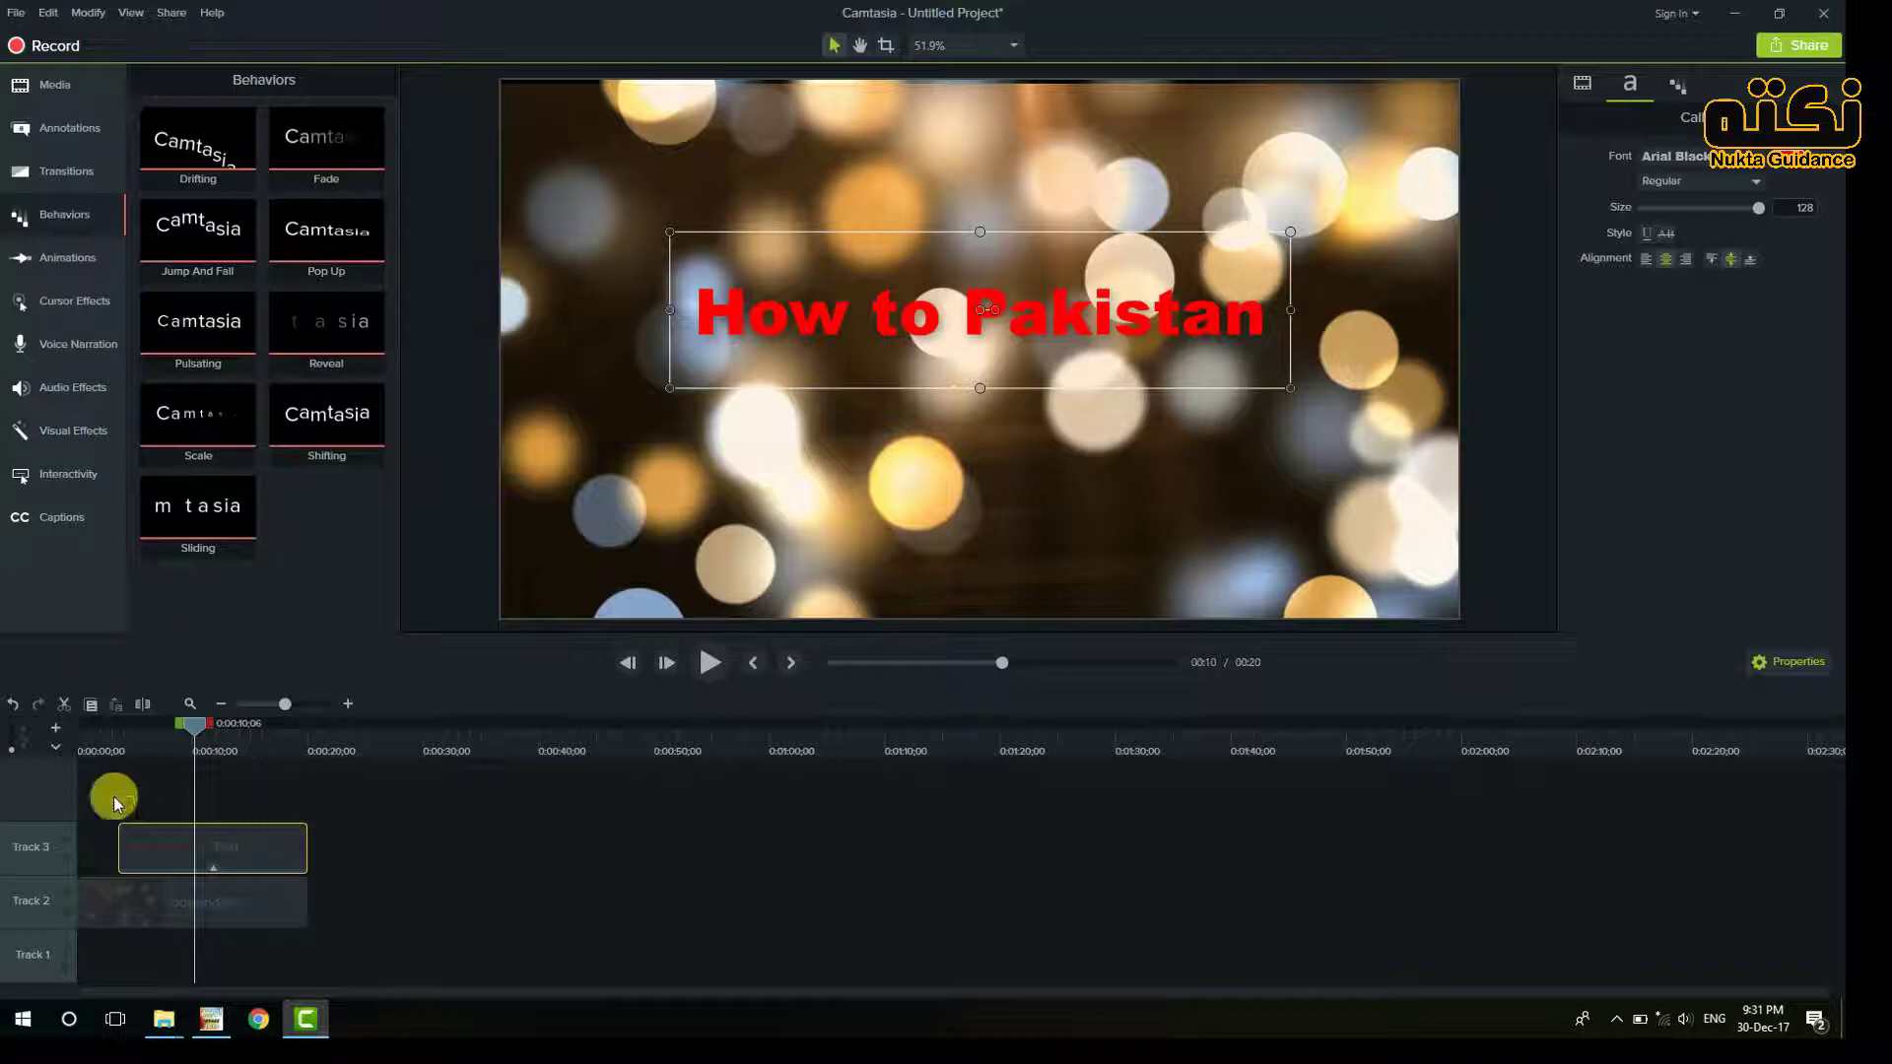
Step: Preview the floatingboxes, flyingapps, laptopopen and mountaindawn animated backgrounds from the library
left_click(59, 85)
left_click(325, 93)
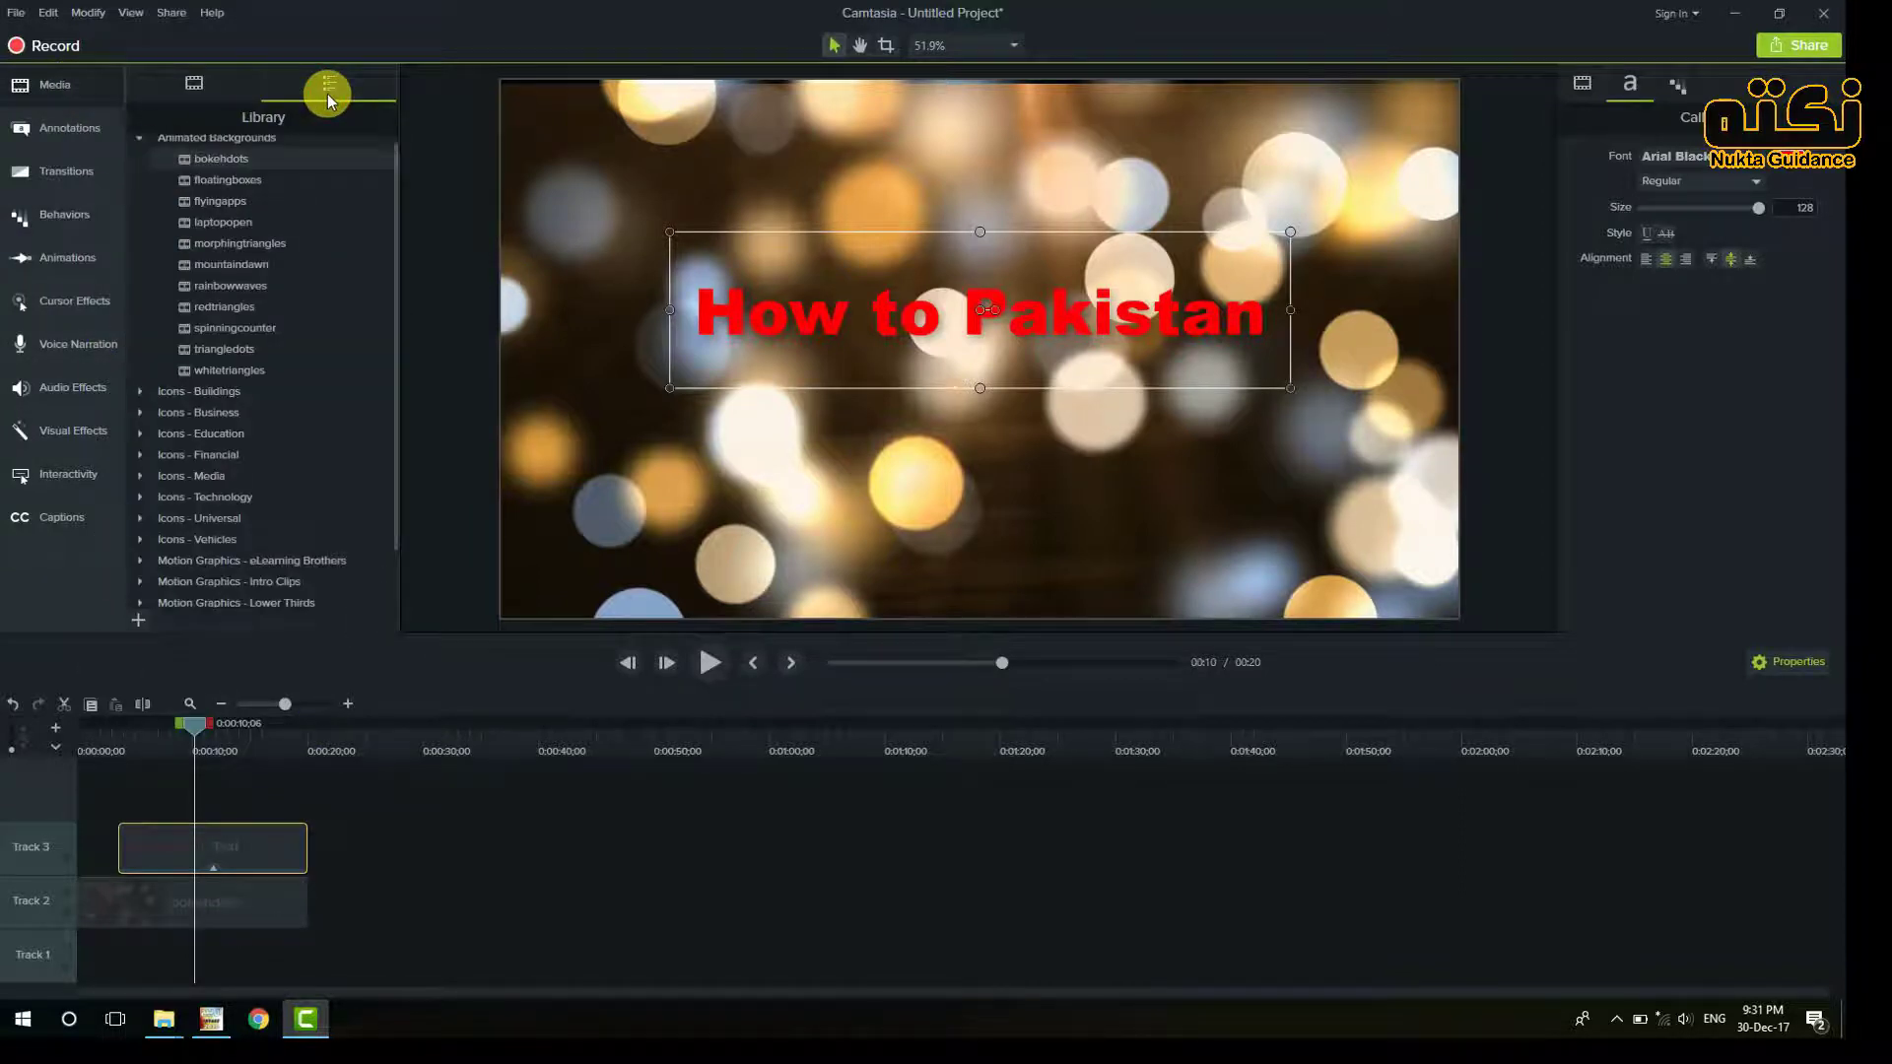
double_click(231, 179)
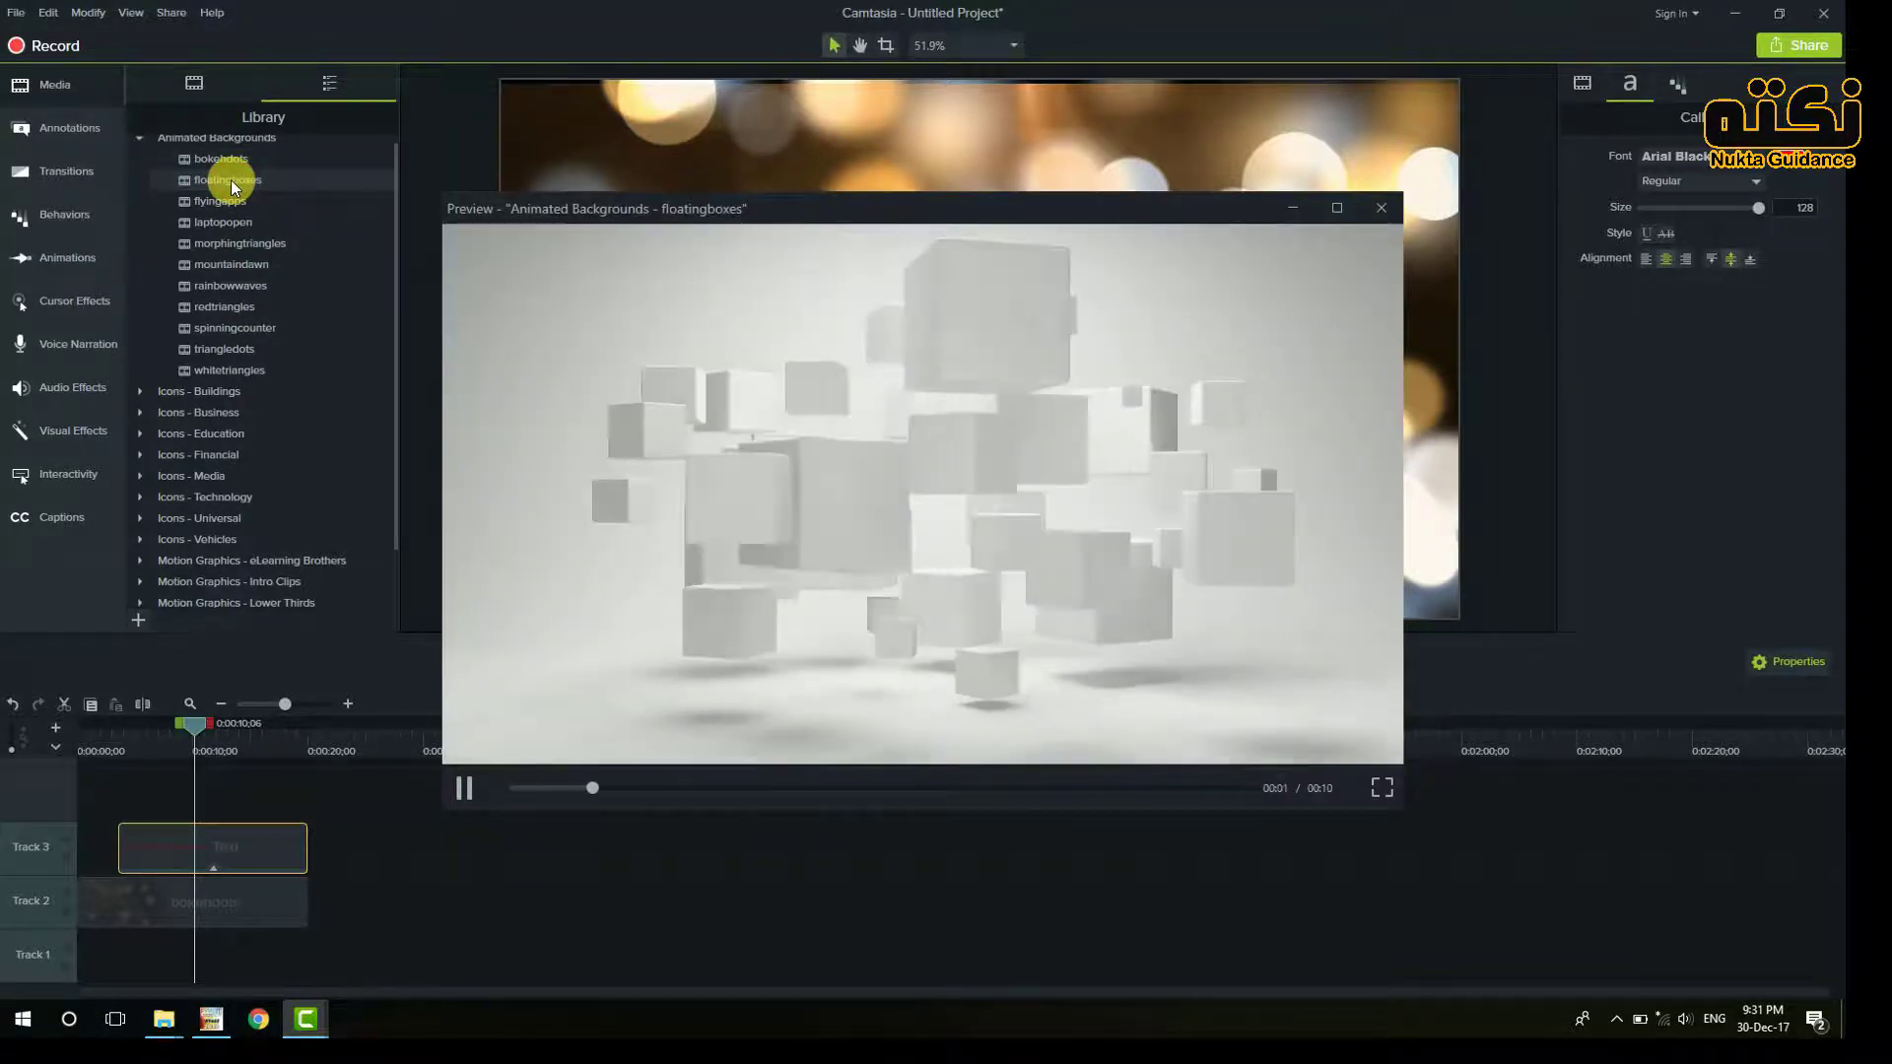
key("Escape")
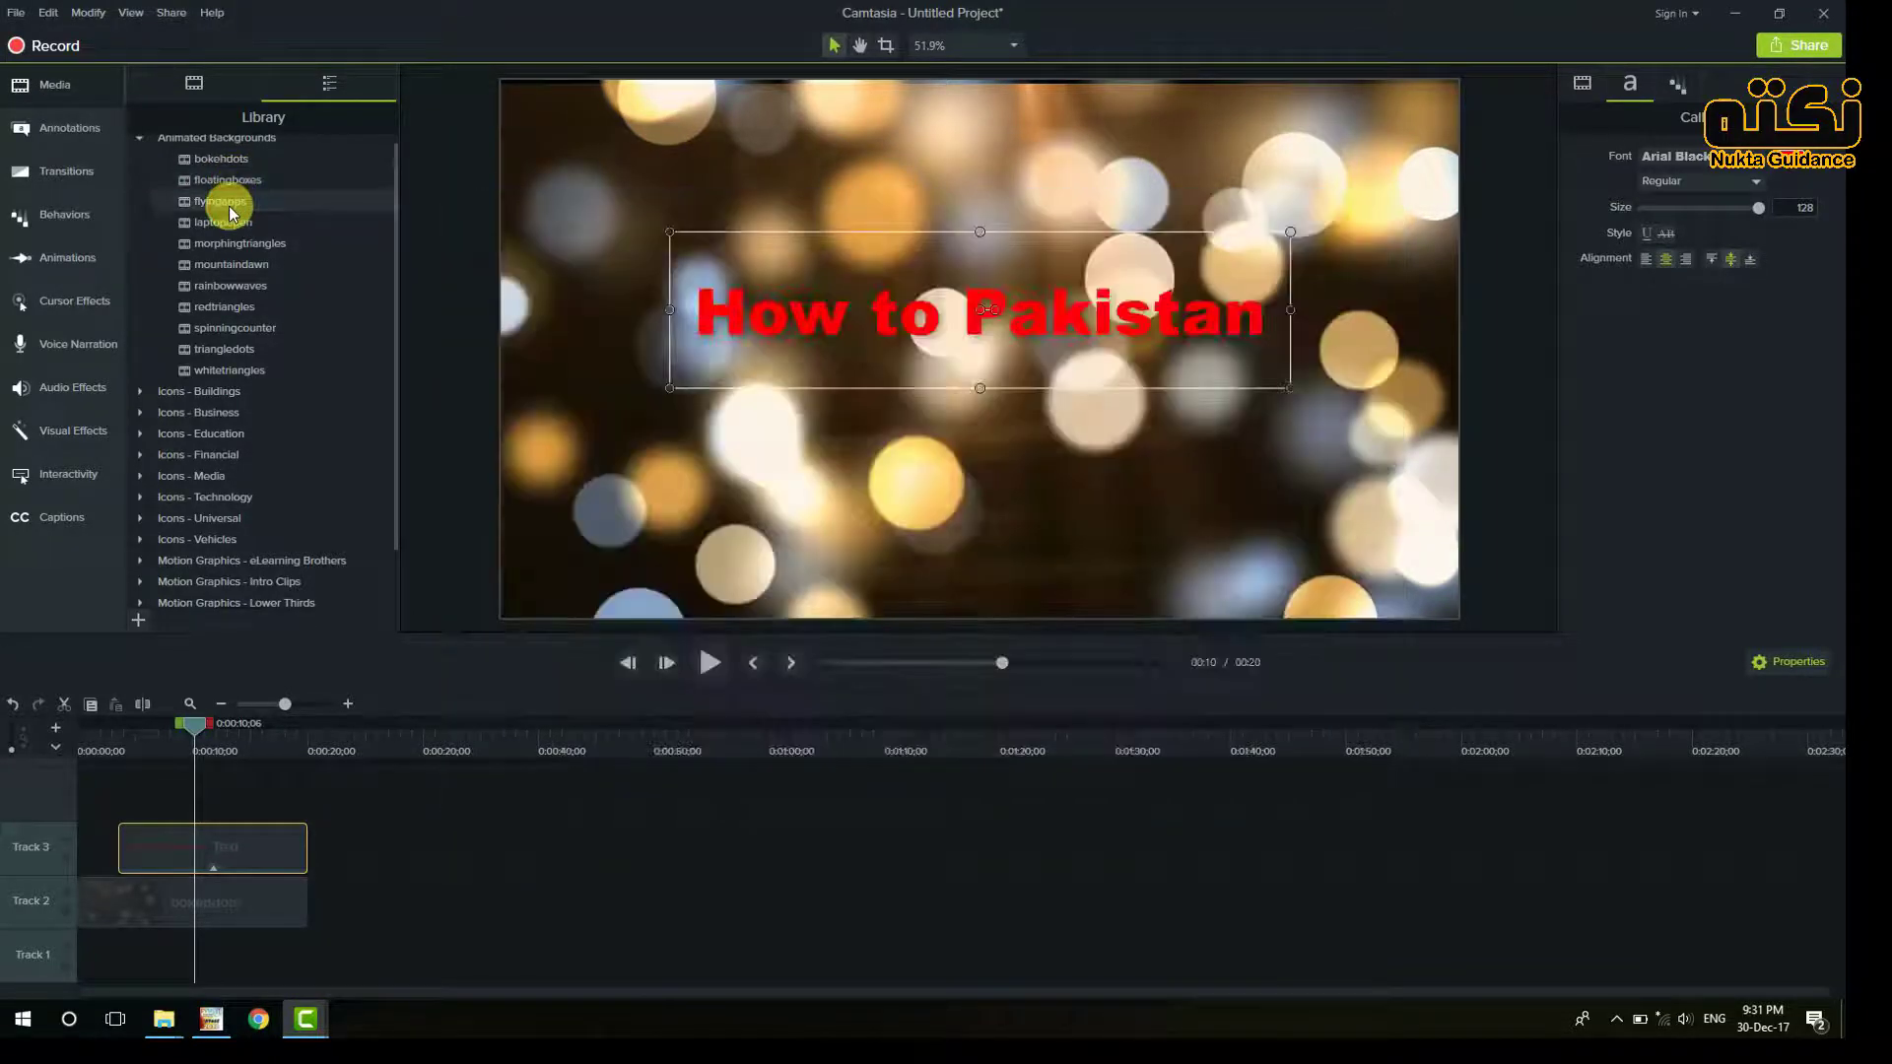
double_click(227, 203)
key("Escape")
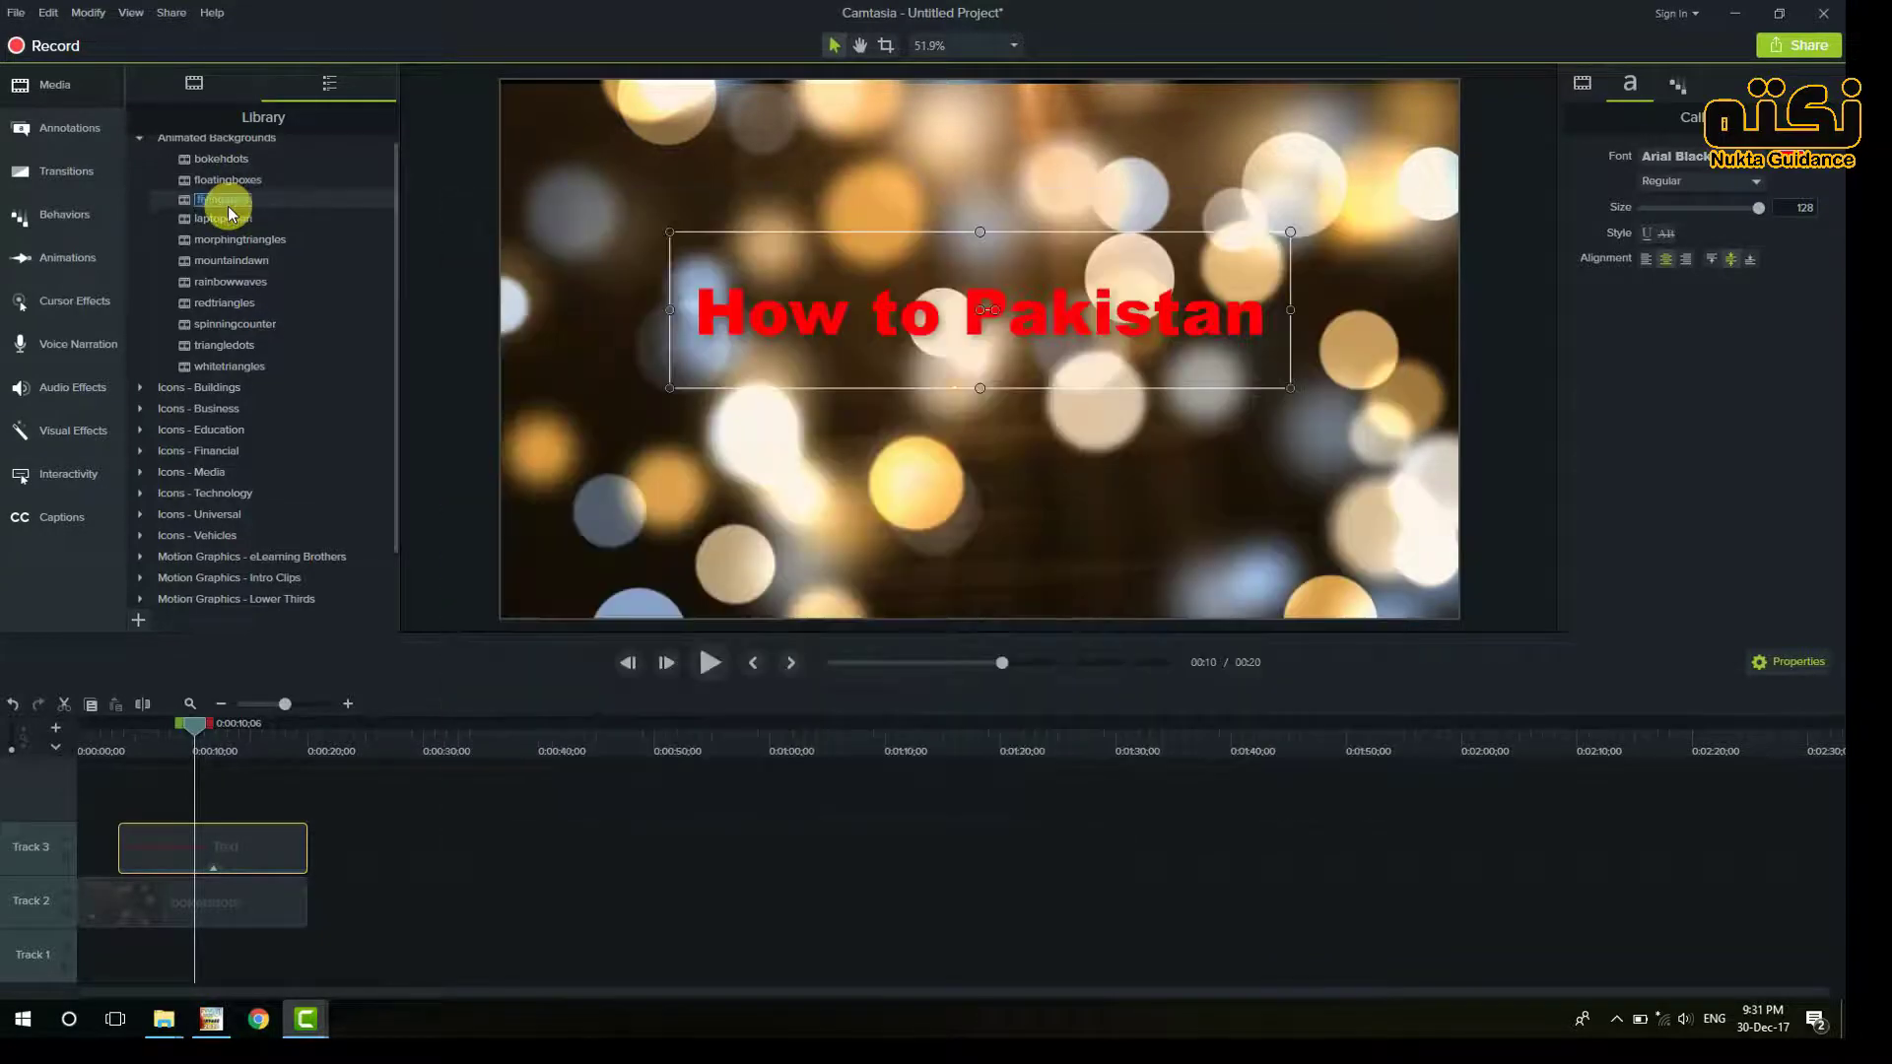
key("Escape")
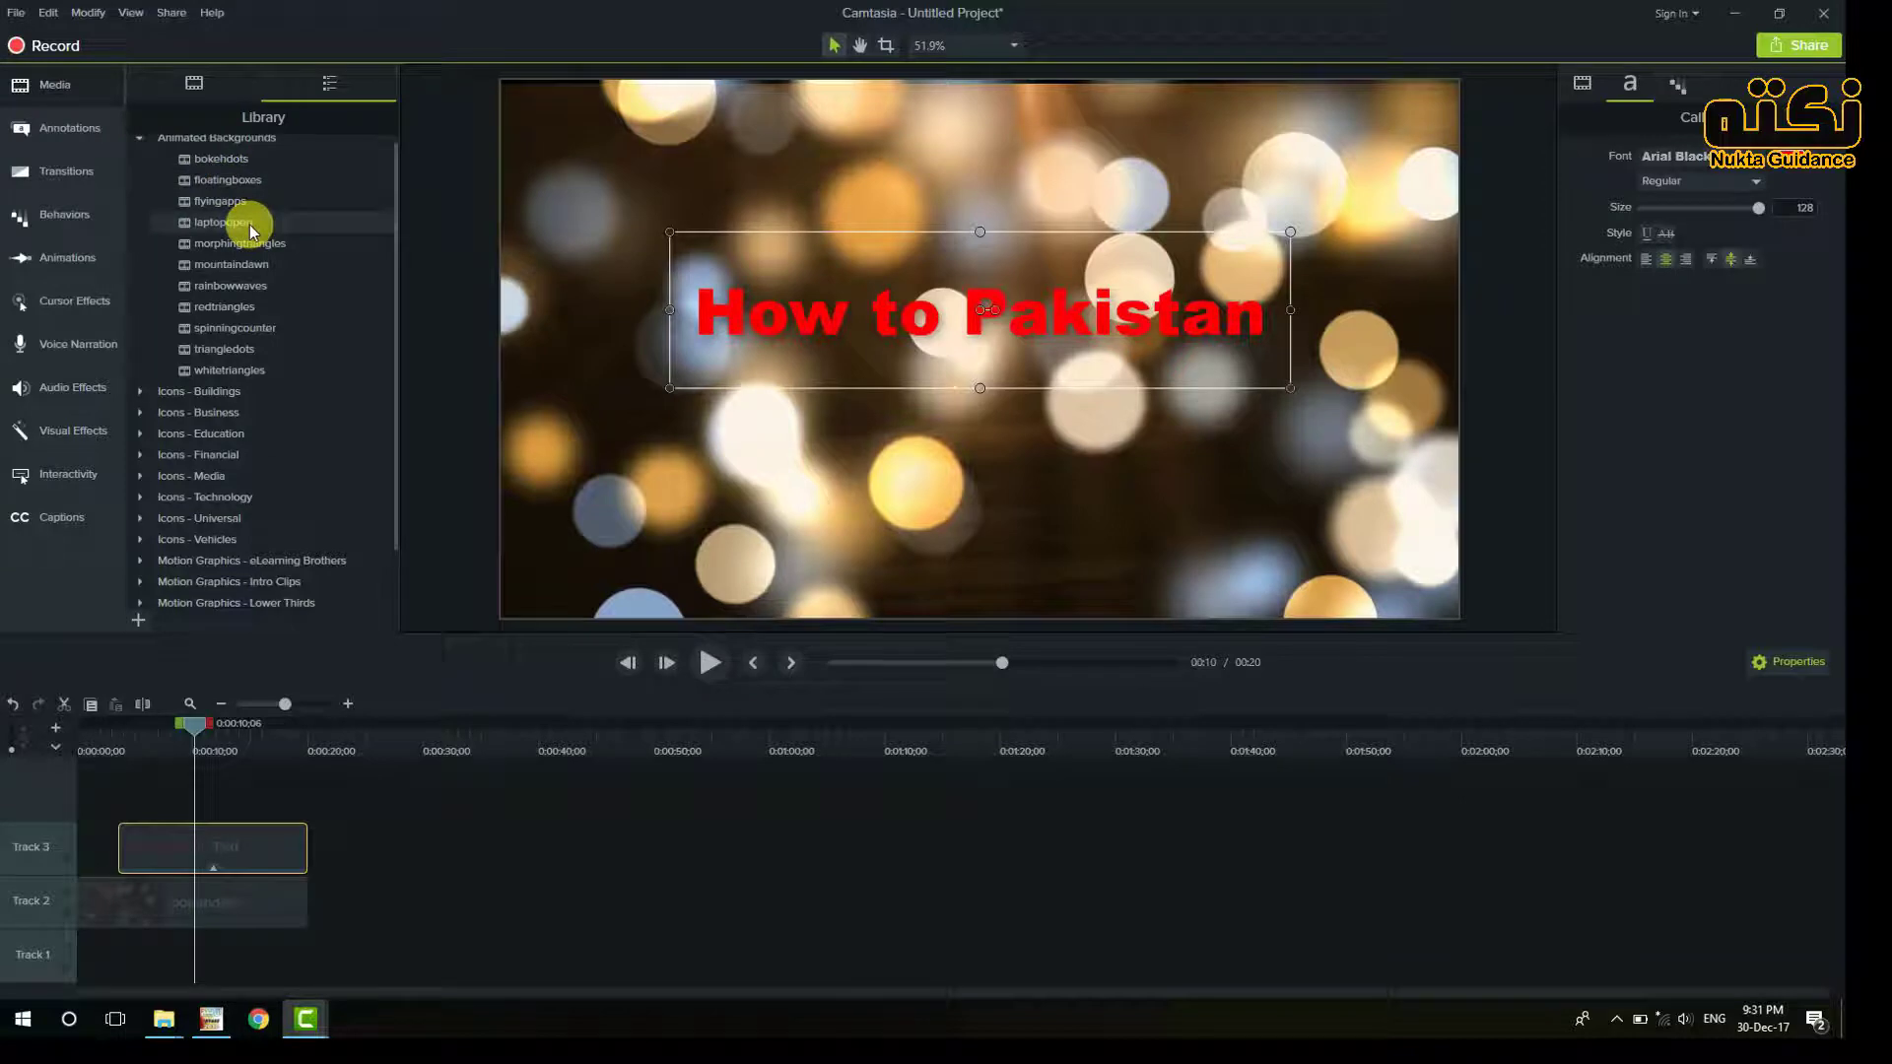
double_click(250, 225)
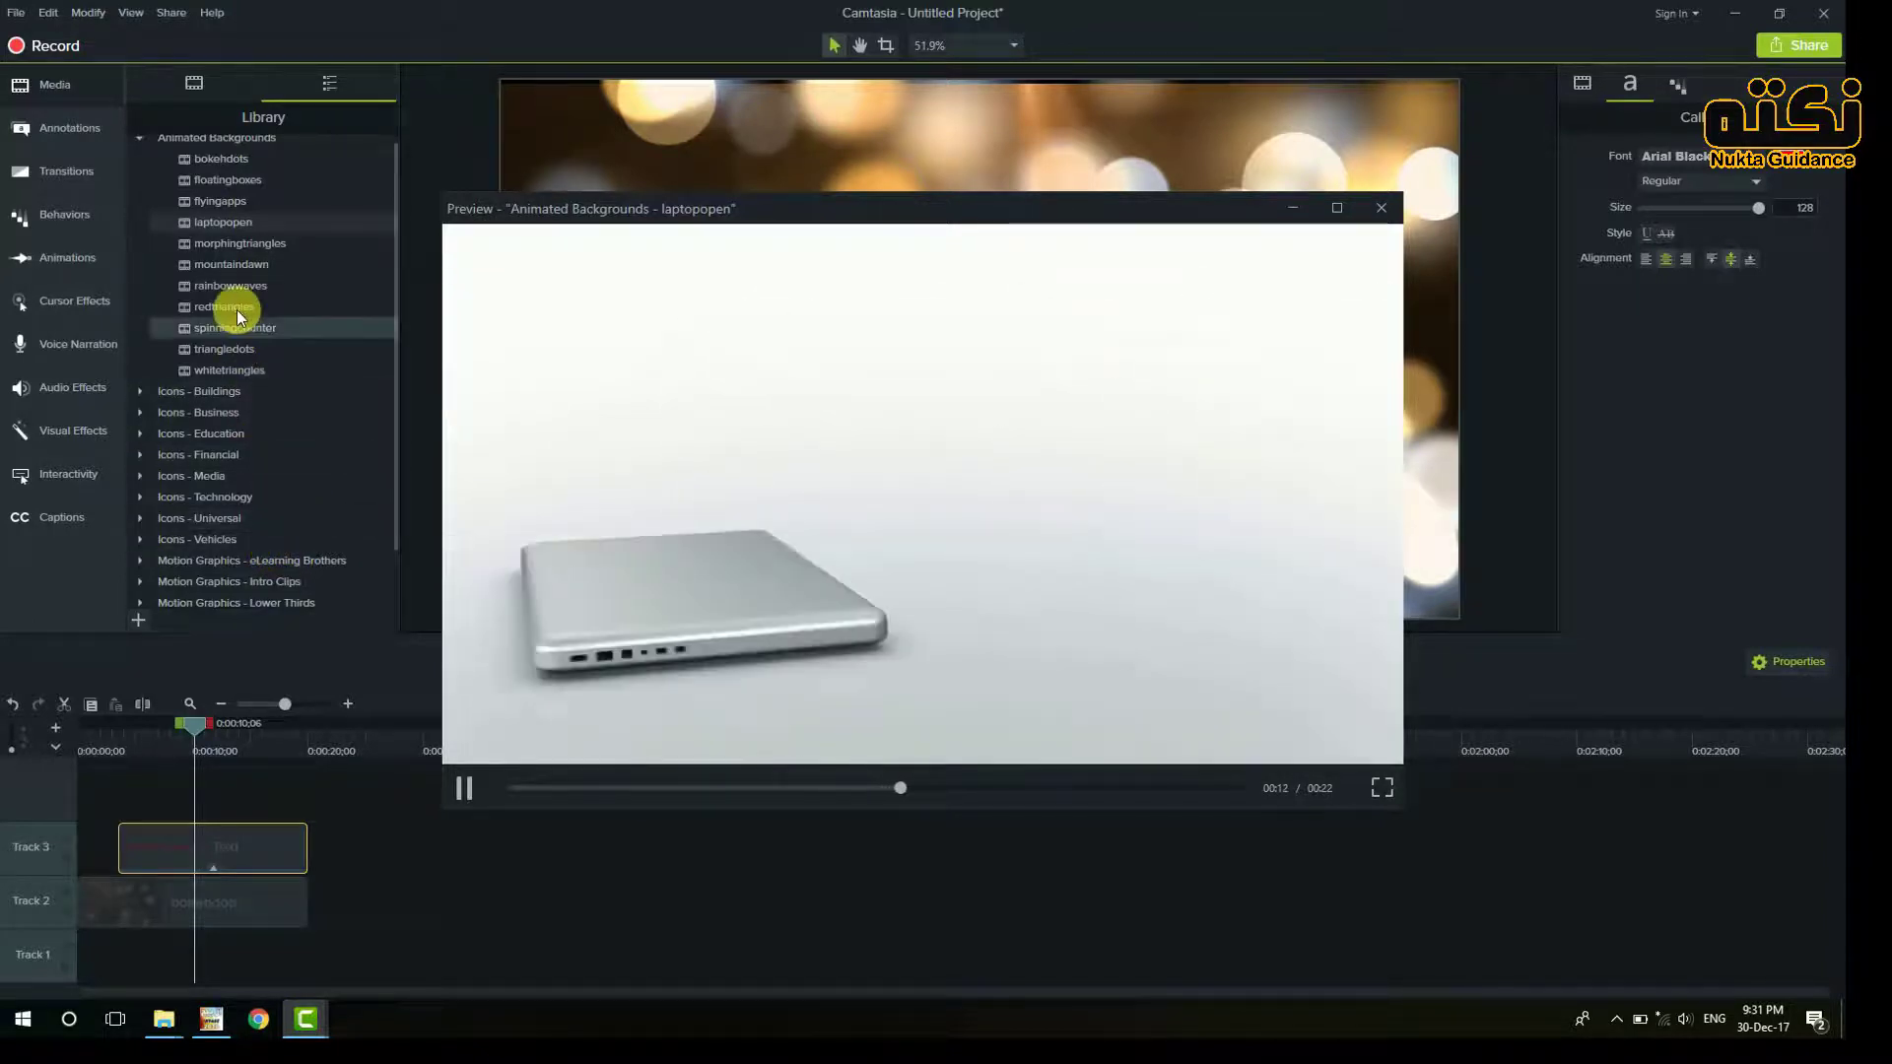
left_click(234, 266)
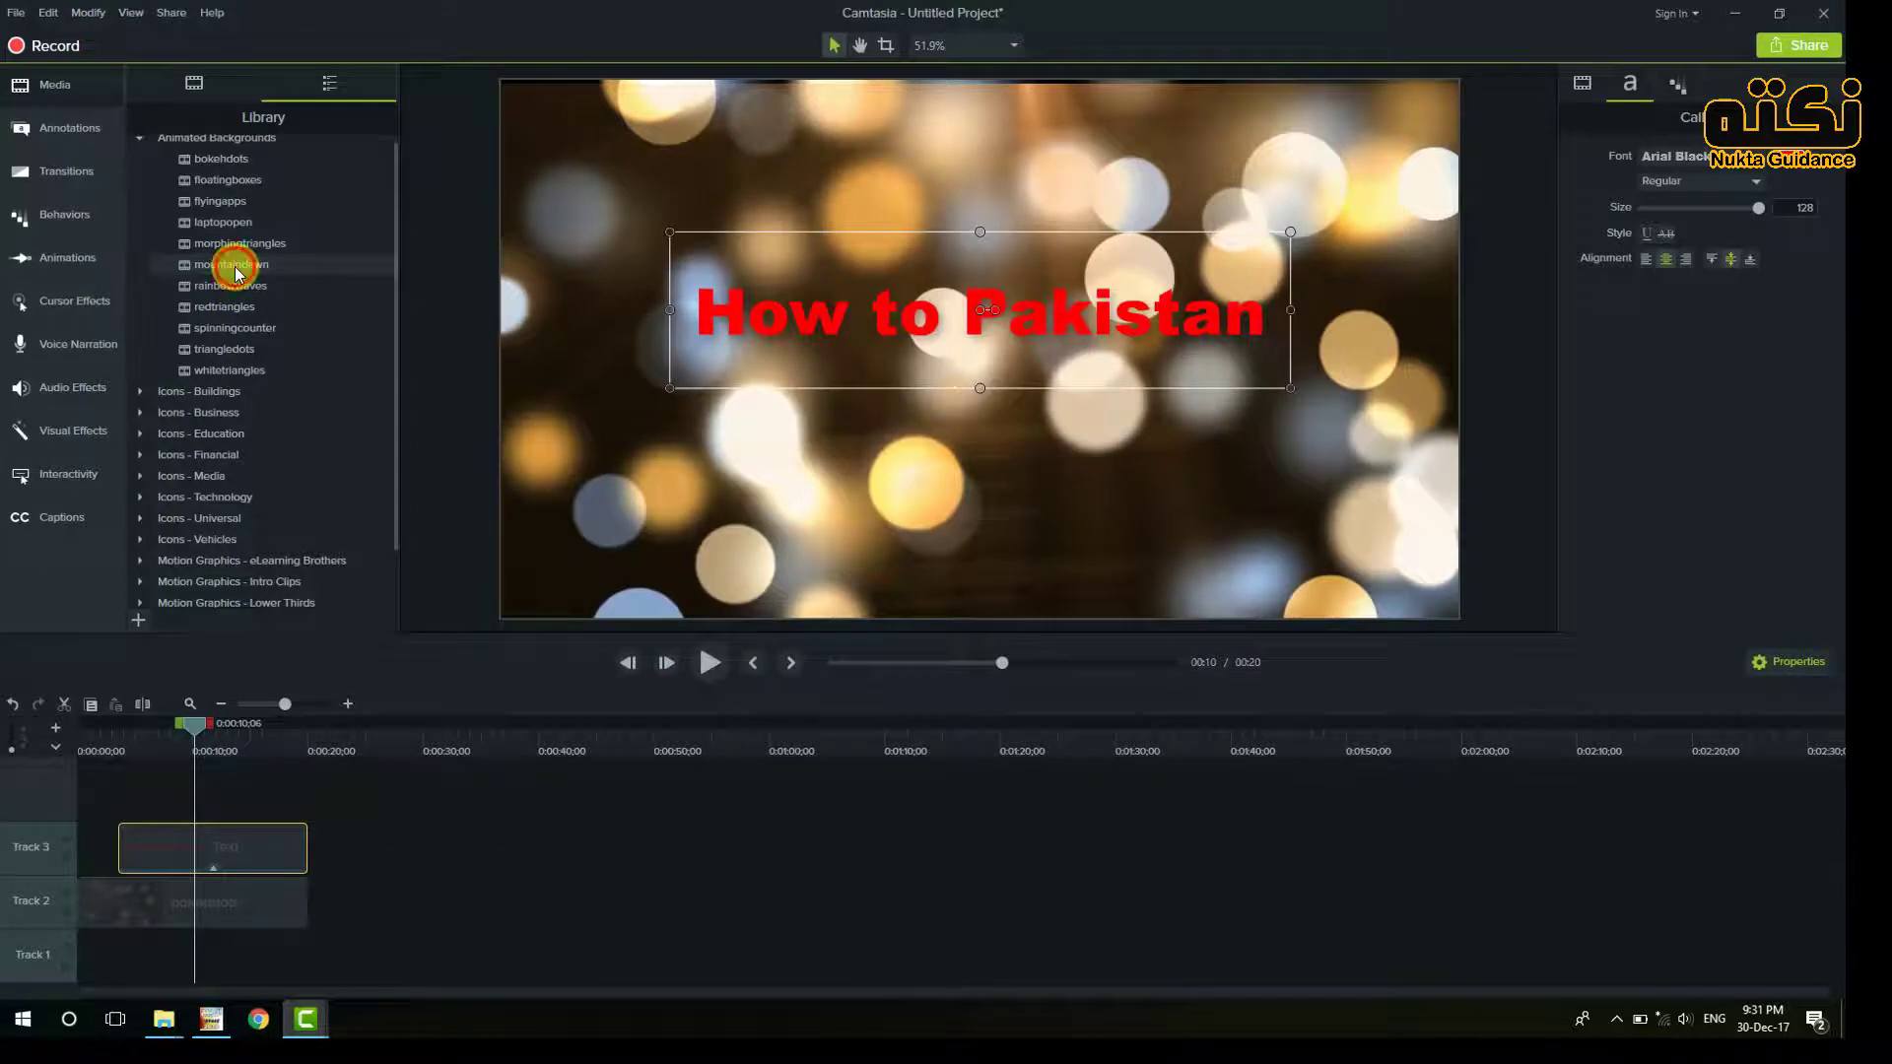
double_click(234, 266)
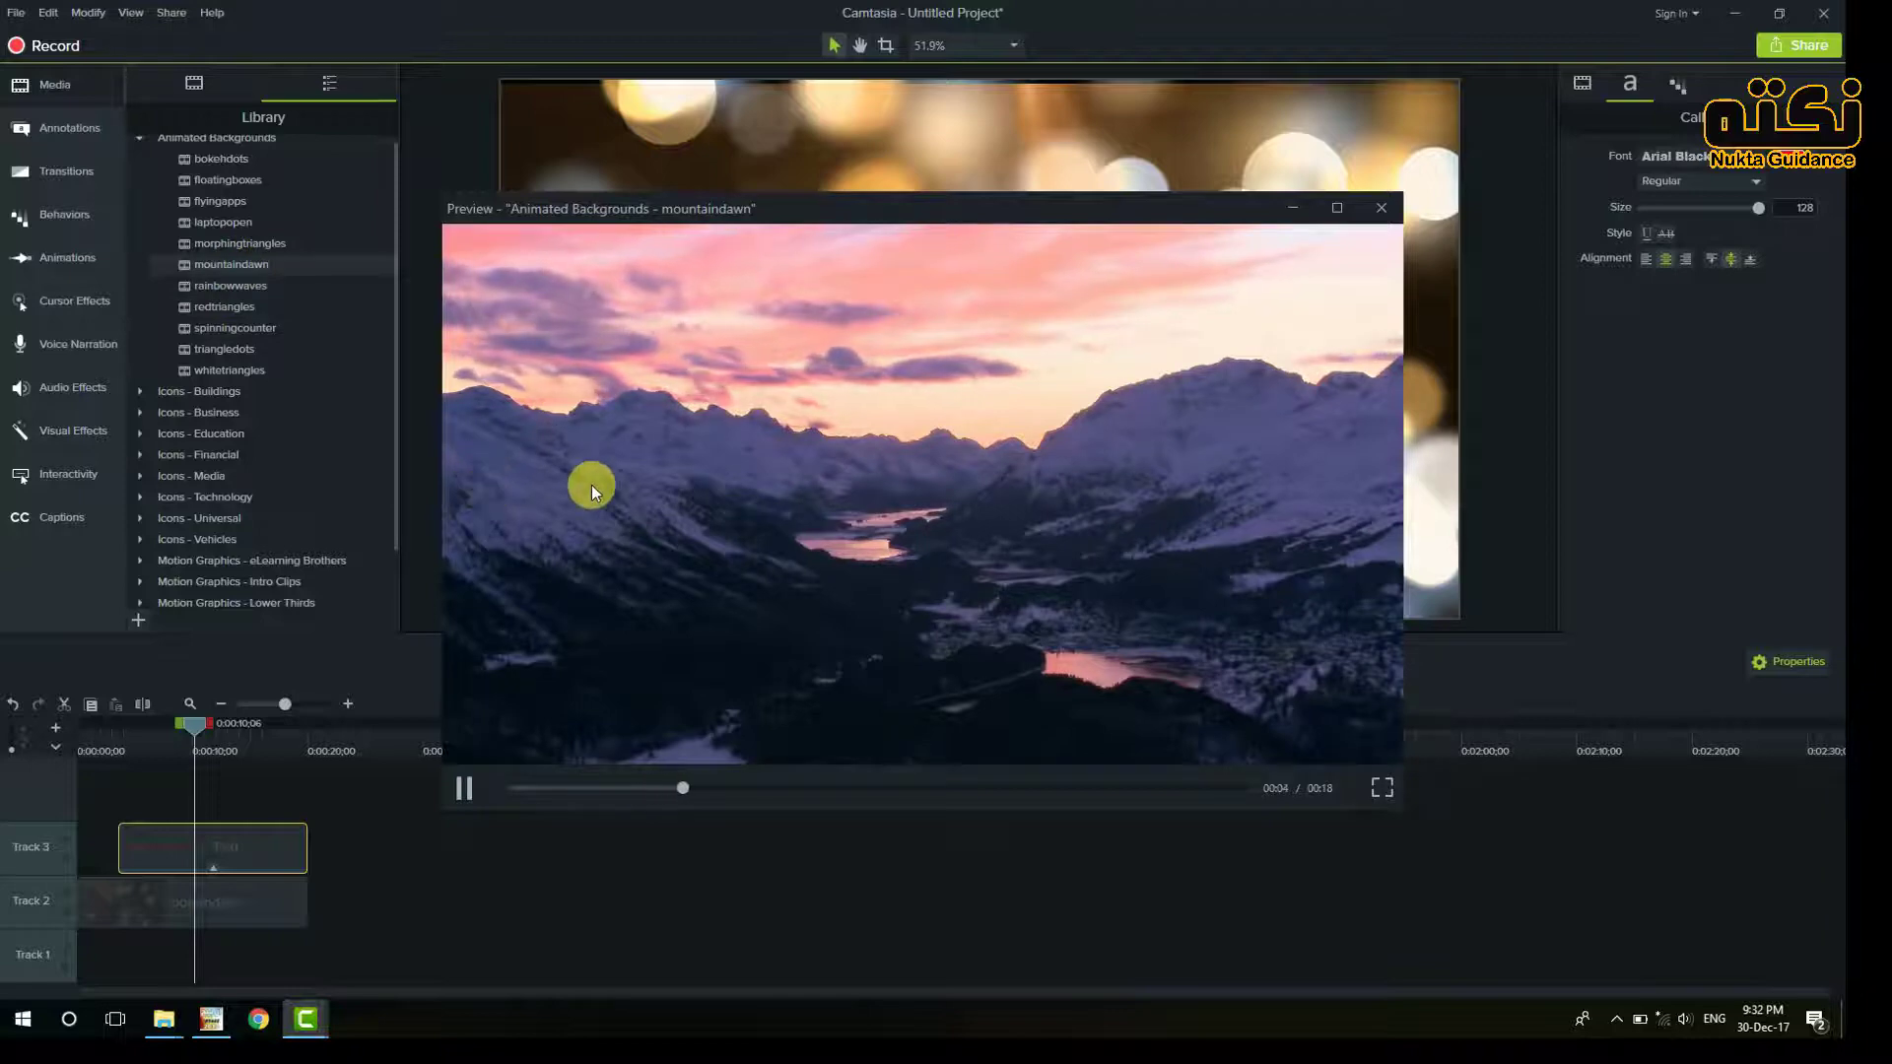
left_click(1384, 212)
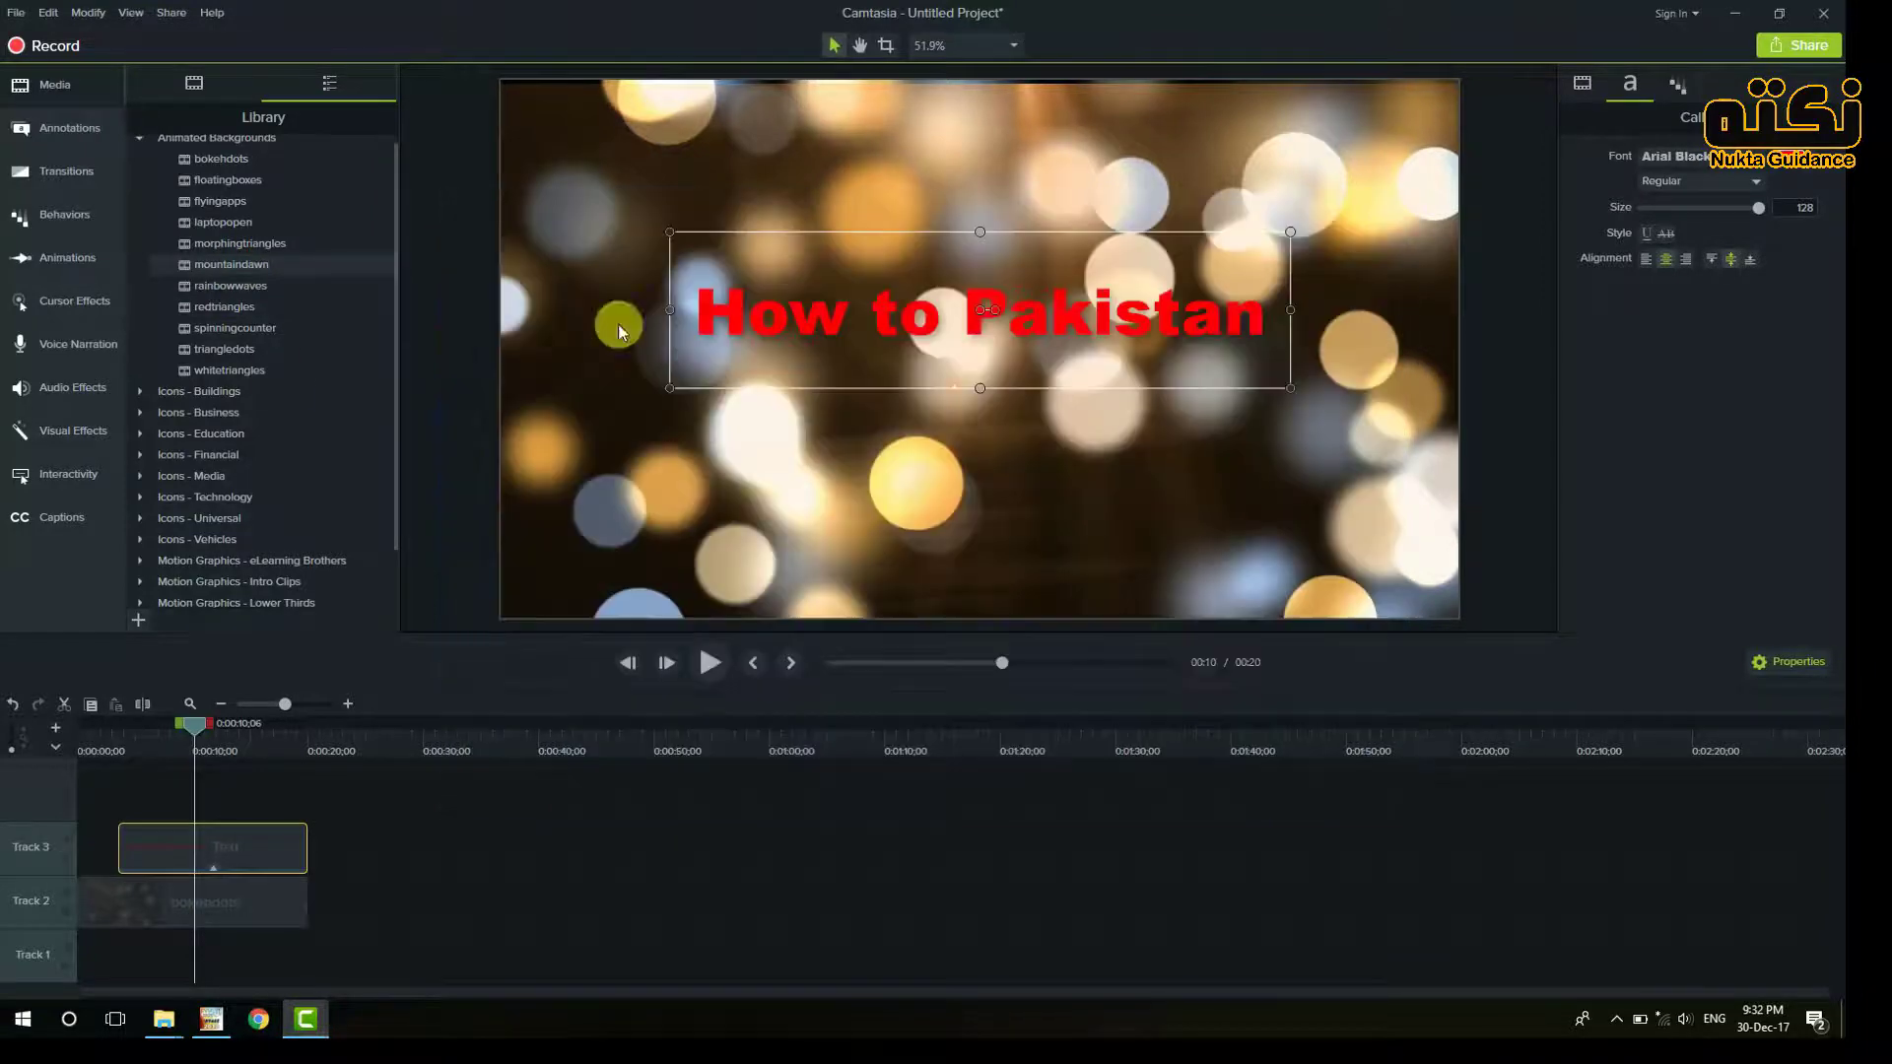
Step: Preview the book-01 icon from the library's Icons - Education folder, and list the contents of Icons - Technology
left_click(135, 140)
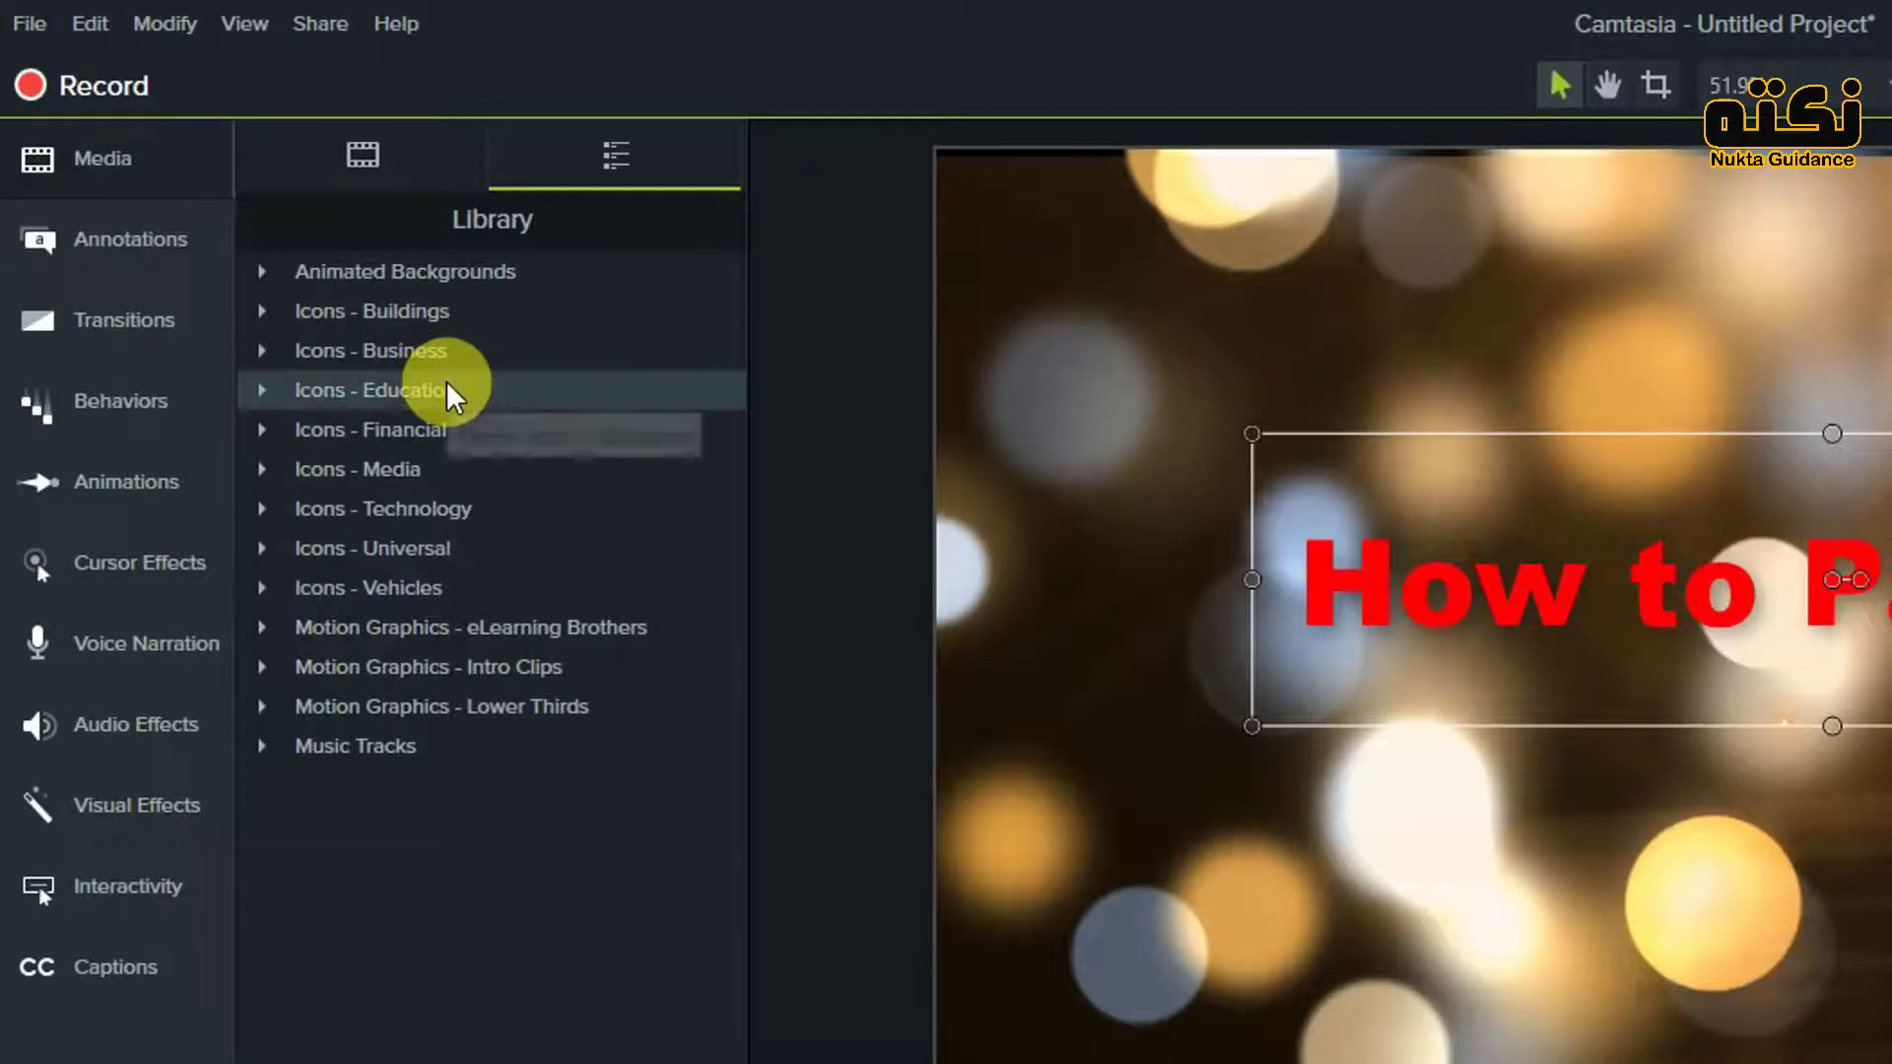
left_click(262, 393)
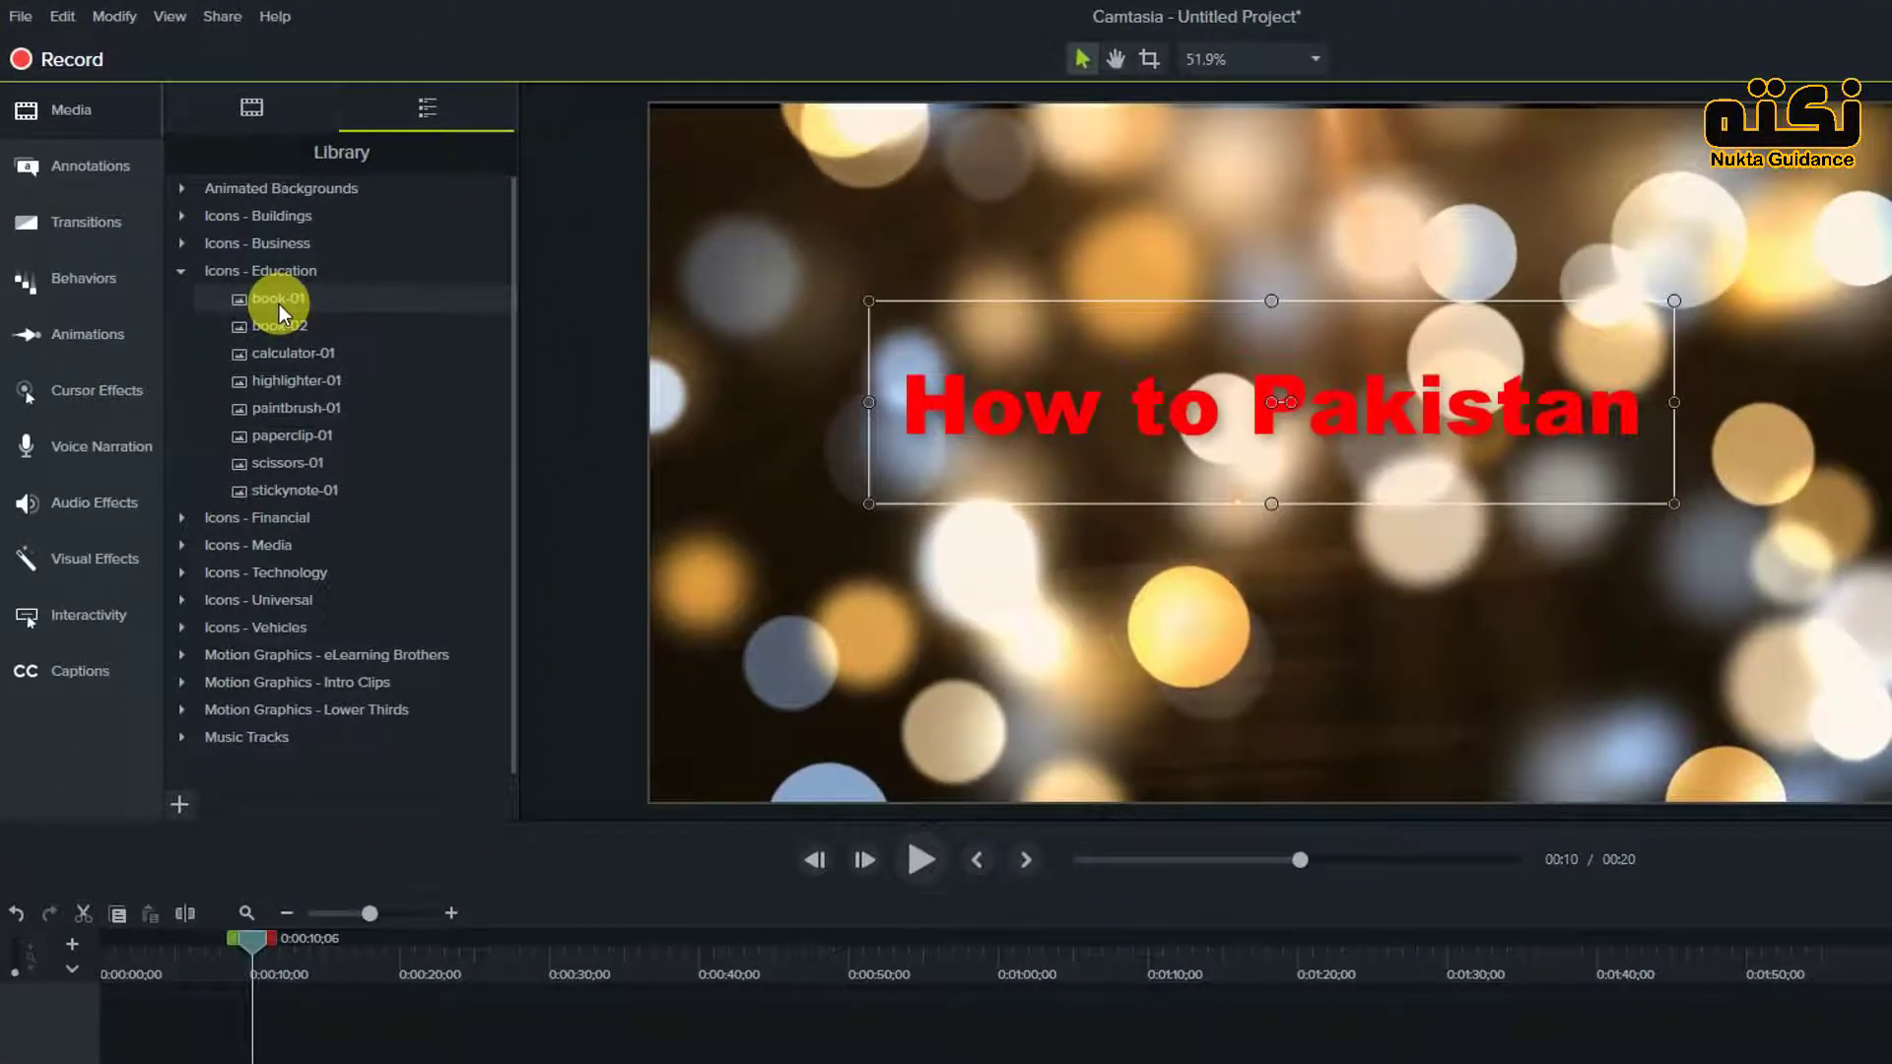
double_click(280, 303)
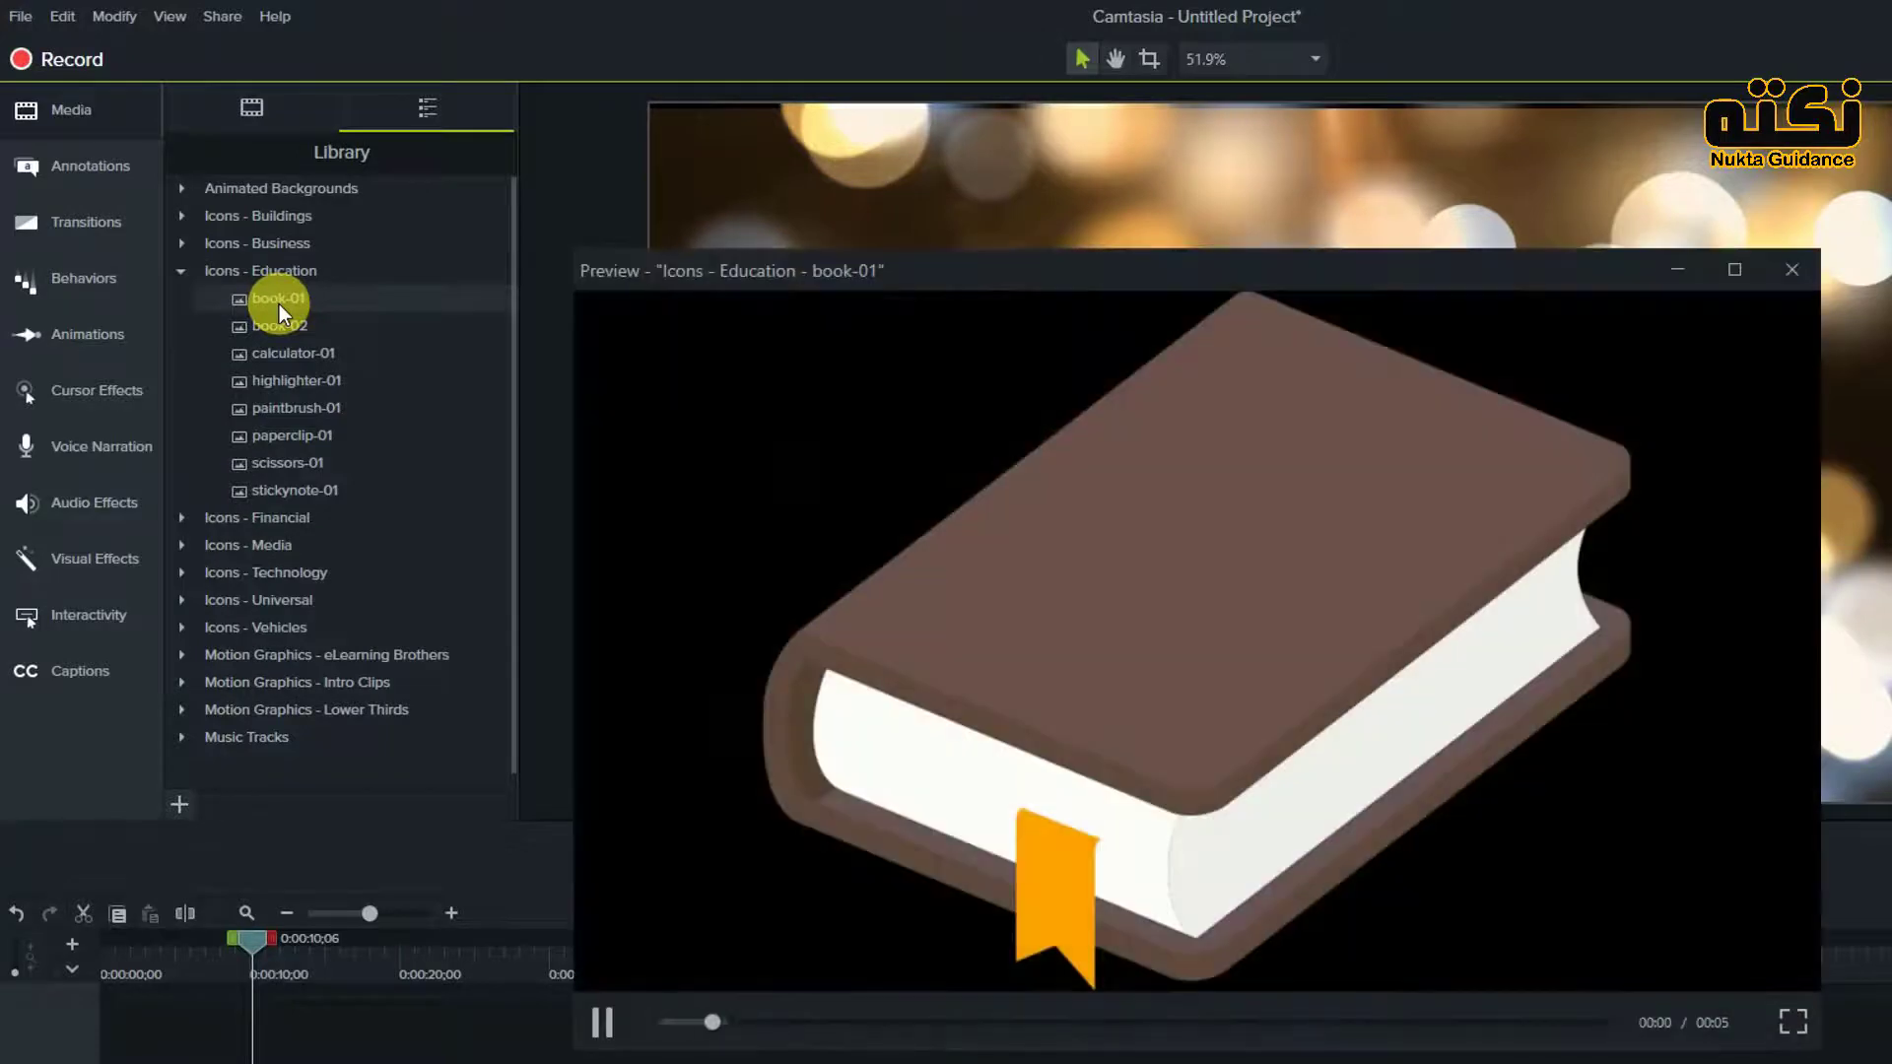
left_click(1790, 272)
left_click(181, 272)
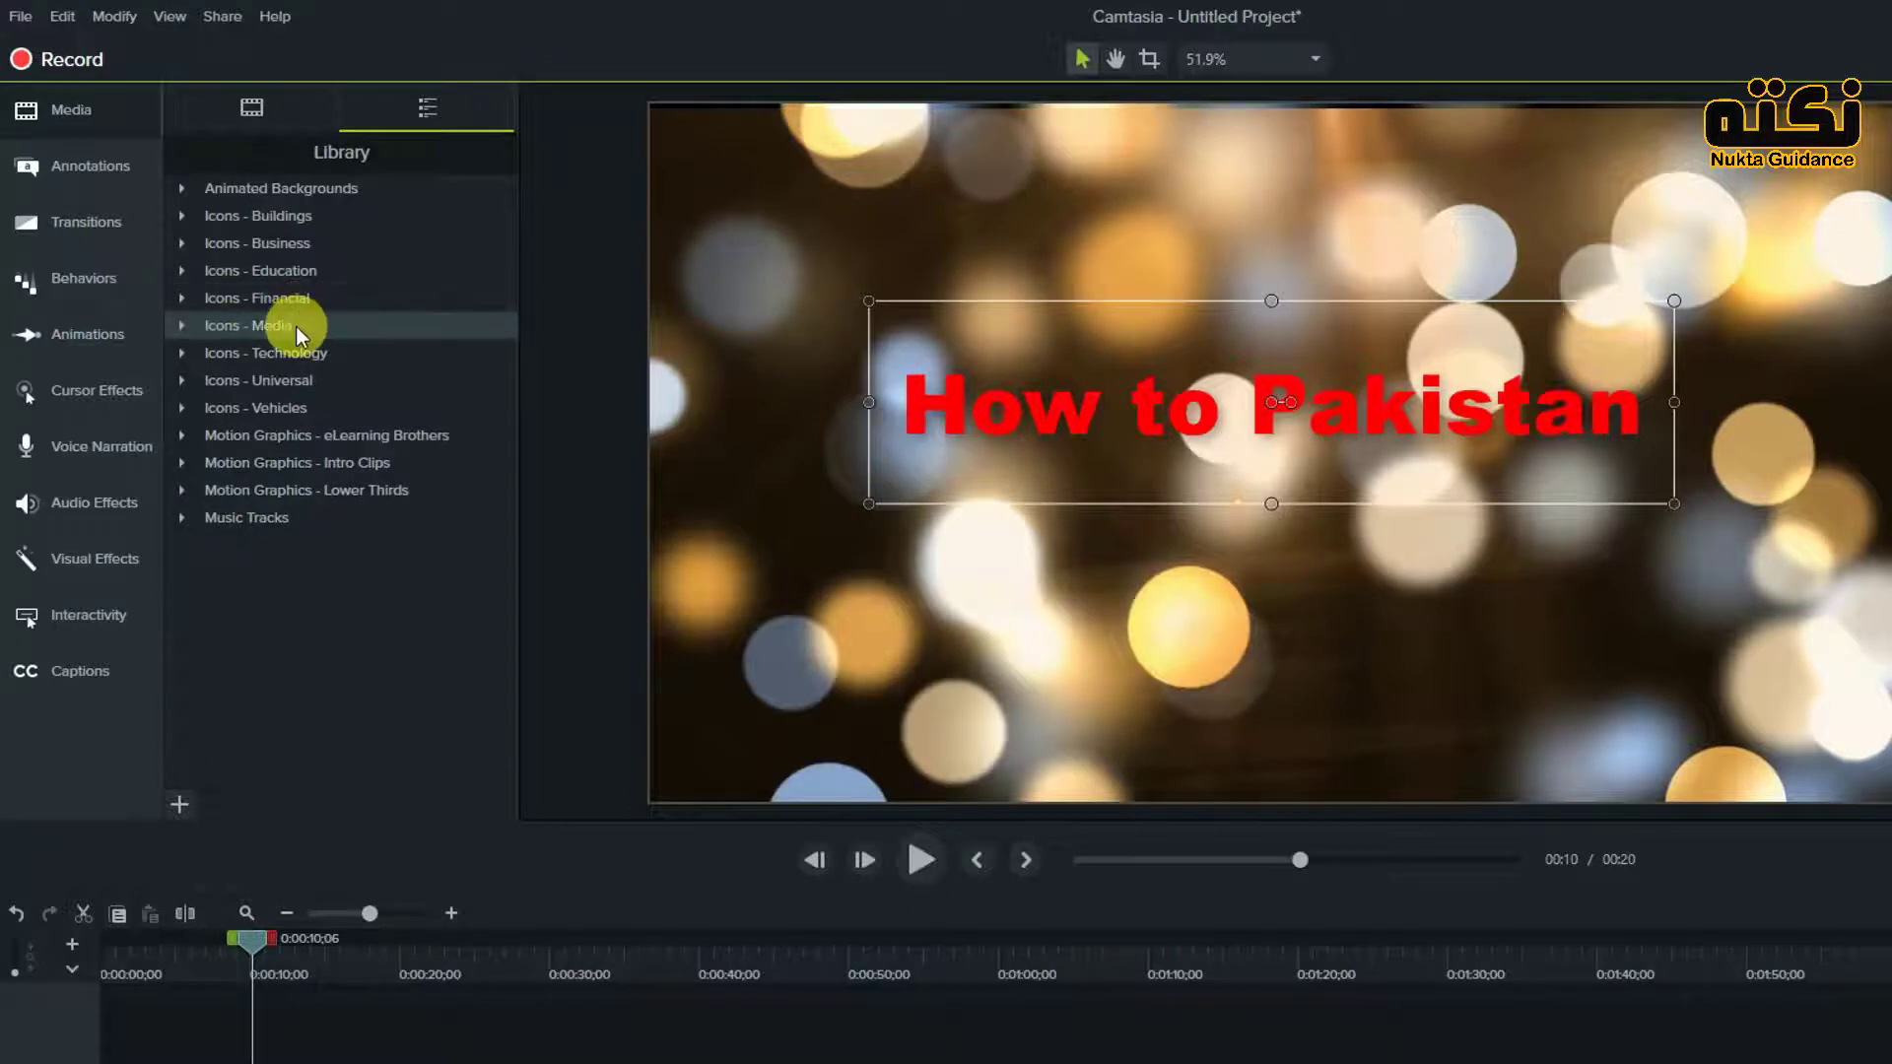
left_click(183, 354)
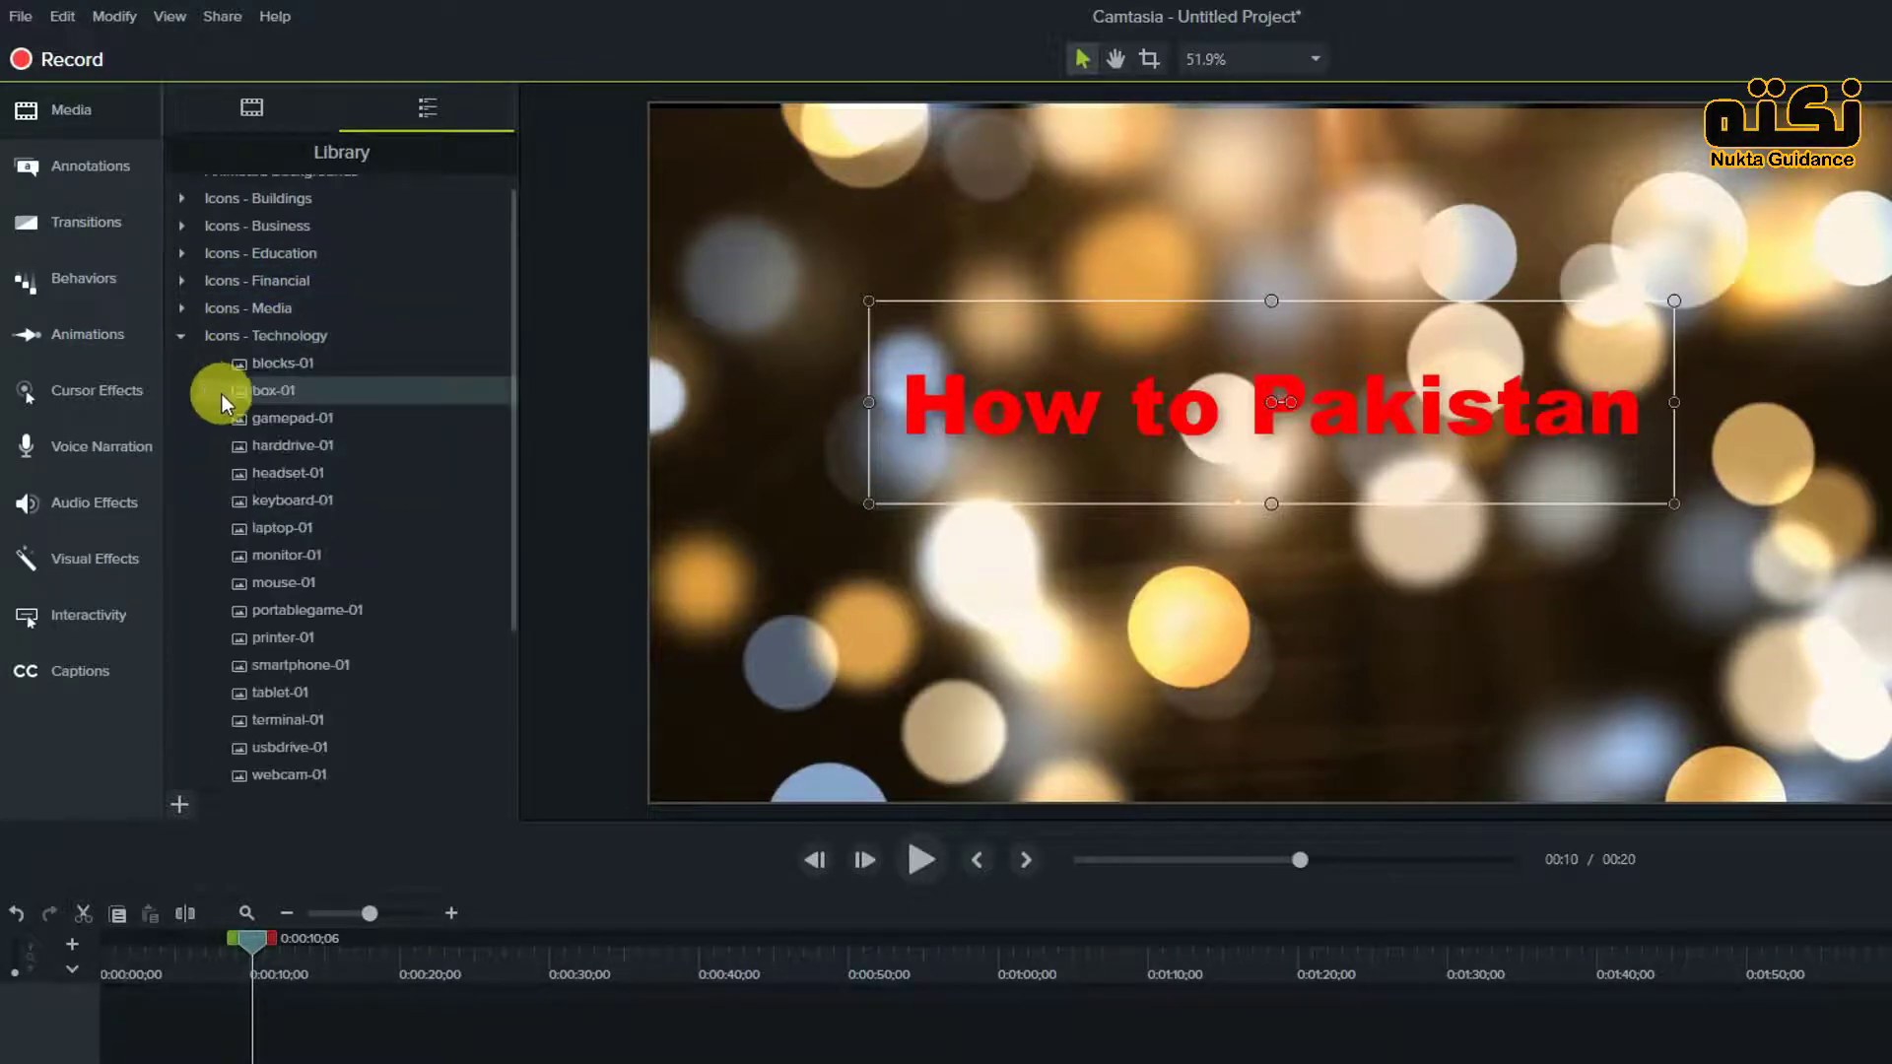
Step: Preview the gamepad-01 icon from the library and collapse the Icons - Technology folder
double_click(279, 426)
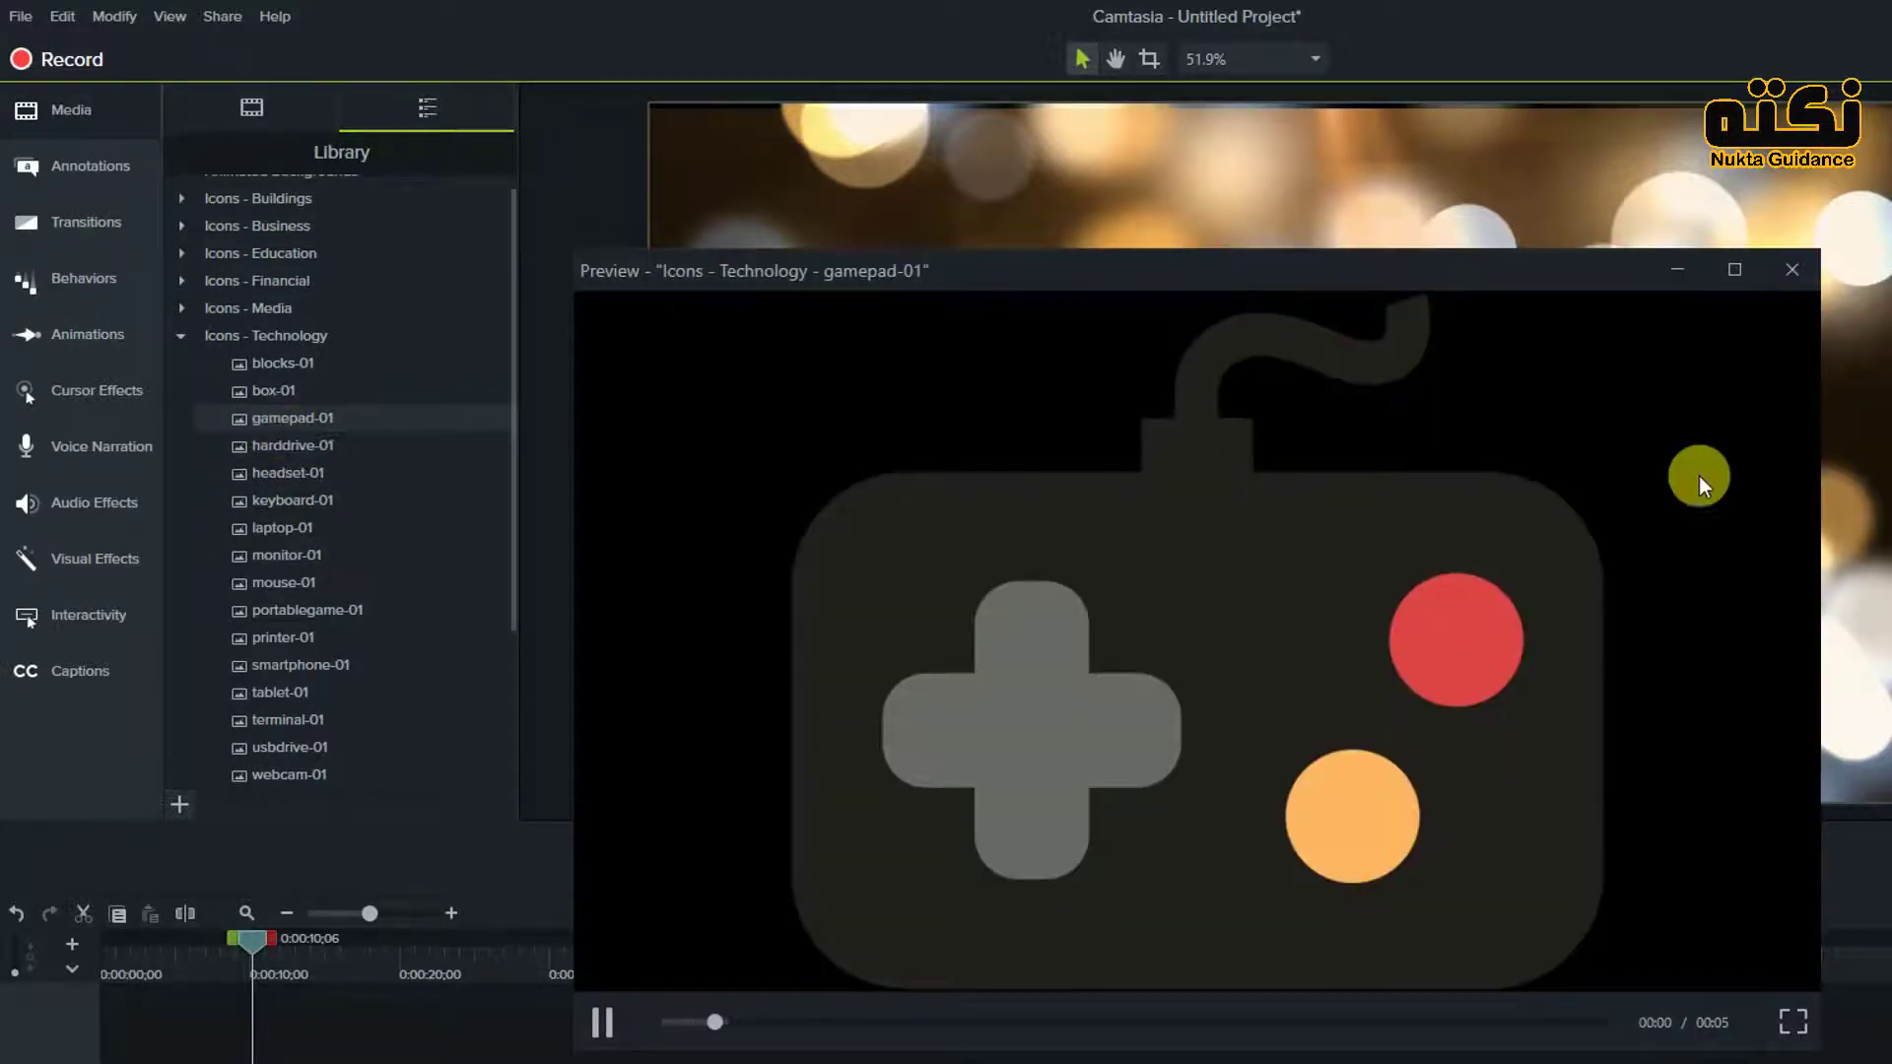
left_click(1792, 272)
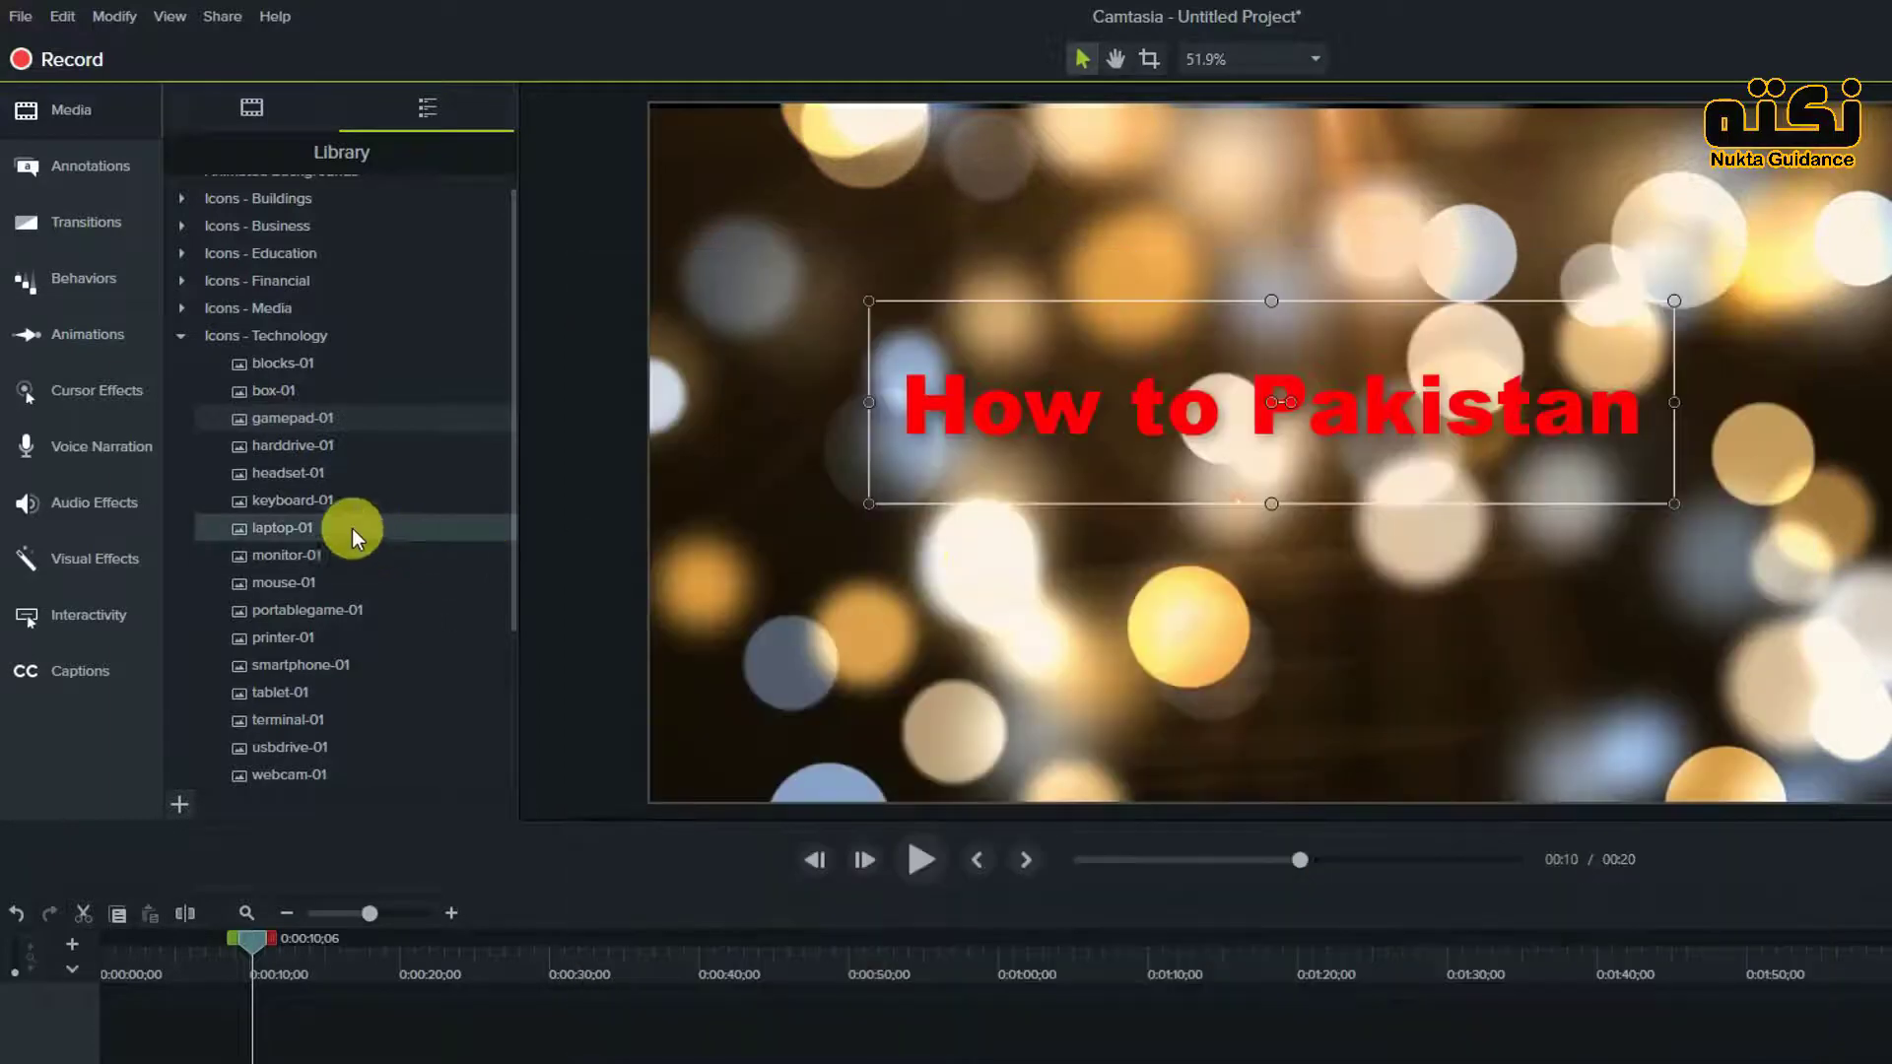
left_click(180, 336)
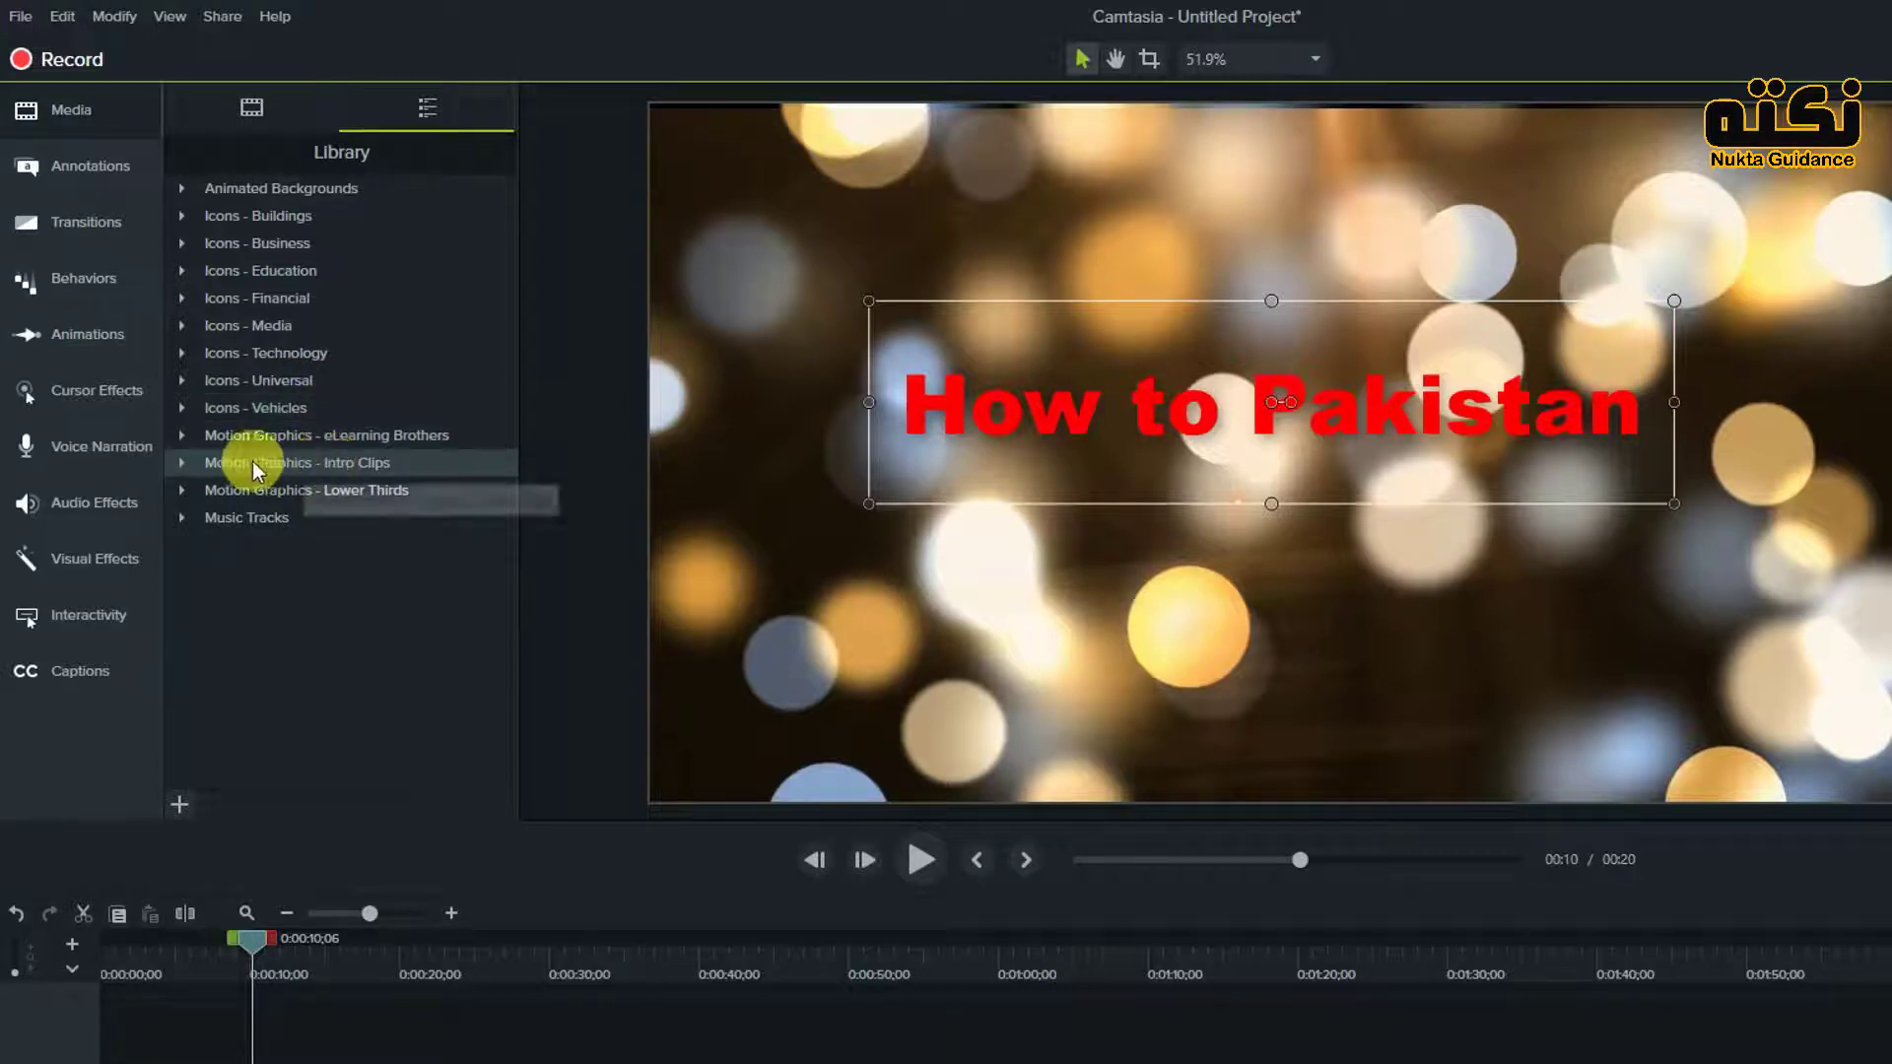
Step: Preview hexagone-intro02 from the Motion Graphics - eLearning Brothers folder and add it to Track 2 at about 30 seconds
left_click(181, 437)
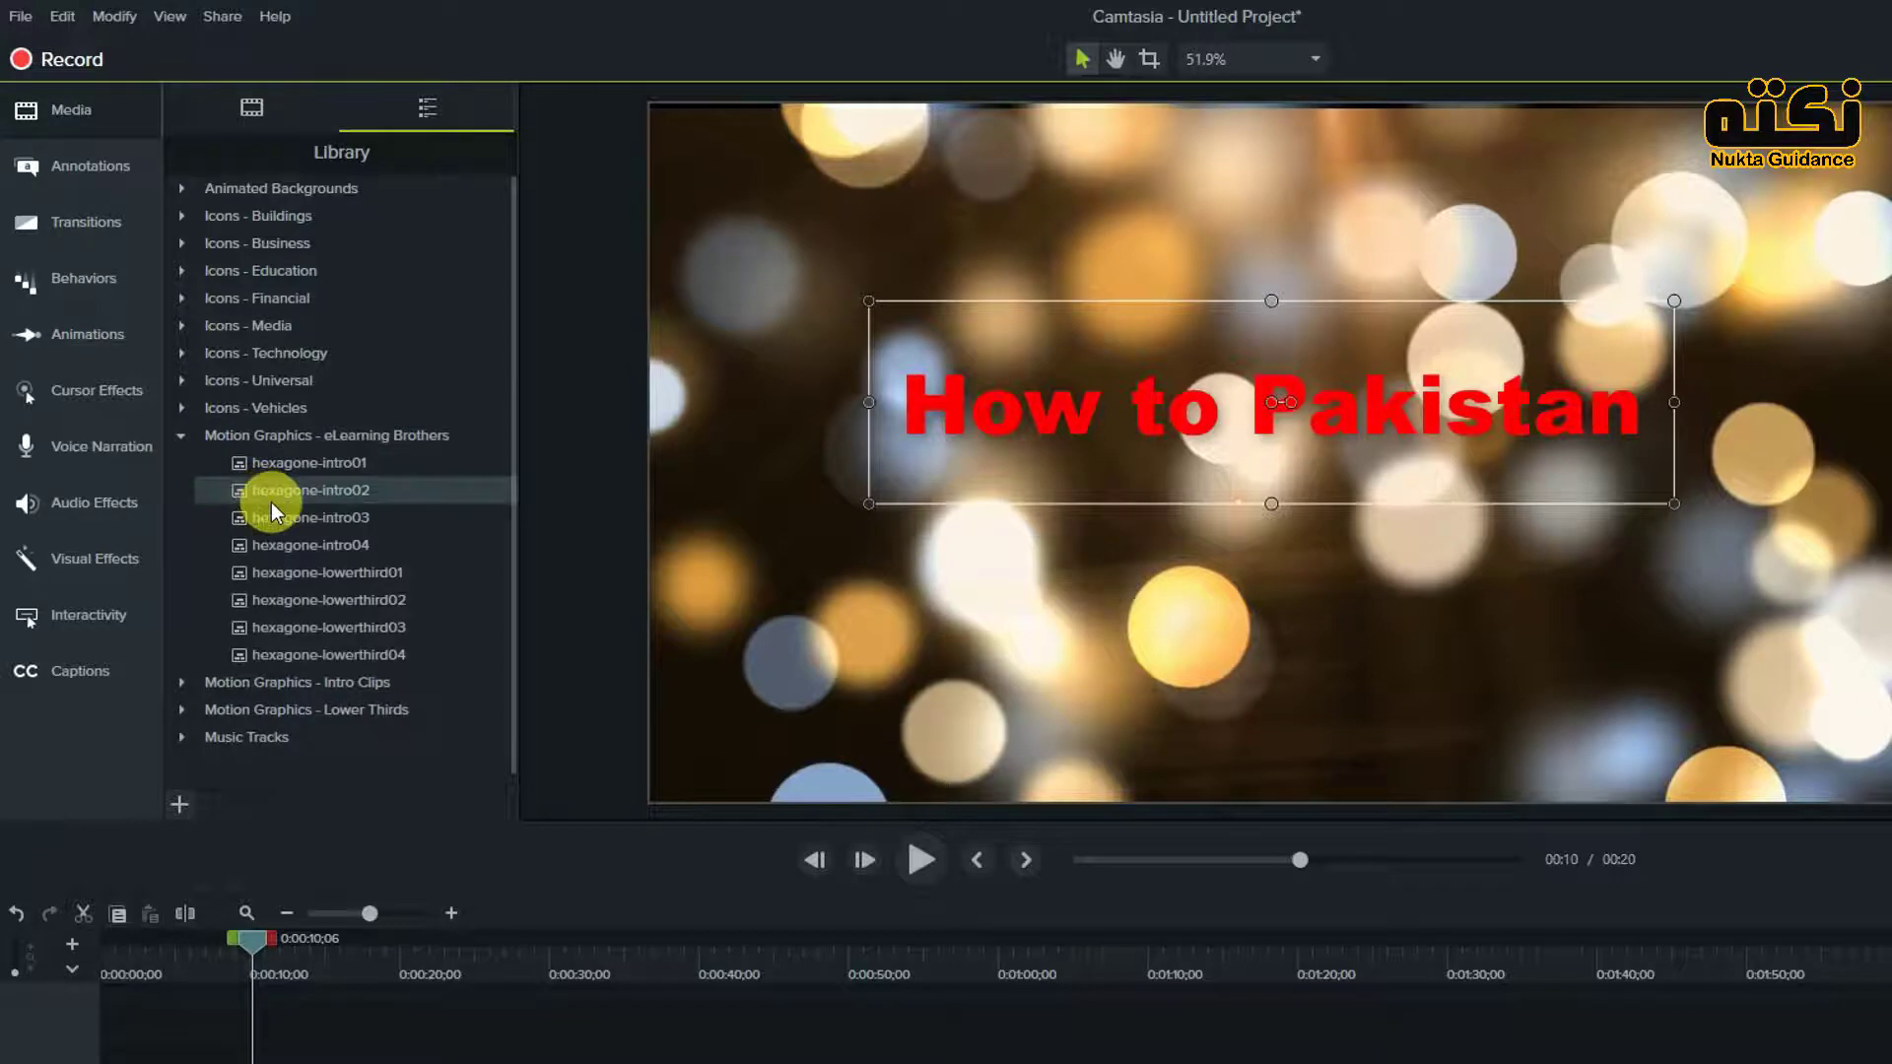
double_click(274, 504)
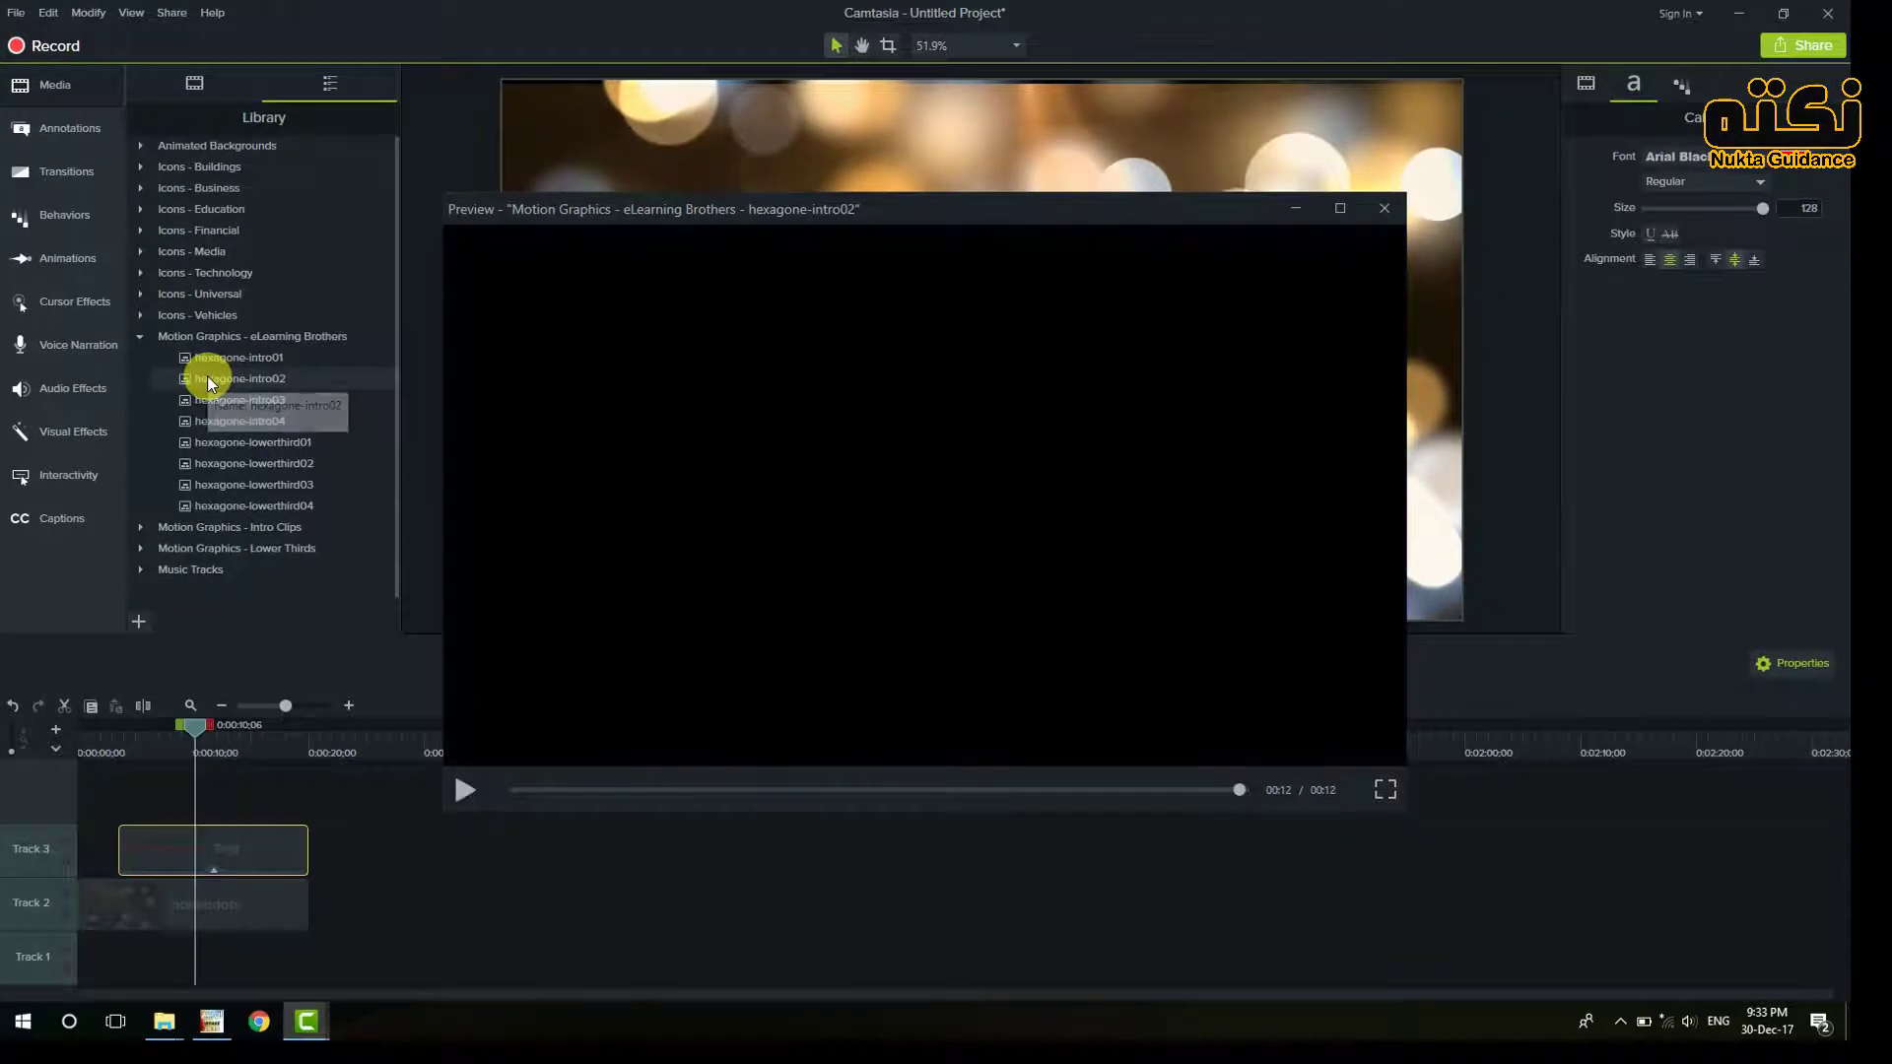
left_click_drag(207, 375, 339, 457)
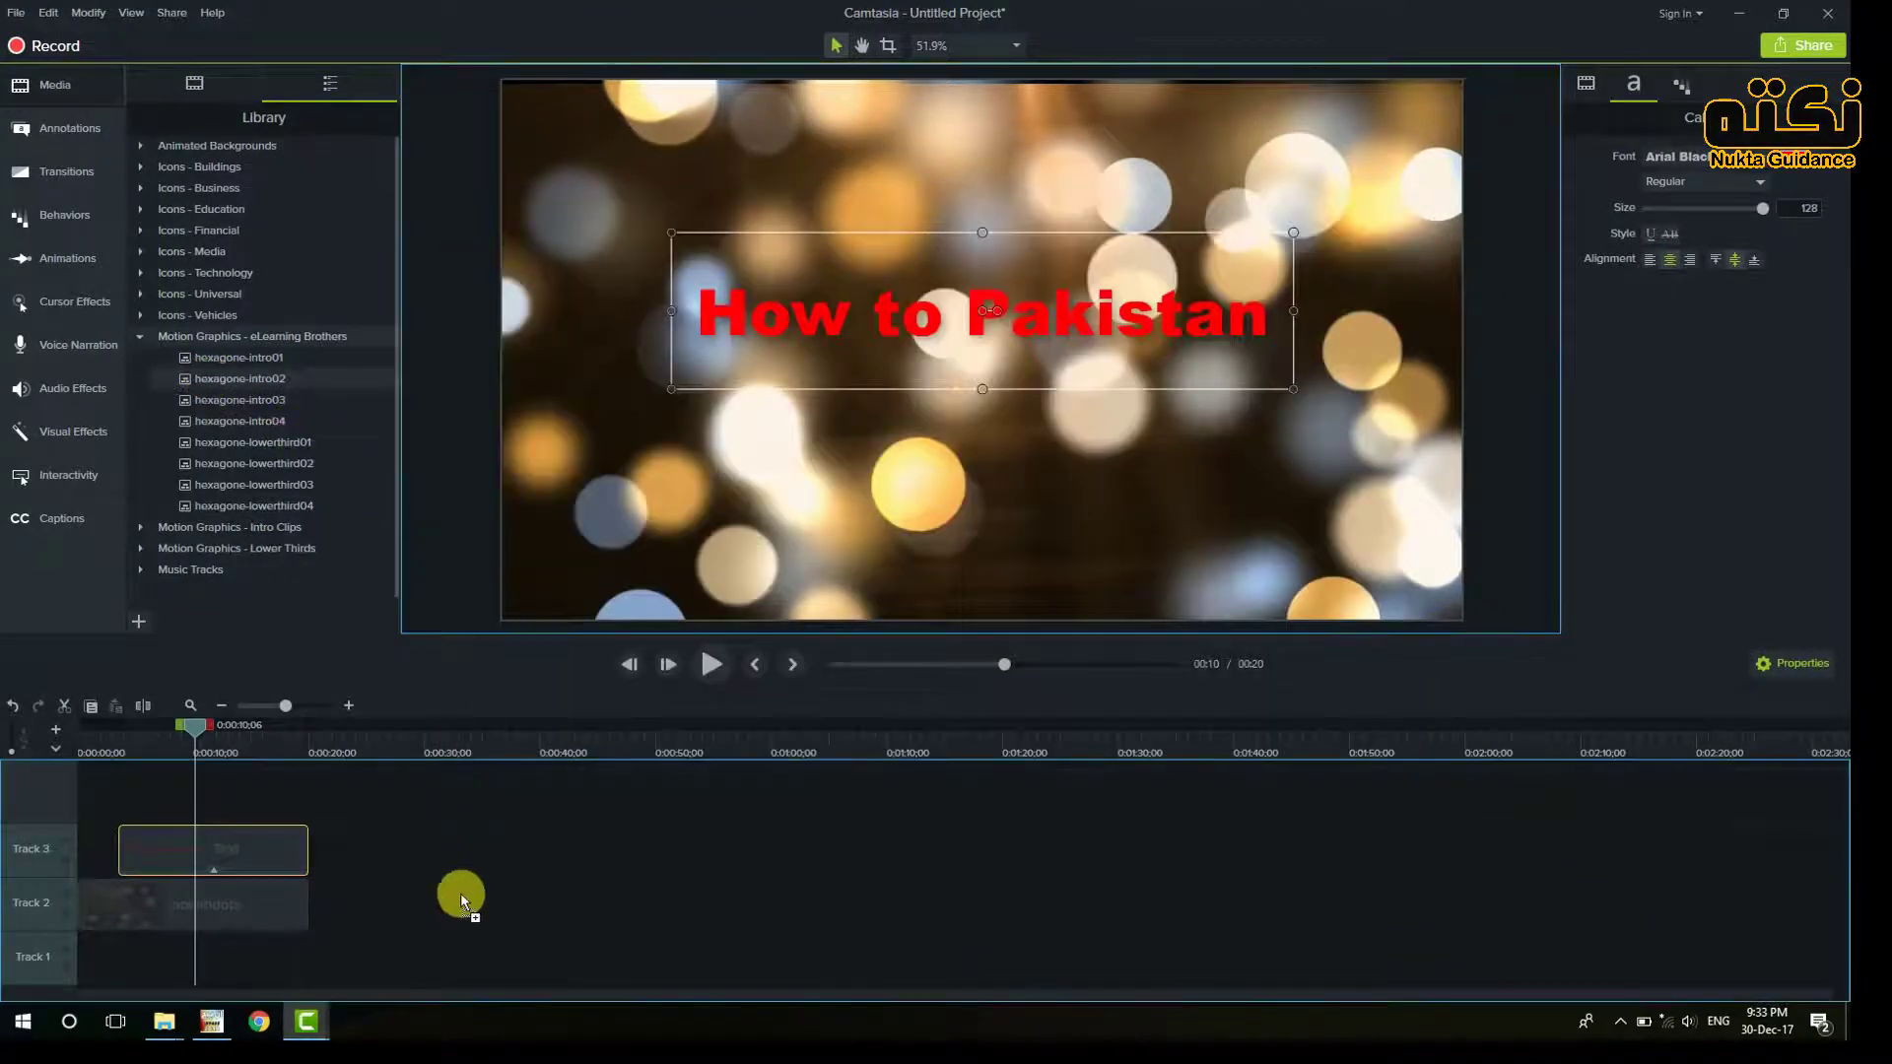
mouse_move(440, 909)
left_mouse_down()
mouse_move(424, 903)
mouse_move(452, 895)
left_mouse_up()
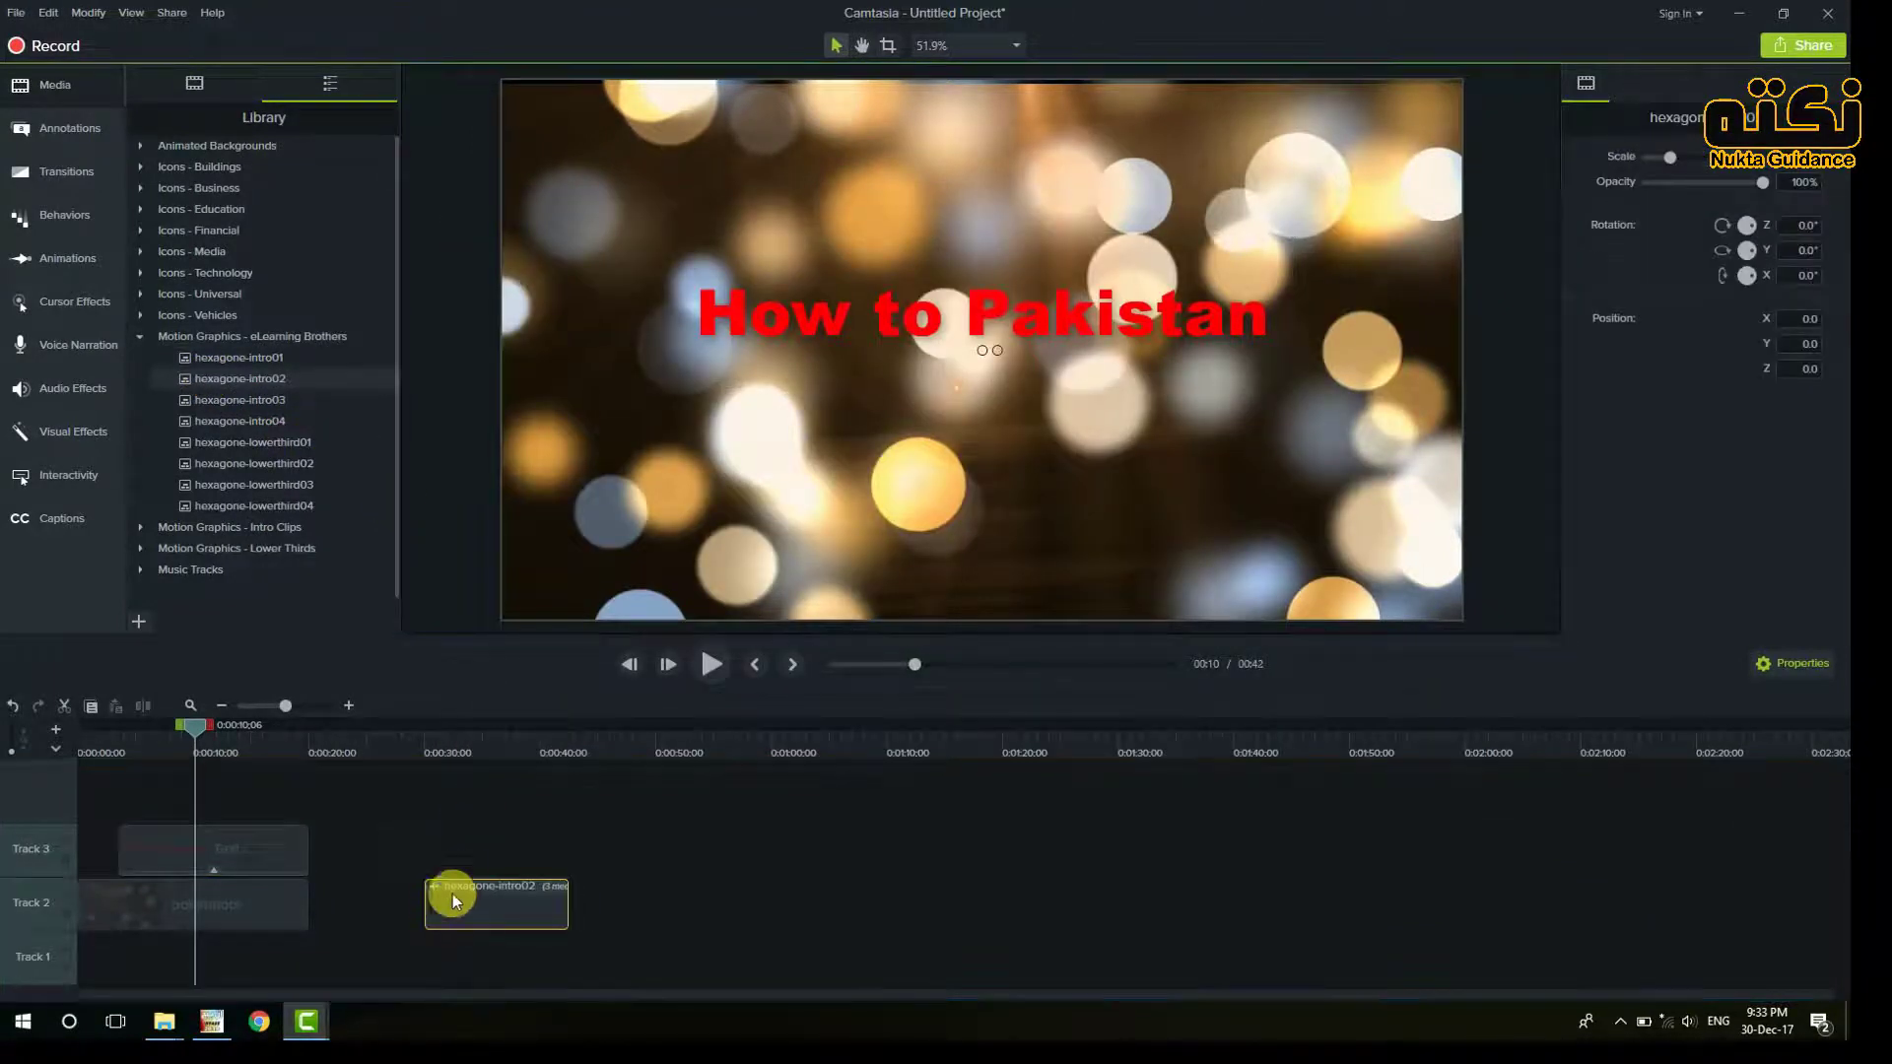
Step: Expand the hexagone-intro02 group at about 34 seconds and enlarge the timeline to view its text and shape clips
left_click_drag(192, 731, 467, 782)
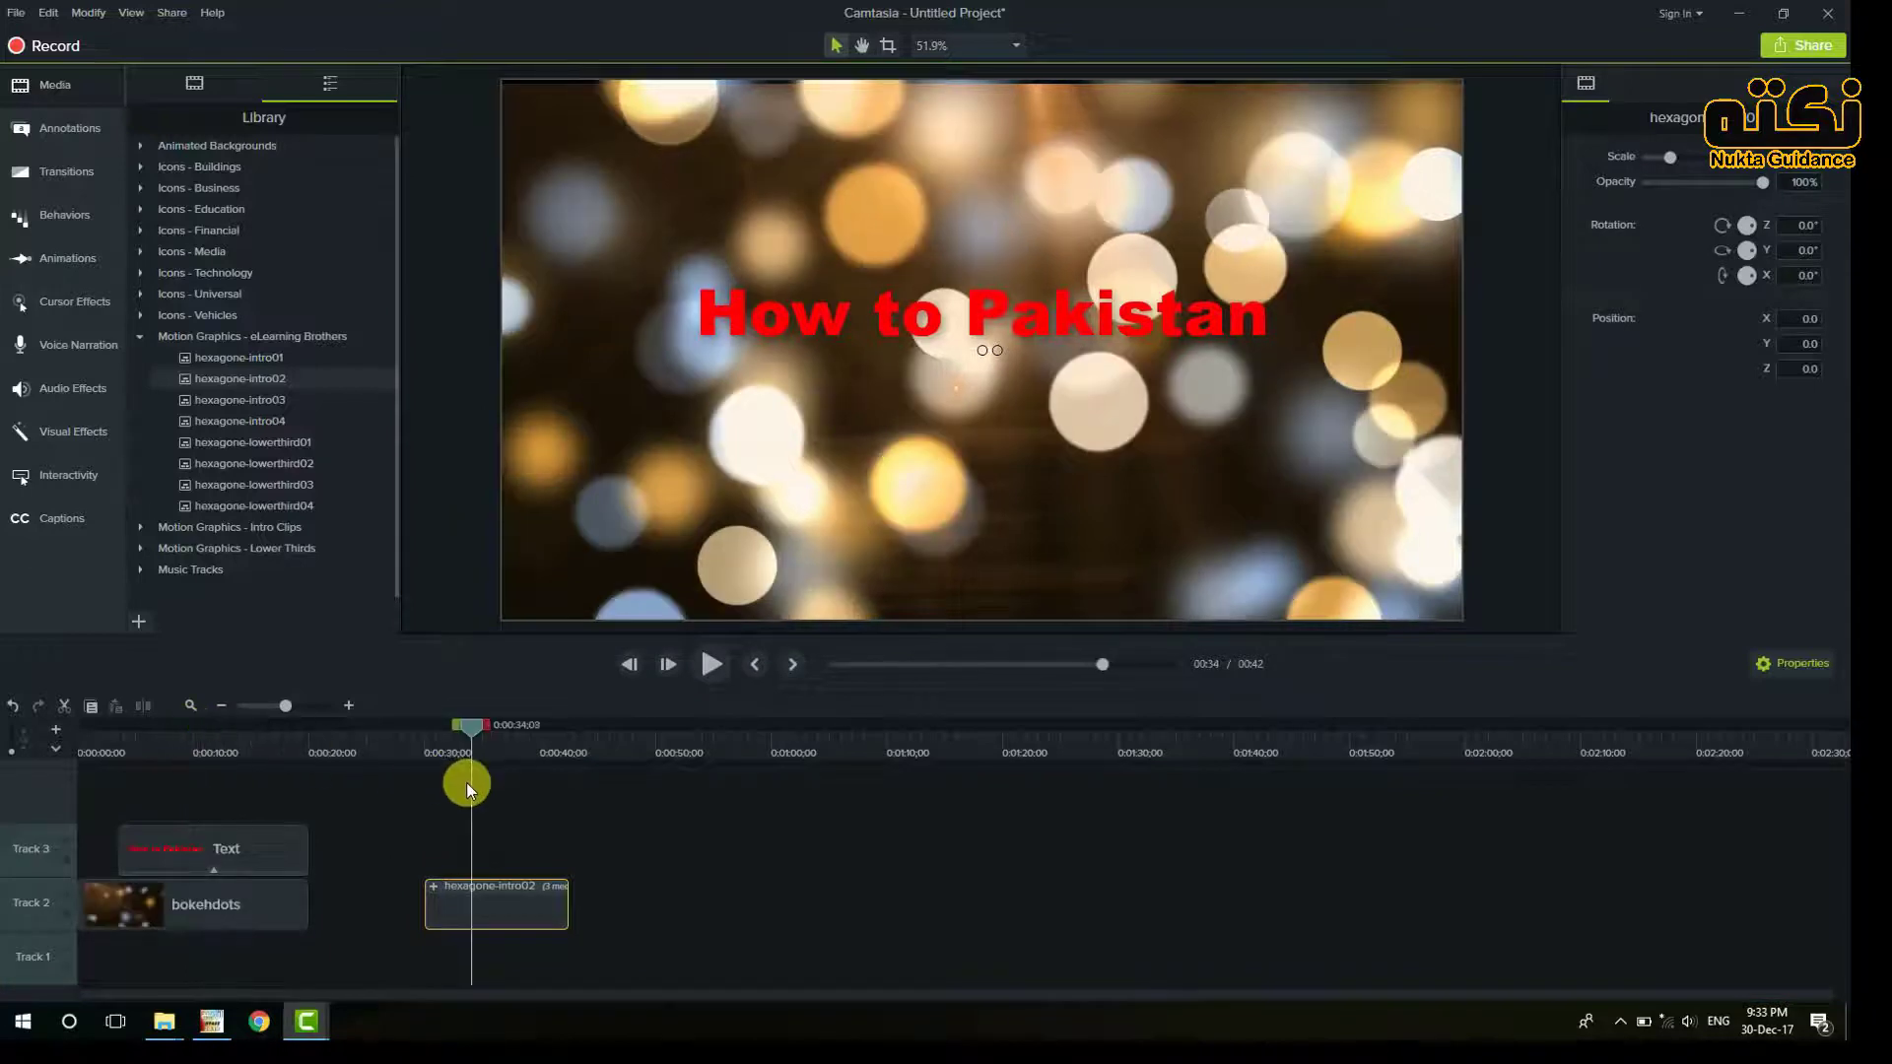
left_click(435, 888)
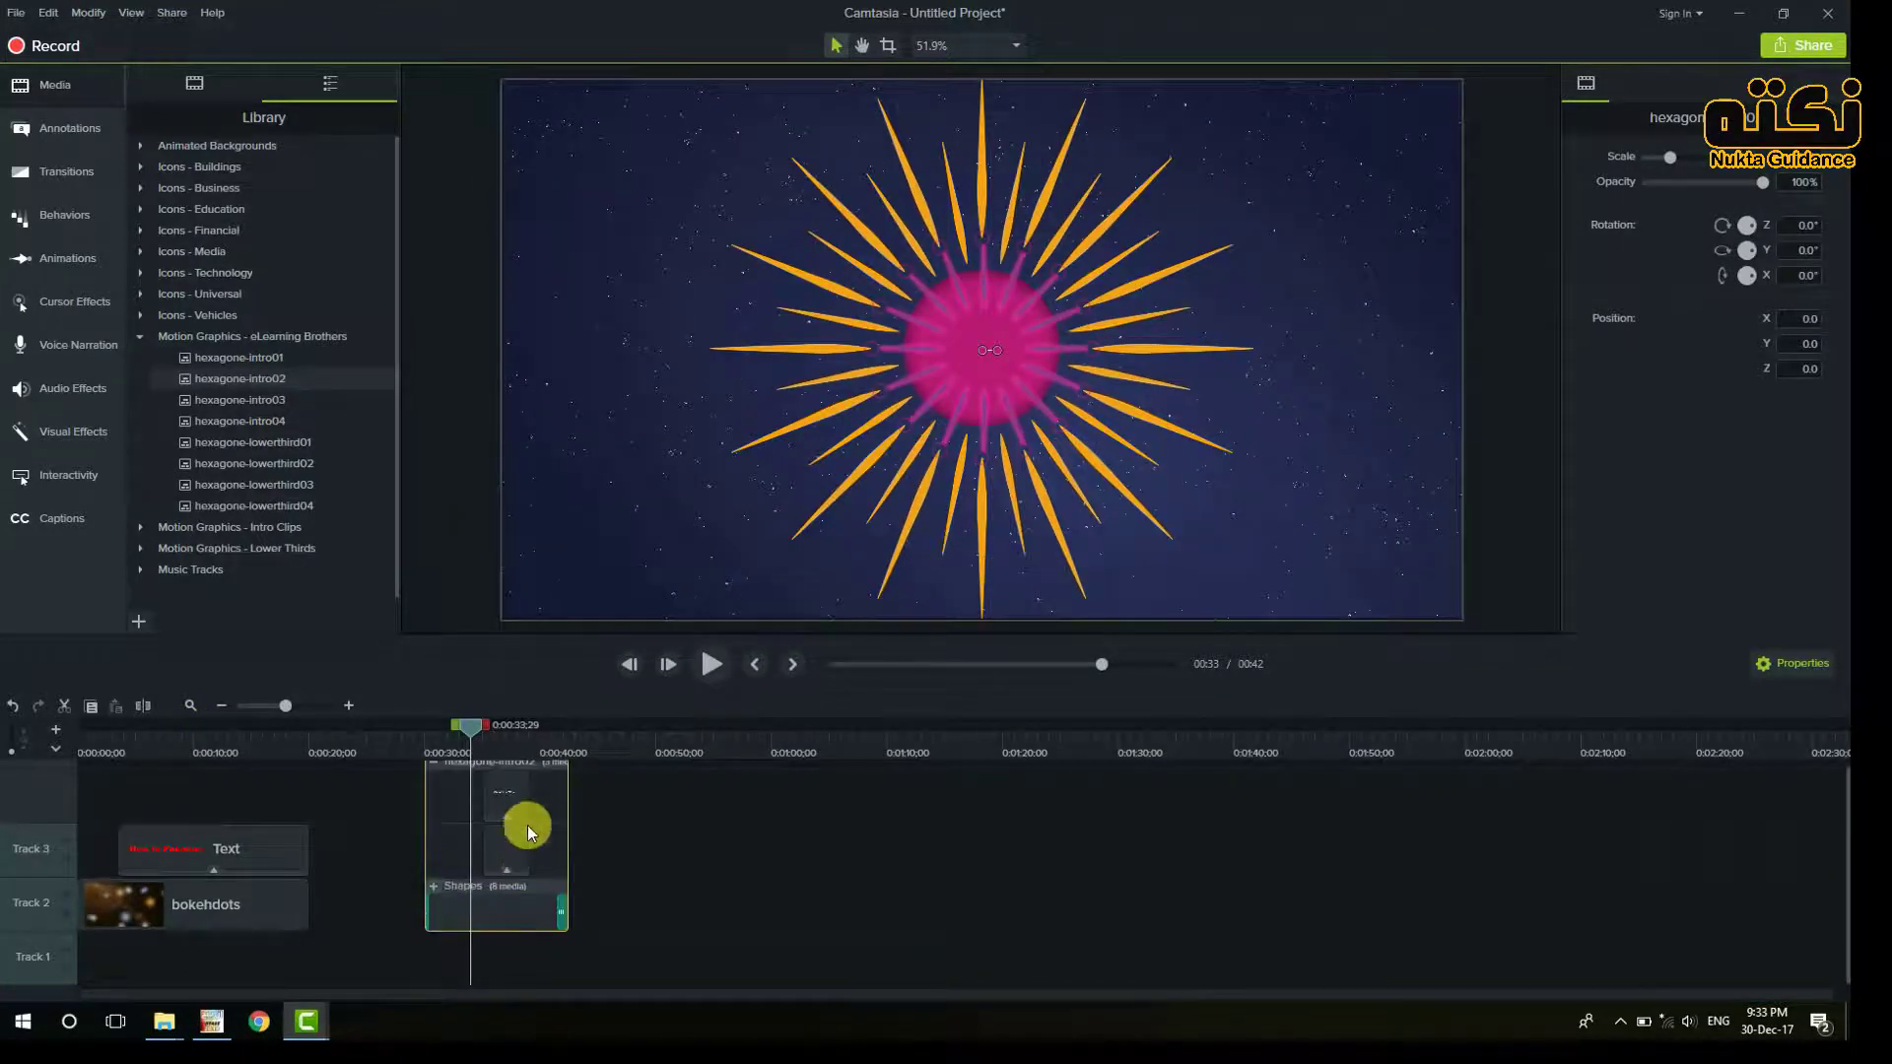
left_click(350, 707)
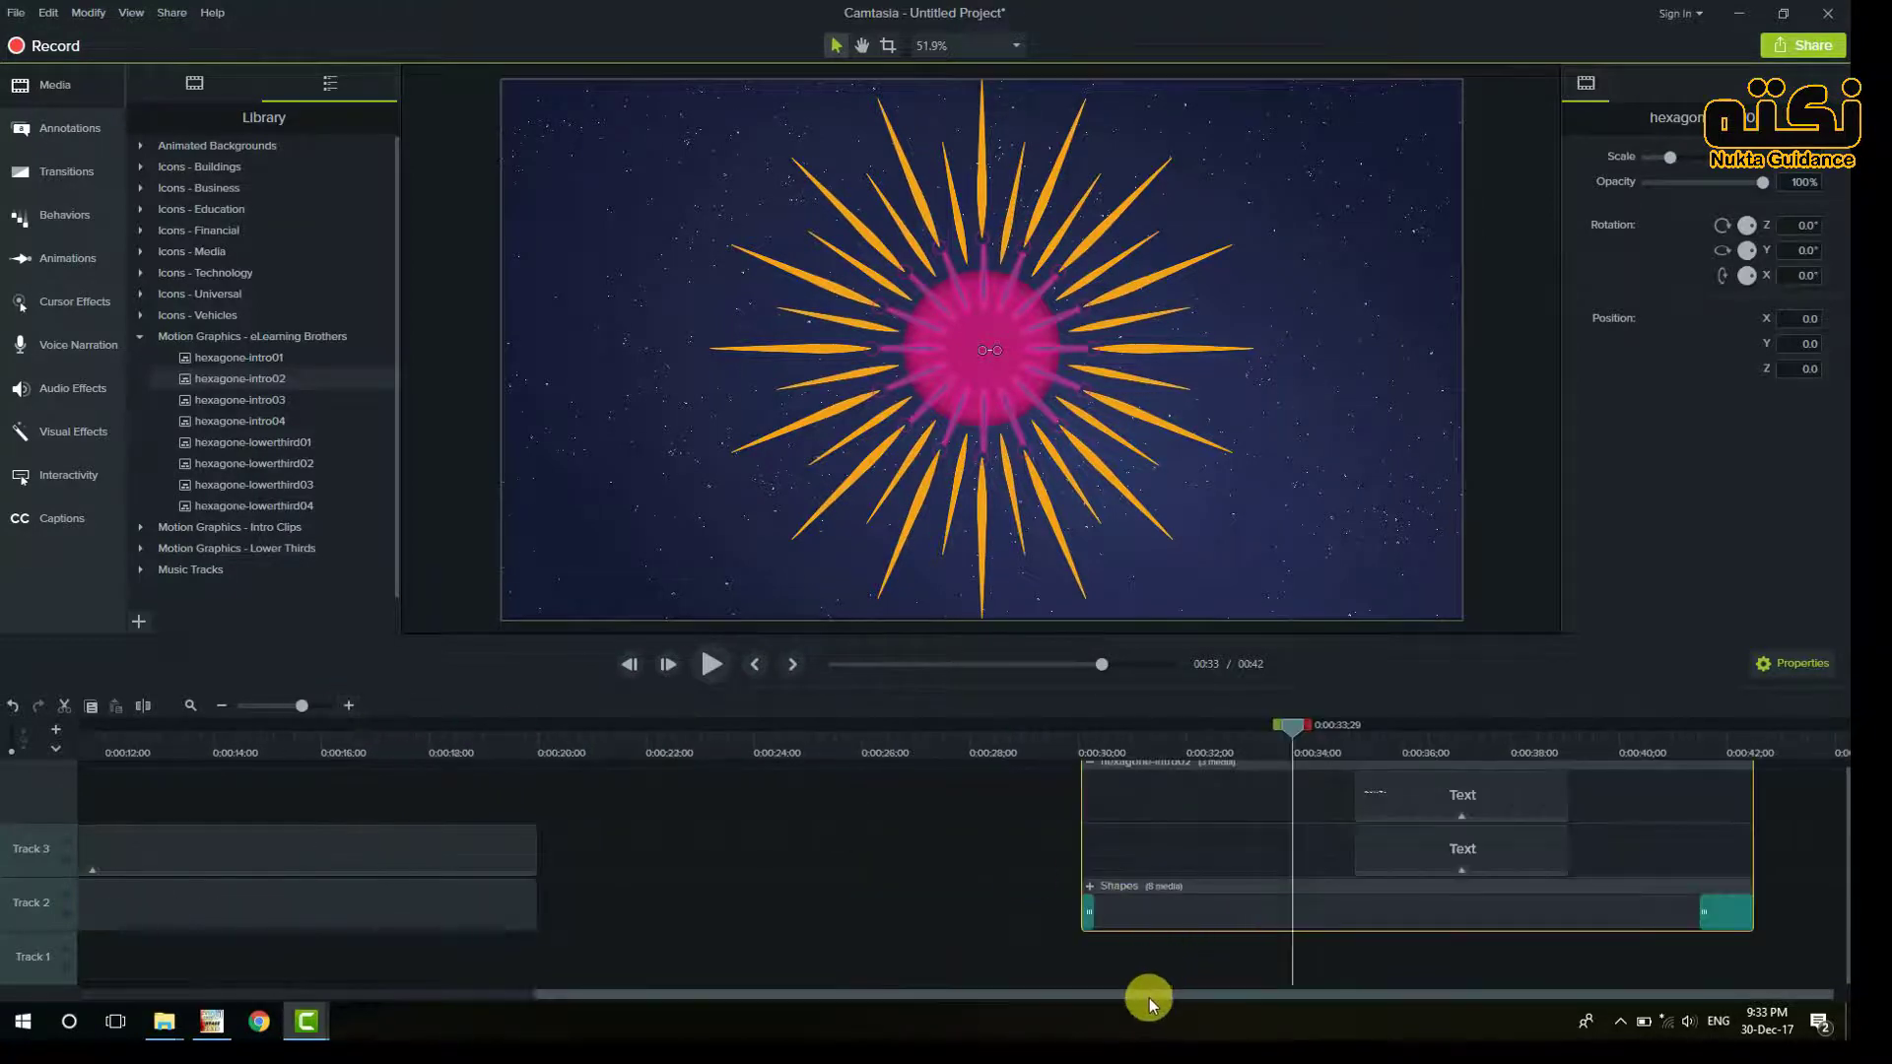
left_click_drag(1159, 1001, 1249, 1005)
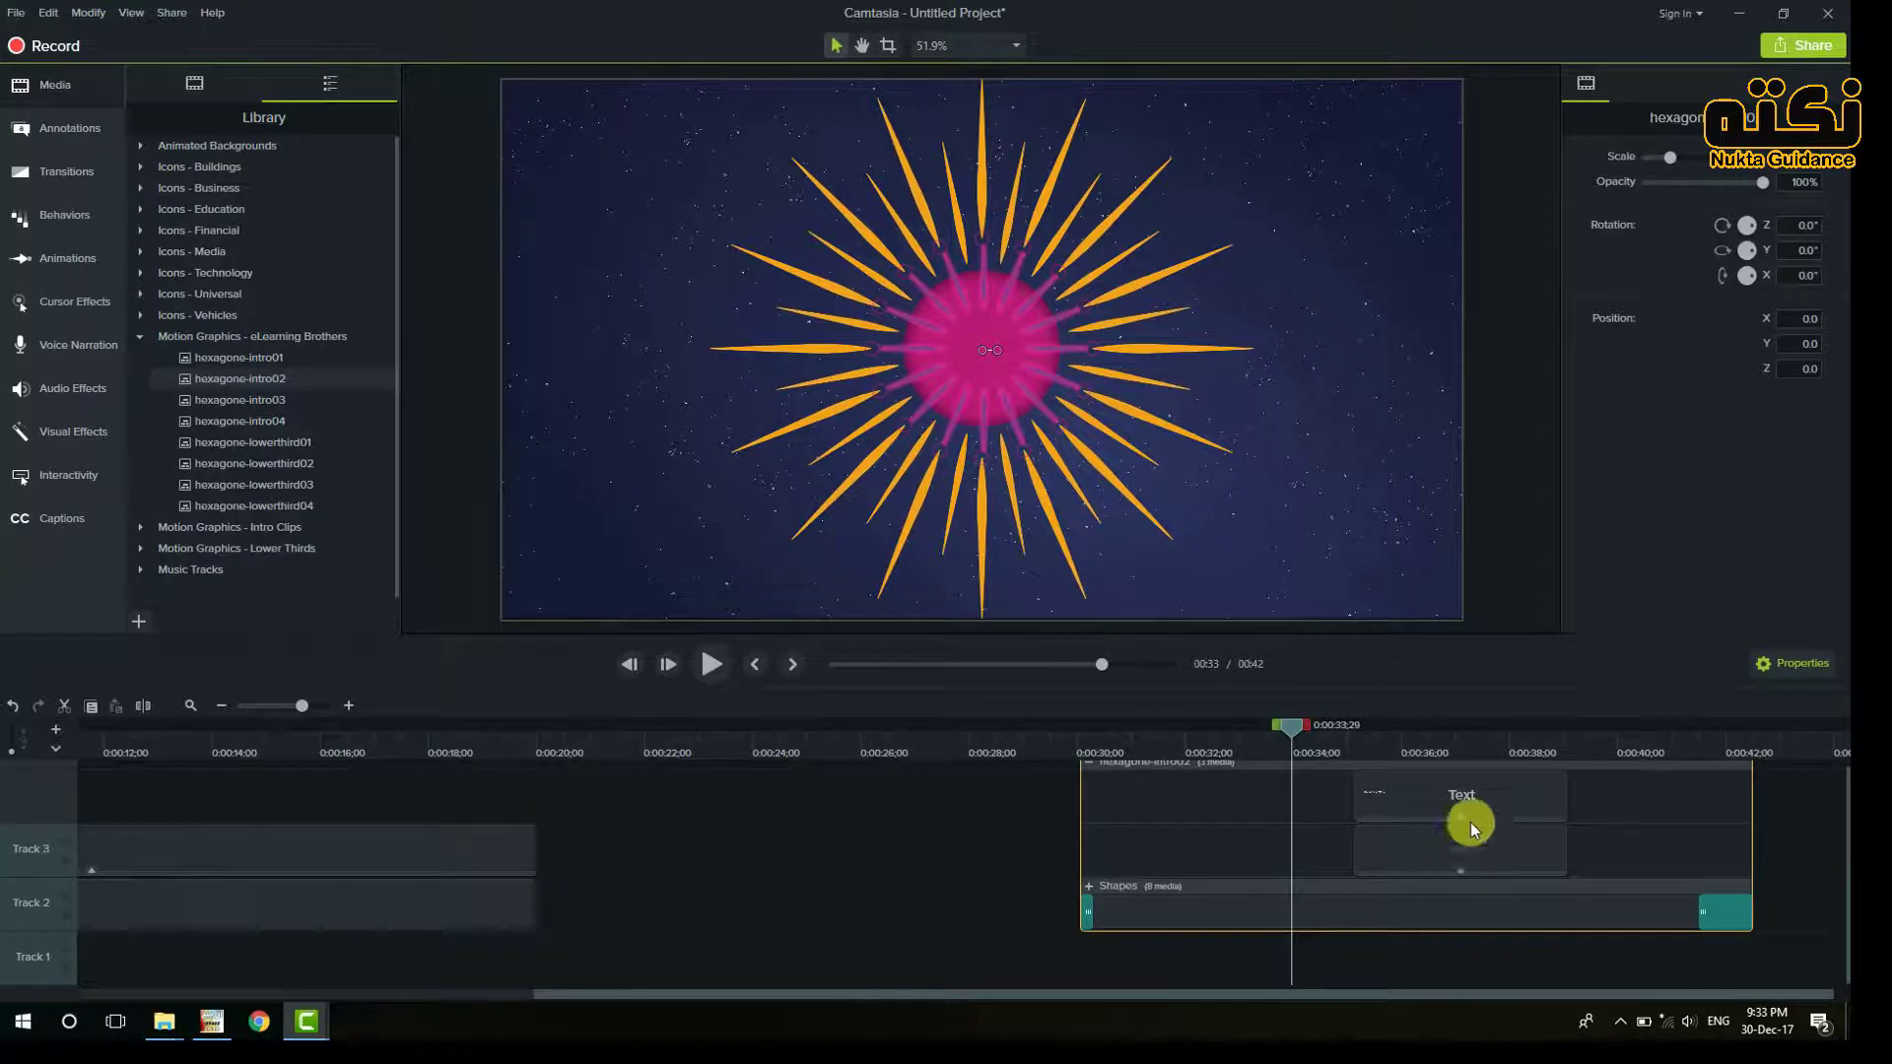
Step: Examine the two text callouts in the hexagone-intro02 group at about 36 seconds and open each one's text for editing
left_click(1496, 863)
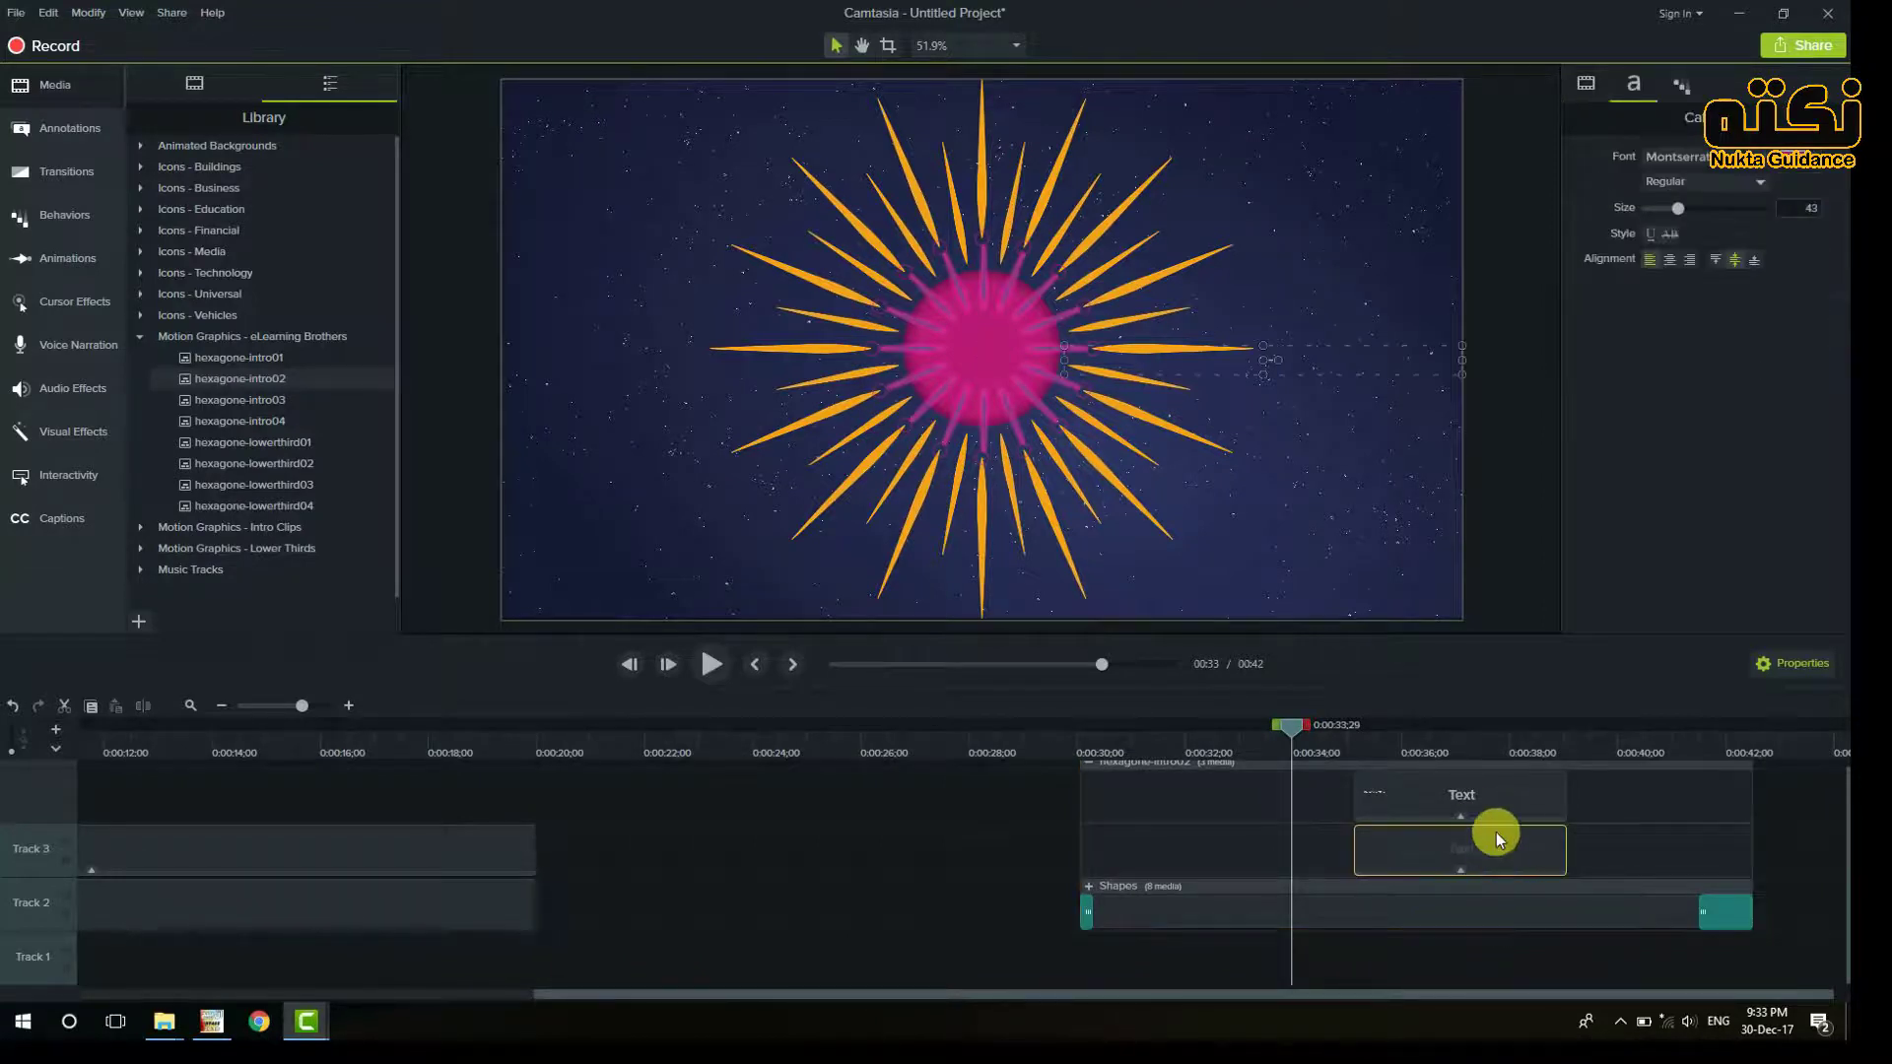
left_click_drag(1297, 734, 1435, 737)
left_click(1495, 798)
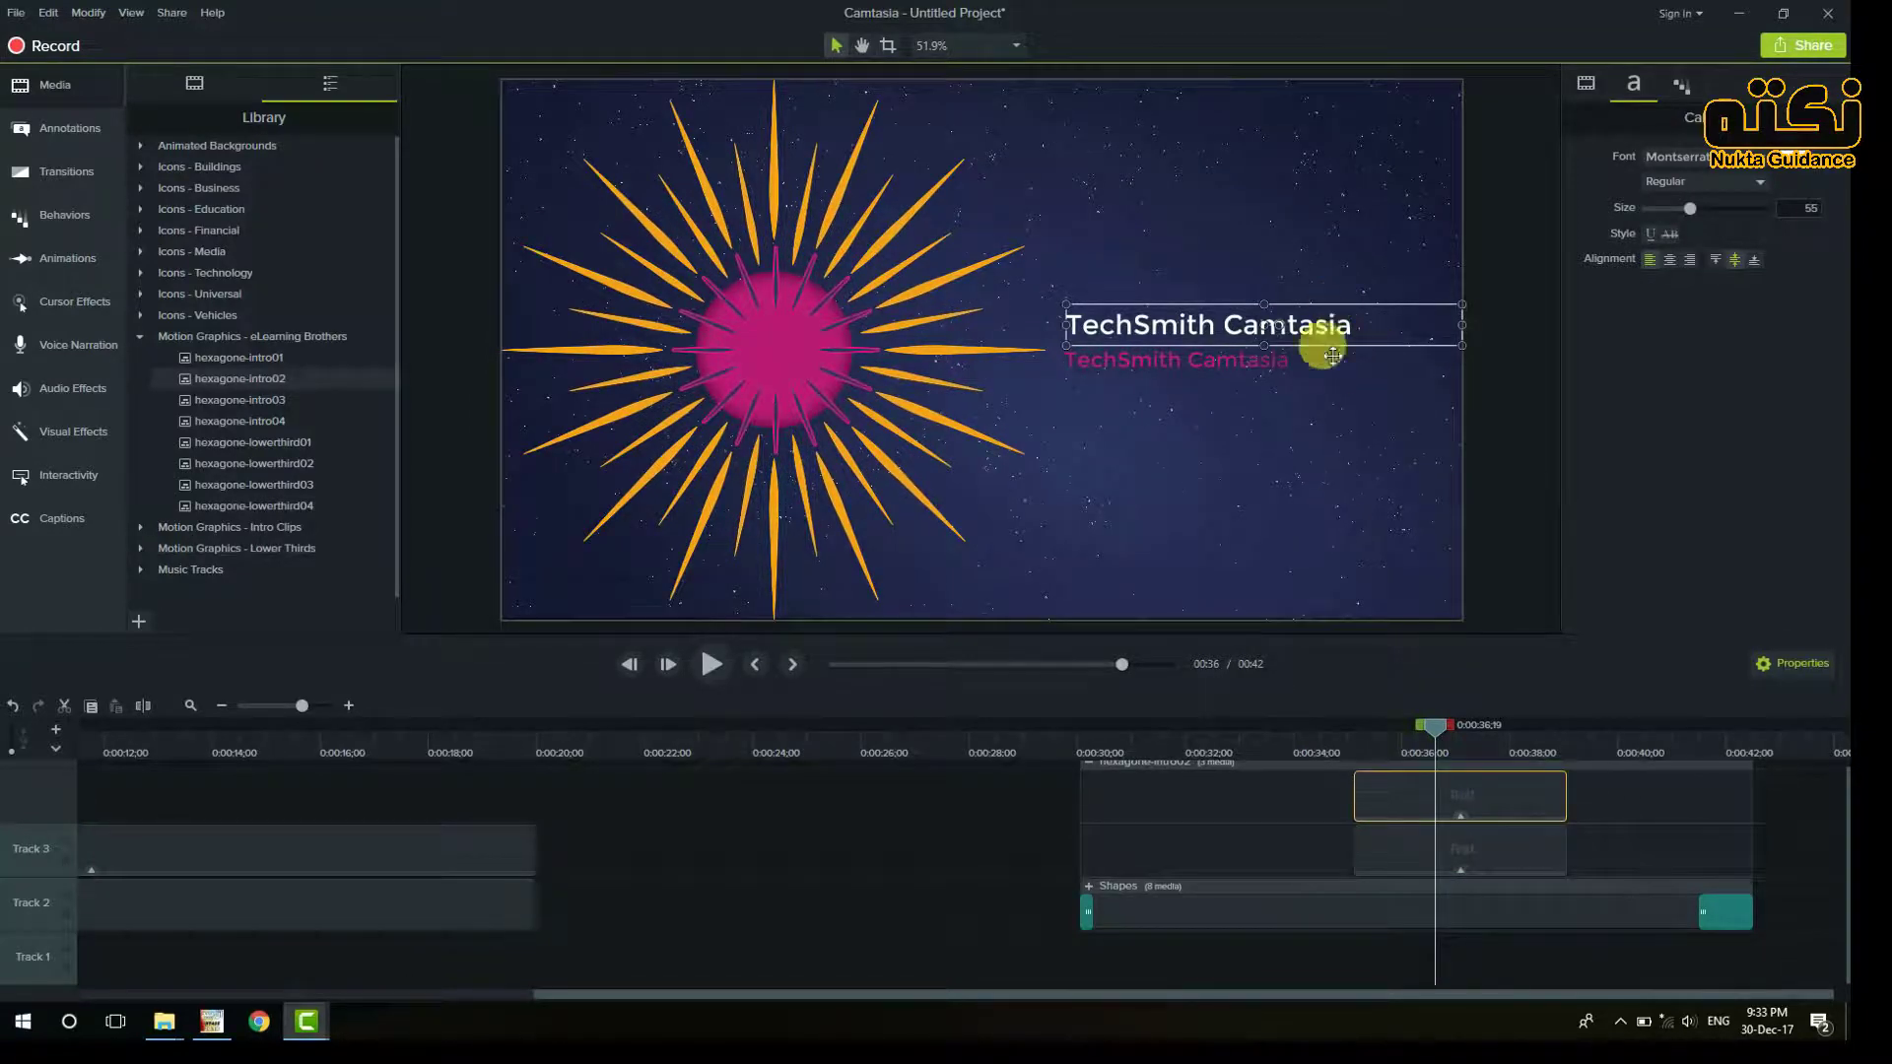
left_click(1493, 856)
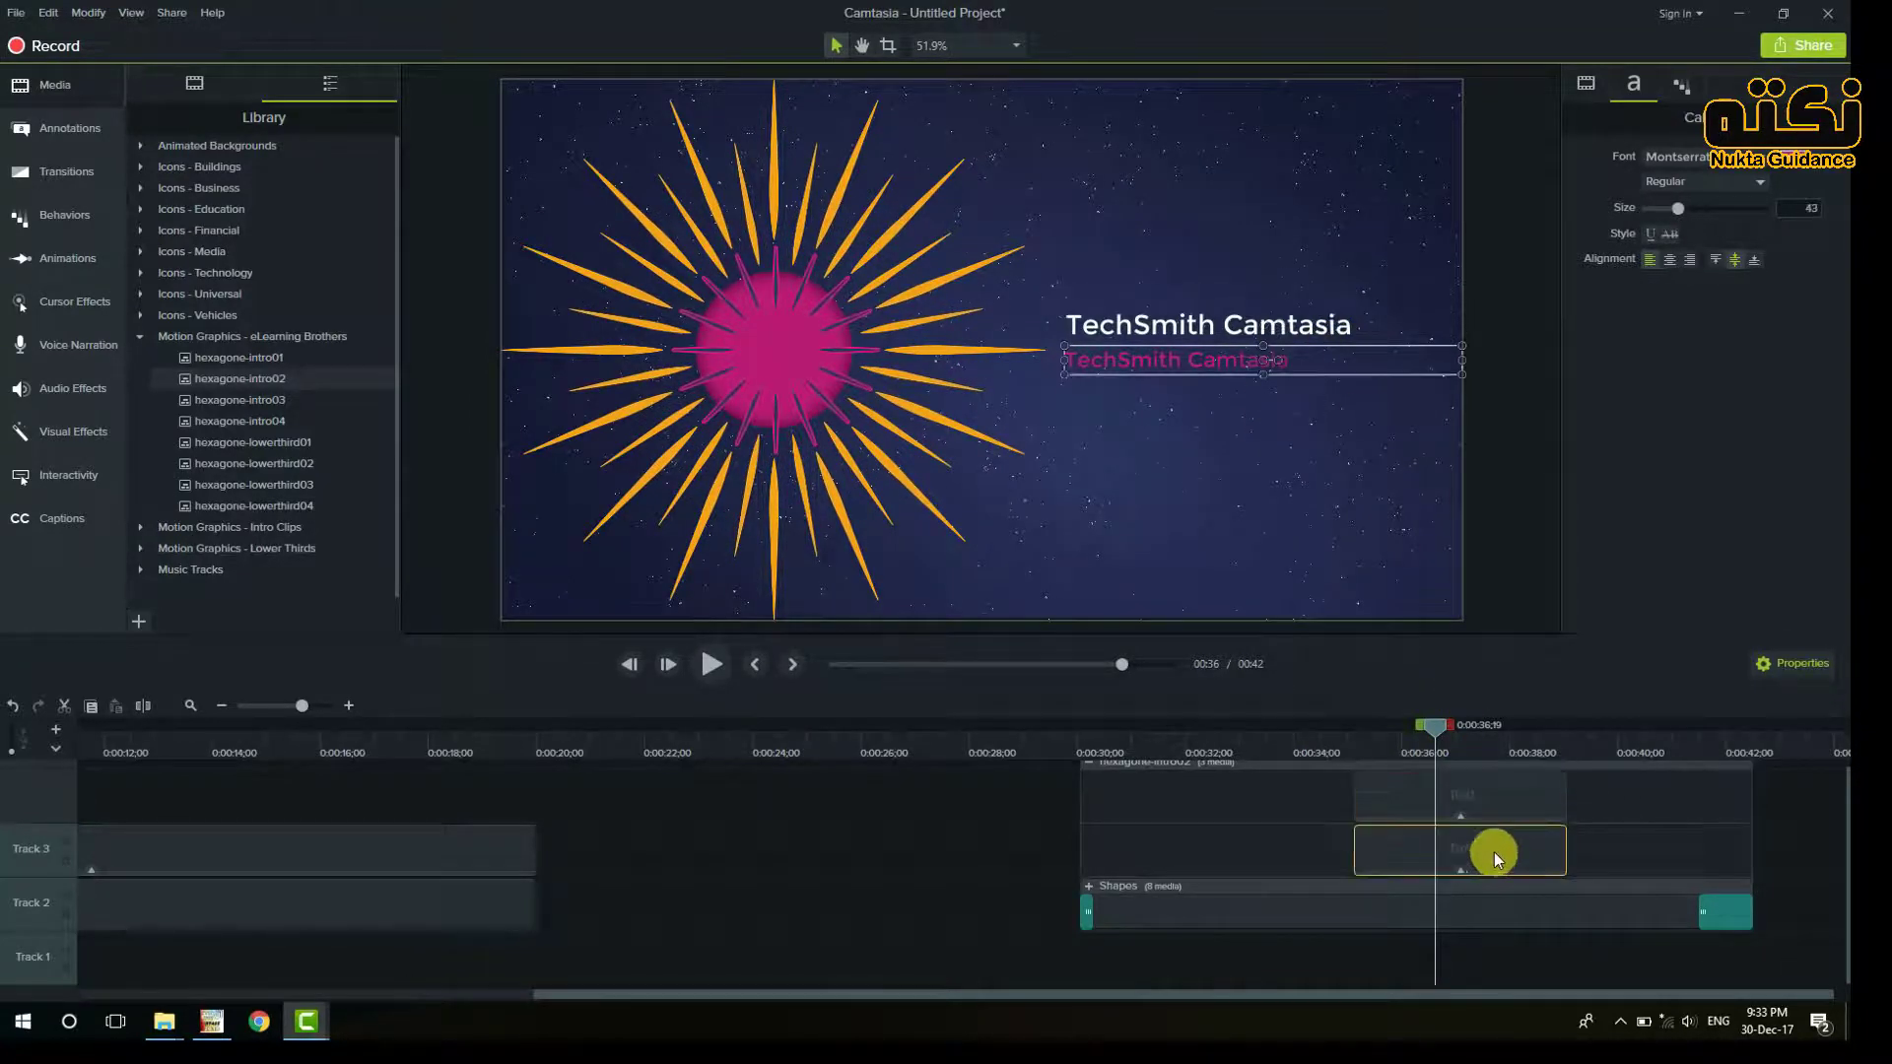
left_click(1510, 795)
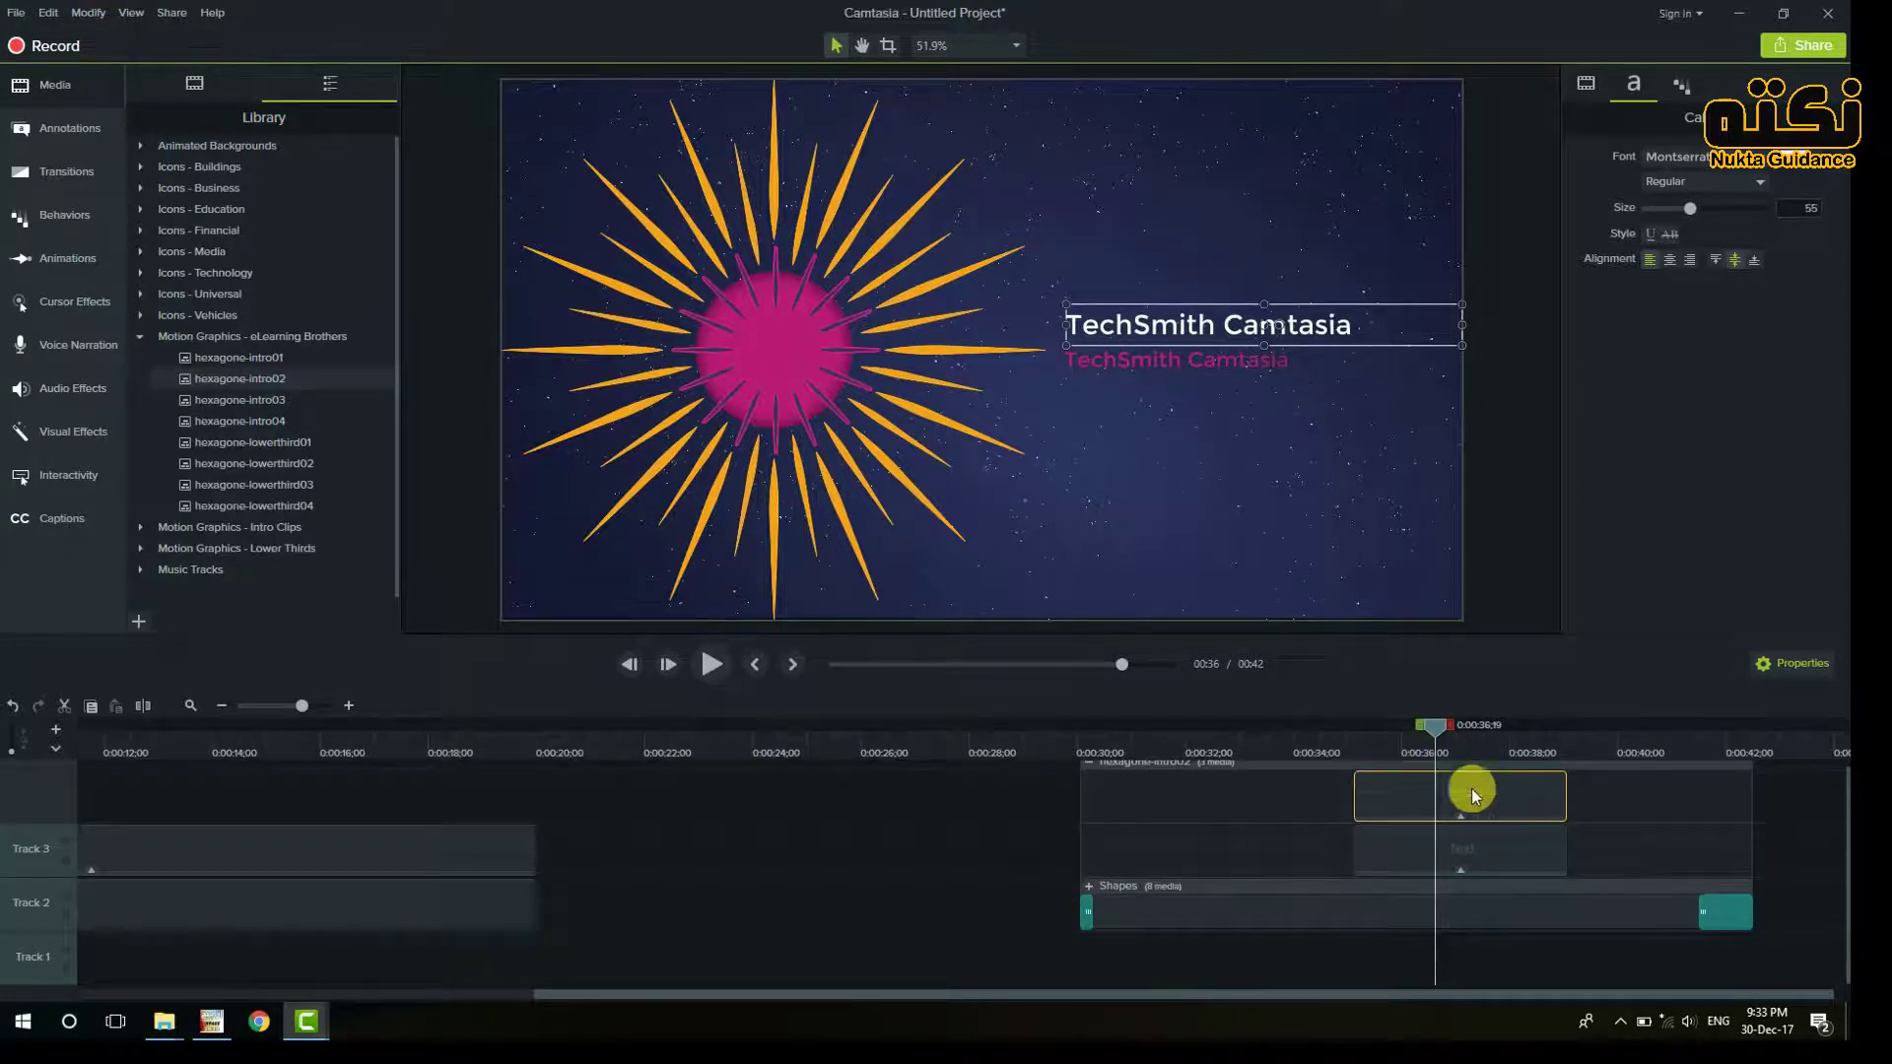
double_click(1328, 342)
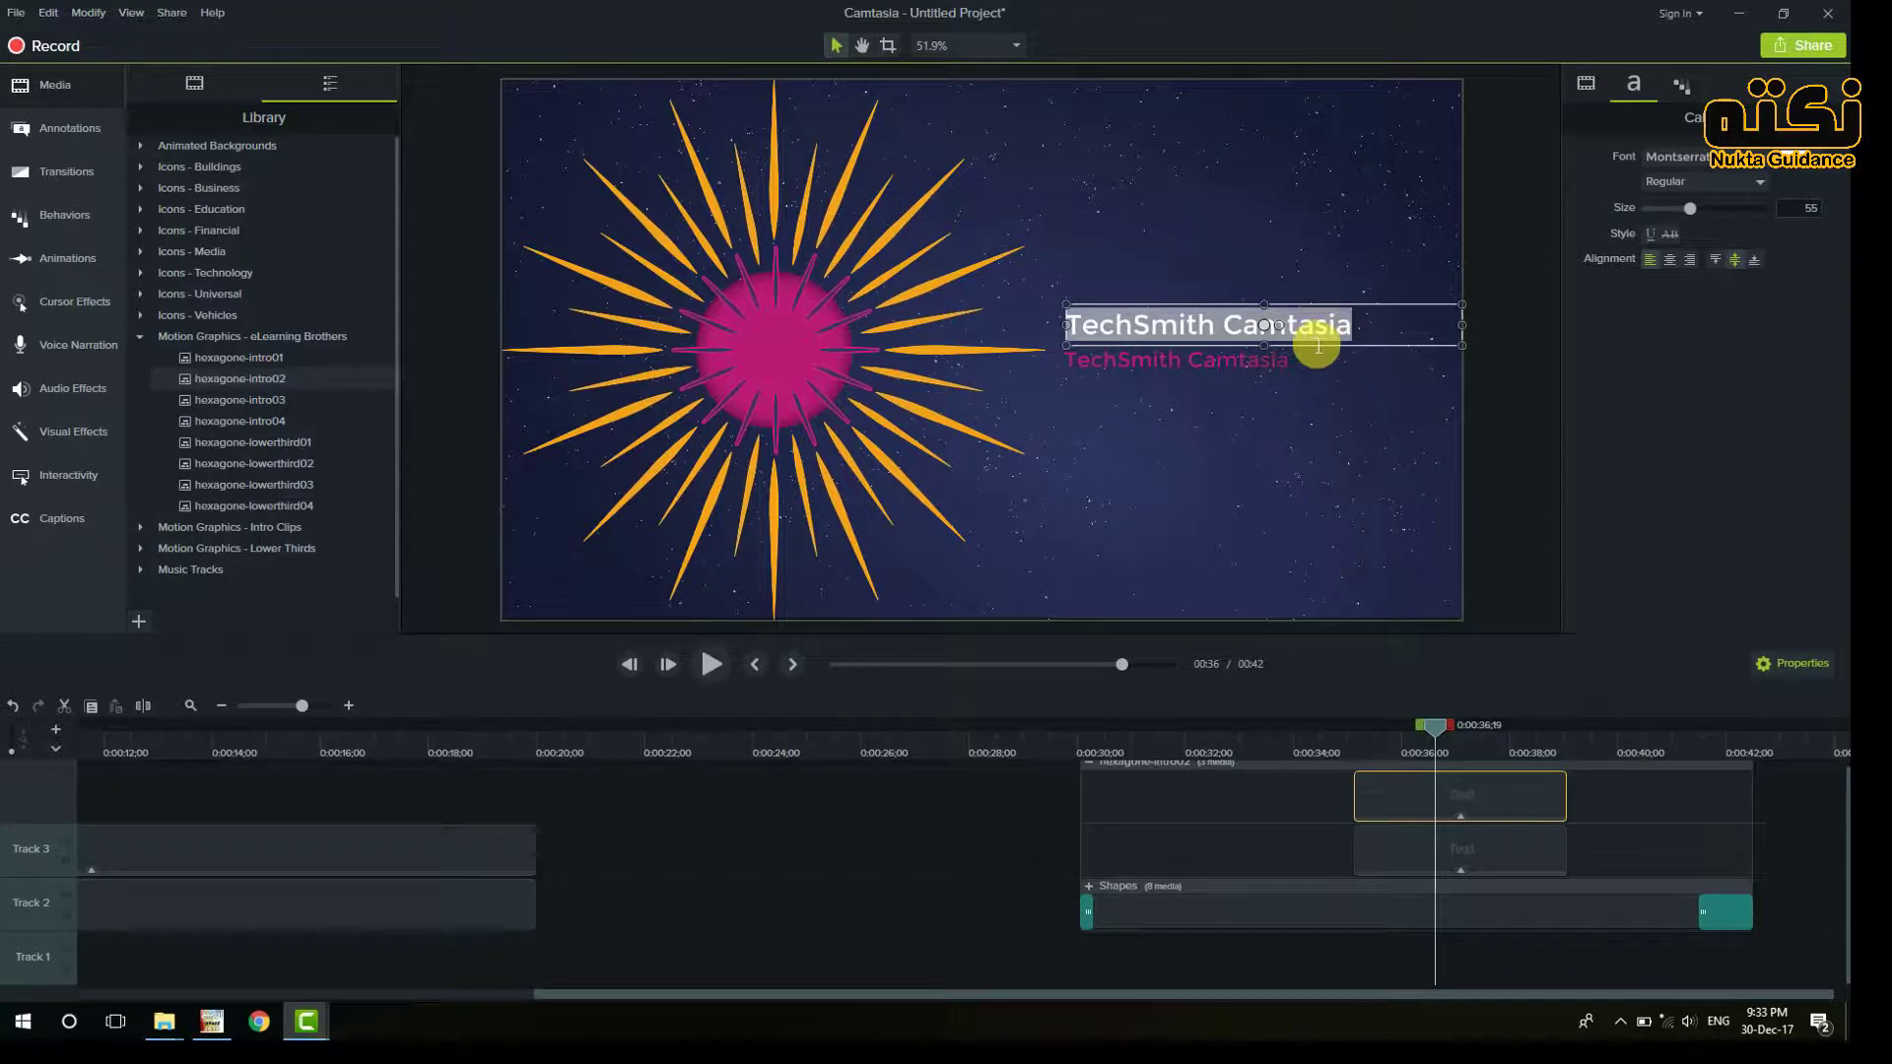
left_click(1238, 368)
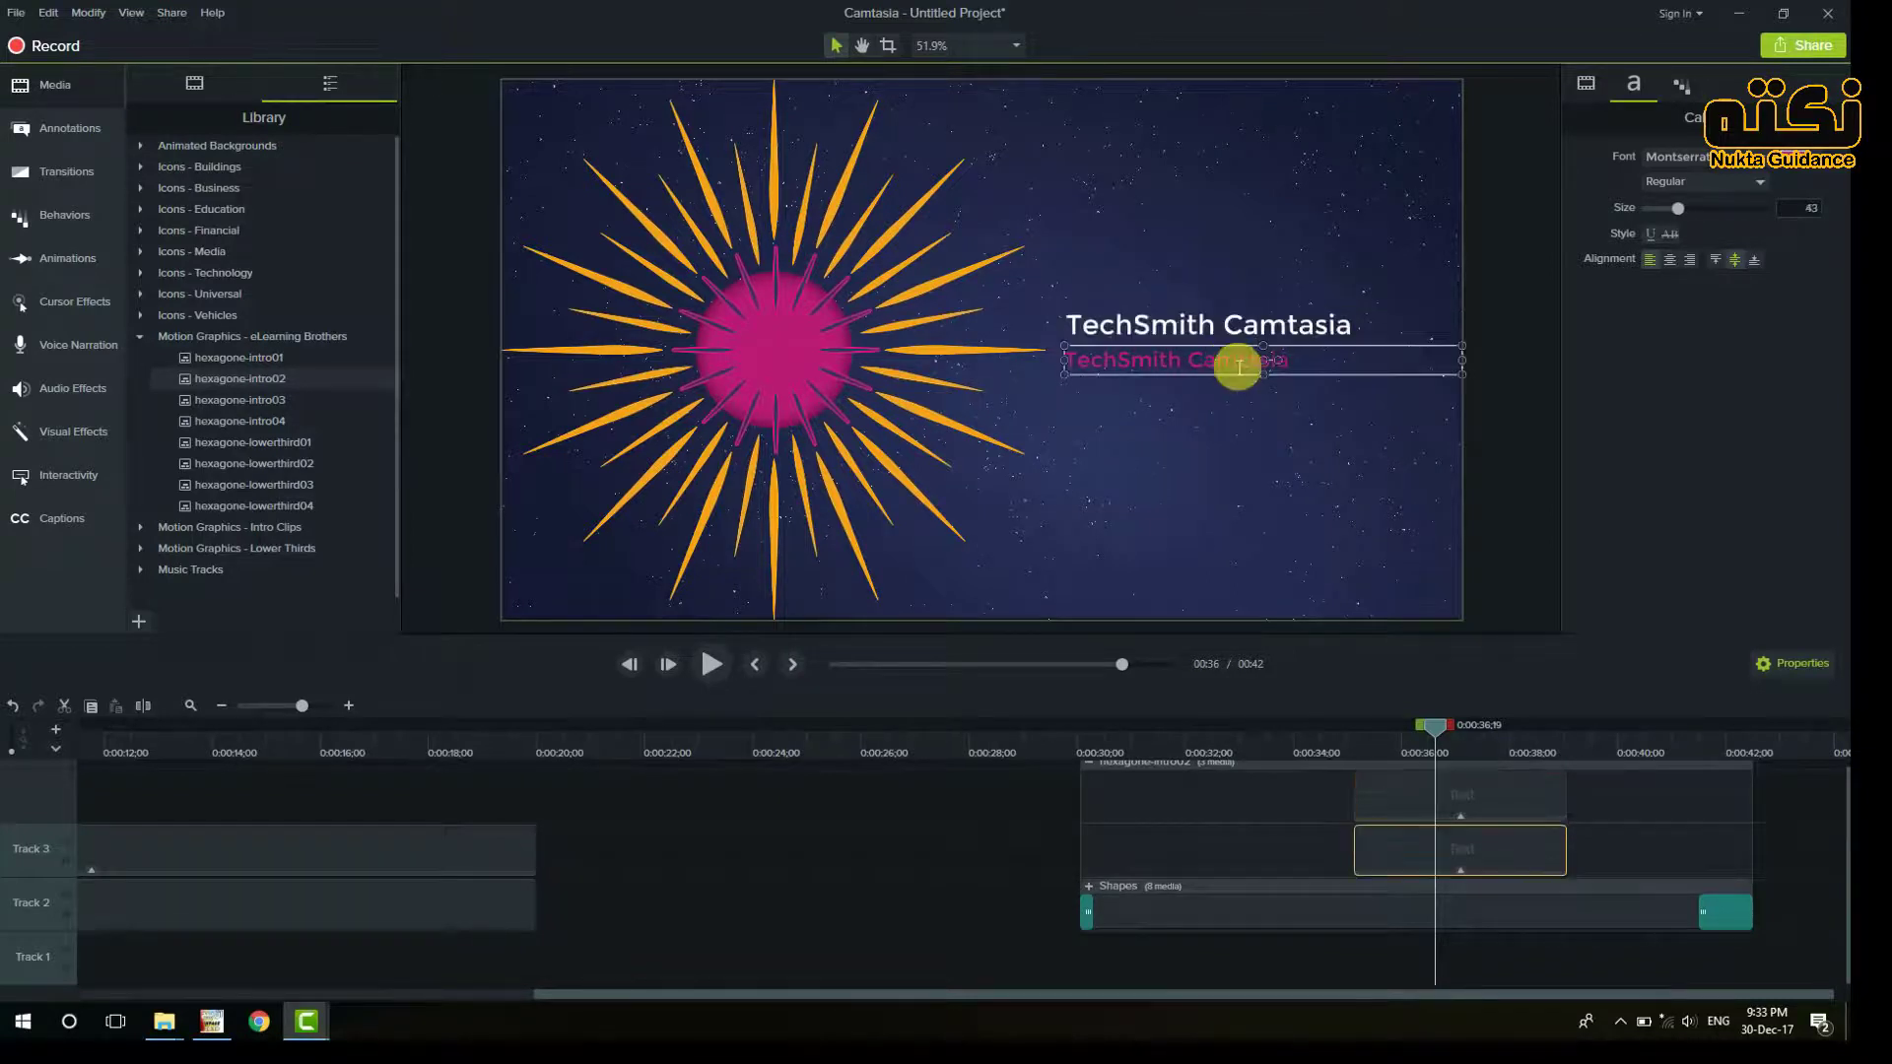
double_click(1239, 367)
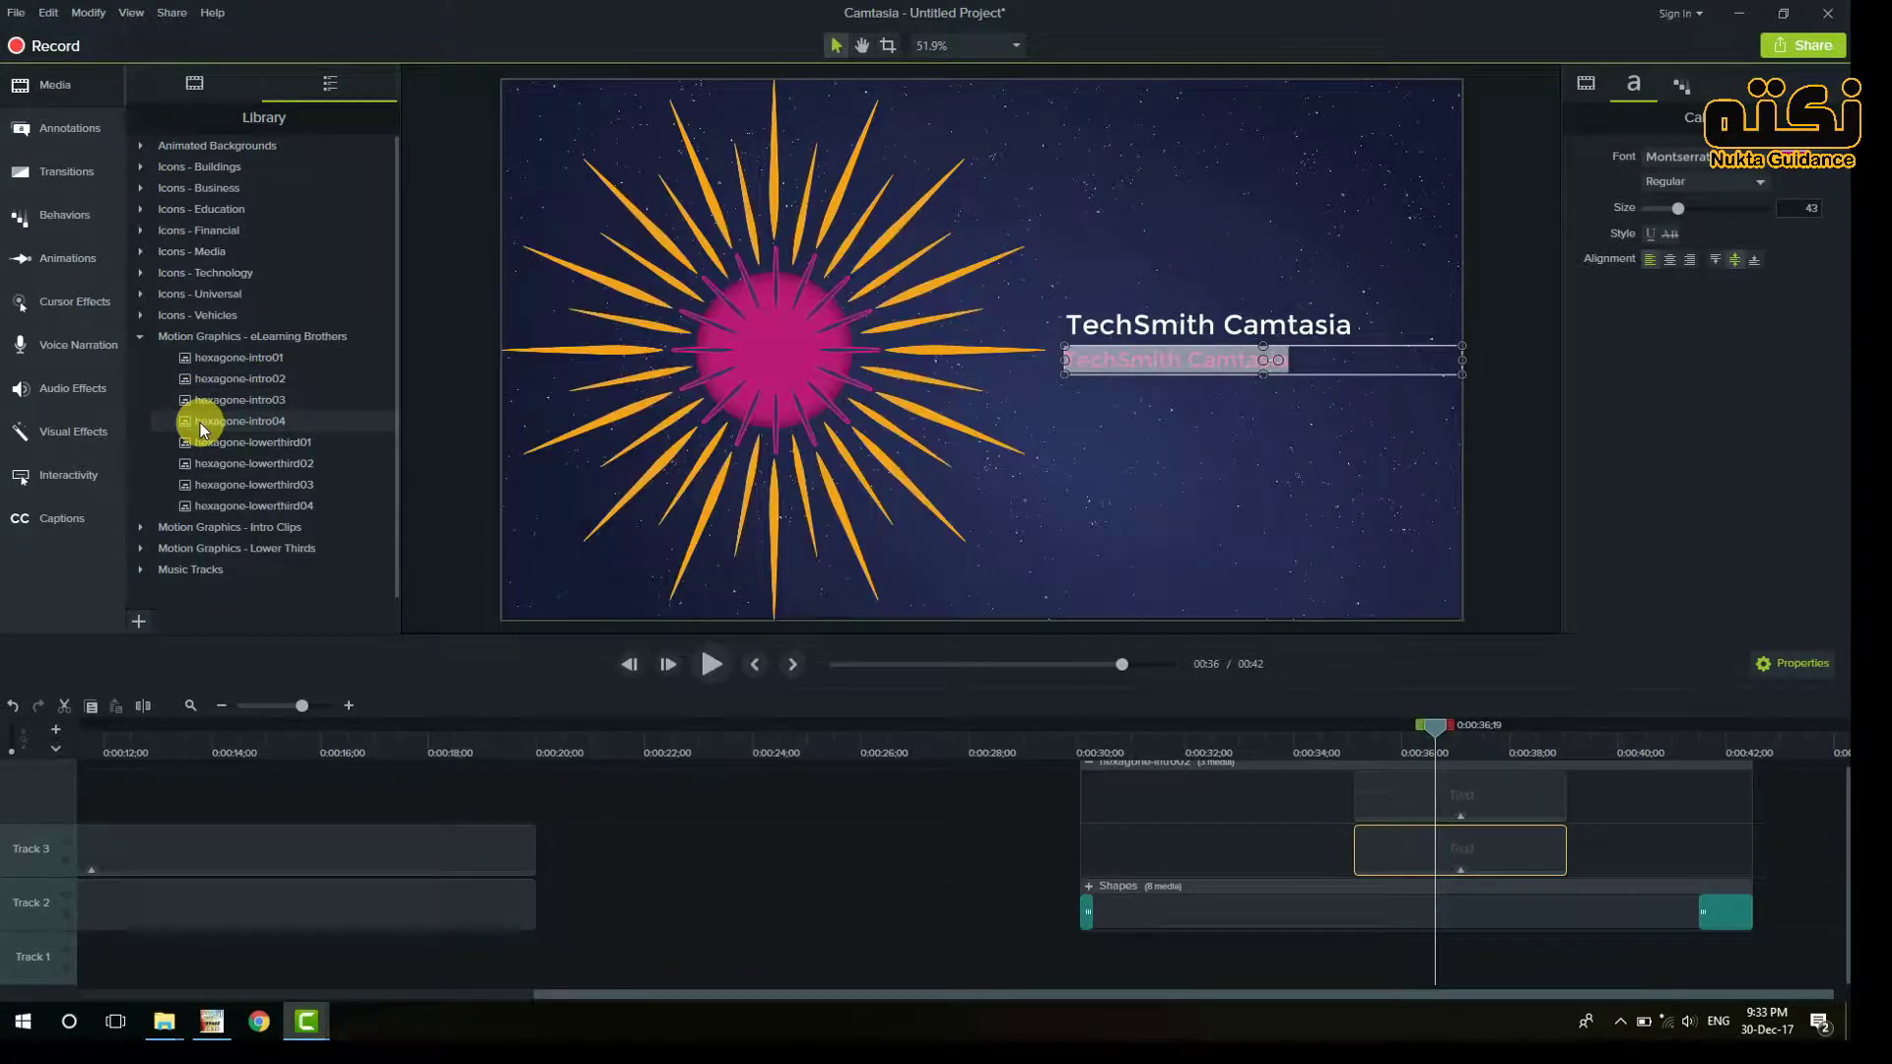
Step: Preview hexagone-intro04 and hexagone-lowerthird02 from the library, and collapse the eLearning Brothers folder
double_click(199, 422)
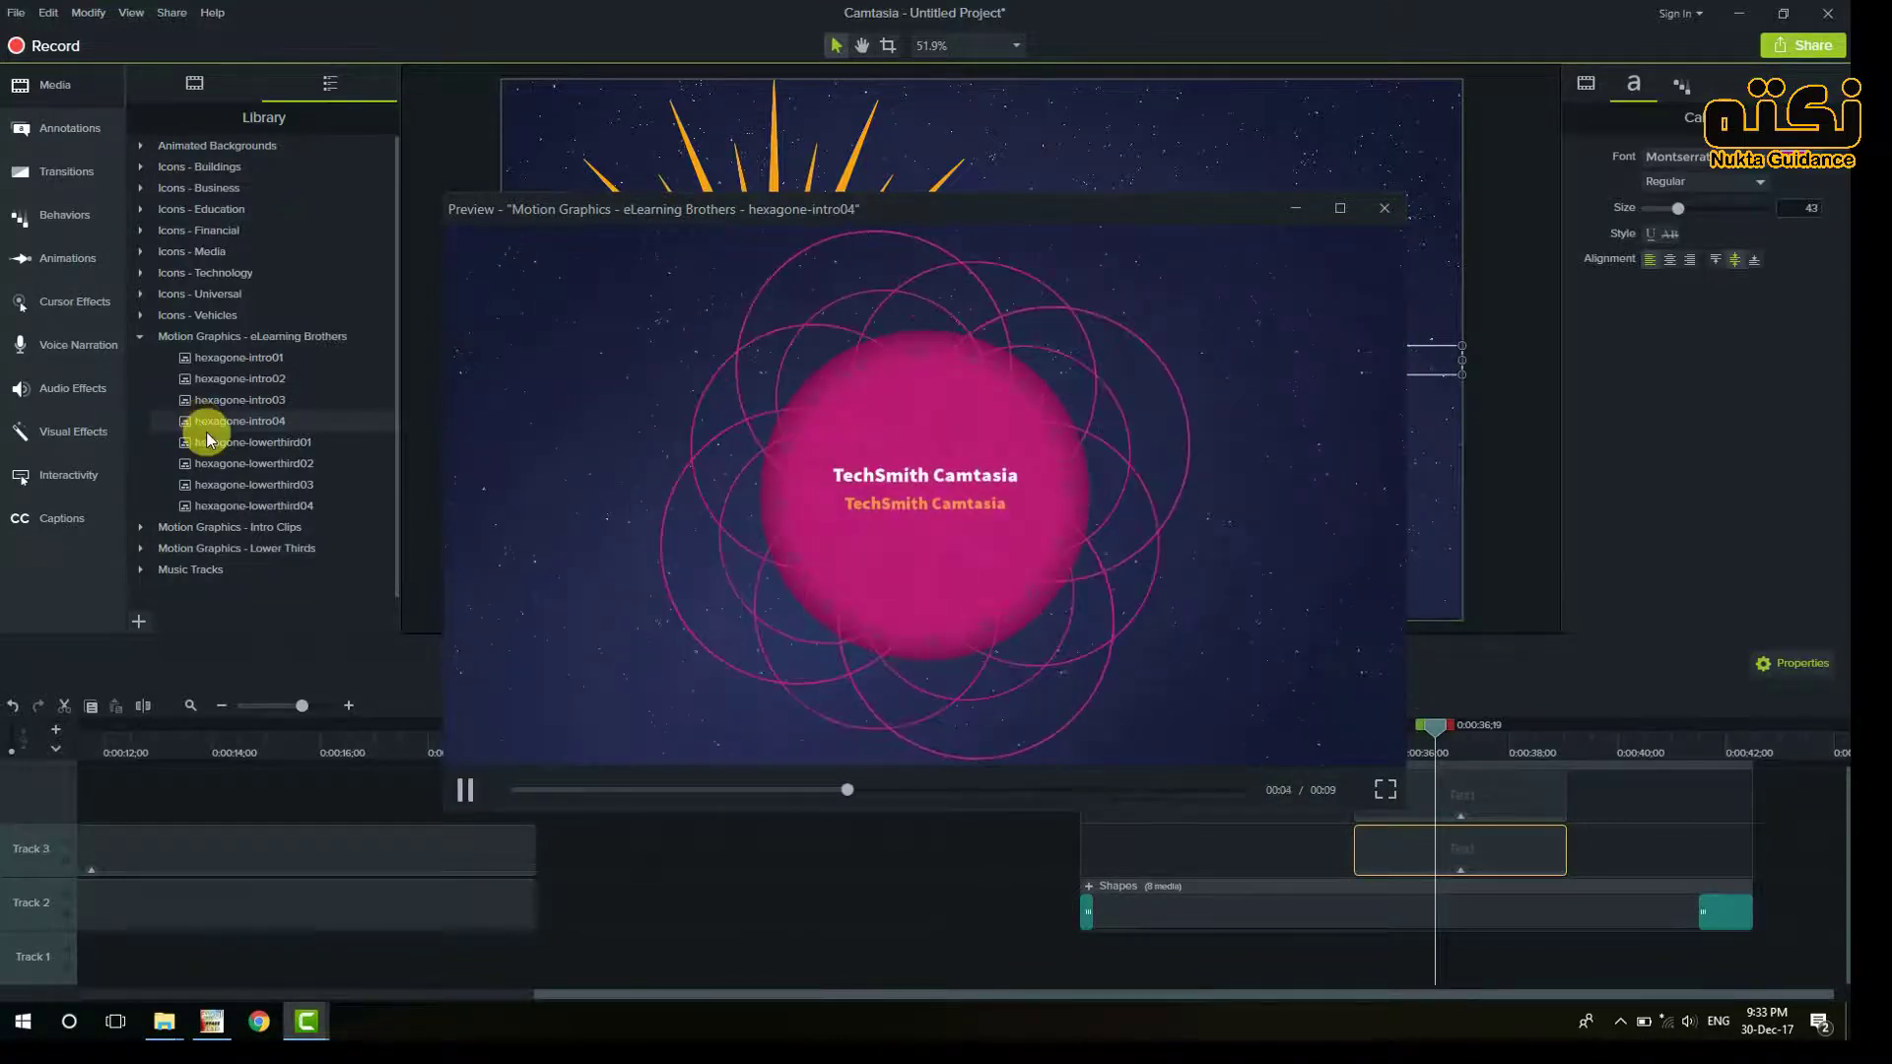
key("Escape")
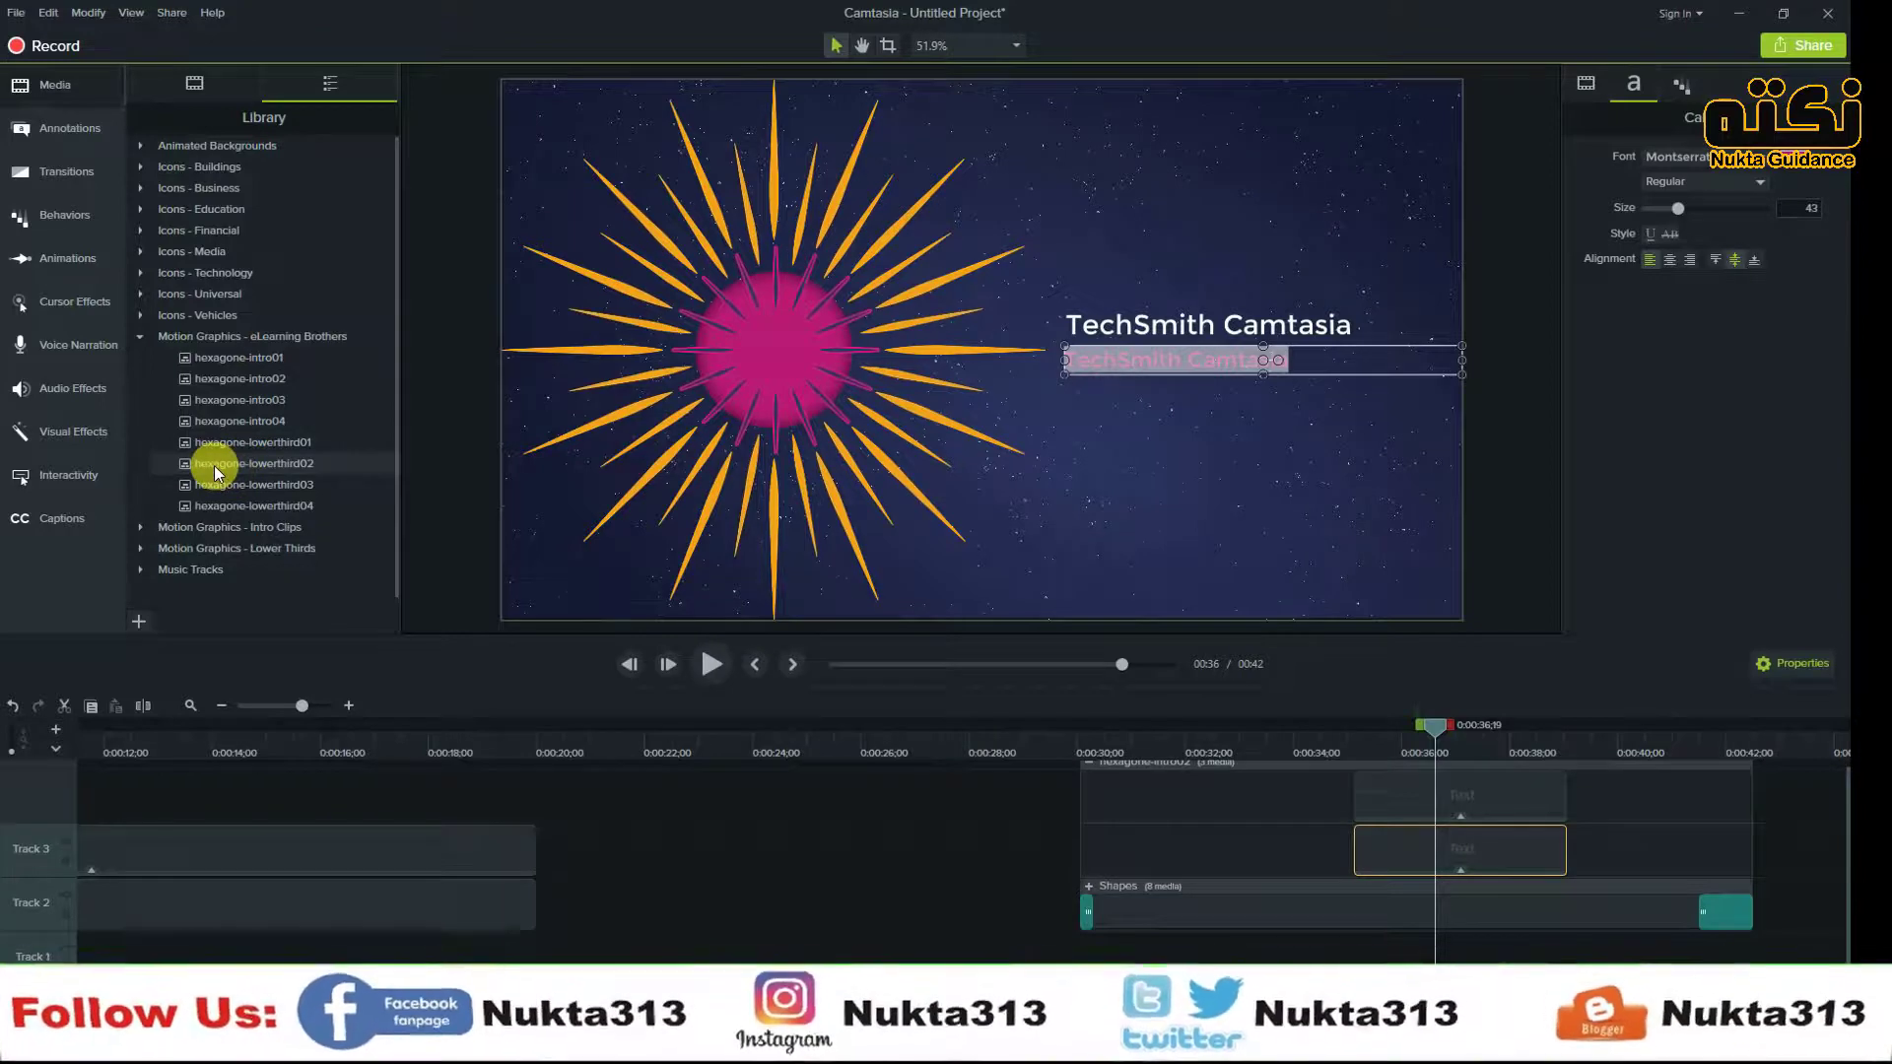
double_click(215, 467)
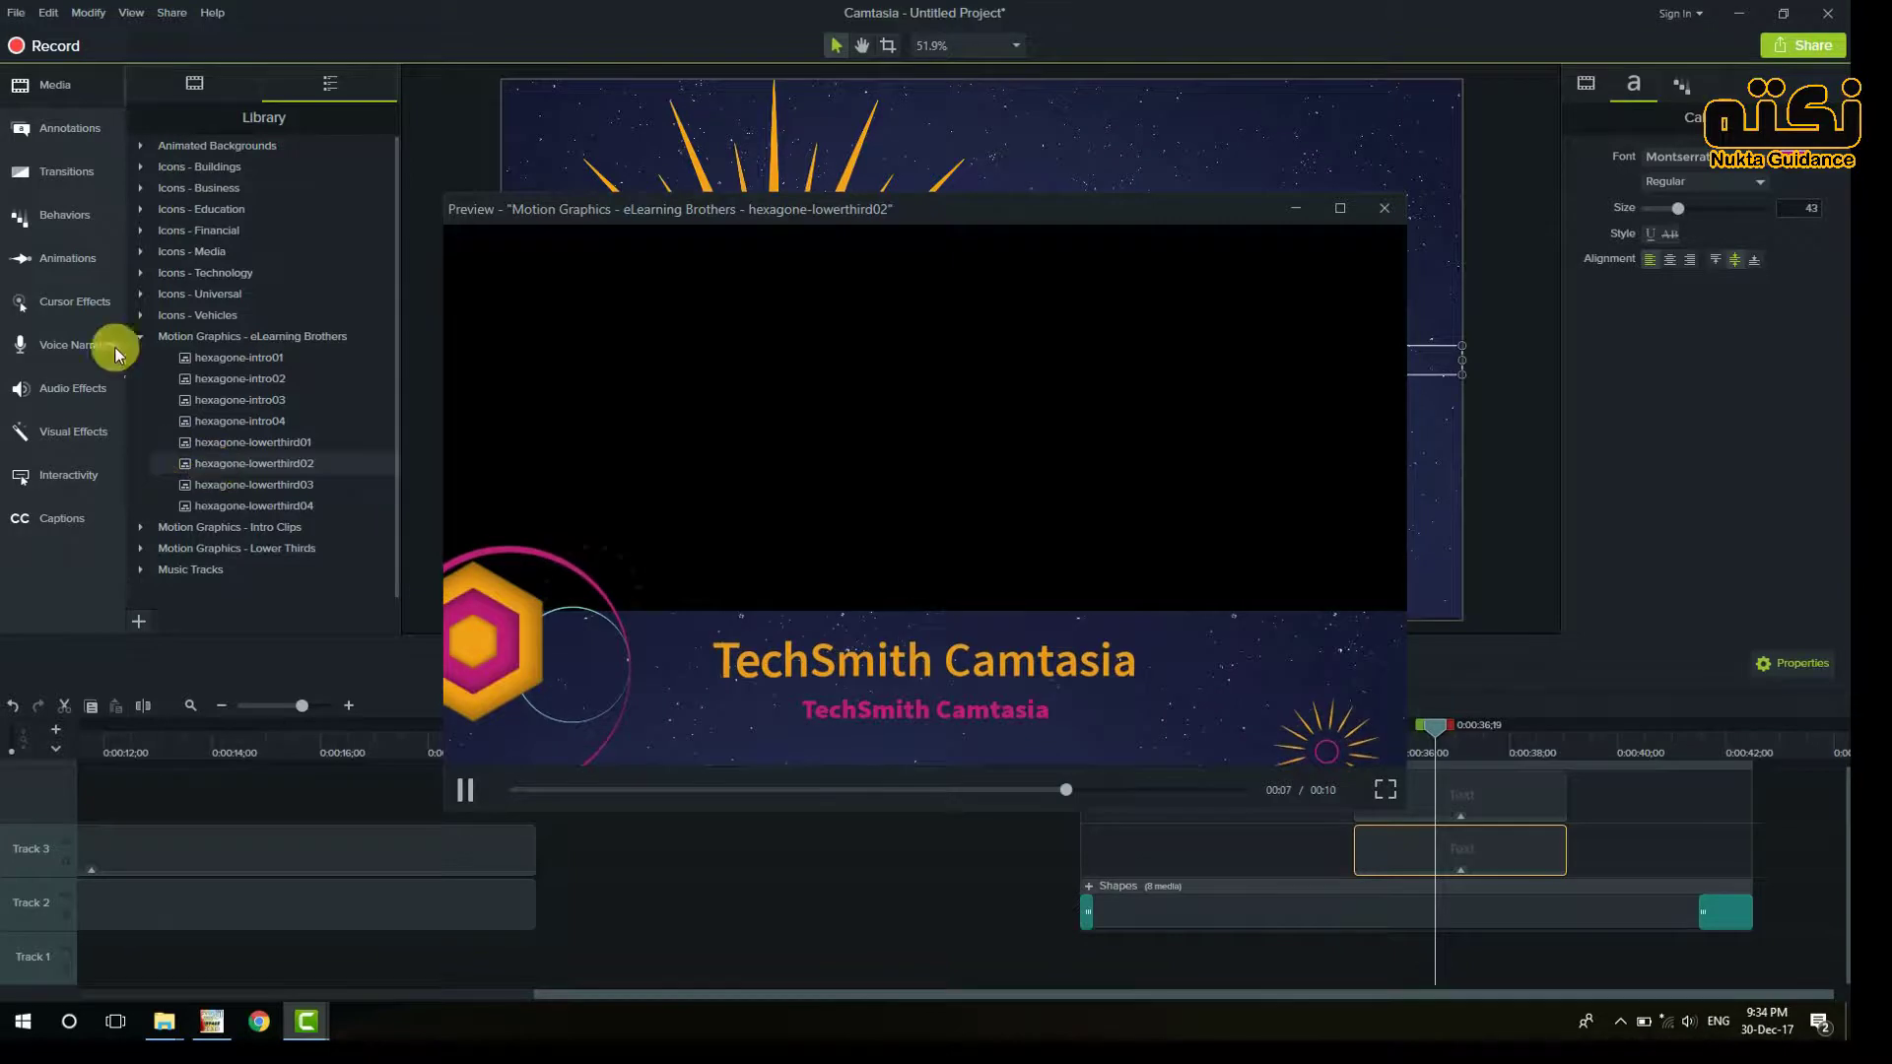
left_click(140, 338)
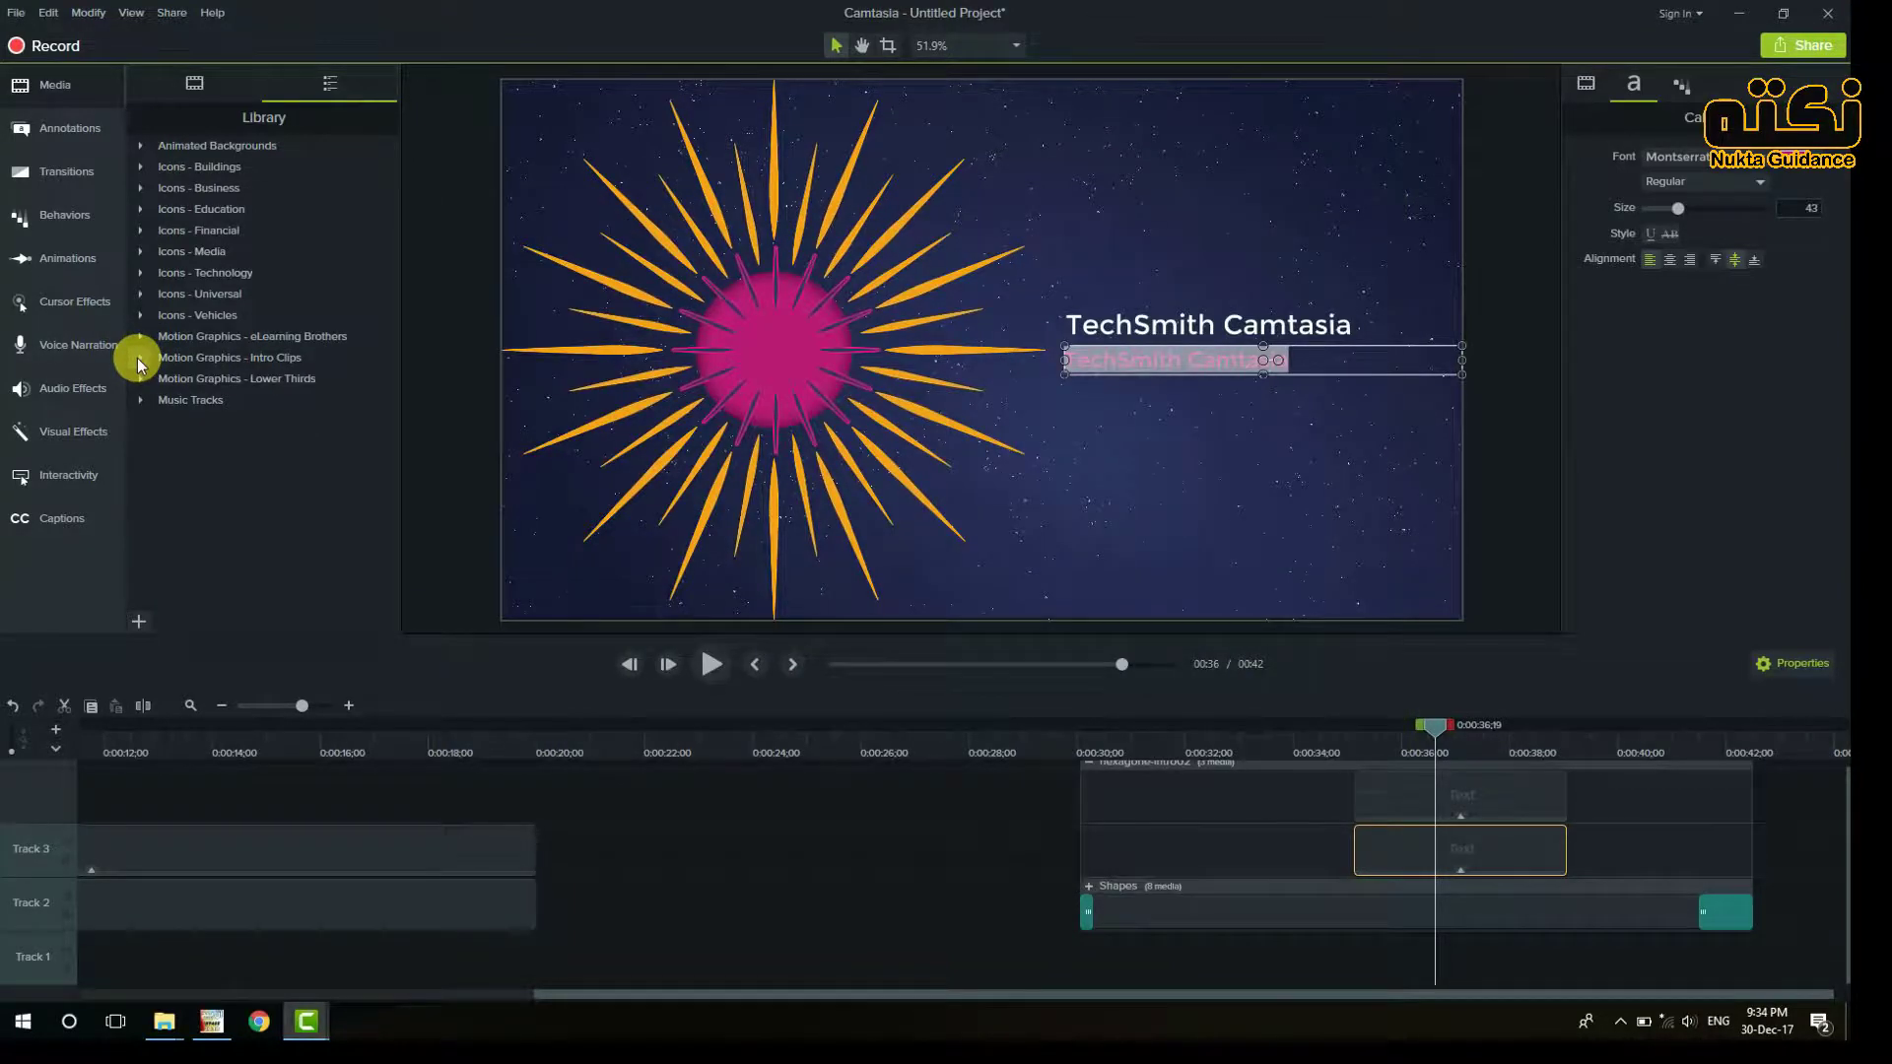
Step: Preview the linewipe clip from the Motion Graphics - Intro Clips folder and collapse that folder
left_click(138, 358)
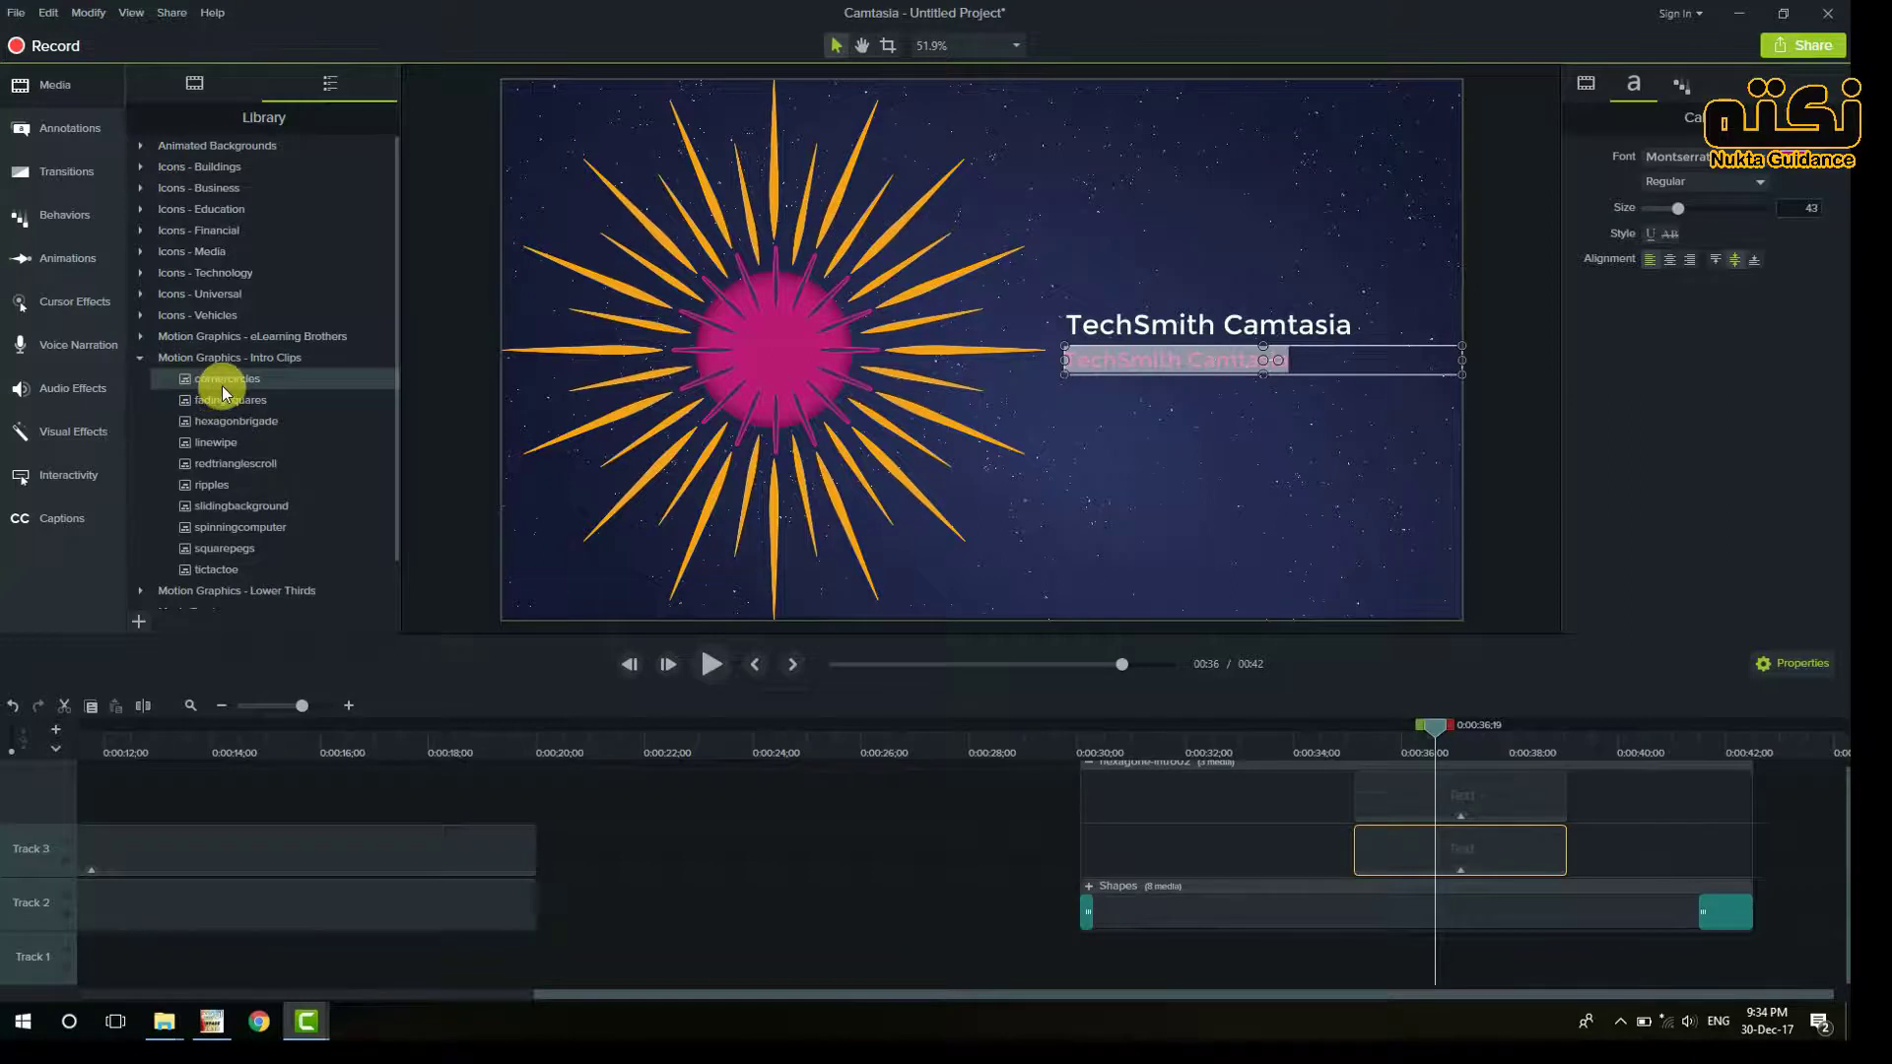
double_click(217, 444)
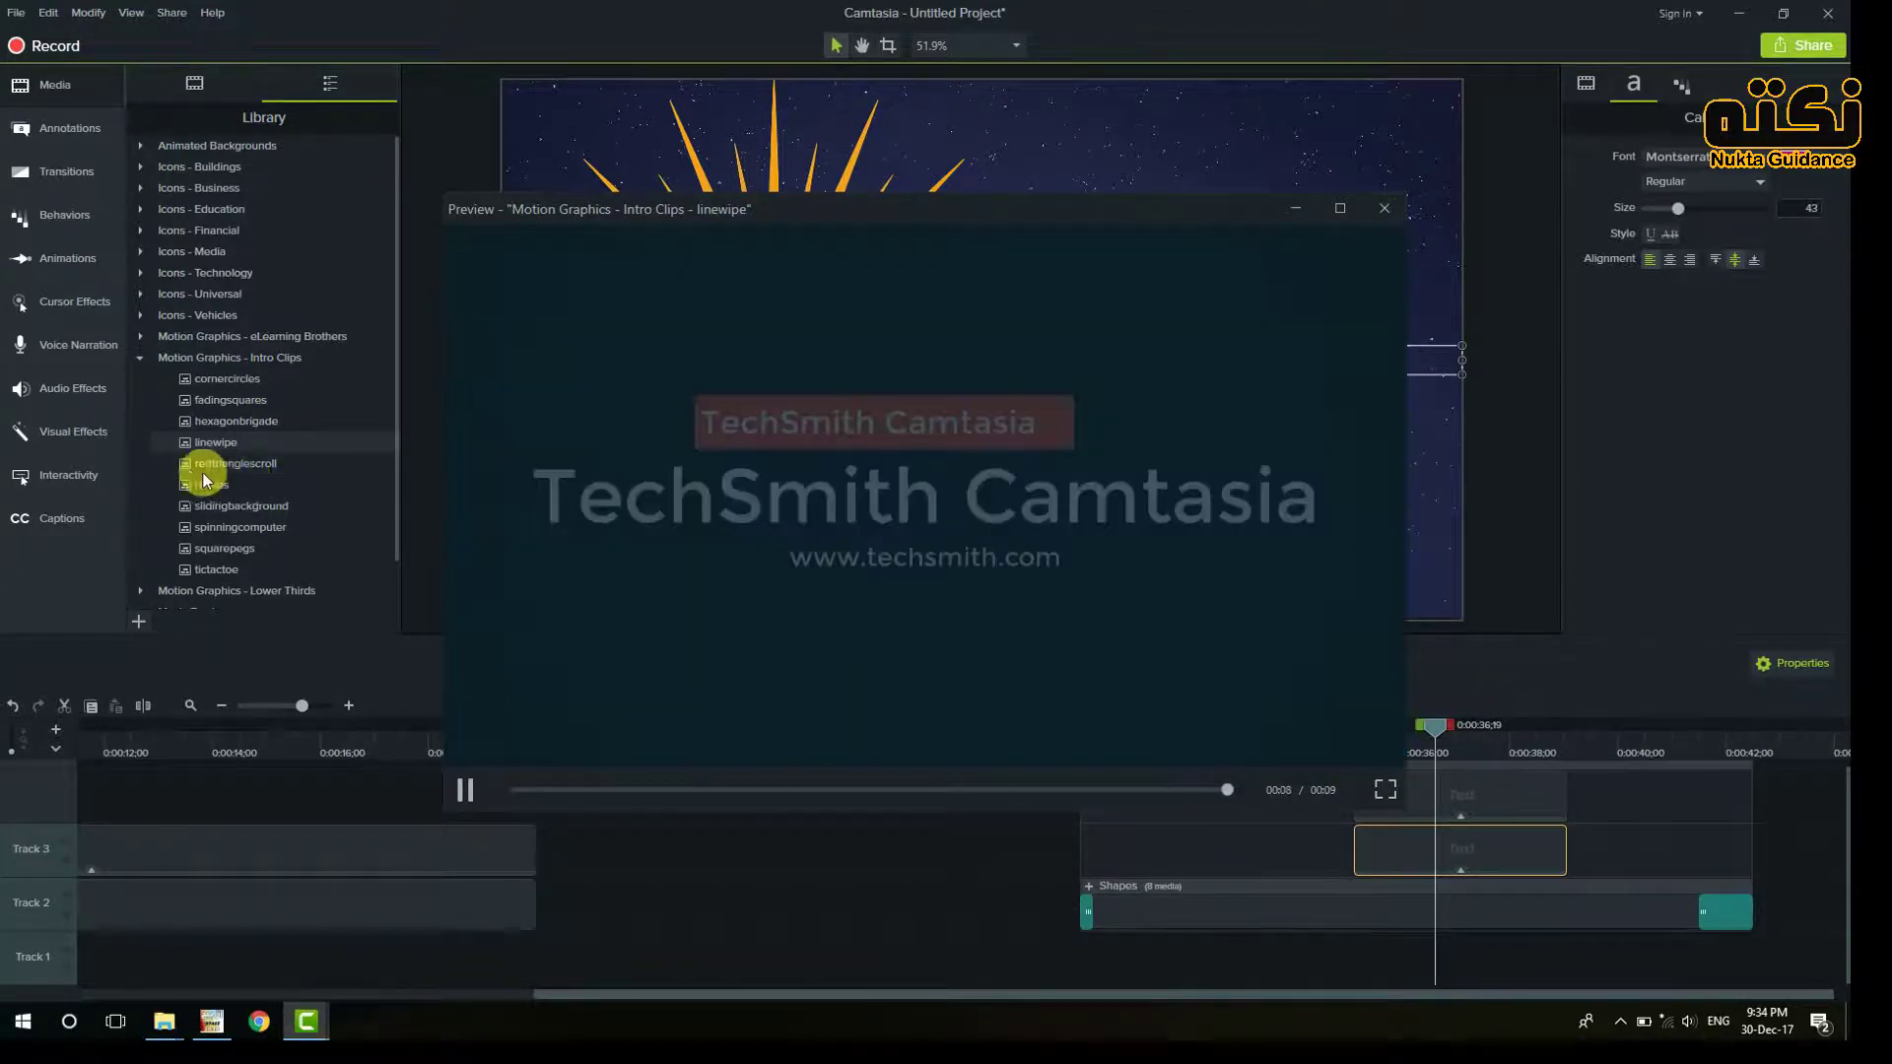
left_click(140, 360)
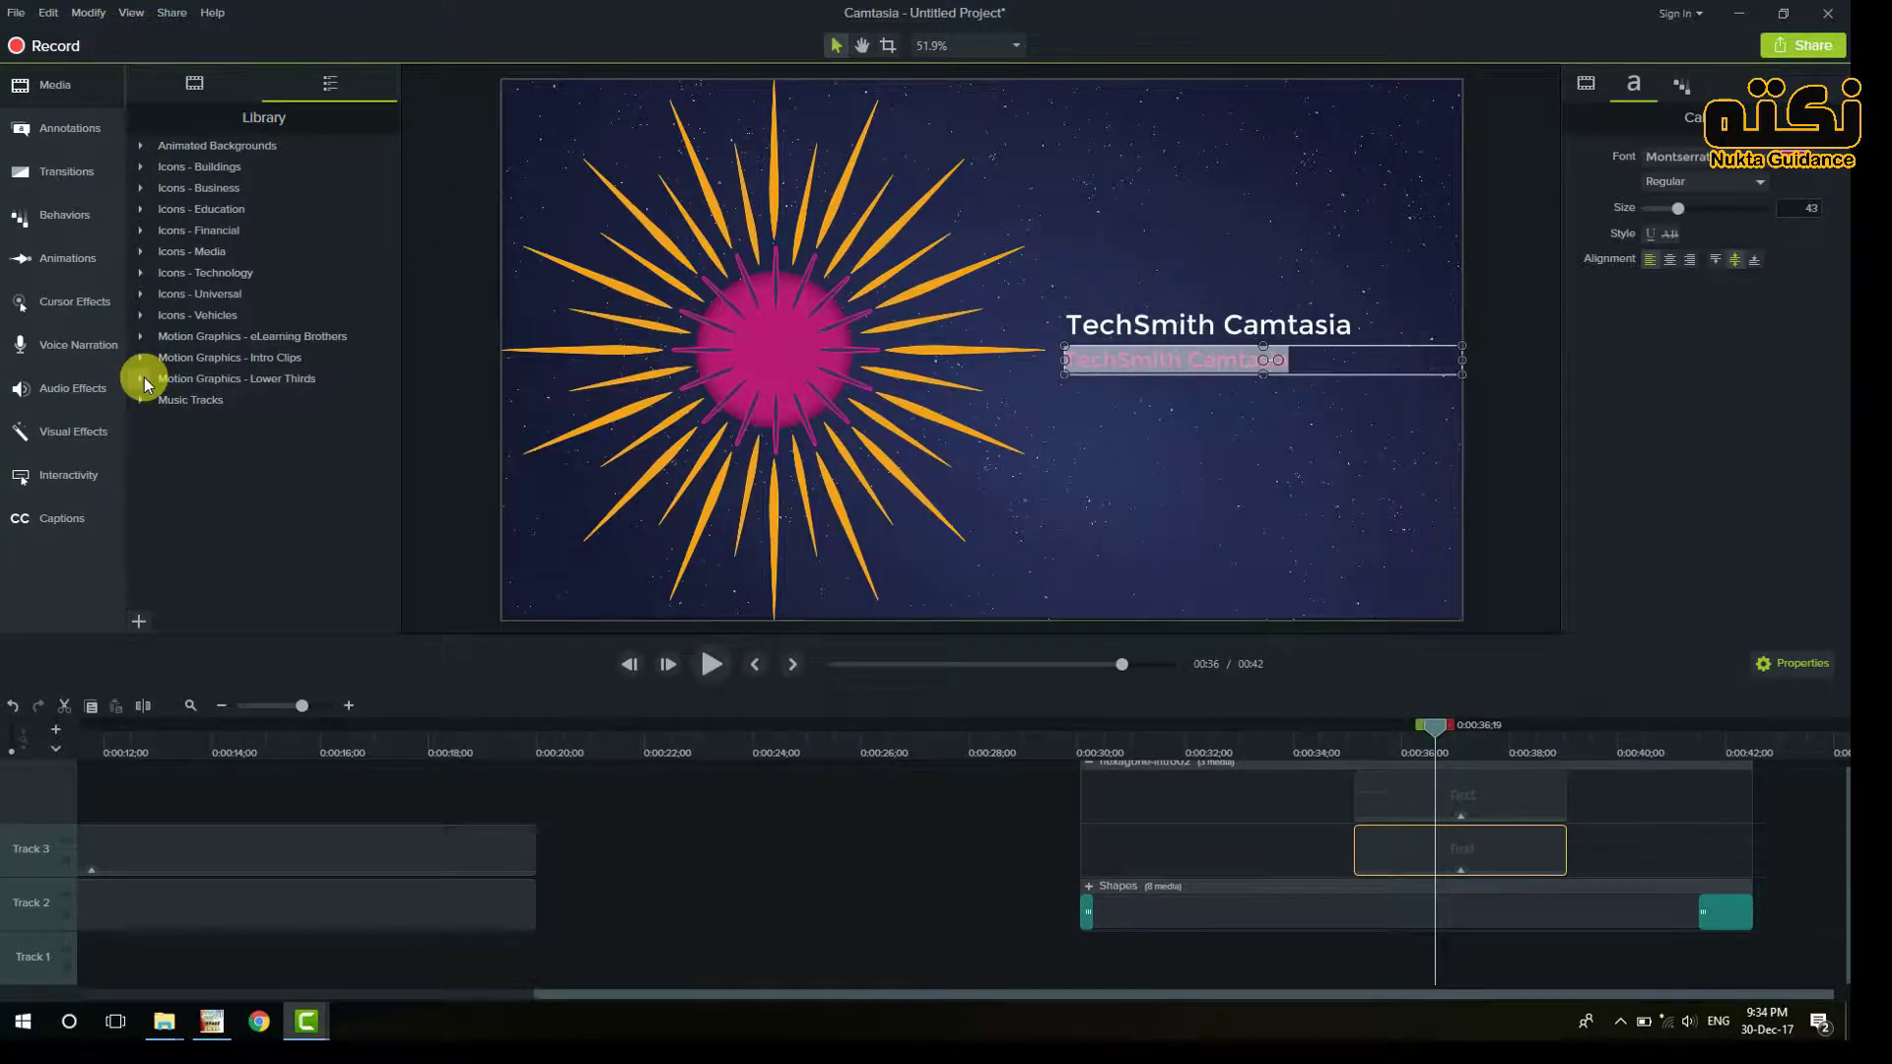
Step: Preview the circleripple-01 and shimmer-01 clips from the Motion Graphics - Lower Thirds folder and collapse it
left_click(144, 379)
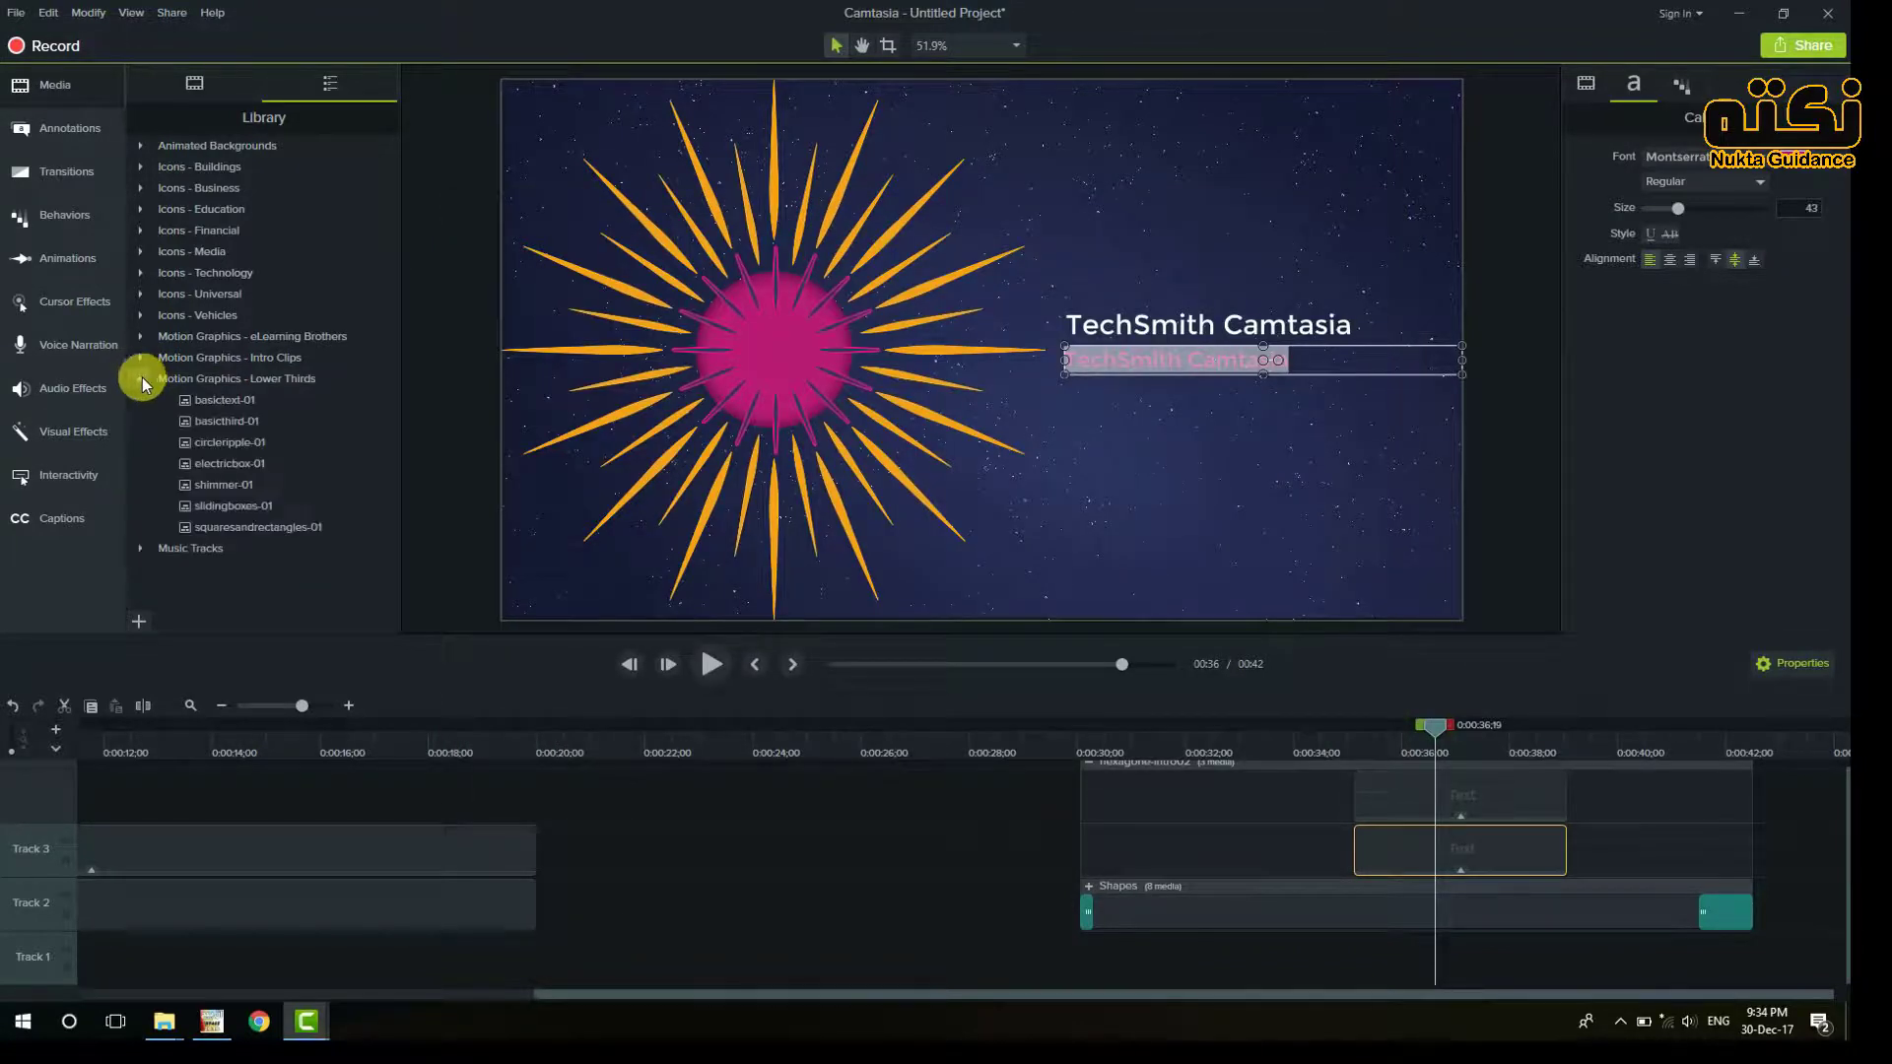
left_click(227, 420)
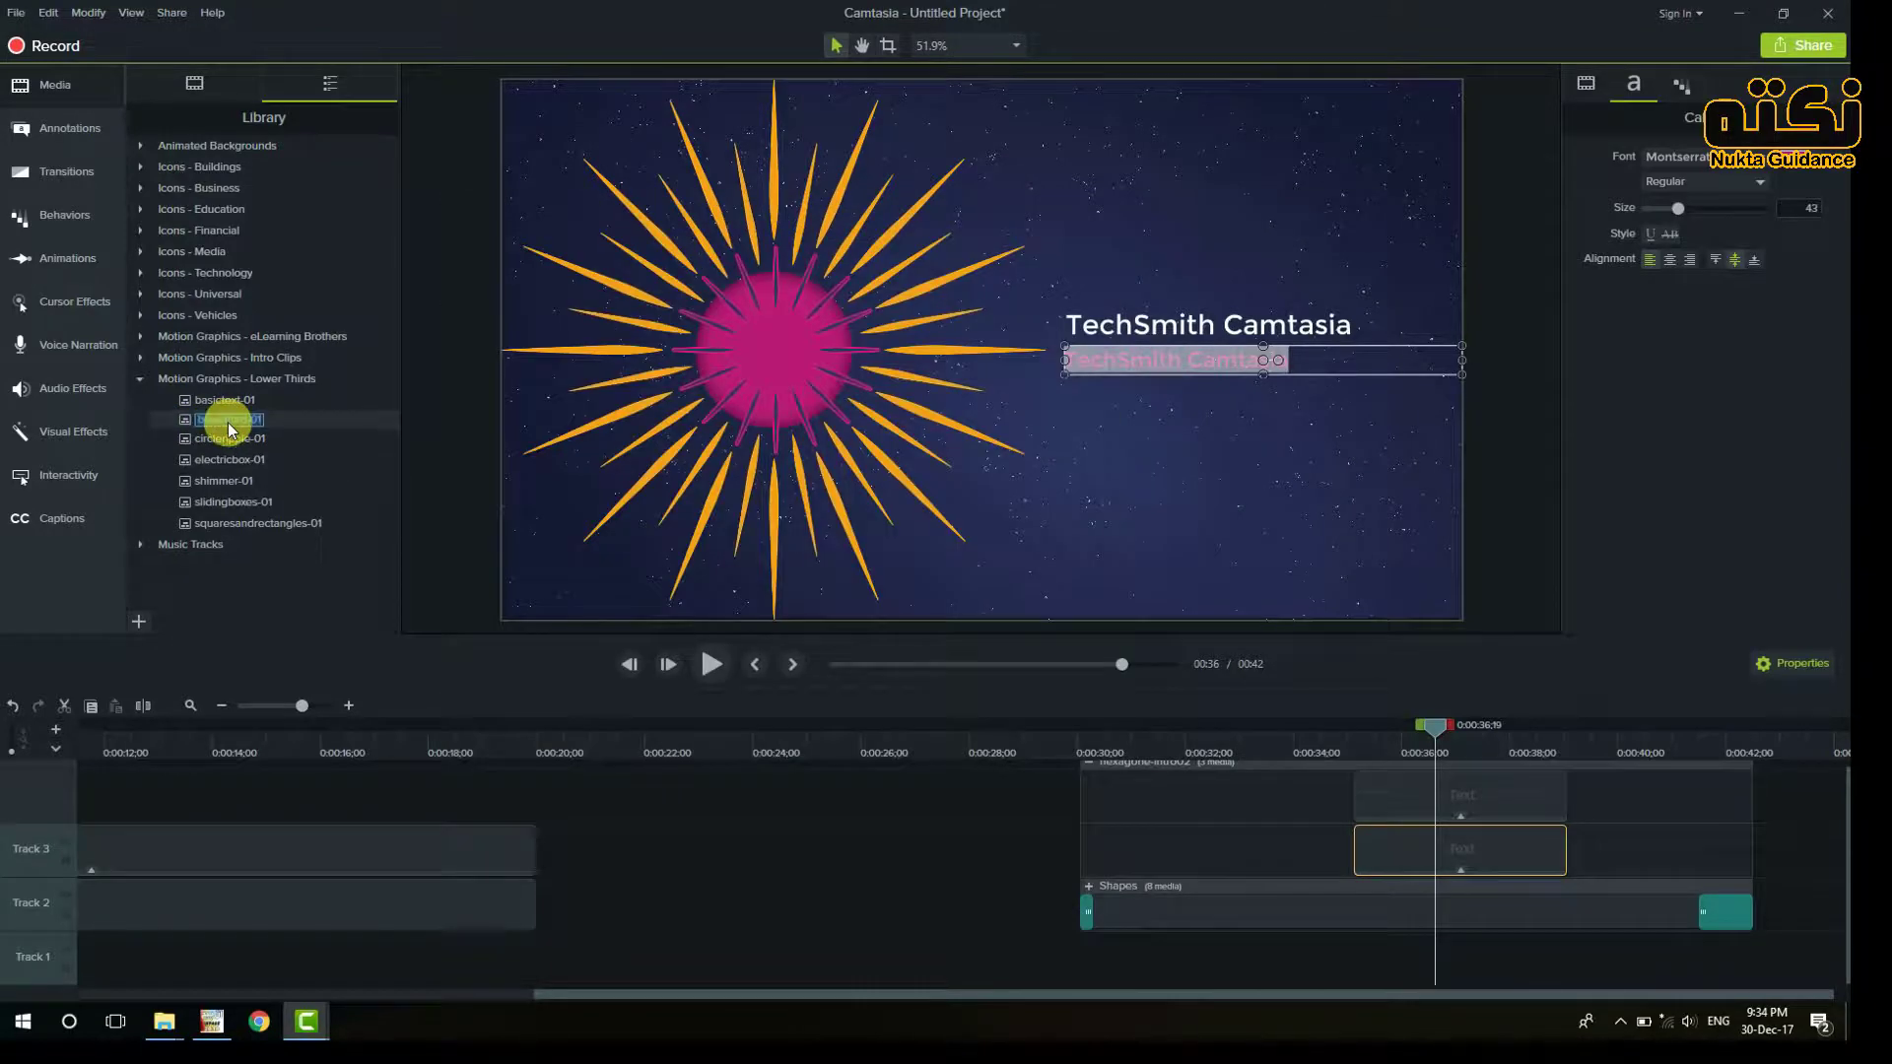
left_click(210, 438)
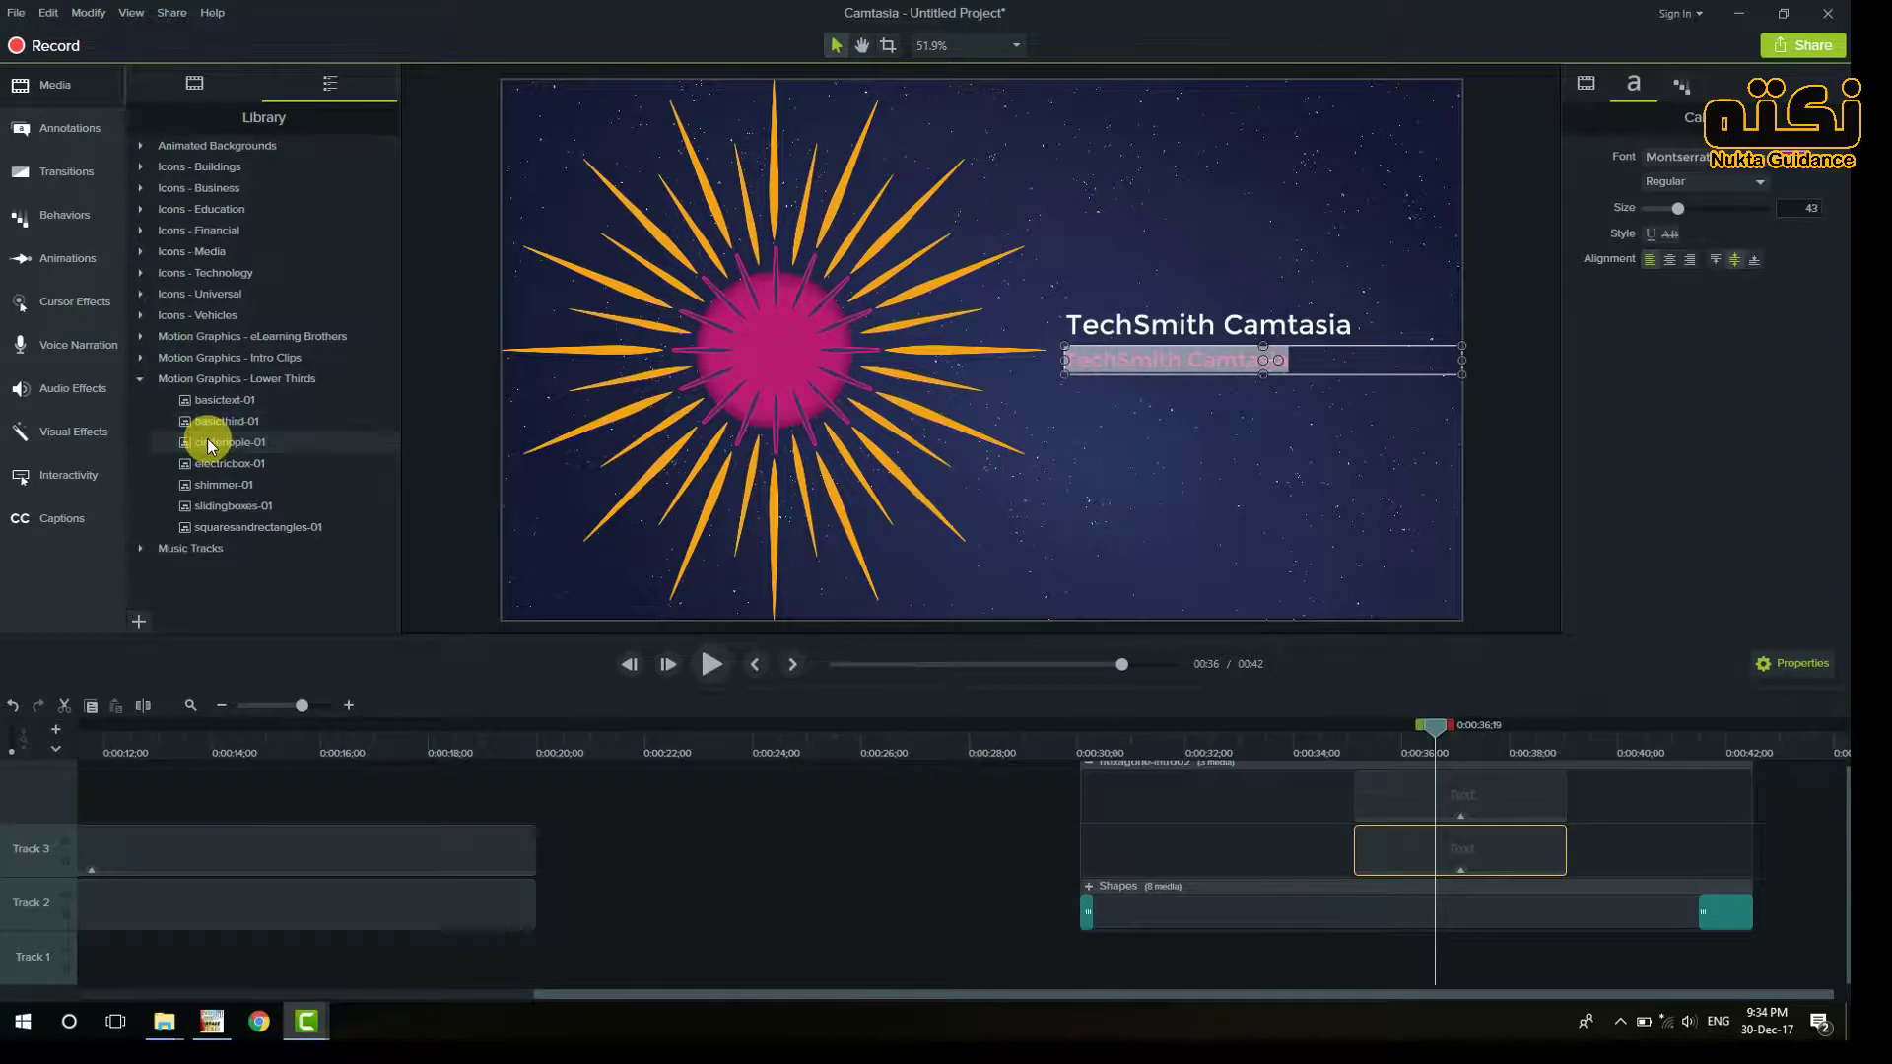
double_click(207, 442)
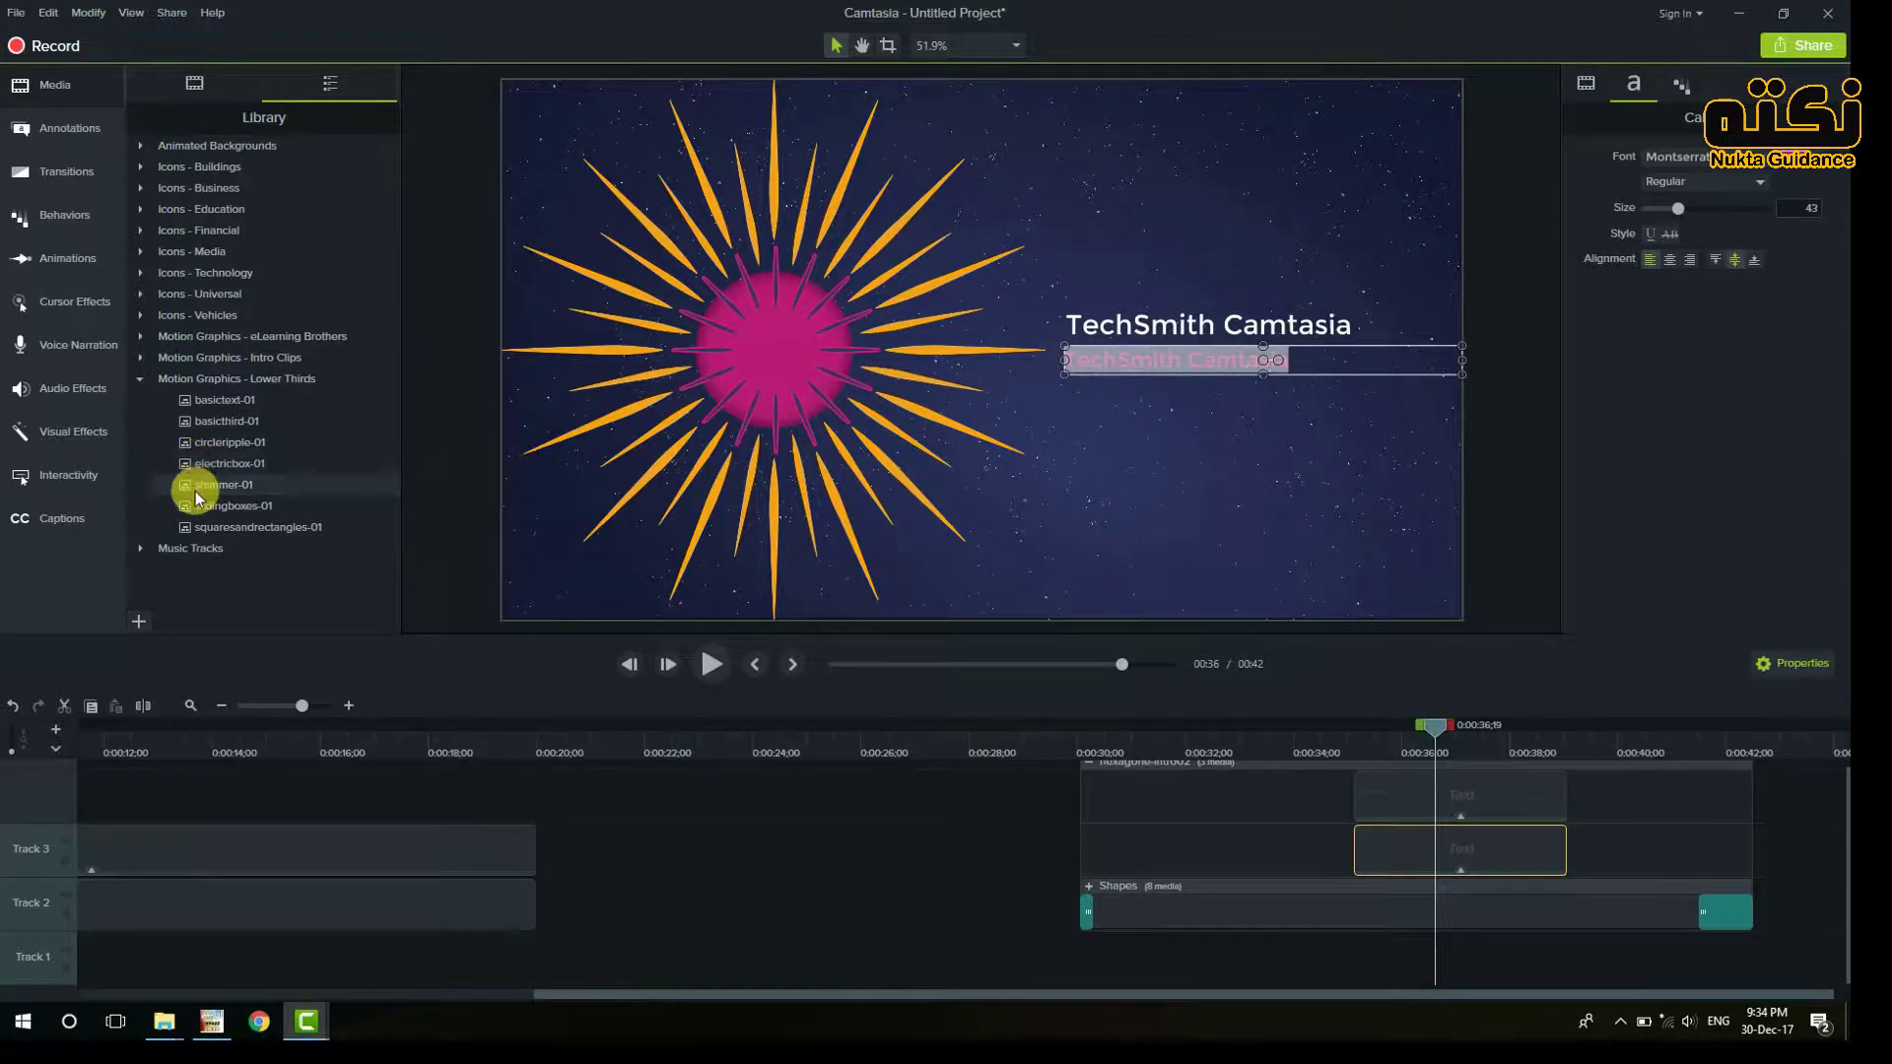
double_click(195, 491)
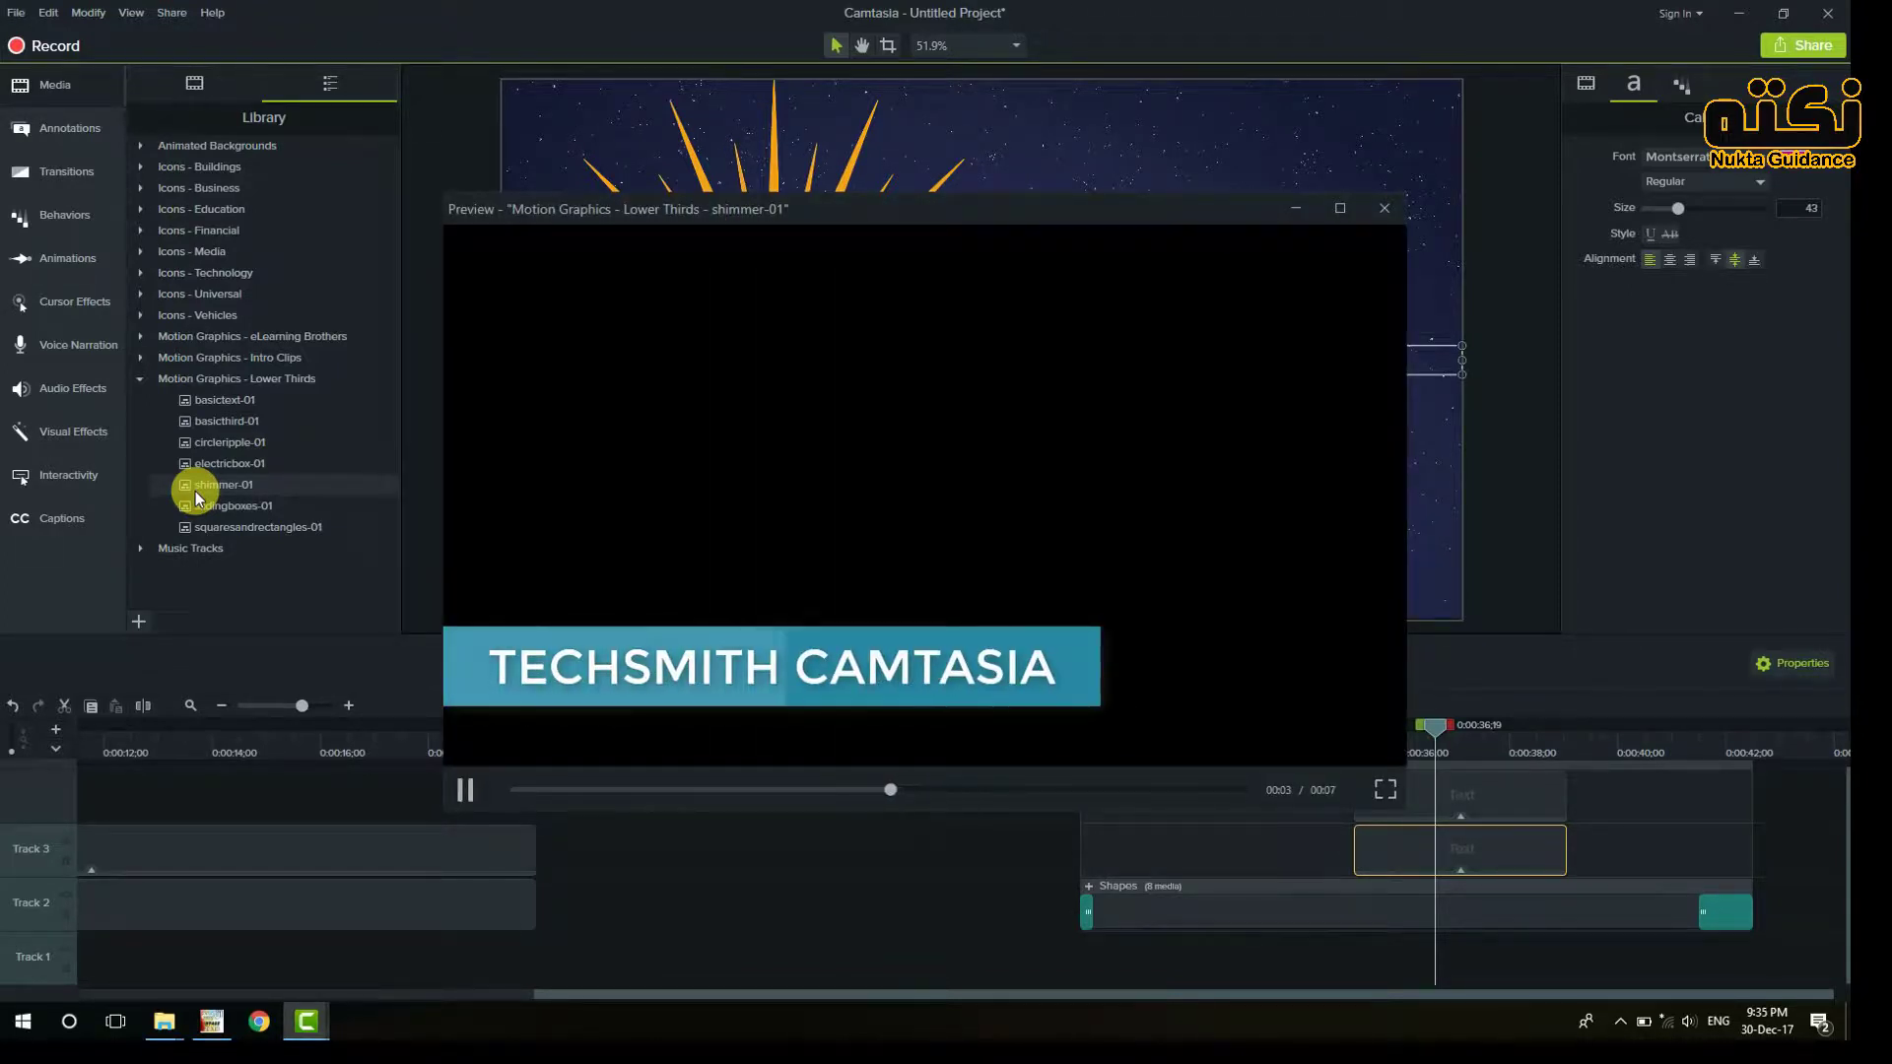
left_click(138, 379)
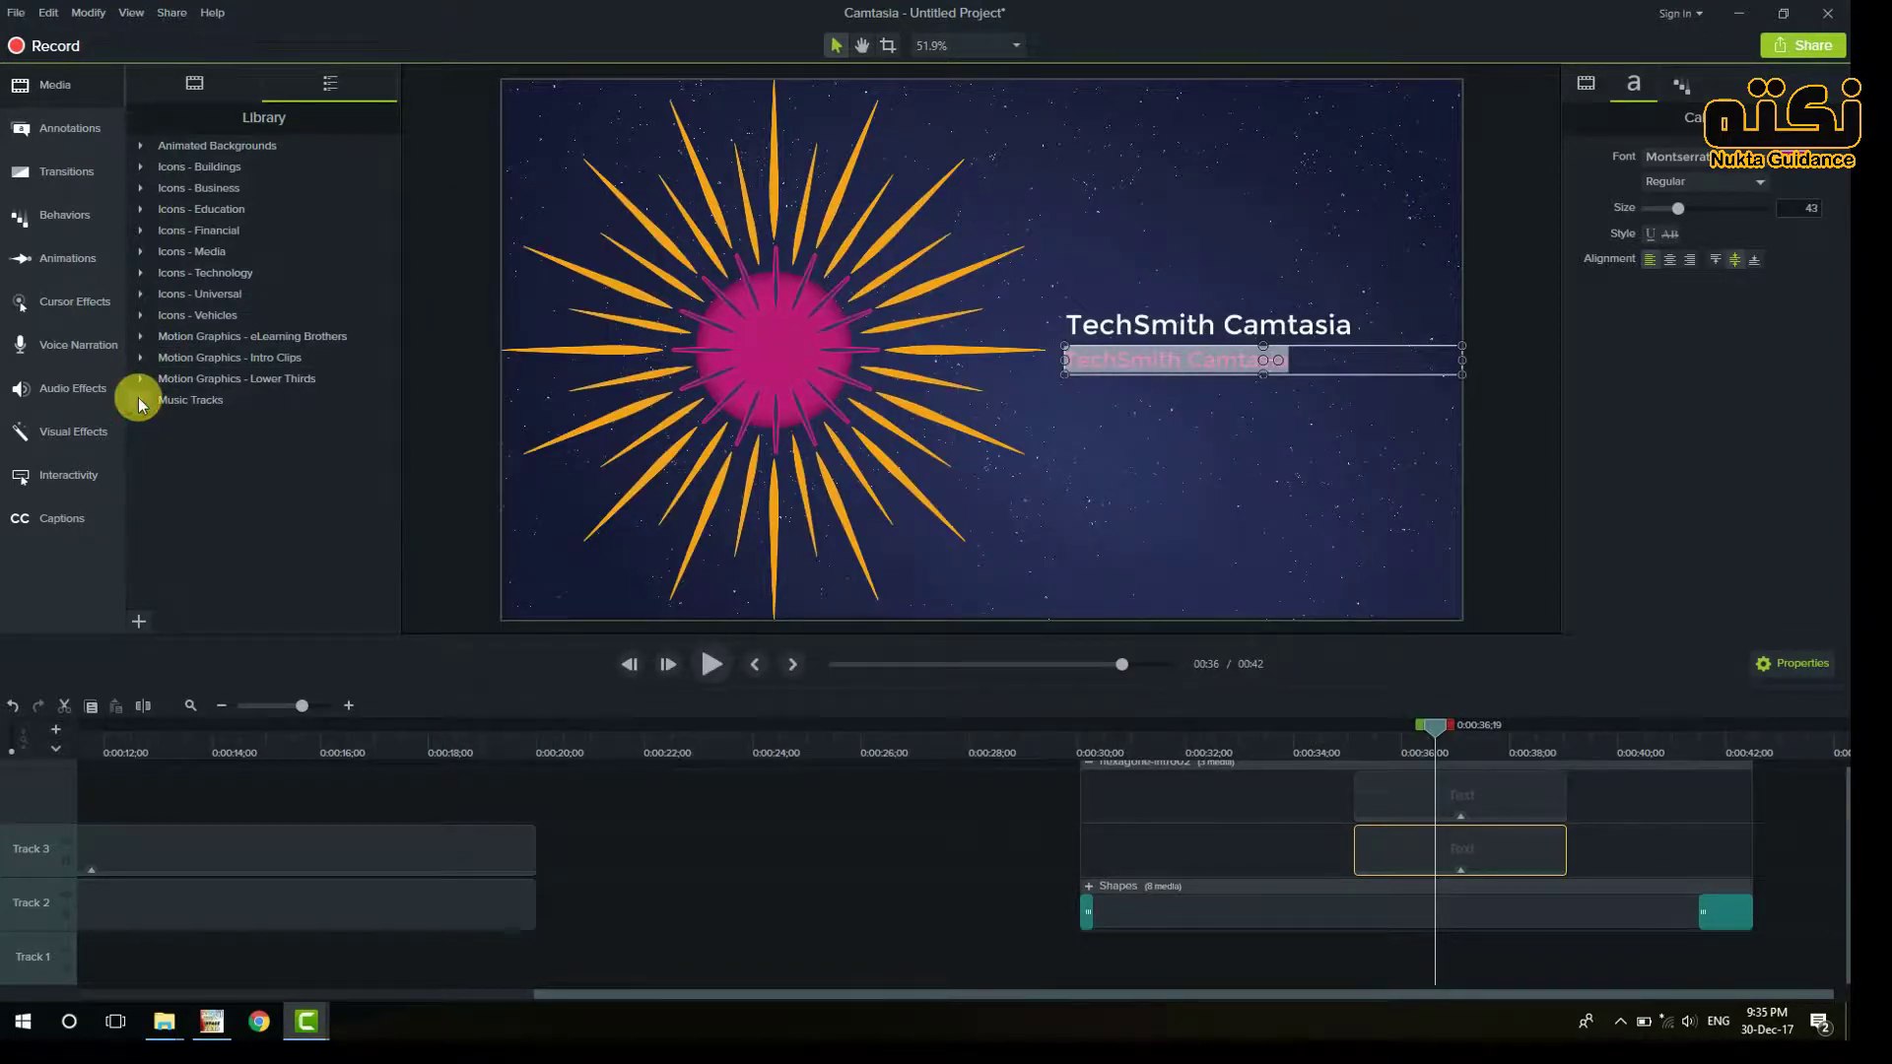
Step: Play the asimpleway track from the Music Tracks folder with the speaker volume at 20, and collapse the folder
left_click(138, 398)
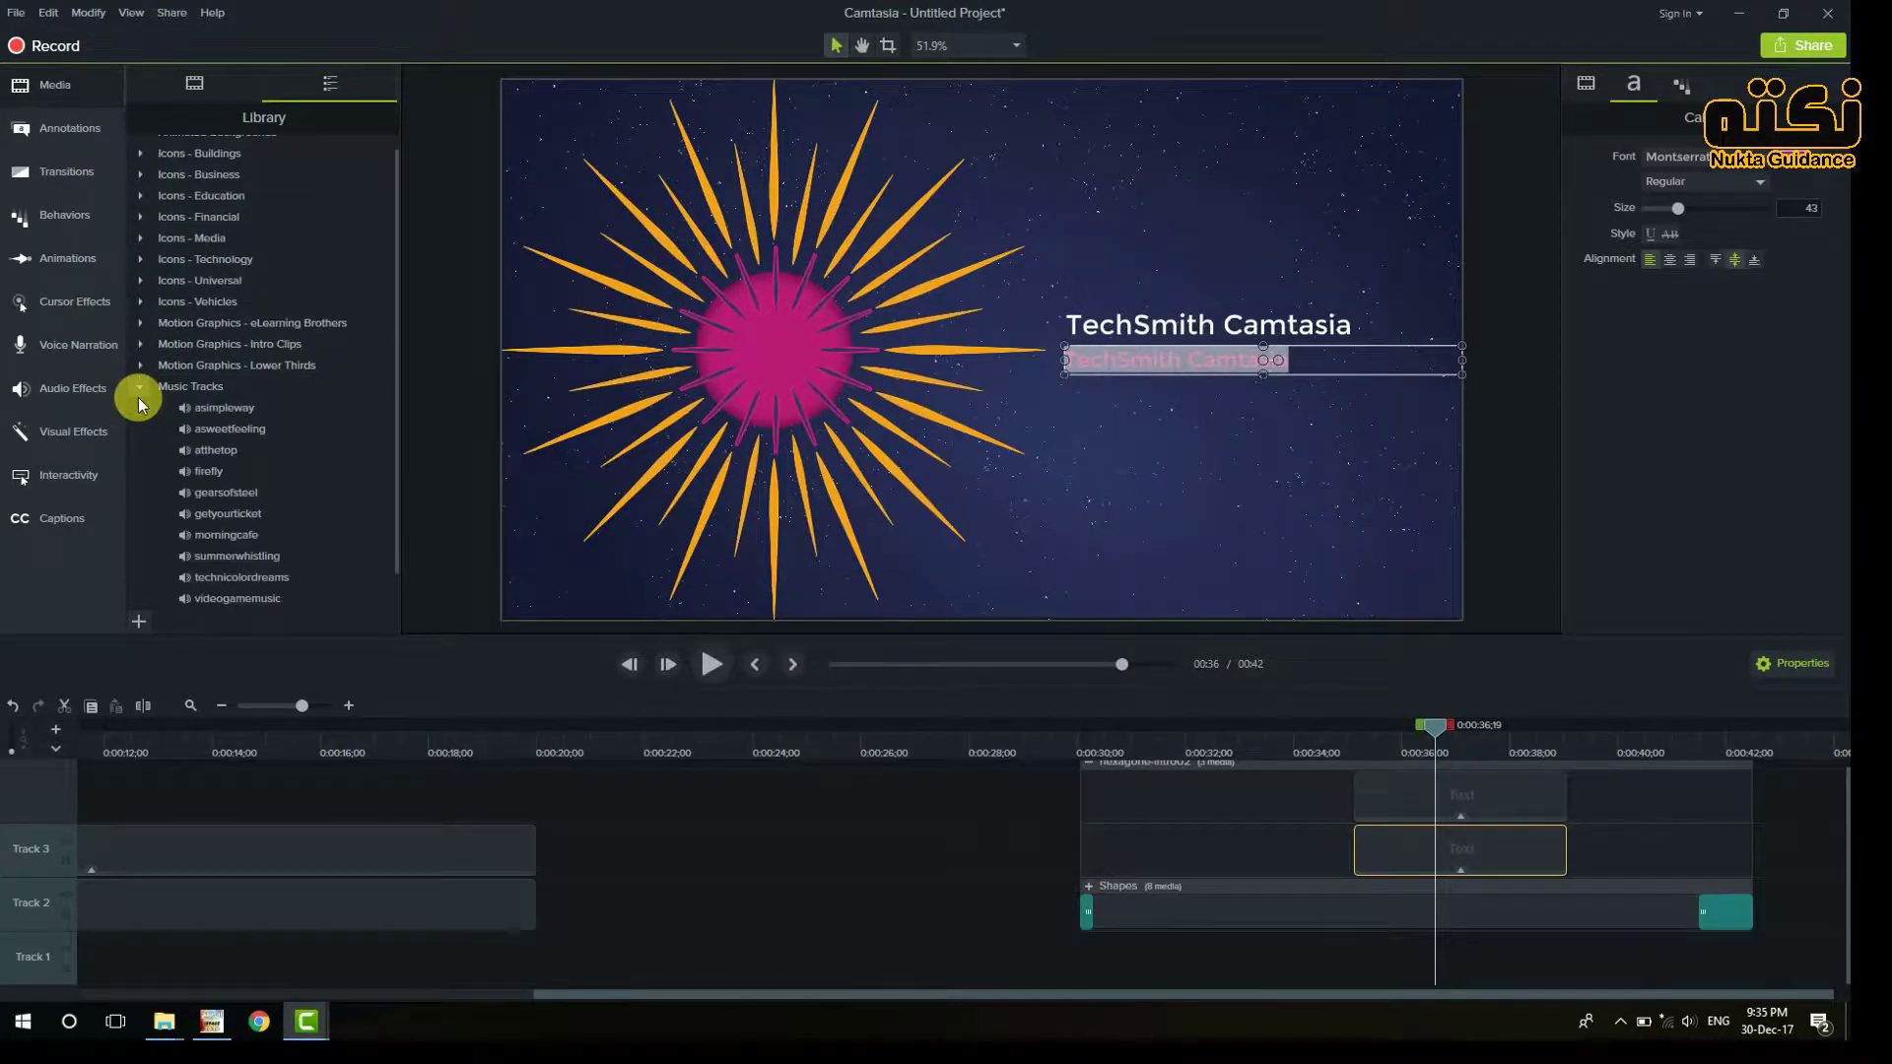
double_click(206, 412)
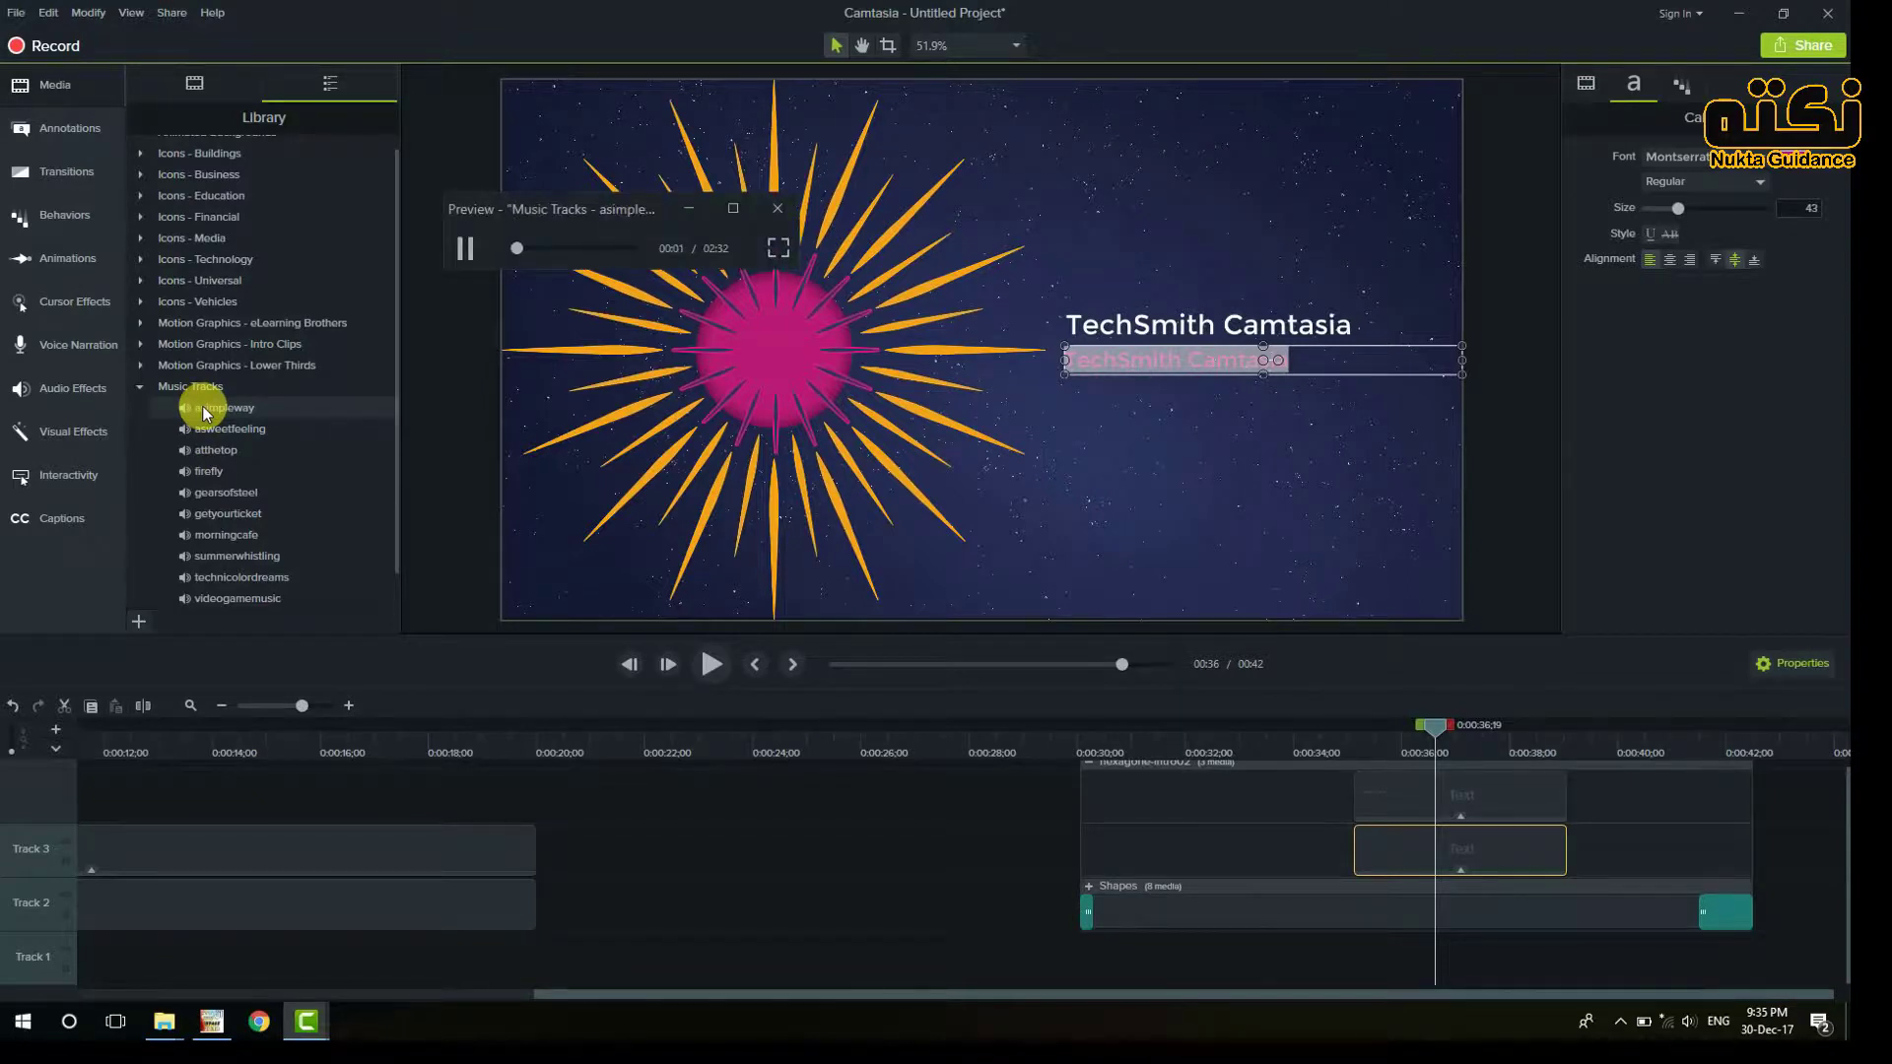
left_click(1691, 1025)
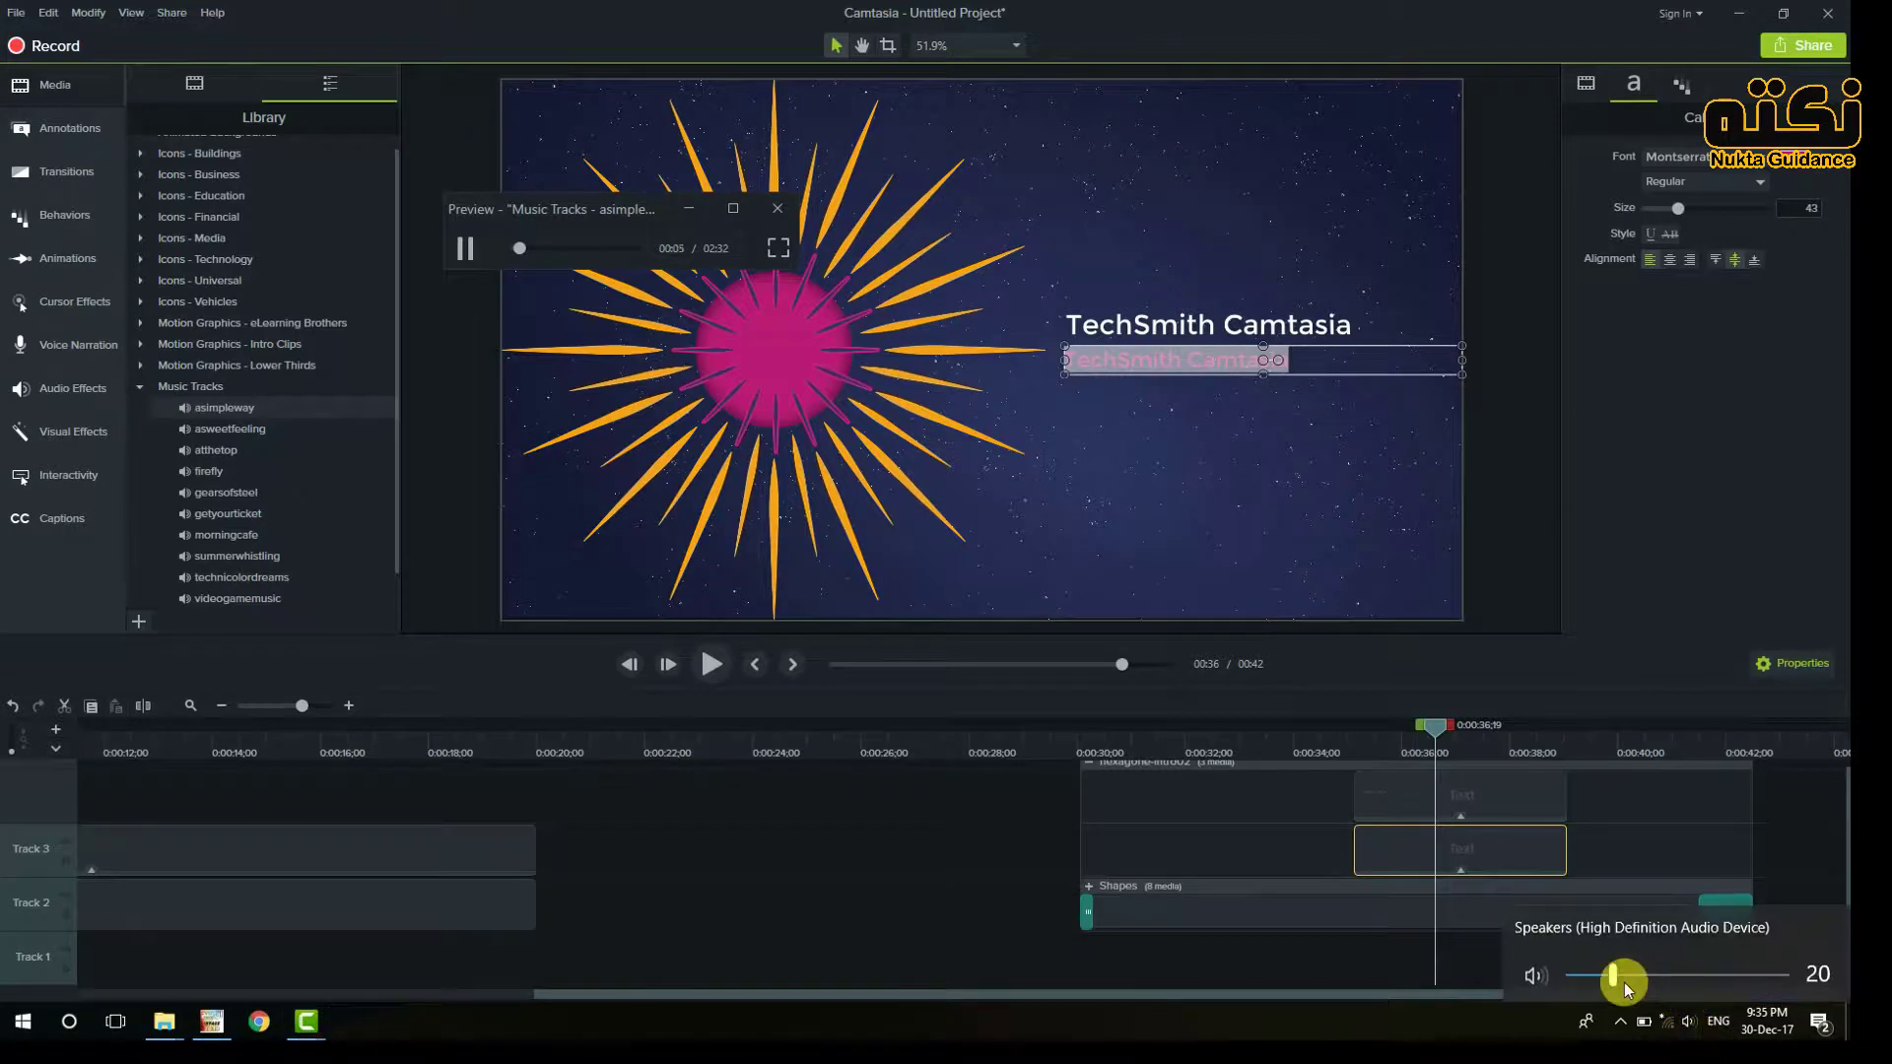
mouse_move(1612, 980)
left_mouse_down()
mouse_move(1676, 979)
mouse_move(1610, 979)
left_mouse_up()
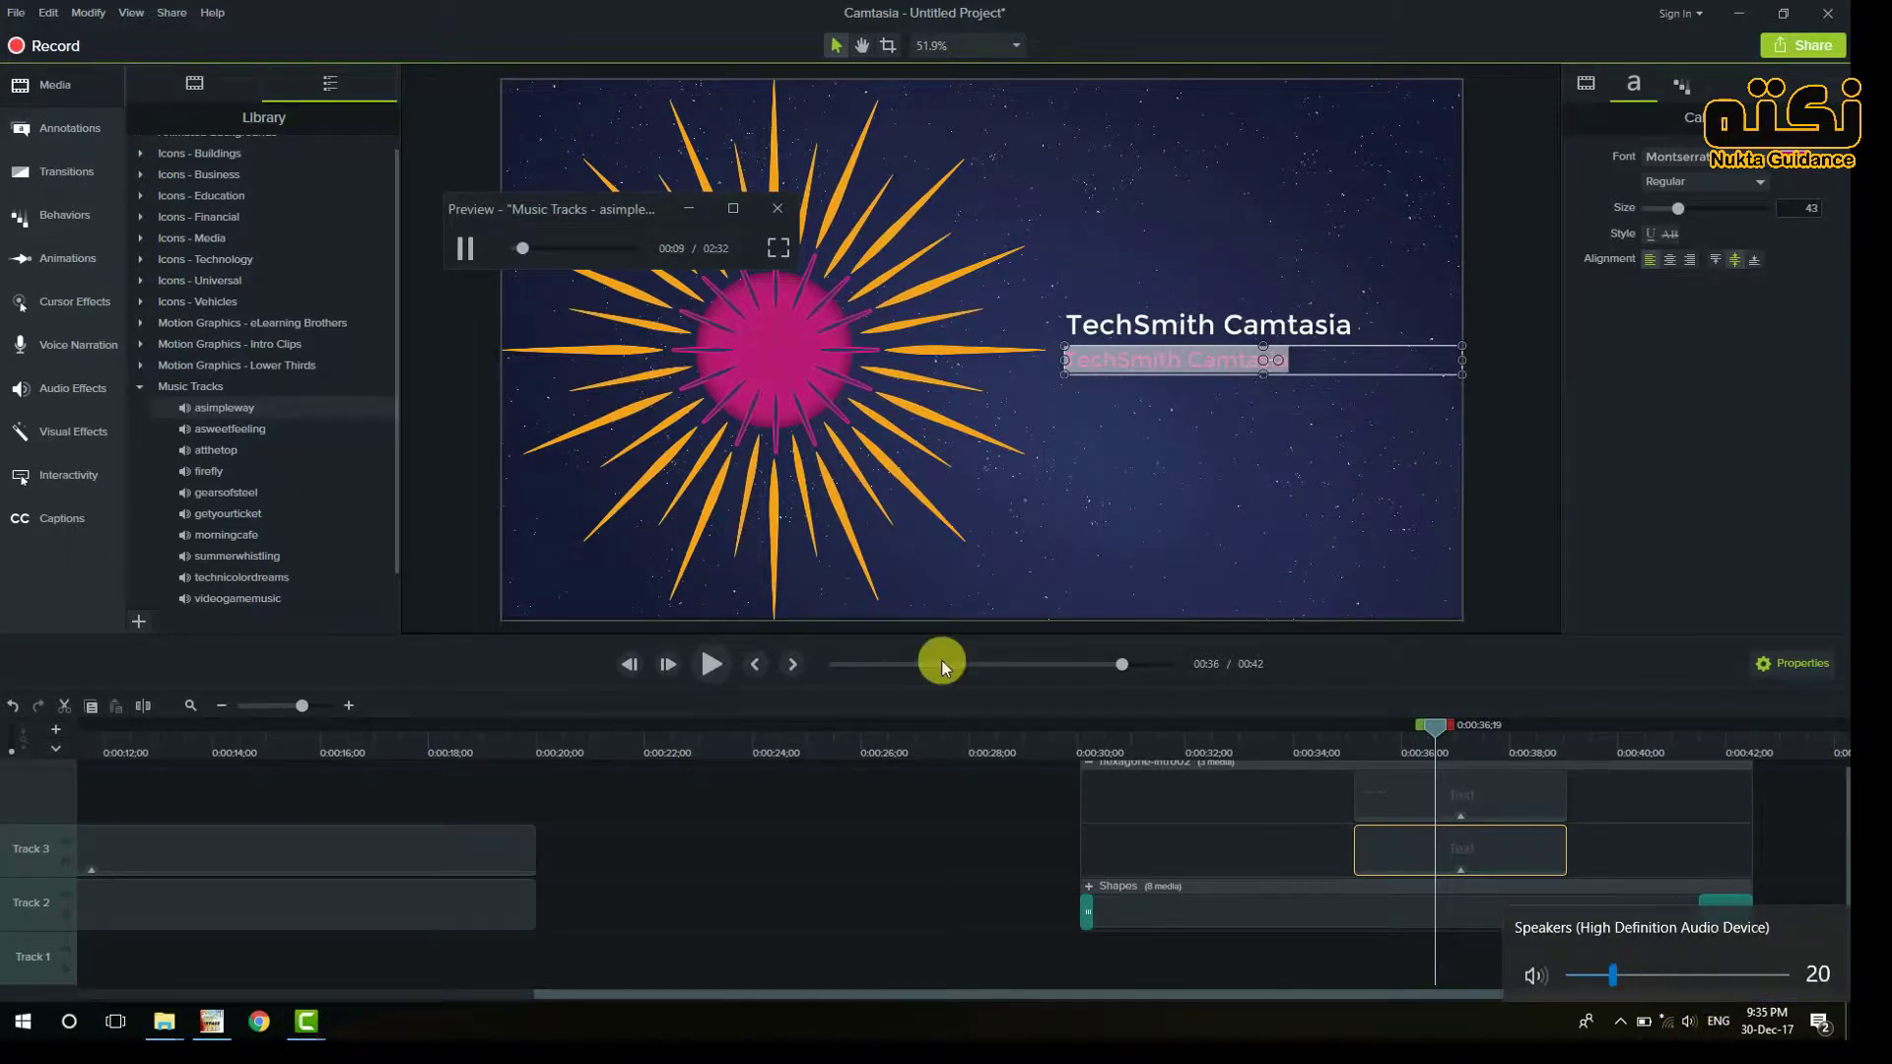
left_click(778, 208)
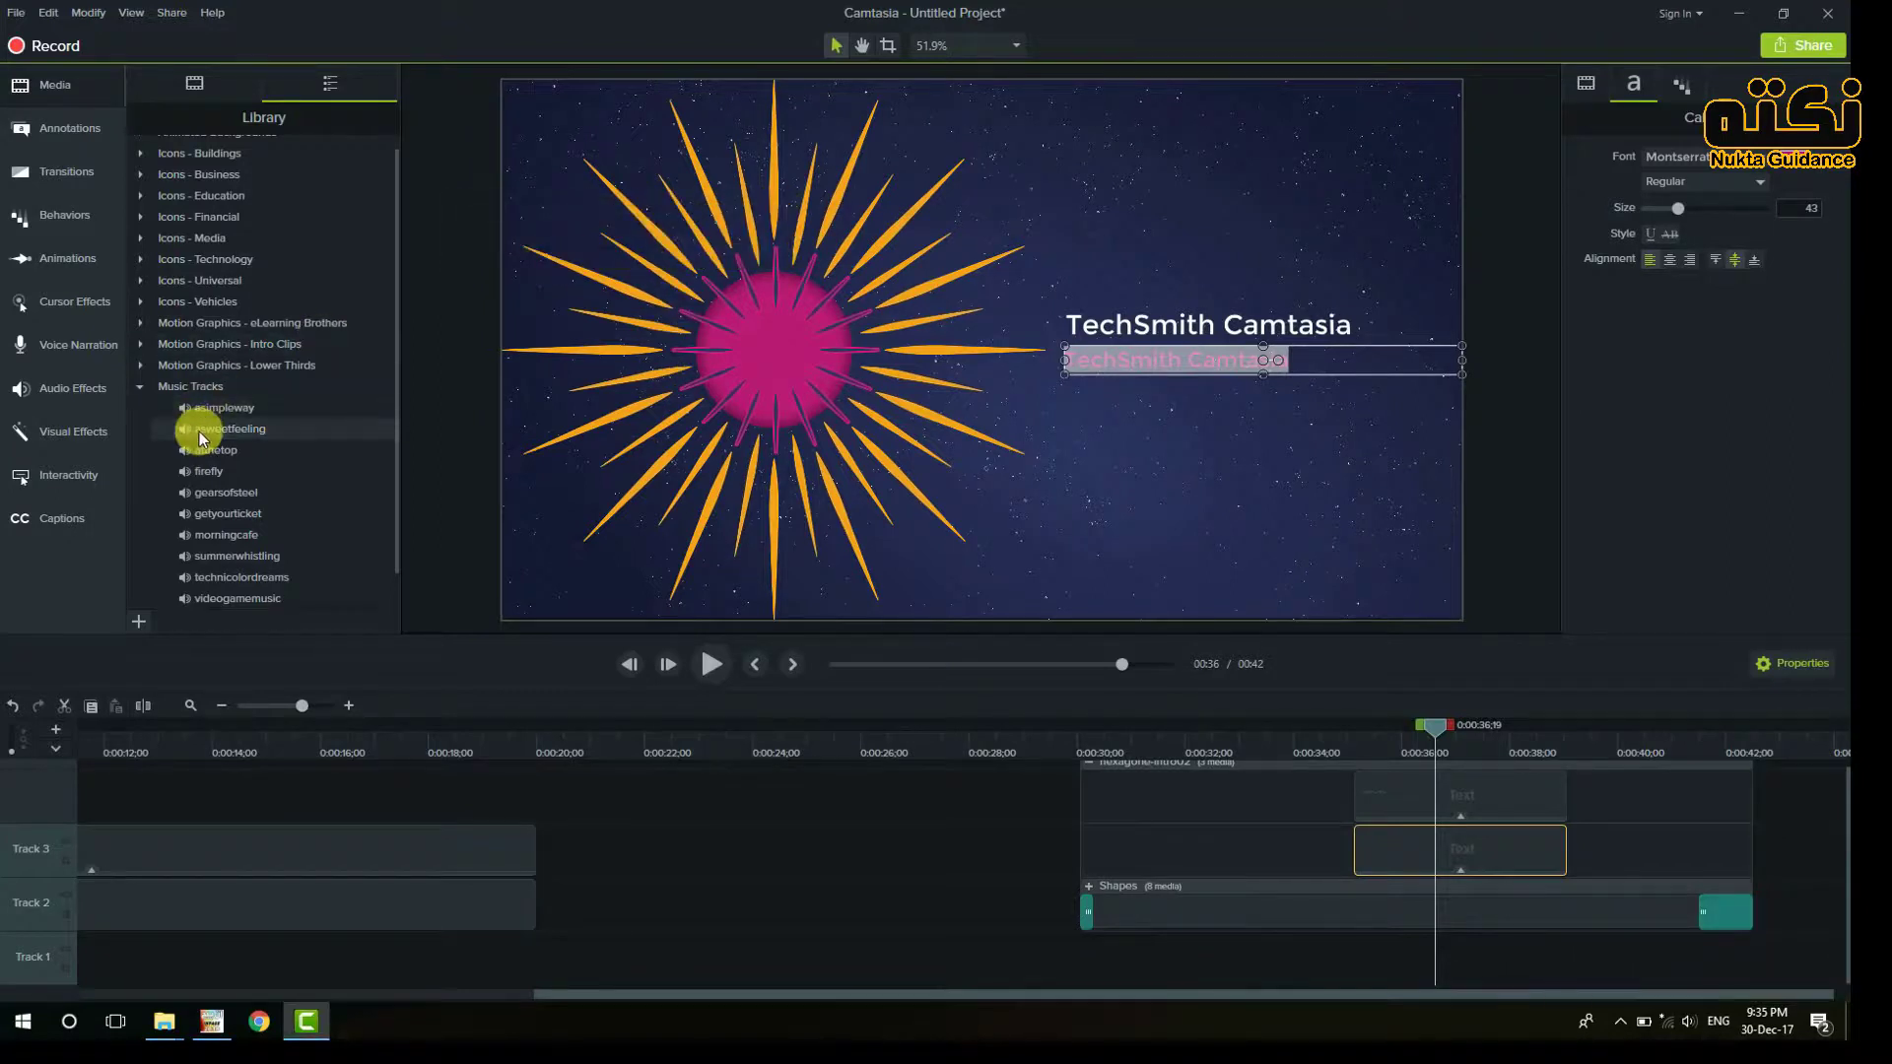
scroll(220, 549, "up", 1)
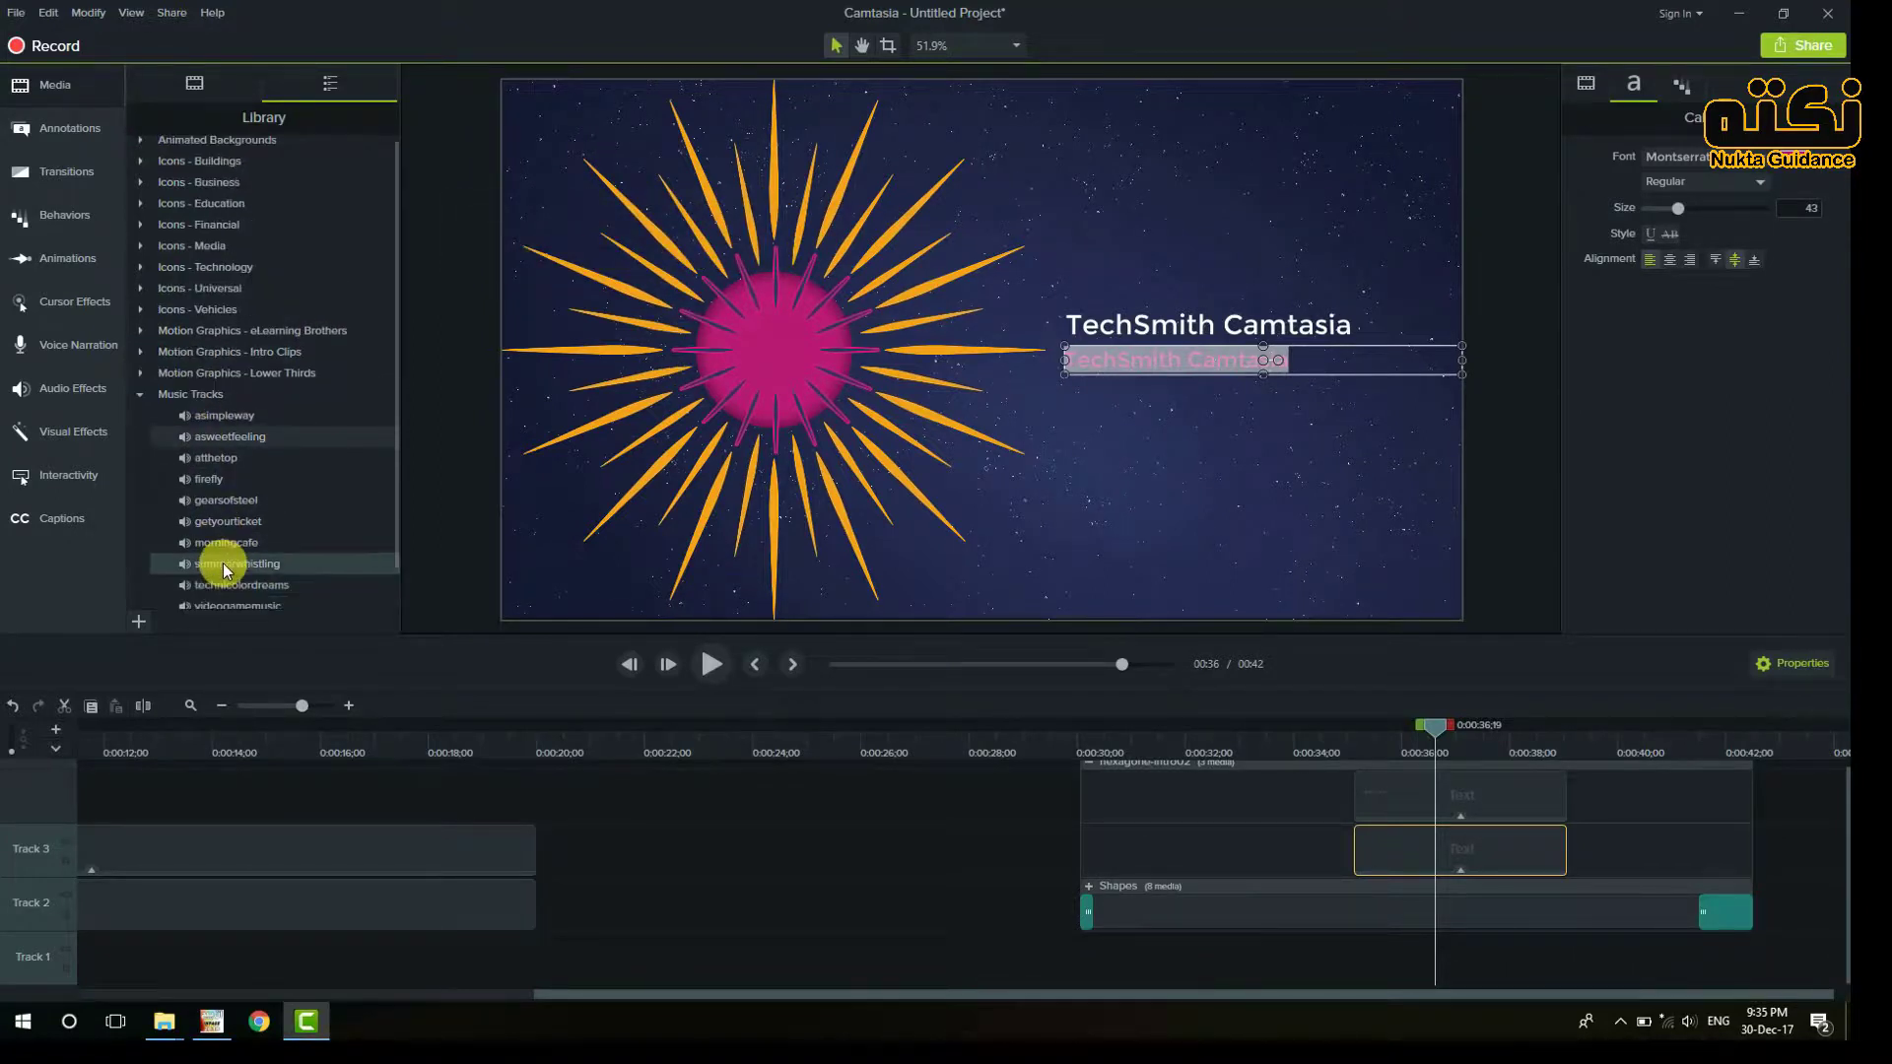
left_click(137, 403)
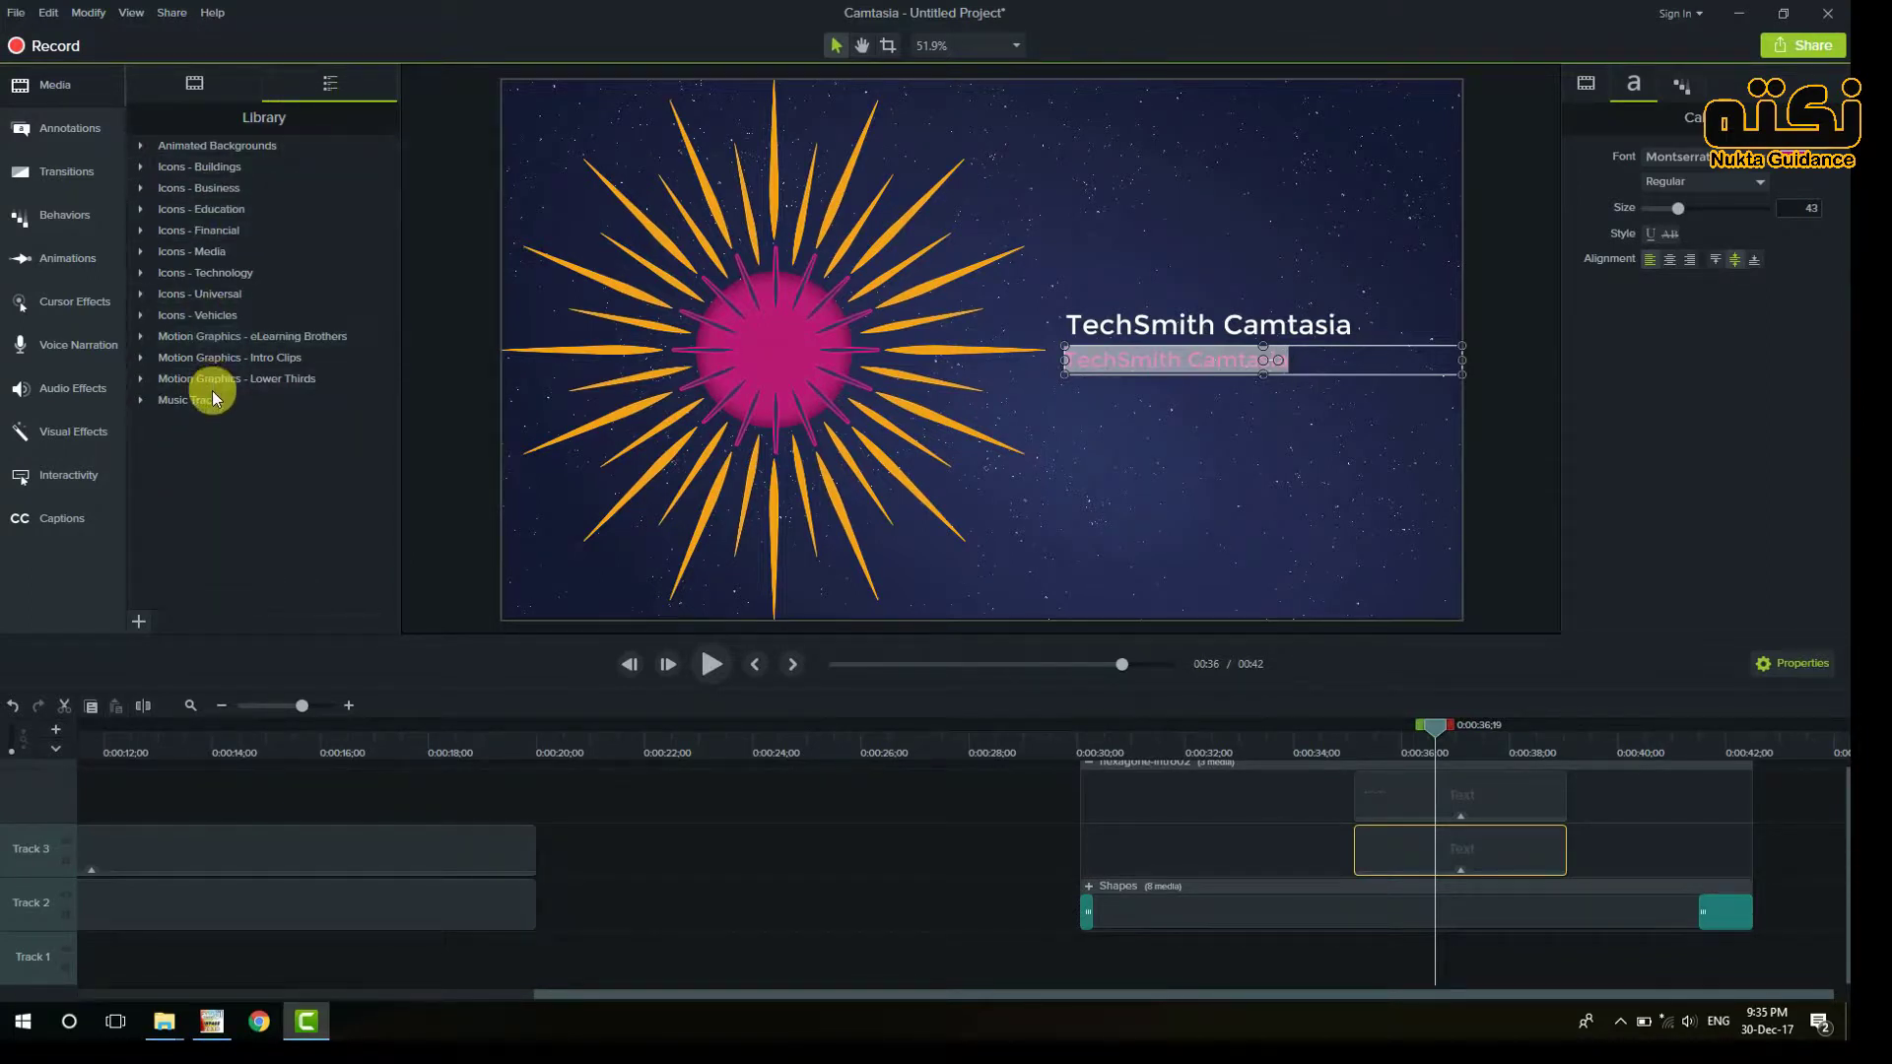
Step: Add the orange circle image from the Media Bin to Track 4 at about 17 seconds
left_click(192, 83)
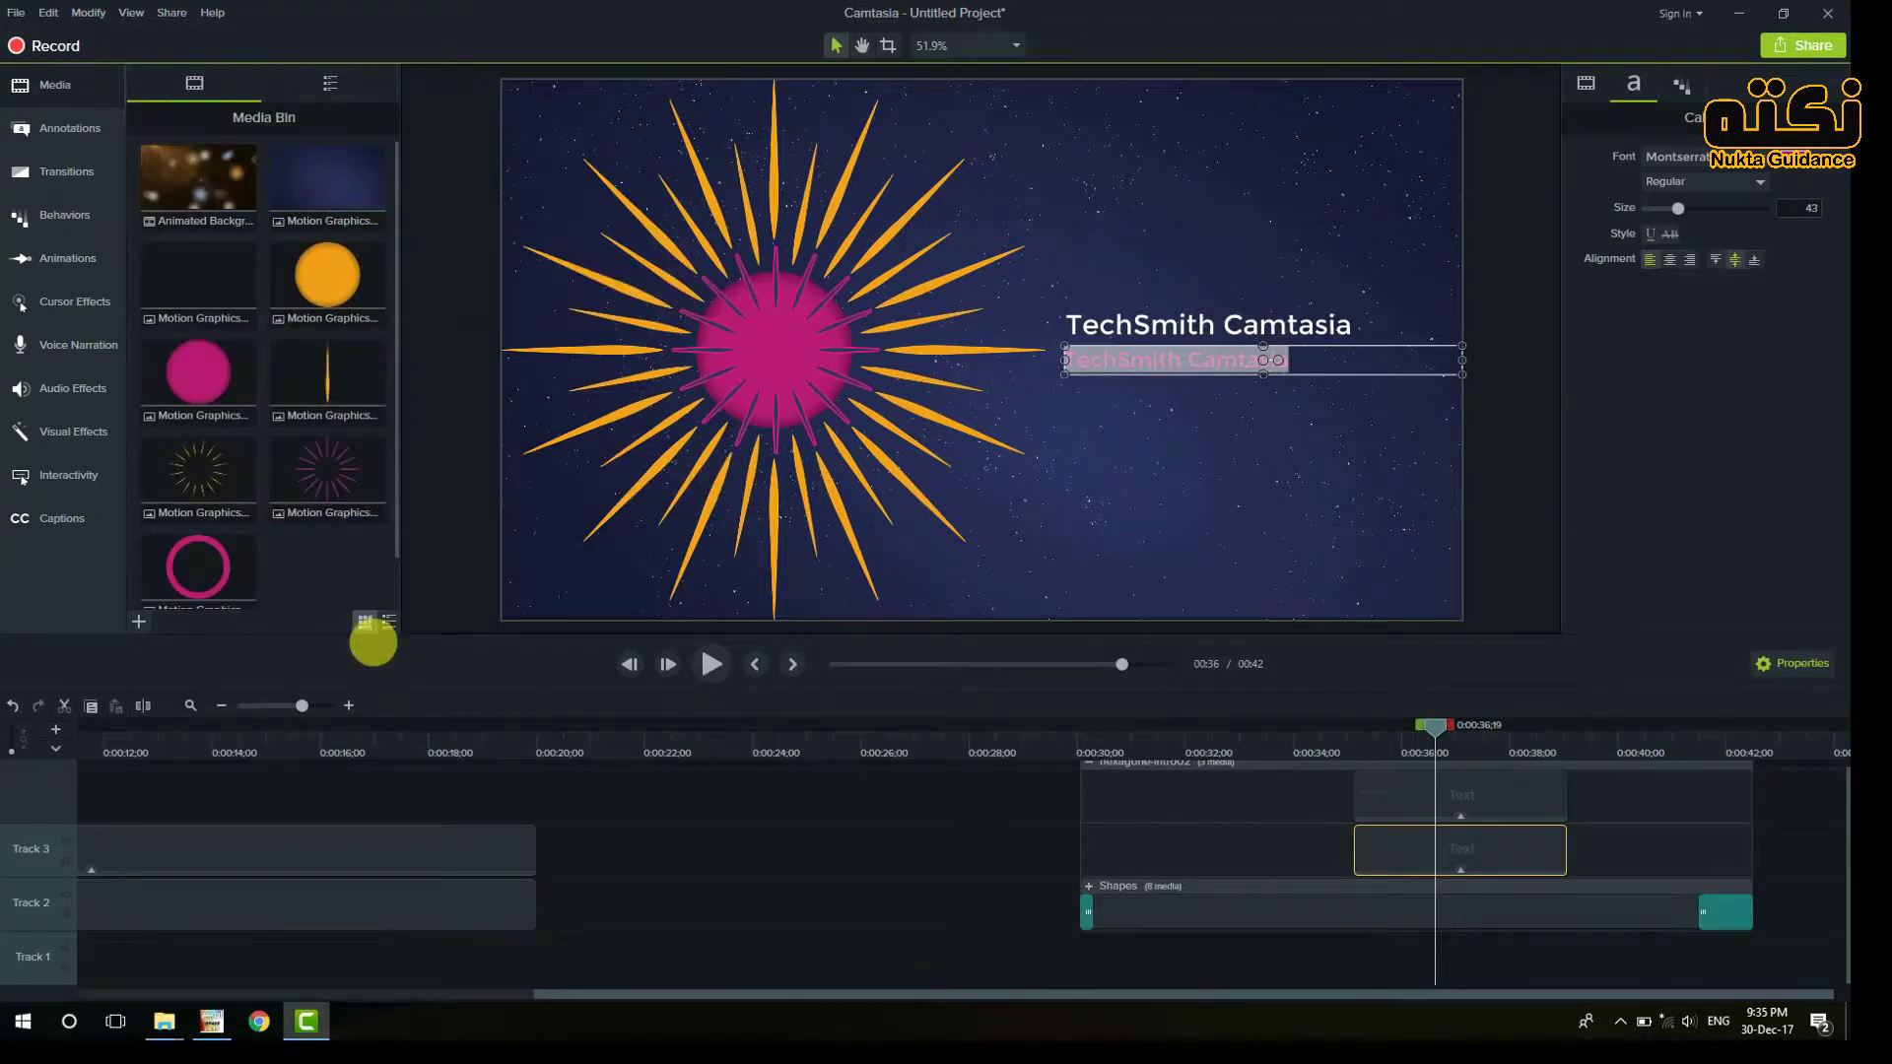
left_click_drag(344, 635, 443, 737)
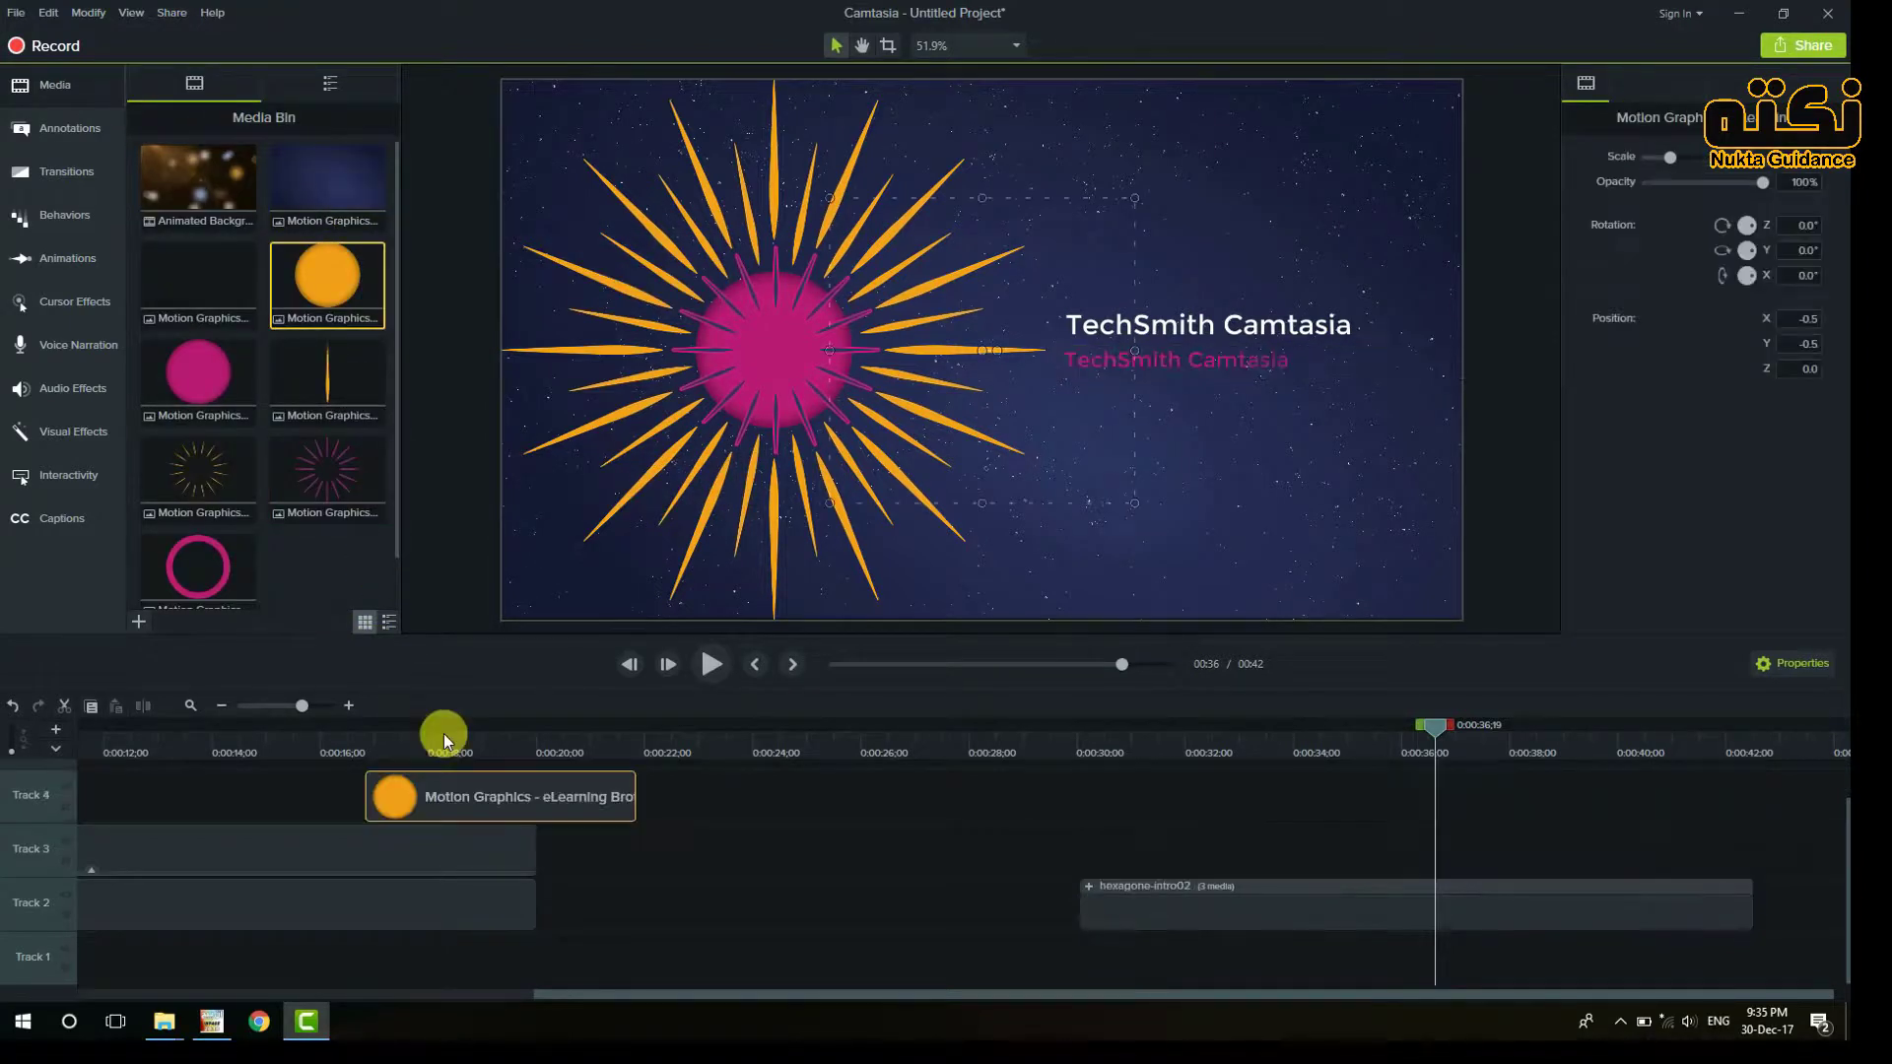